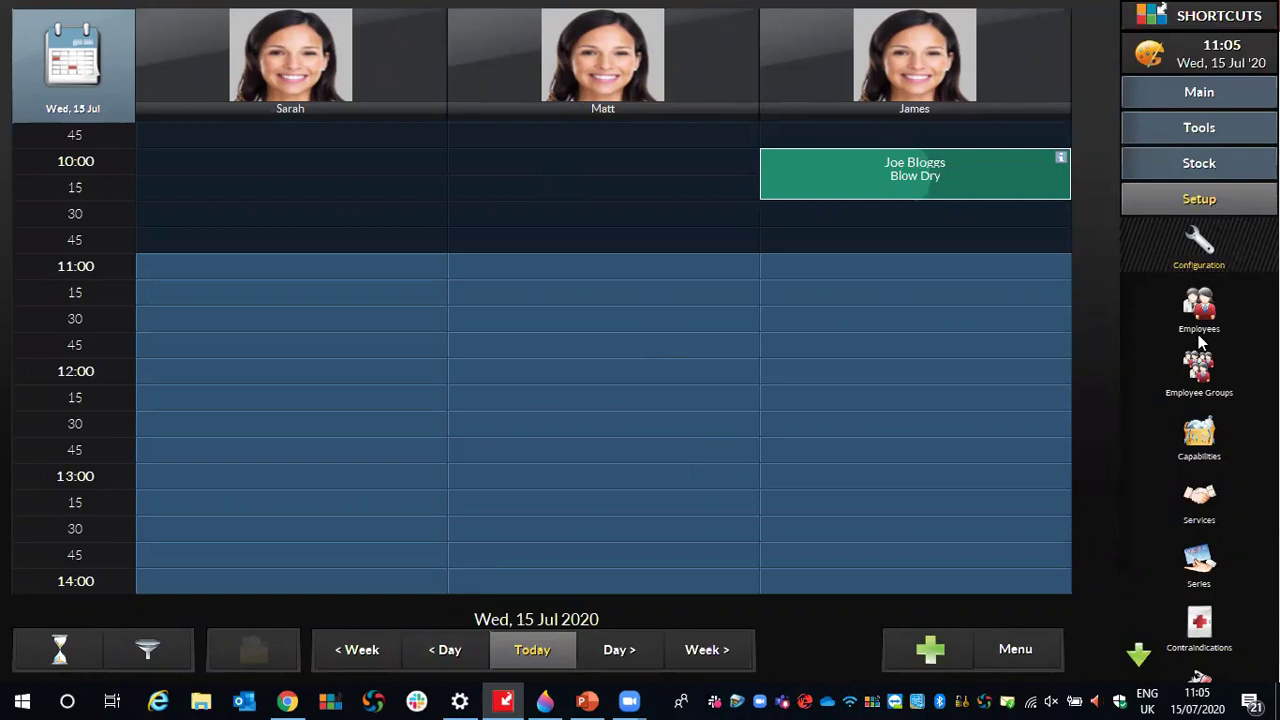
# - Open Employees from Setup and pick the second employee from the Alias list to edit their record
pyautogui.click(1200, 205)
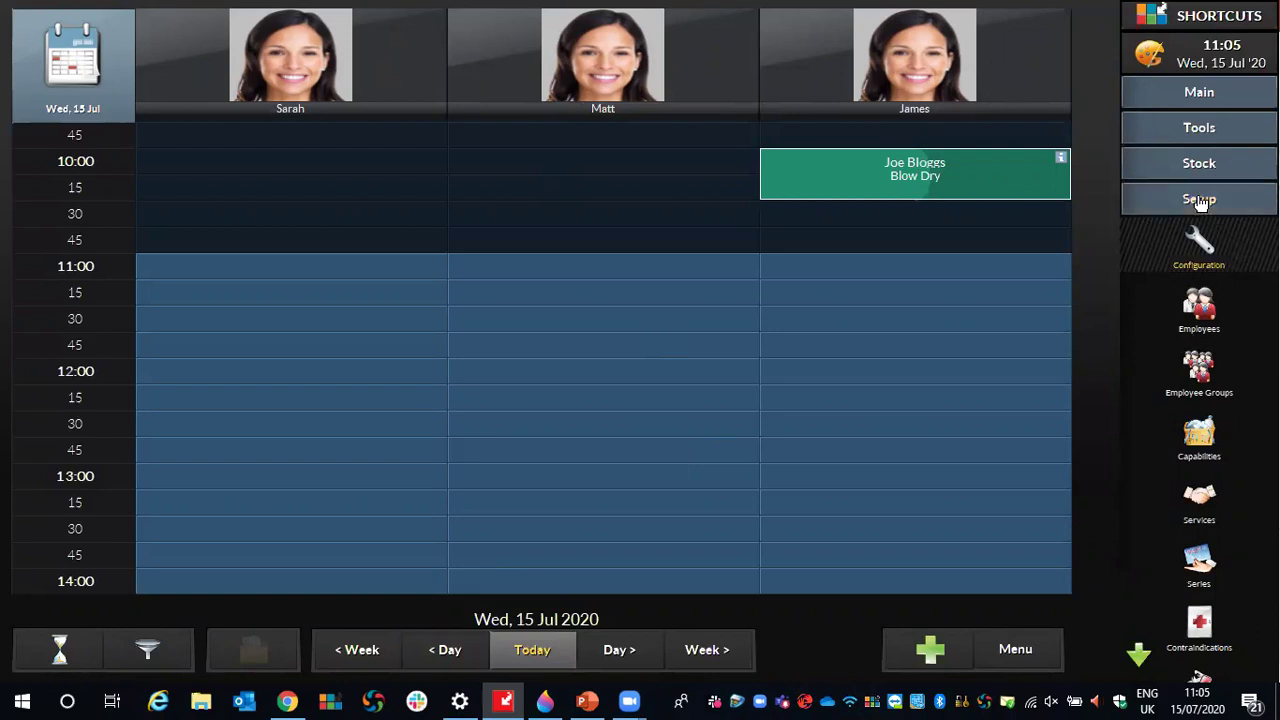
pyautogui.click(1190, 322)
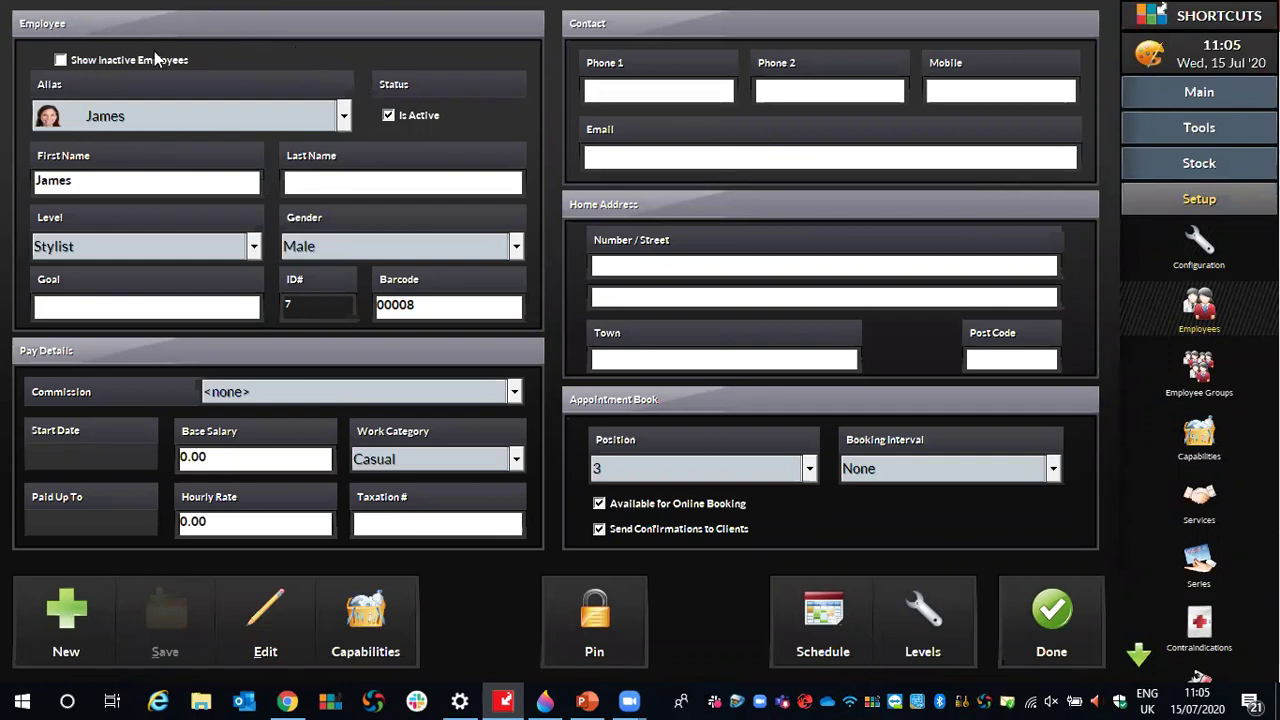
pyautogui.click(344, 116)
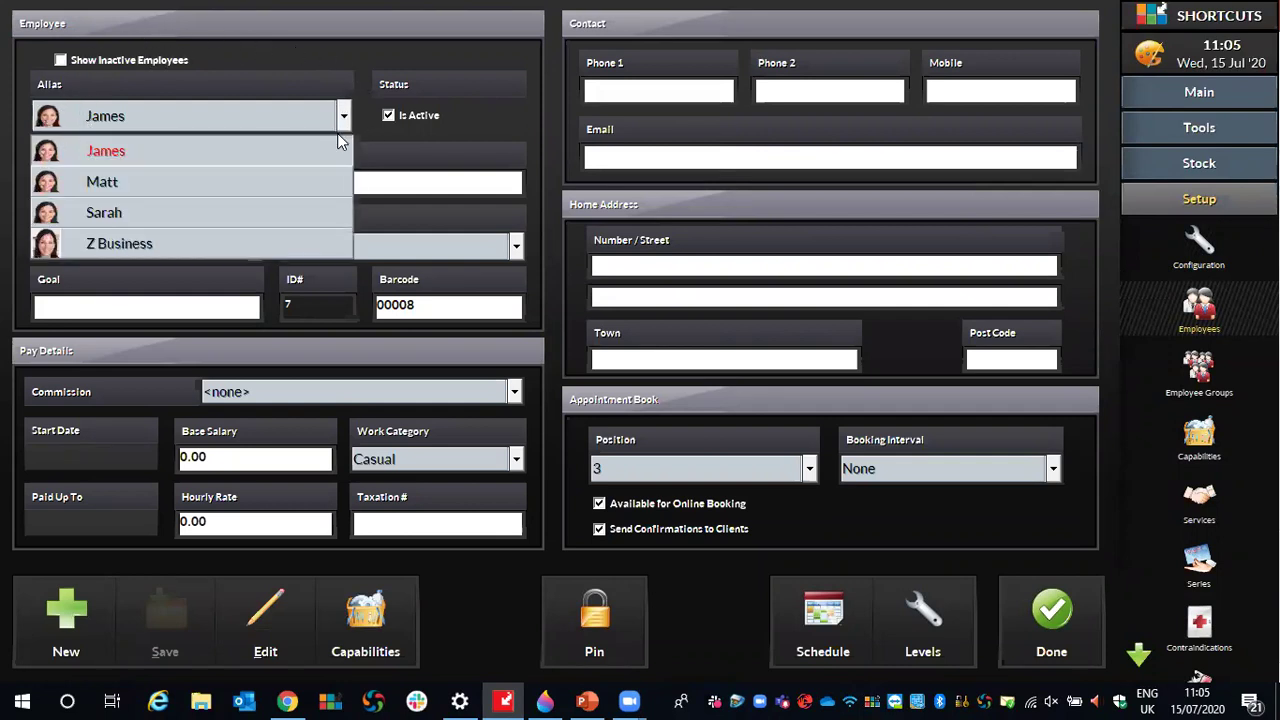
pyautogui.click(315, 184)
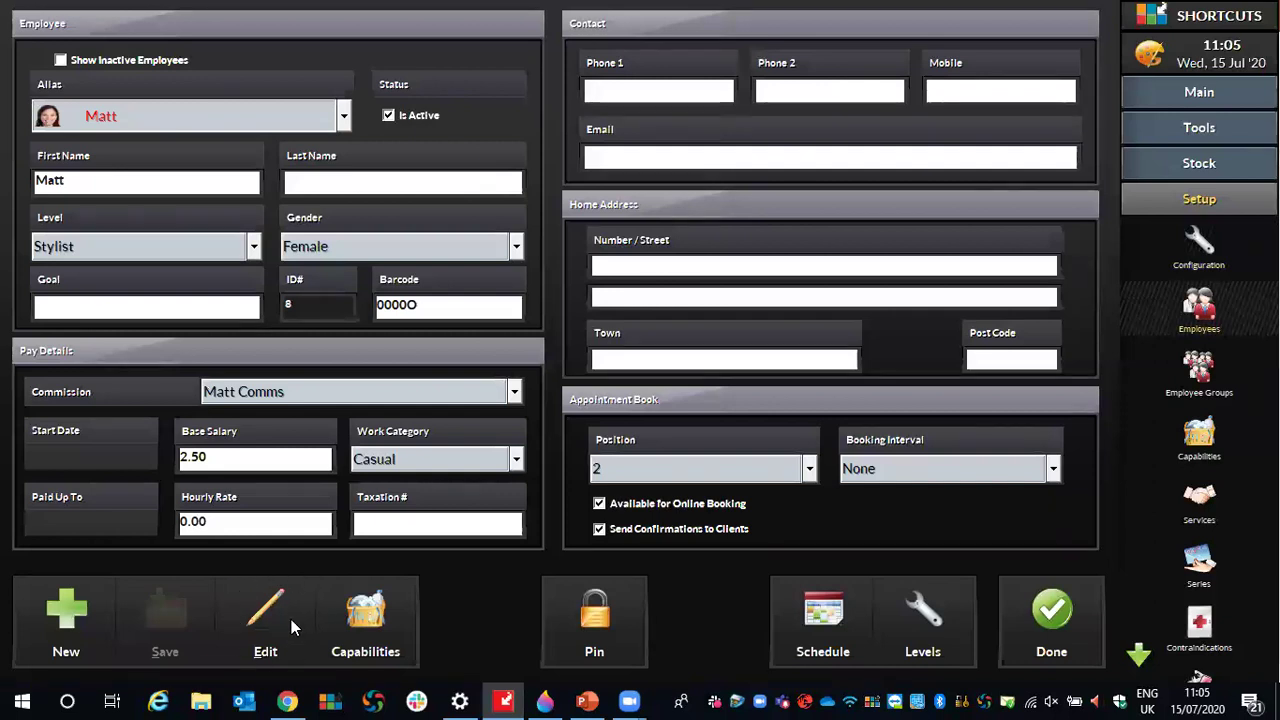
pyautogui.click(246, 634)
# - Cancel the employee edit without adding a biography or picture, then switch to Chrome
pyautogui.click(340, 348)
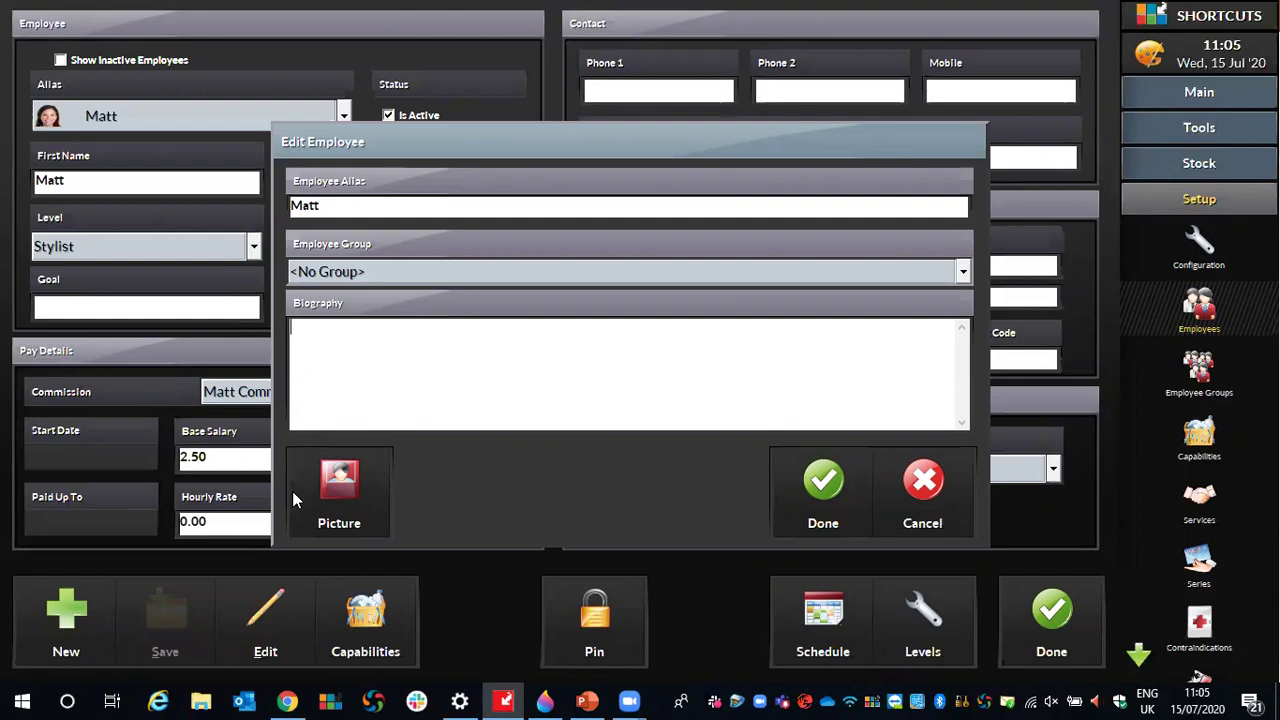
pyautogui.click(338, 484)
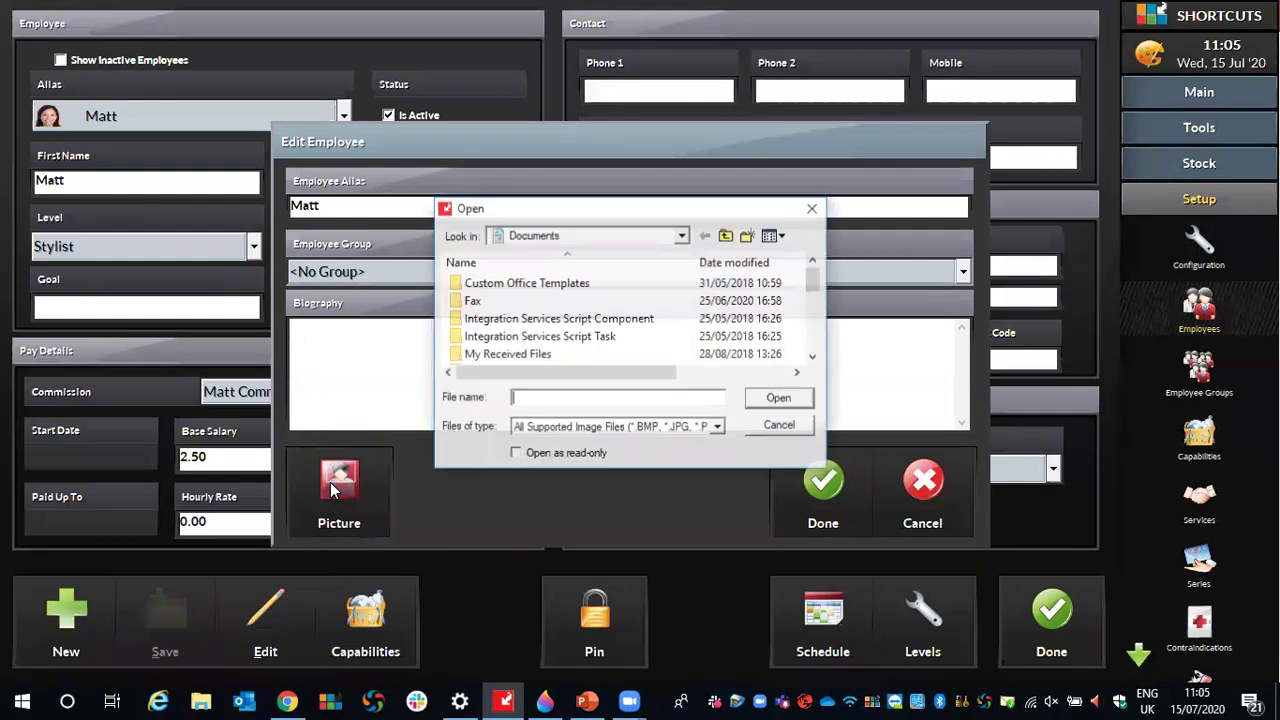
pyautogui.scroll(-1, 470, 358)
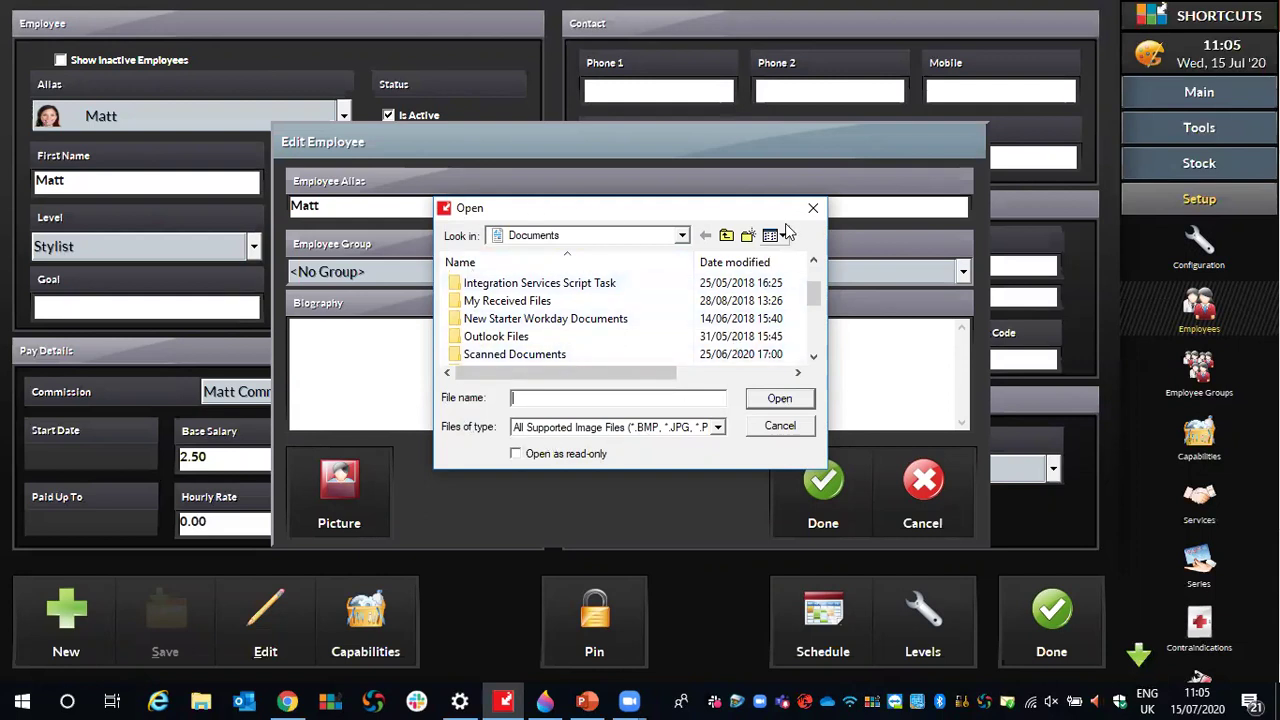
pyautogui.click(813, 208)
pyautogui.click(922, 490)
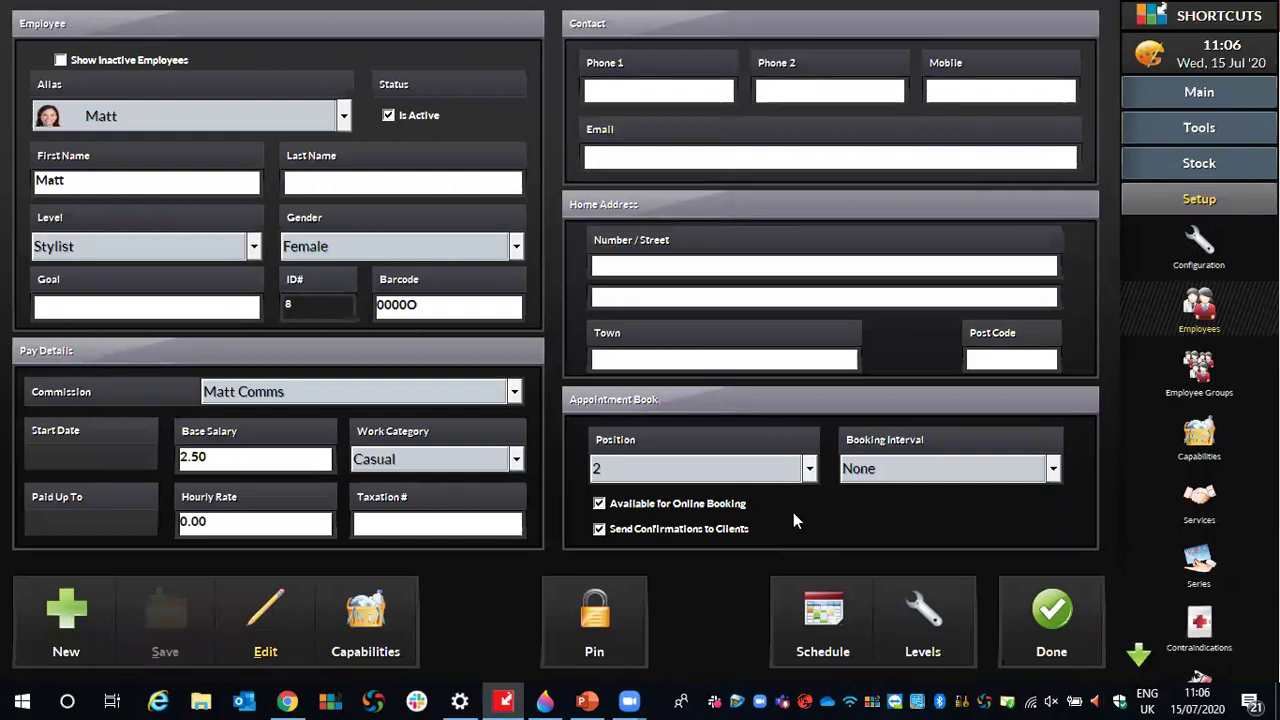
pyautogui.click(300, 699)
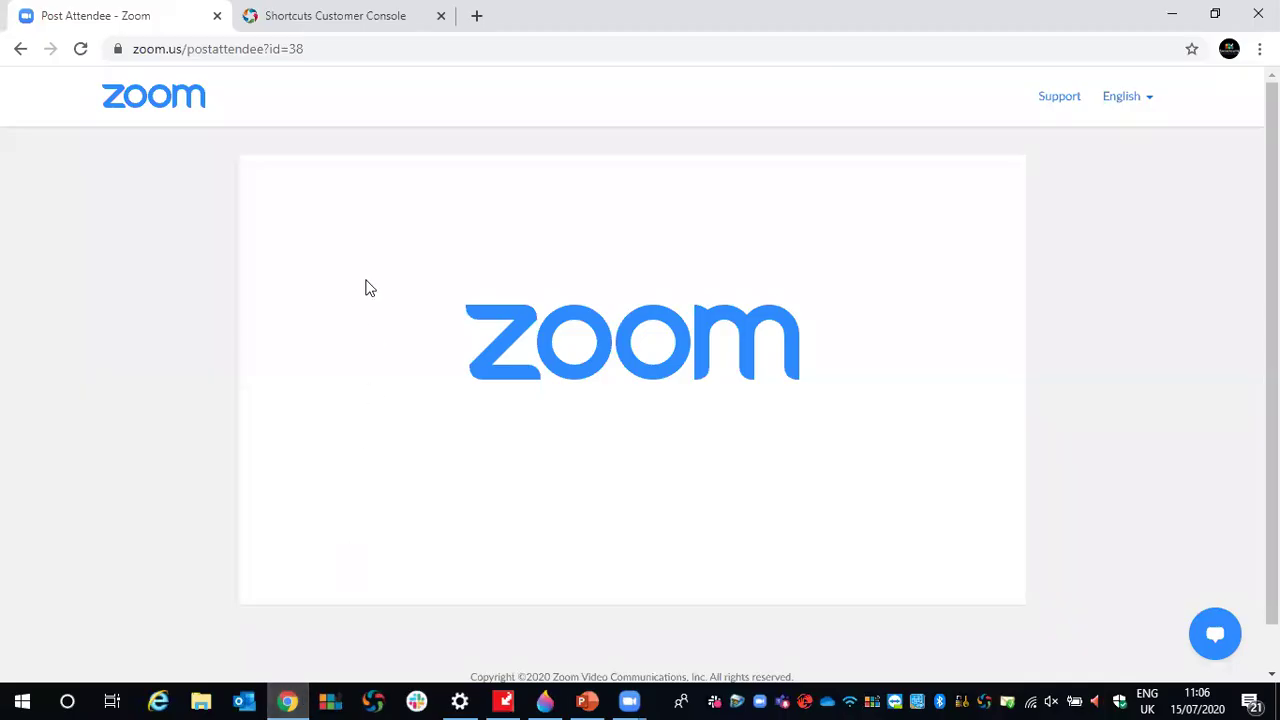
# - Switch to the Shortcuts Customer Console tab and open the Site Settings tile
pyautogui.click(340, 18)
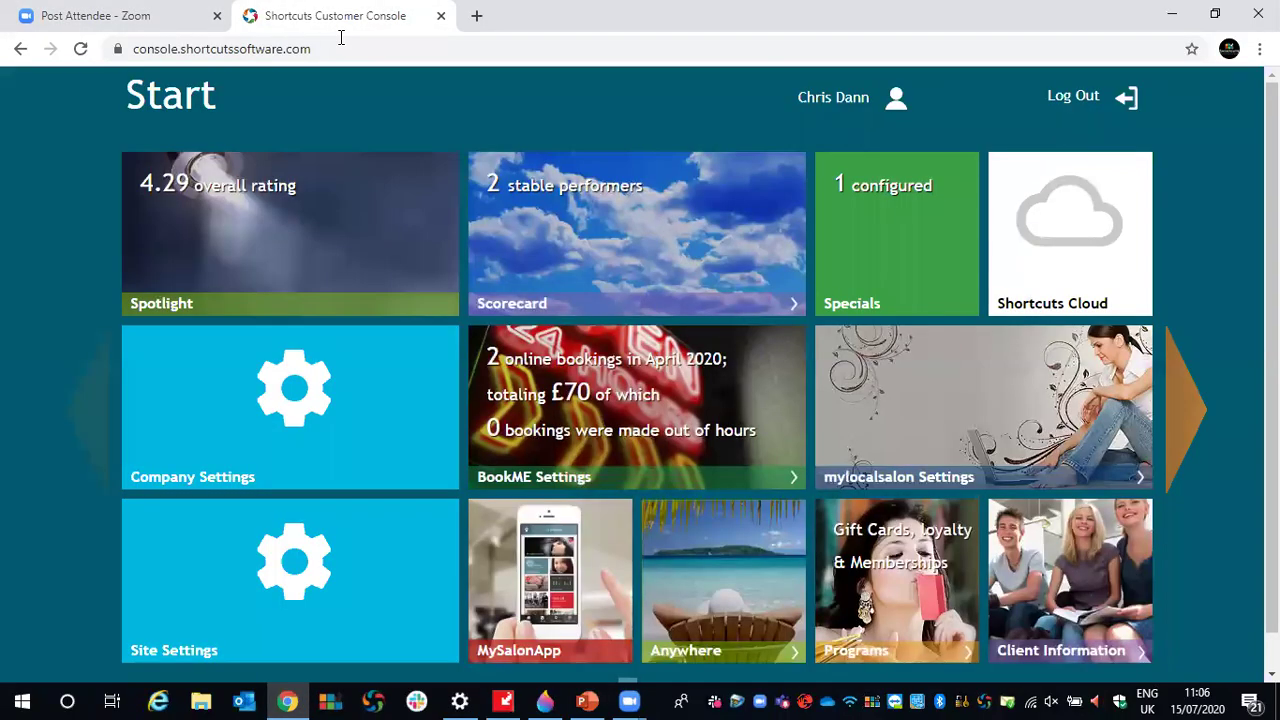
pyautogui.click(328, 56)
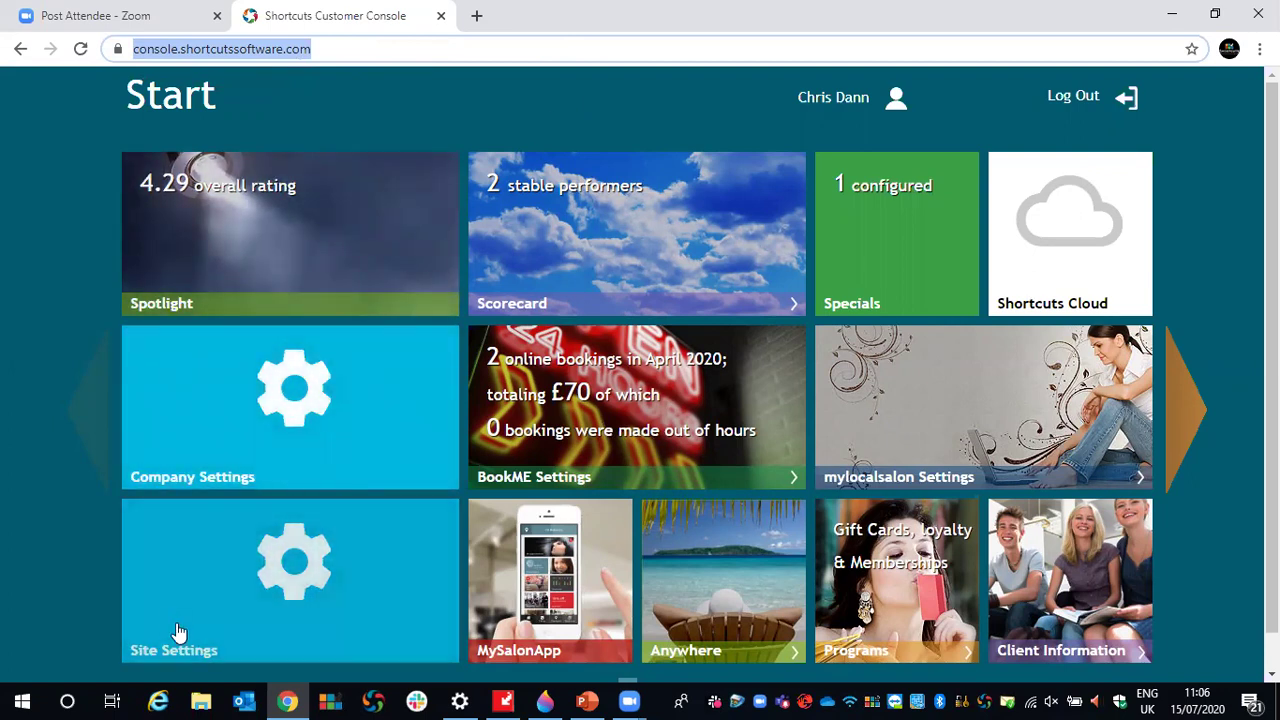
pyautogui.click(307, 644)
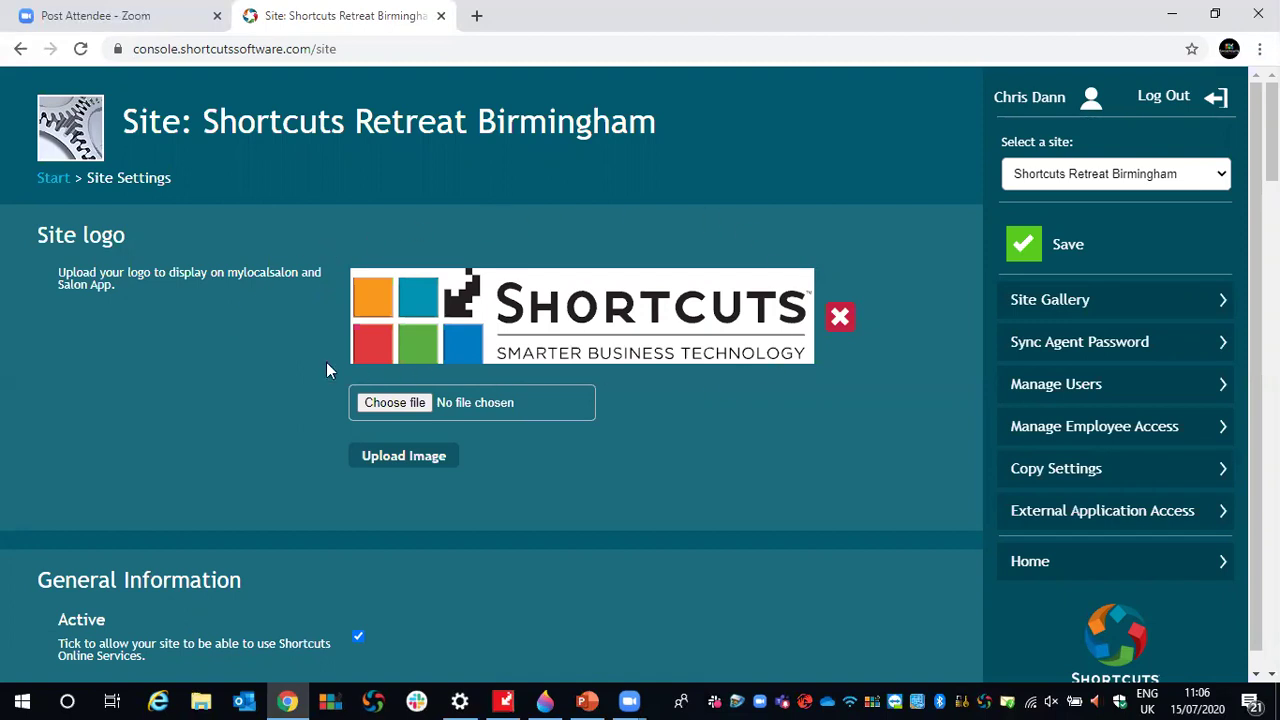
# - Review the Site logo section and check the site list without changing sites
pyautogui.moveTo(39, 244); pyautogui.dragTo(122, 248)
pyautogui.click(112, 294)
pyautogui.moveTo(59, 284); pyautogui.dragTo(116, 281)
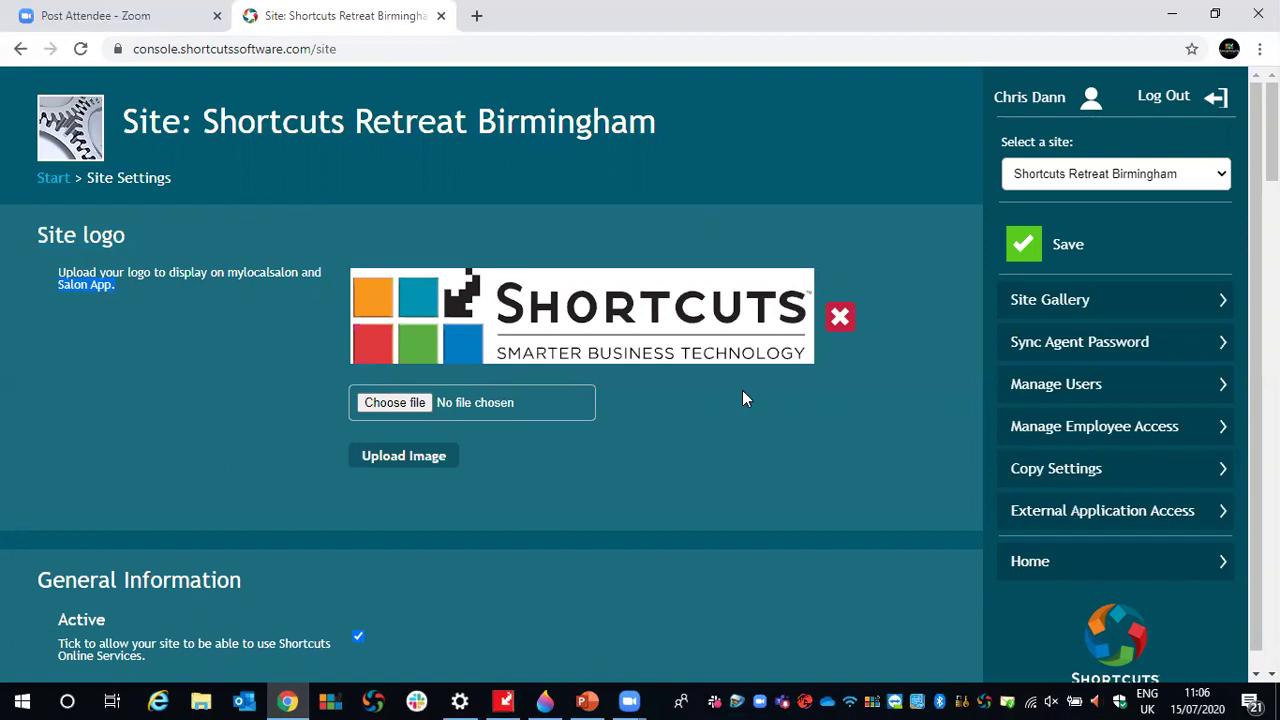
pyautogui.click(1206, 174)
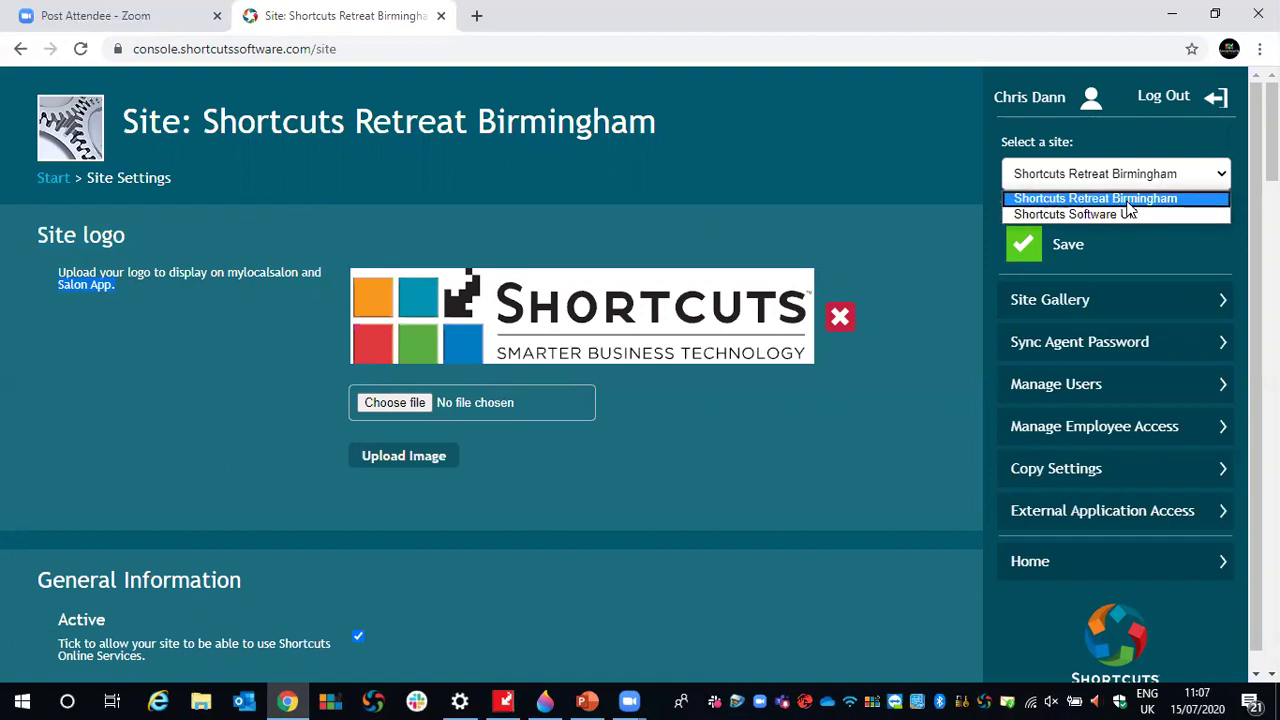
pyautogui.click(931, 159)
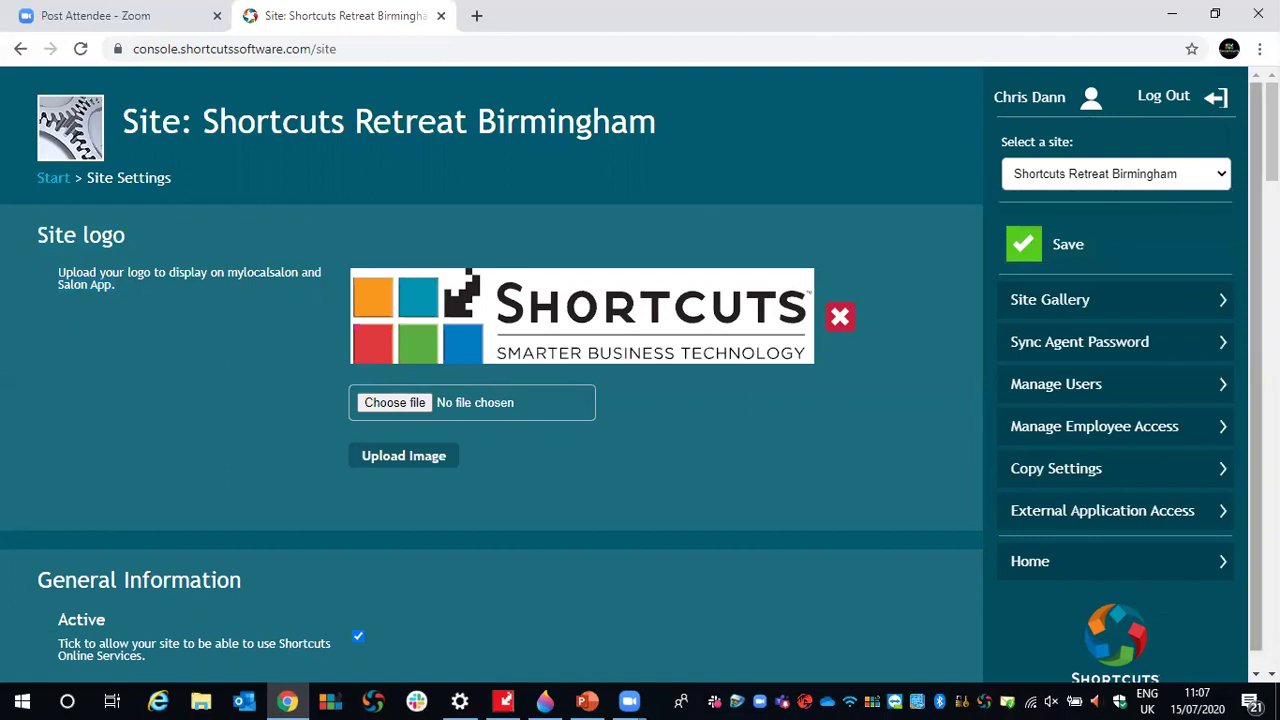
pyautogui.scroll(-2, 492, 360)
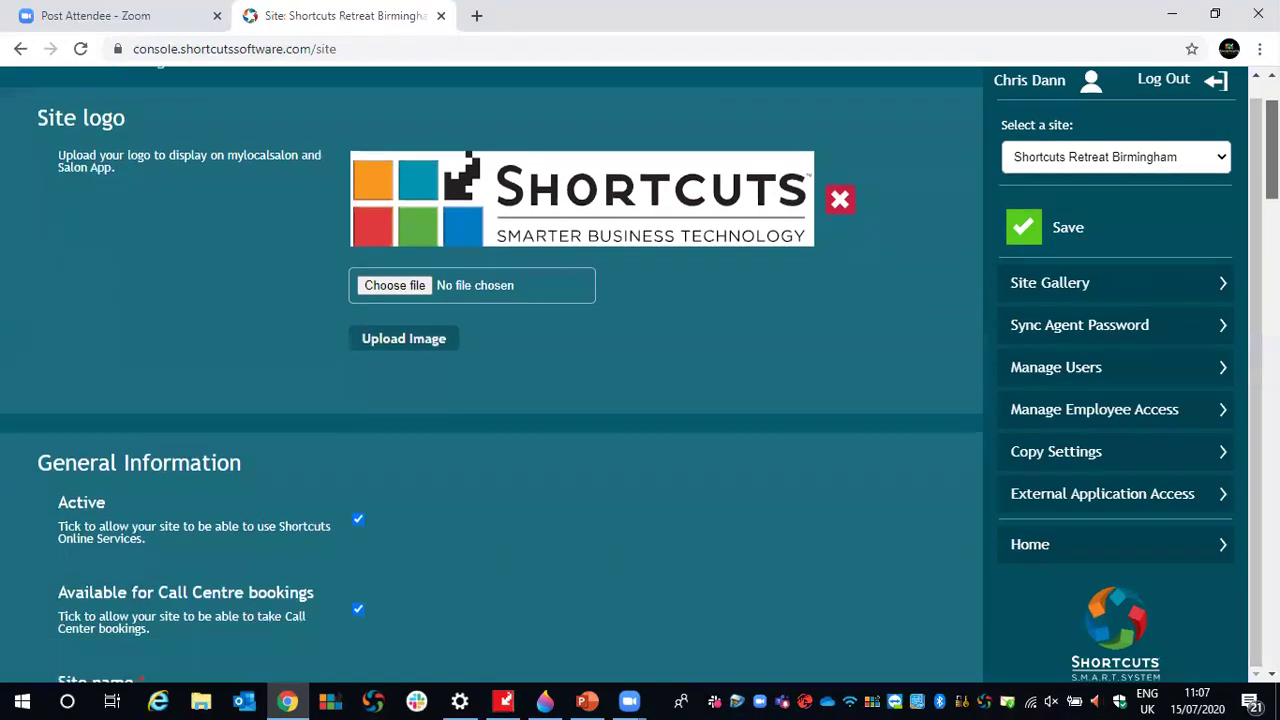
pyautogui.scroll(-5, 492, 360)
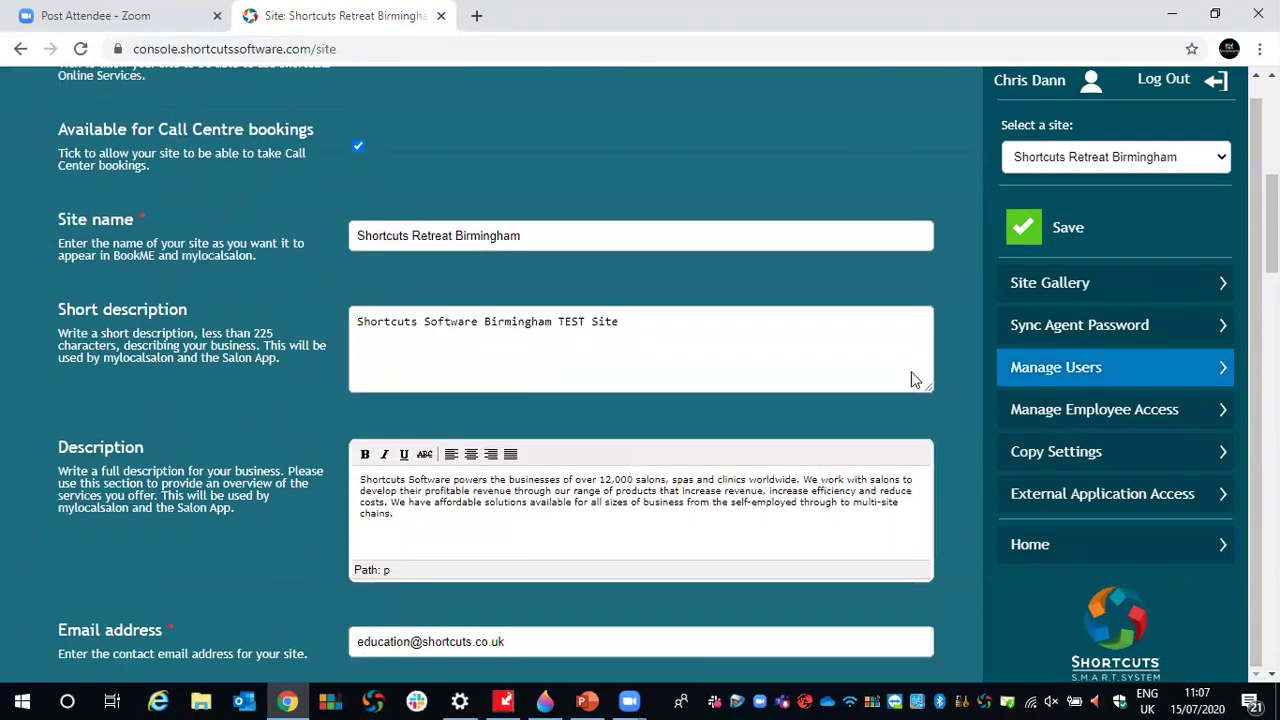
# - Inspect the short description 'Shortcuts Software Birmingham TEST Site' and the full description text
pyautogui.moveTo(58, 309); pyautogui.dragTo(185, 310)
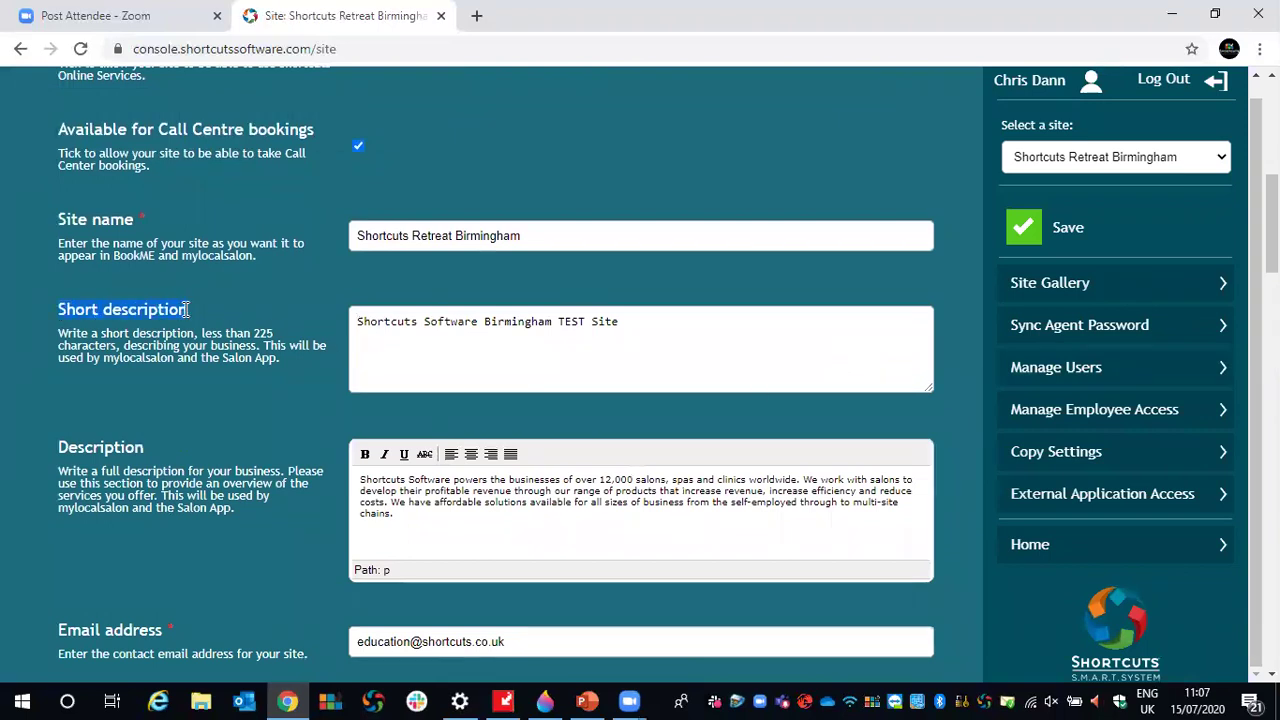
pyautogui.moveTo(60, 447); pyautogui.dragTo(126, 452)
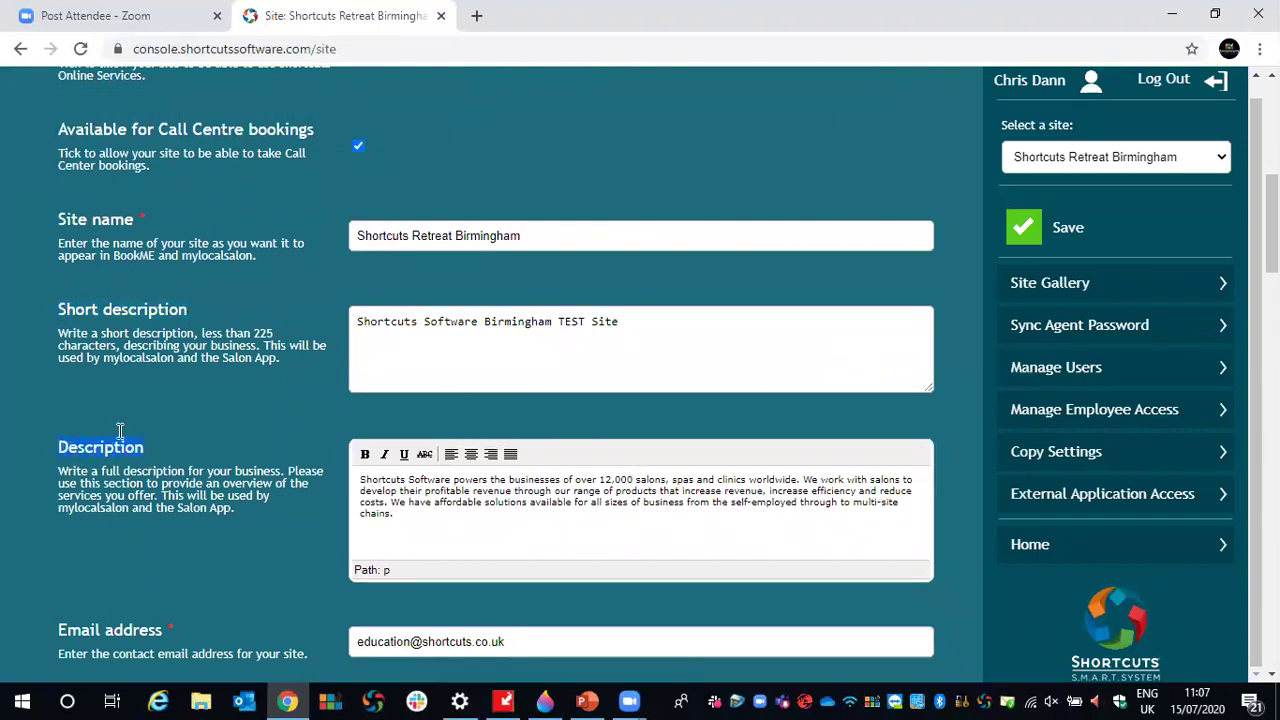
pyautogui.moveTo(622, 322); pyautogui.dragTo(320, 315)
pyautogui.click(370, 353)
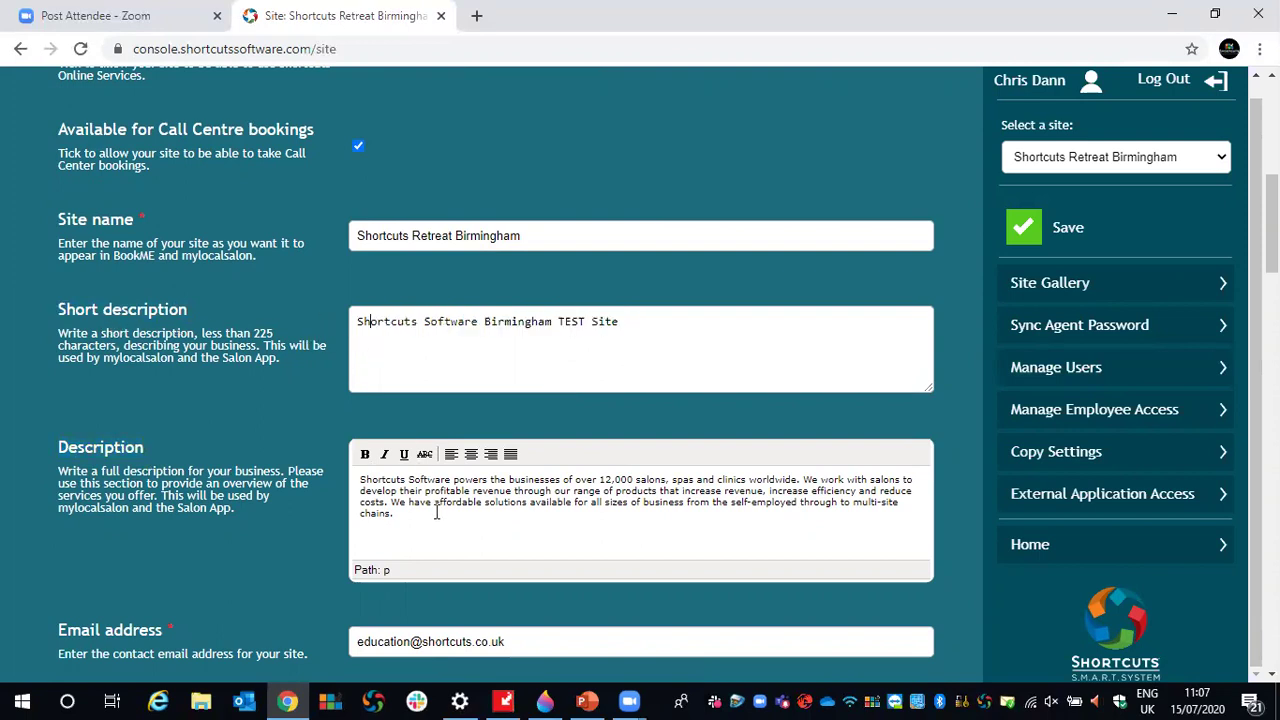
pyautogui.moveTo(238, 358); pyautogui.dragTo(276, 365)
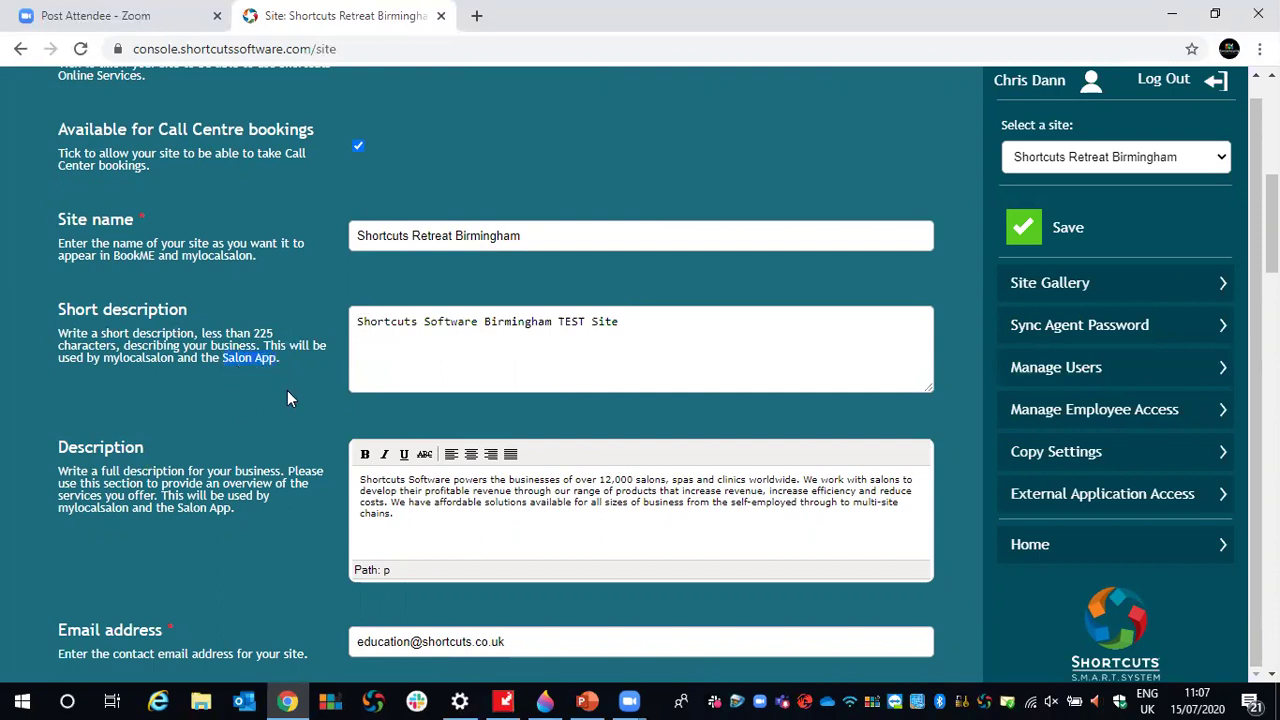
pyautogui.moveTo(178, 508); pyautogui.dragTo(229, 508)
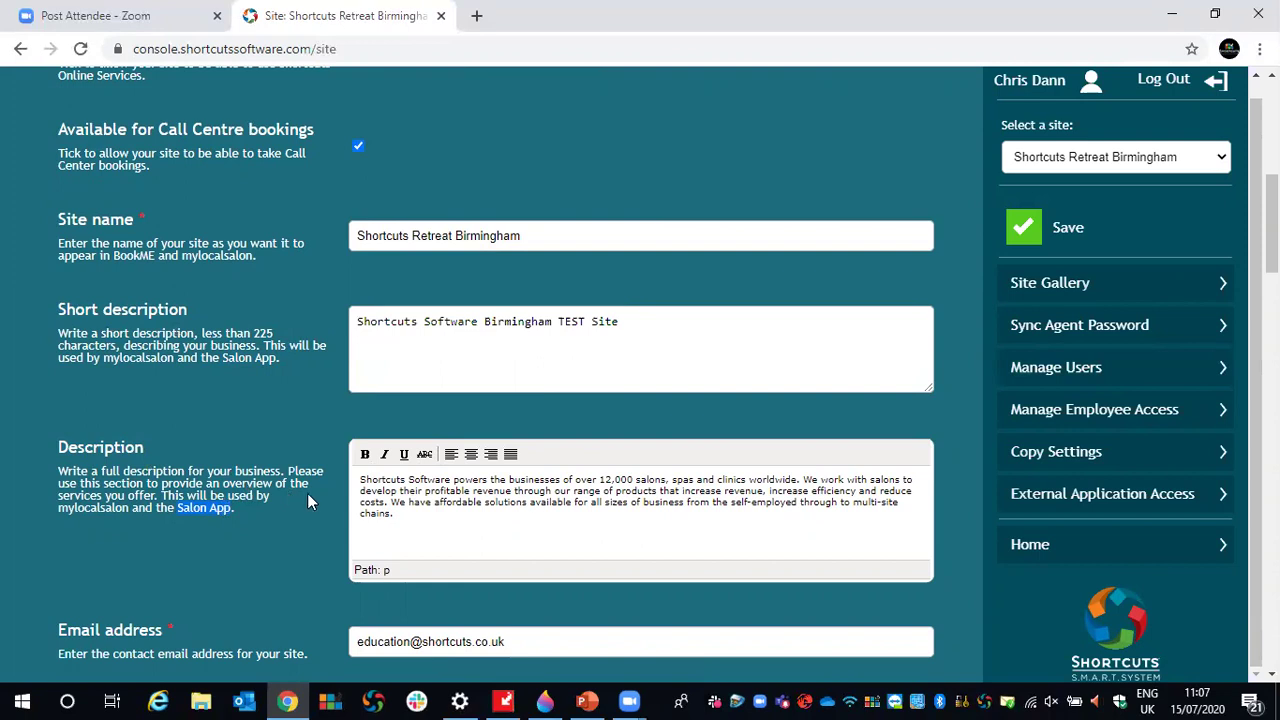
pyautogui.click(654, 320)
pyautogui.moveTo(654, 320); pyautogui.dragTo(352, 279)
pyautogui.scroll(-1, 882, 298)
pyautogui.scroll(-1, 882, 298)
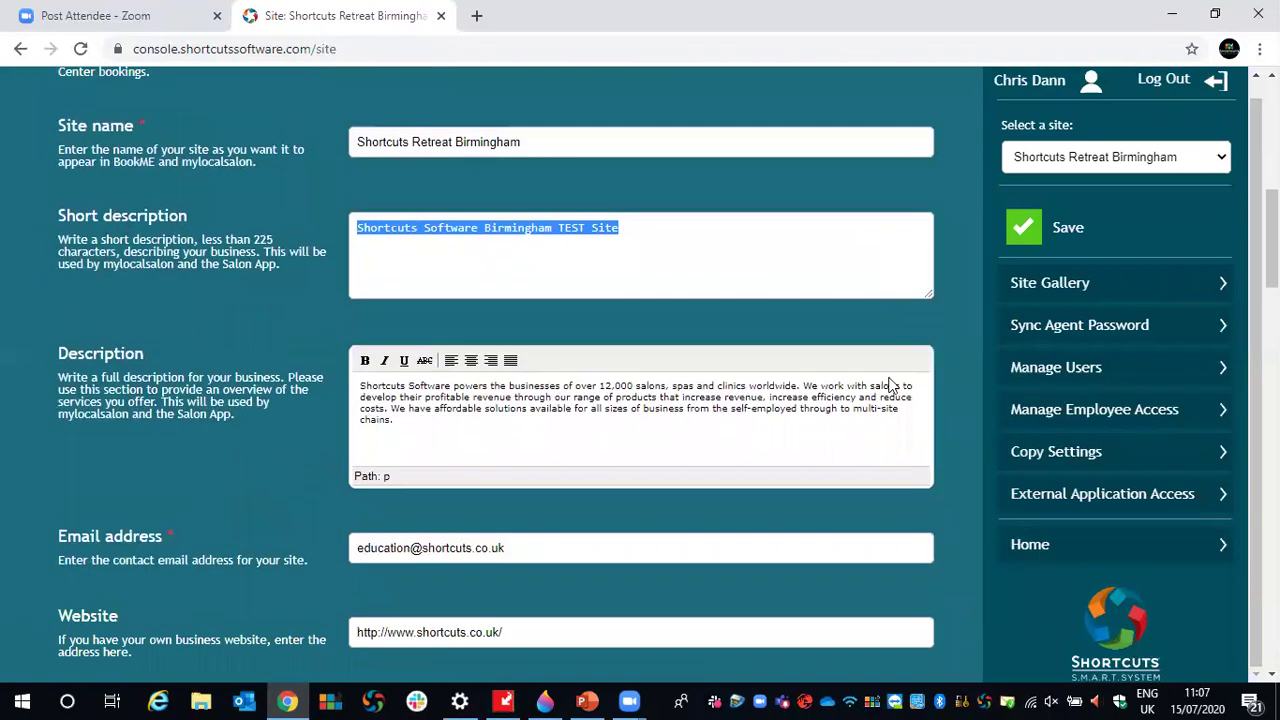
pyautogui.click(458, 440)
pyautogui.hotkey('shift', 'Up')
pyautogui.hotkey('shift', 'Up')
pyautogui.hotkey('shift', 'Up')
pyautogui.hotkey('shift', 'Up')
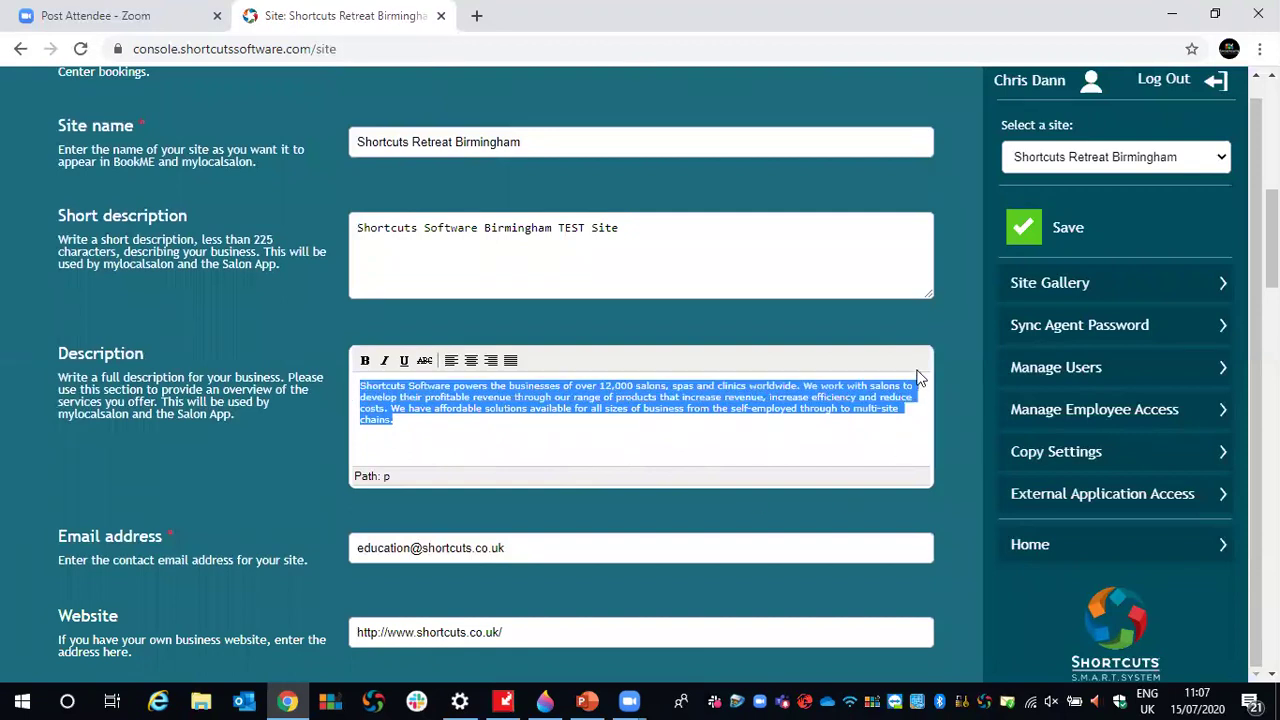
# - Look over the site's telephone number, street address and Monday–Friday business hours
pyautogui.scroll(-7, 916, 369)
pyautogui.scroll(-4, 916, 369)
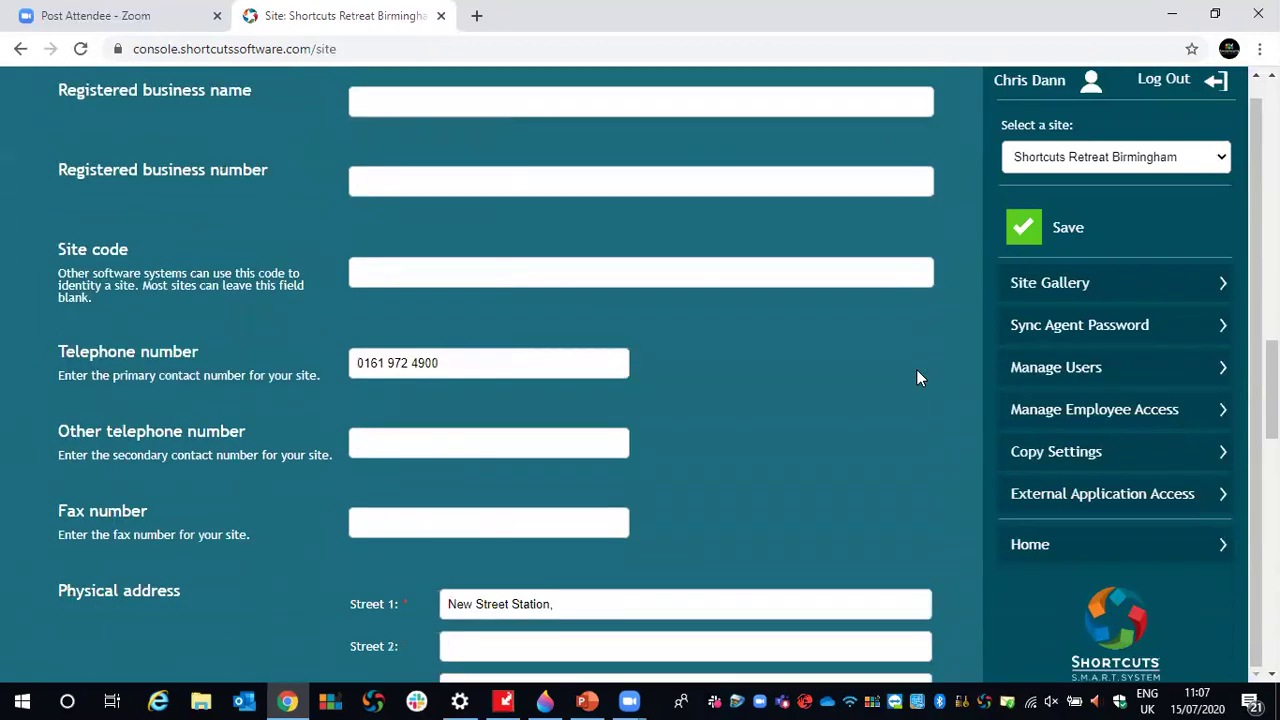
pyautogui.moveTo(442, 278); pyautogui.dragTo(354, 278)
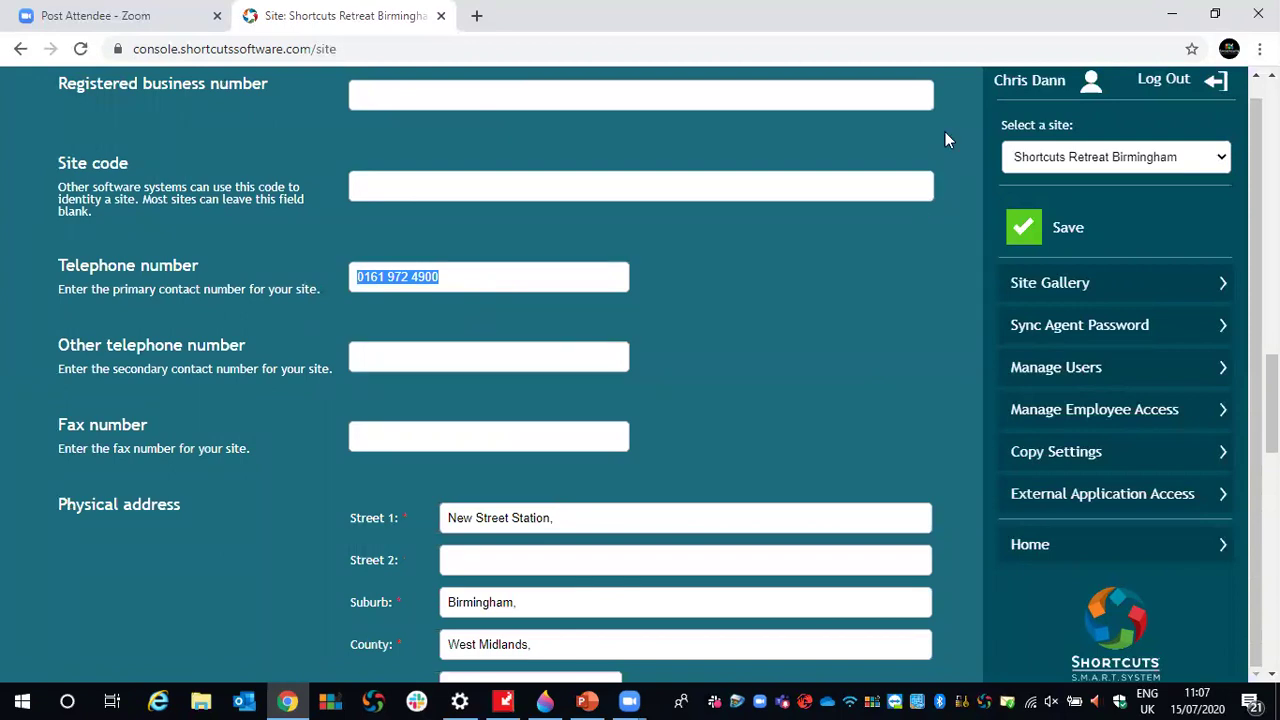
pyautogui.scroll(-2, 905, 266)
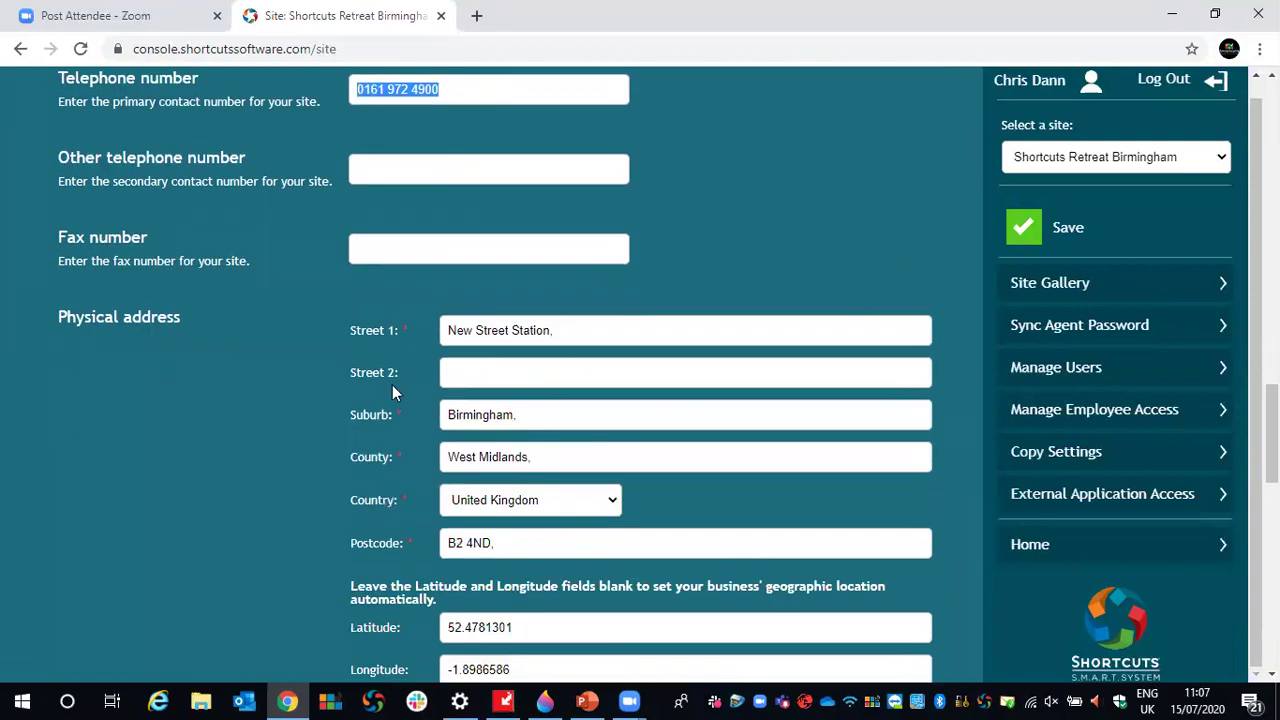
pyautogui.moveTo(566, 334); pyautogui.dragTo(382, 345)
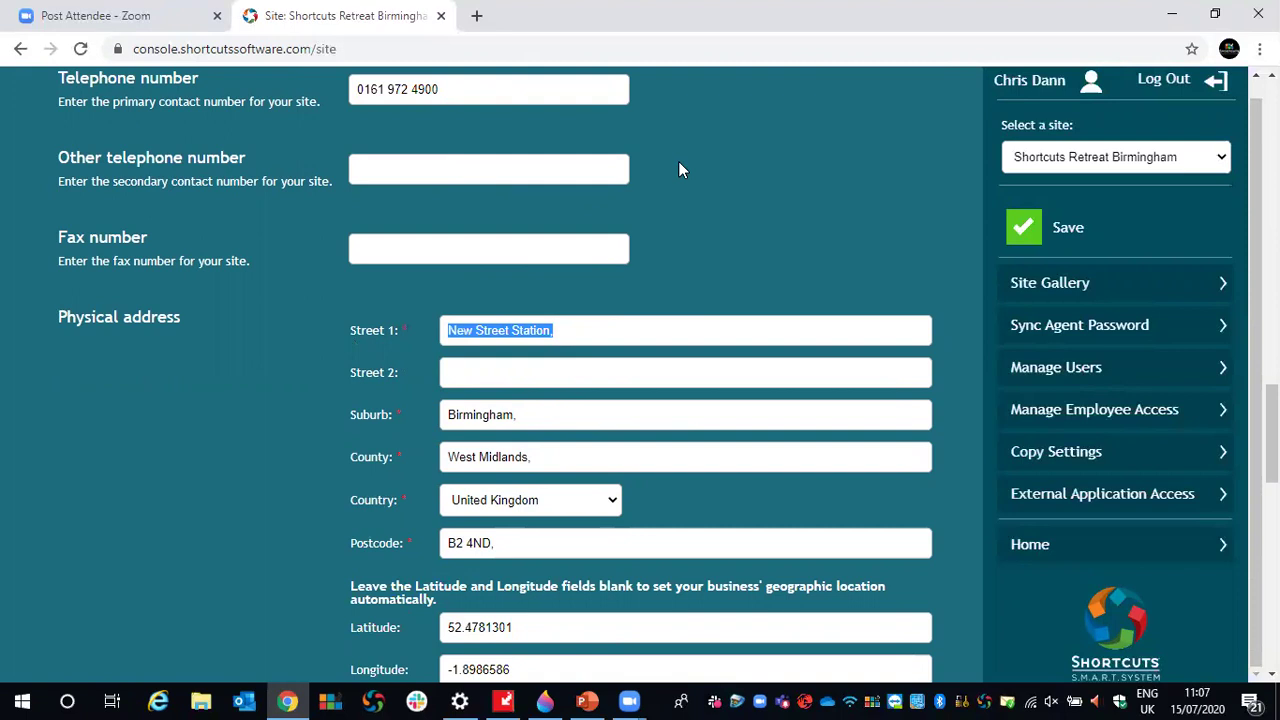
pyautogui.scroll(-4, 751, 223)
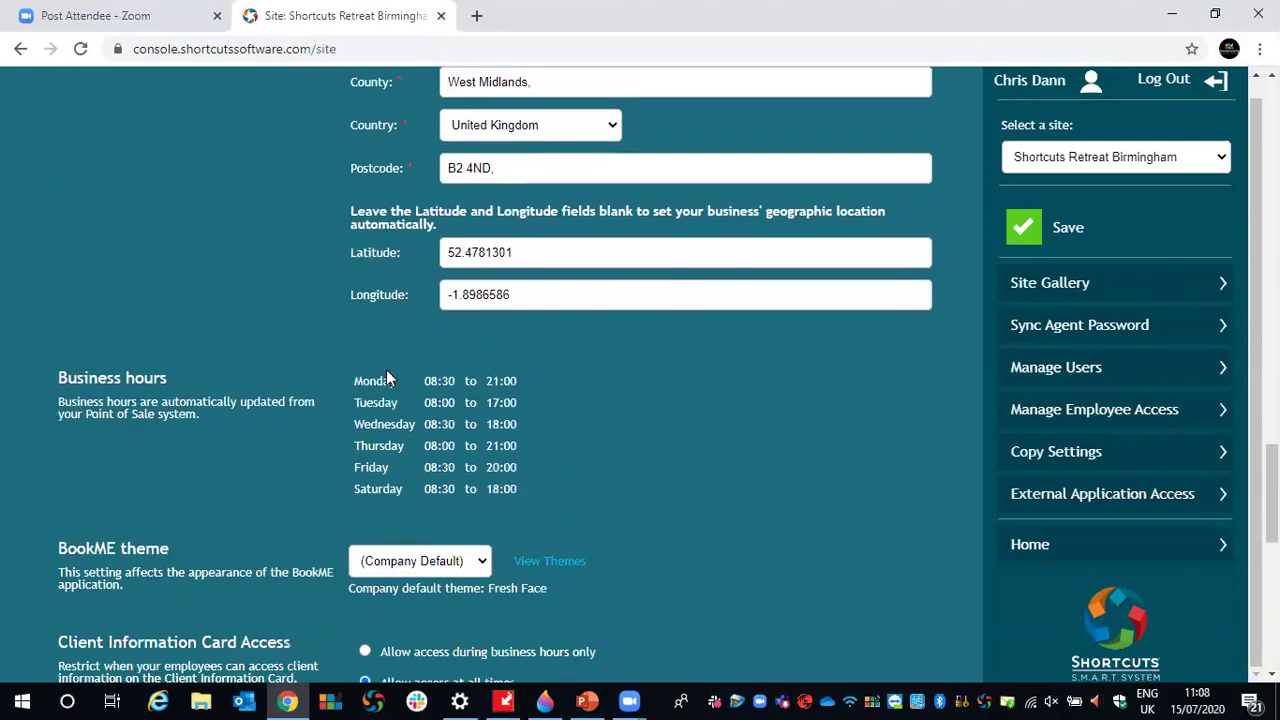
pyautogui.moveTo(352, 380); pyautogui.dragTo(523, 477)
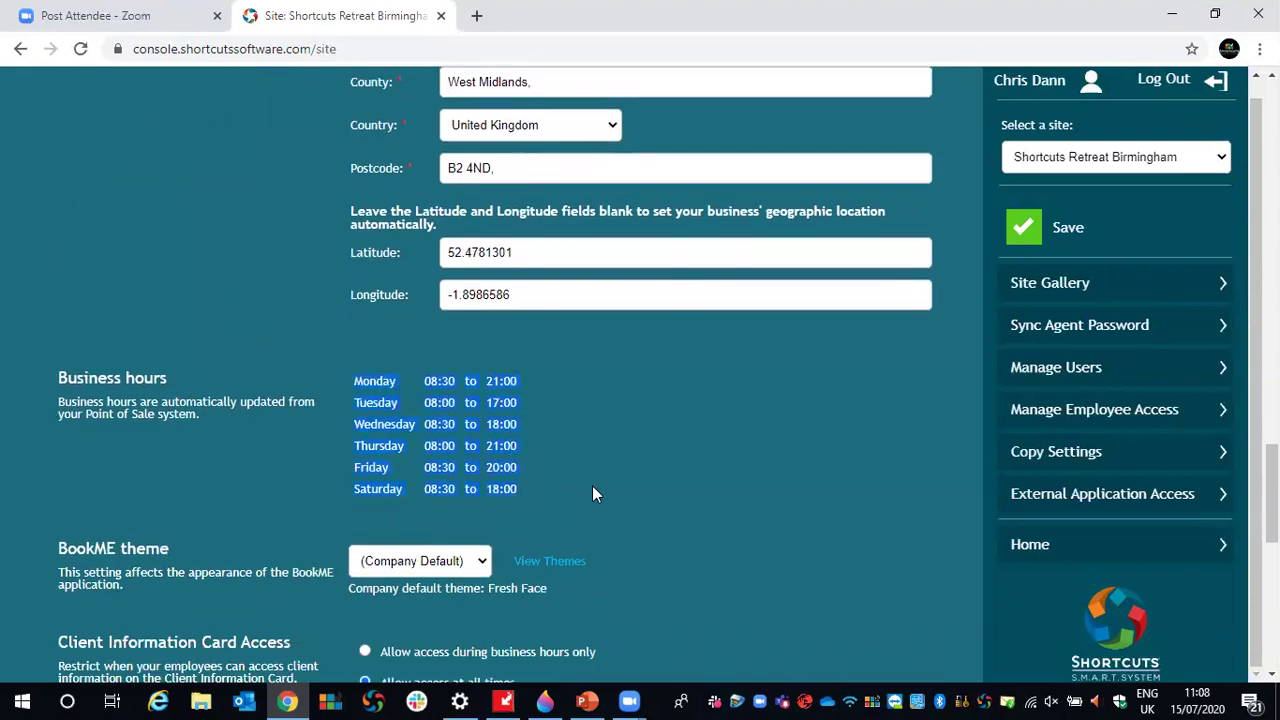
pyautogui.moveTo(58, 402); pyautogui.dragTo(193, 424)
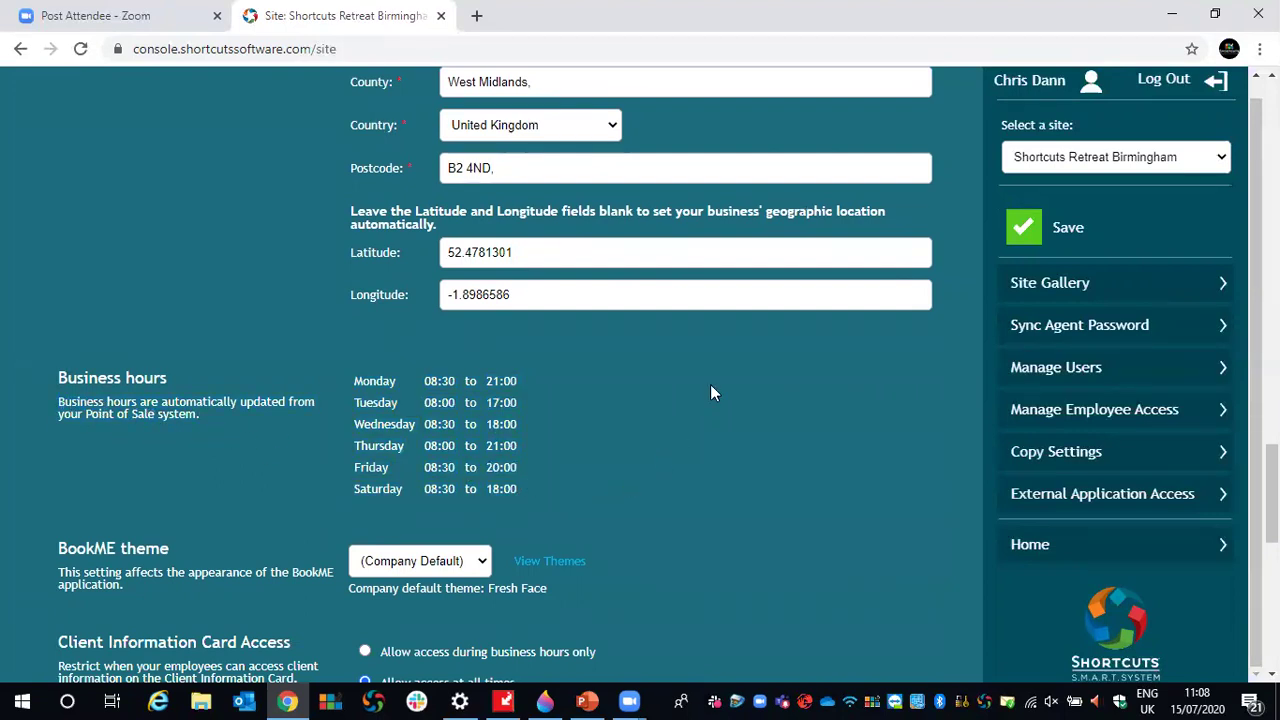
# - Check the main retail brands (Paul Mitchell, Wella, L'Oreal Professional) and save the site settings
pyautogui.scroll(-6, 710, 390)
pyautogui.scroll(-2, 711, 387)
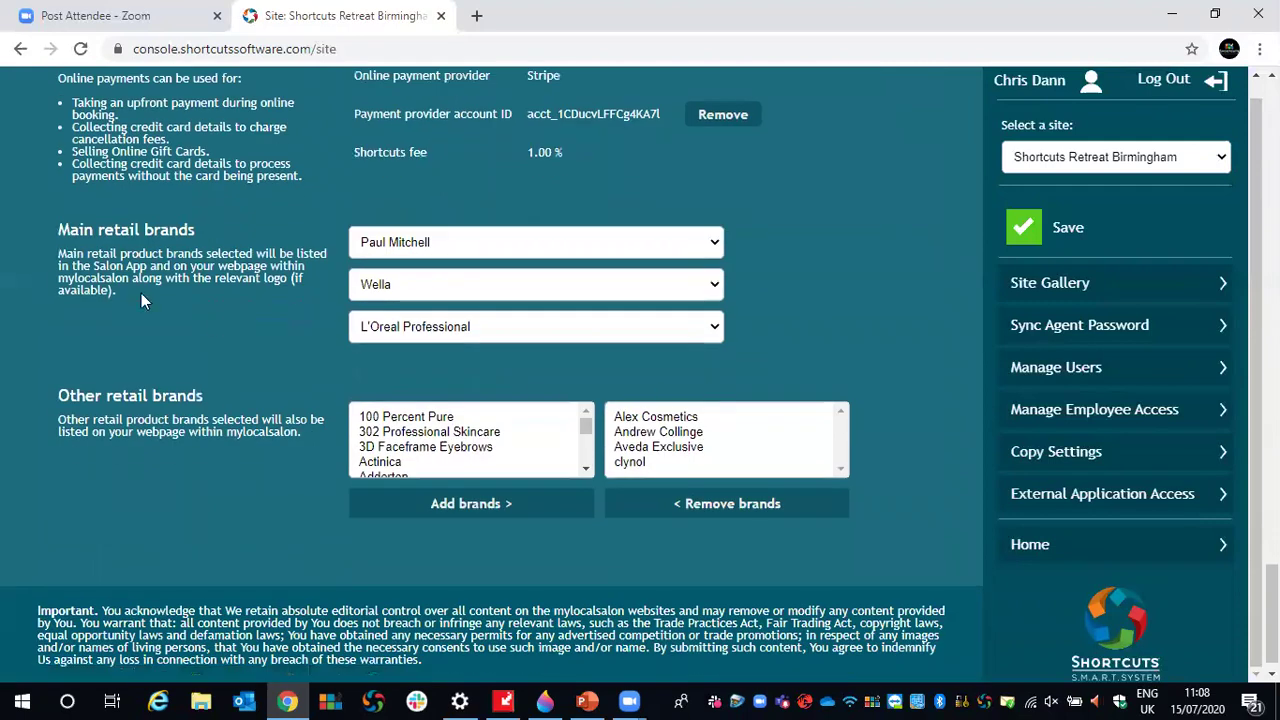
pyautogui.moveTo(87, 229); pyautogui.dragTo(218, 234)
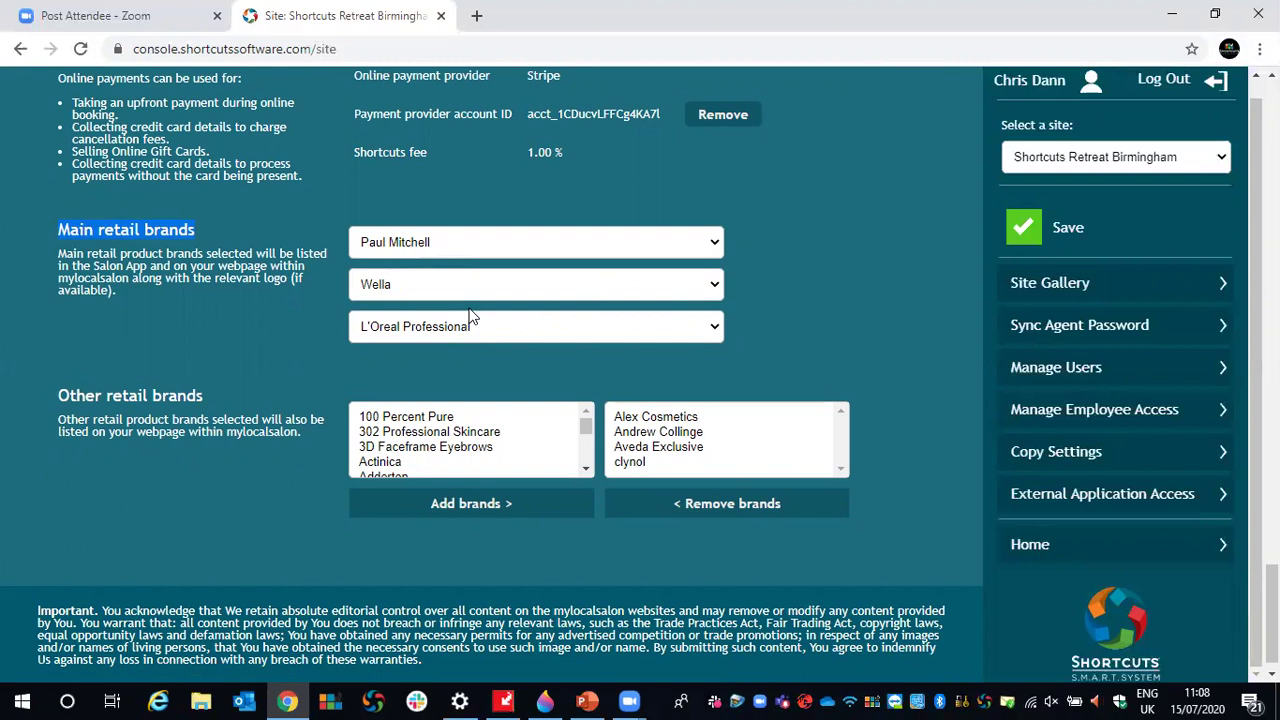
pyautogui.click(1057, 238)
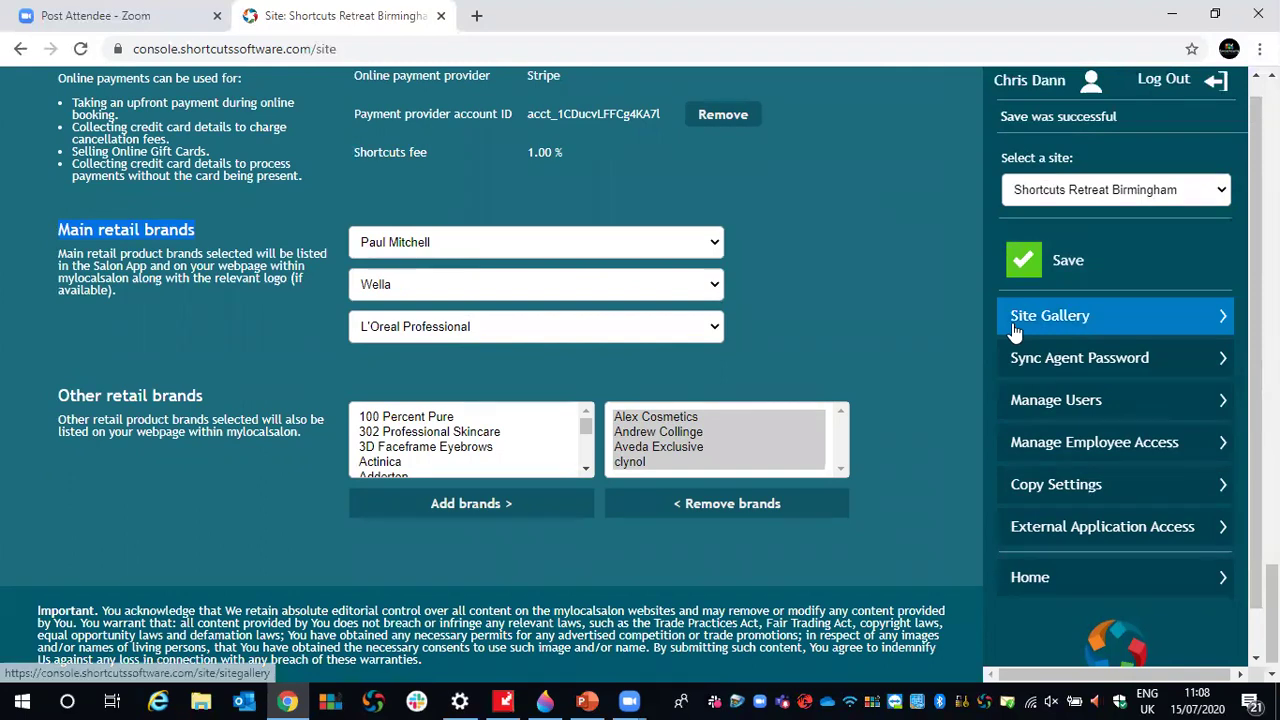
# - Browse the Site Gallery, then go back Home to the Start page of tiles
pyautogui.click(1073, 303)
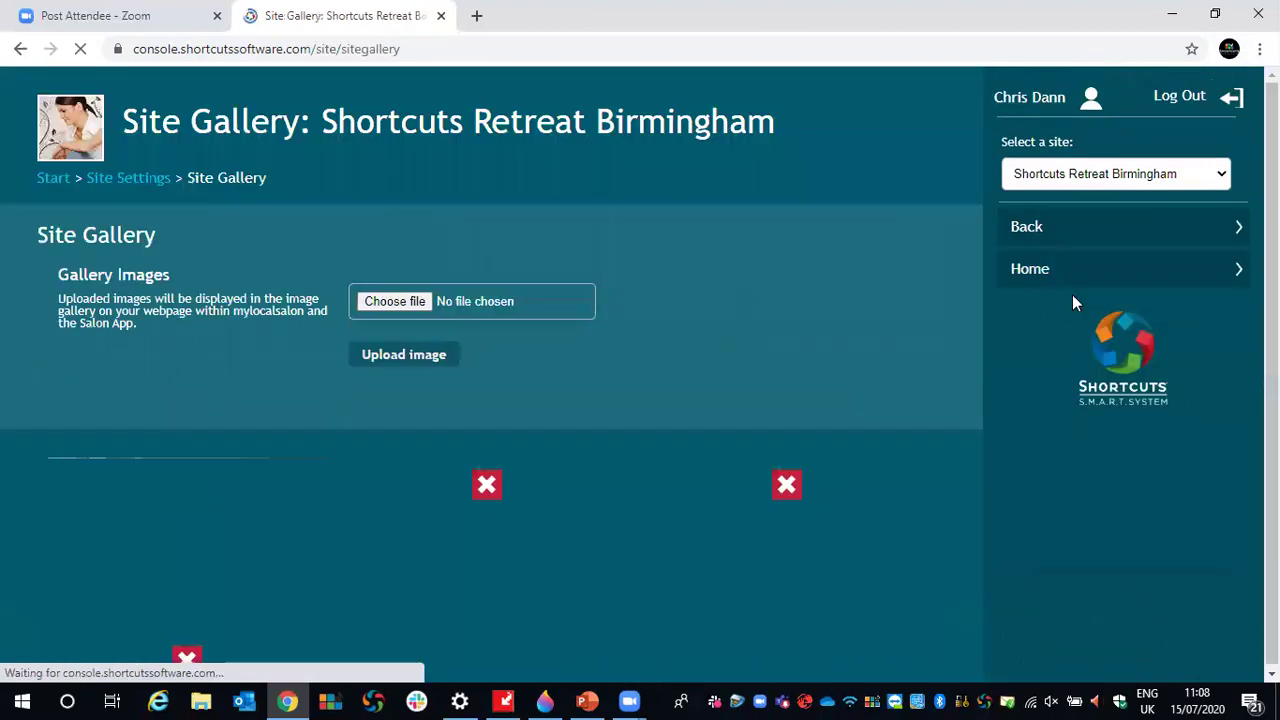
pyautogui.scroll(-1, 842, 236)
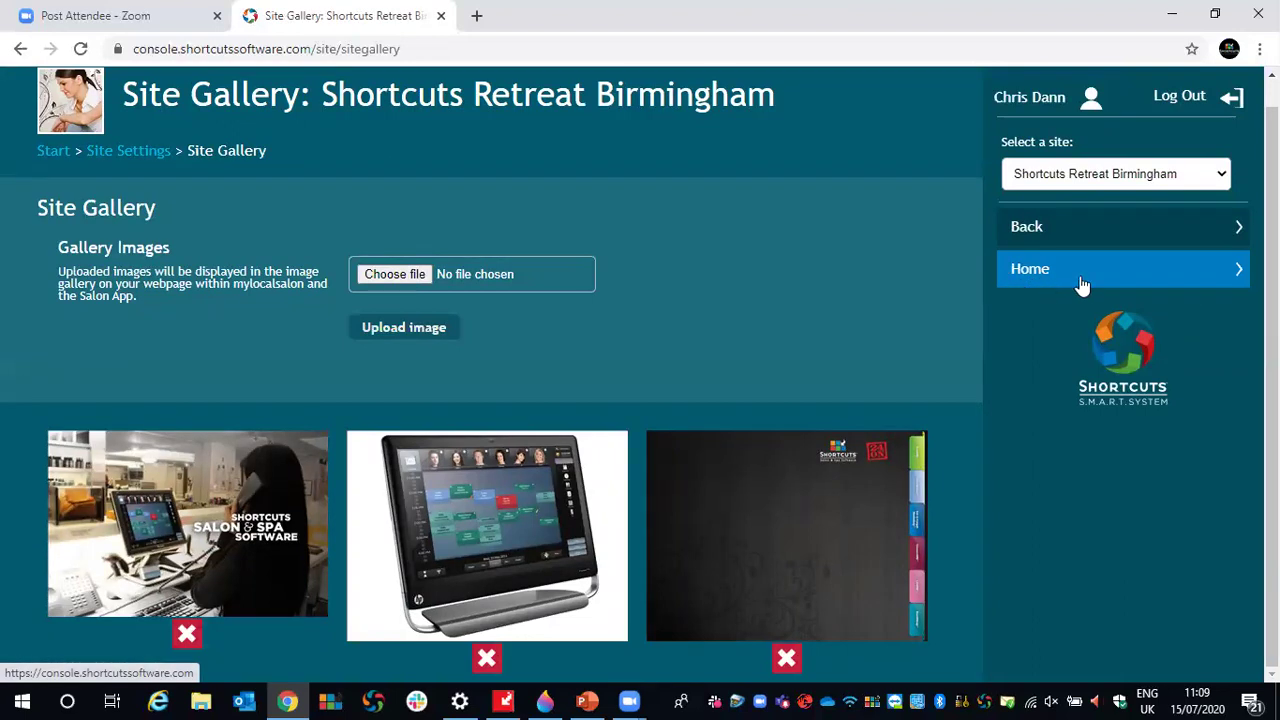
pyautogui.click(1020, 286)
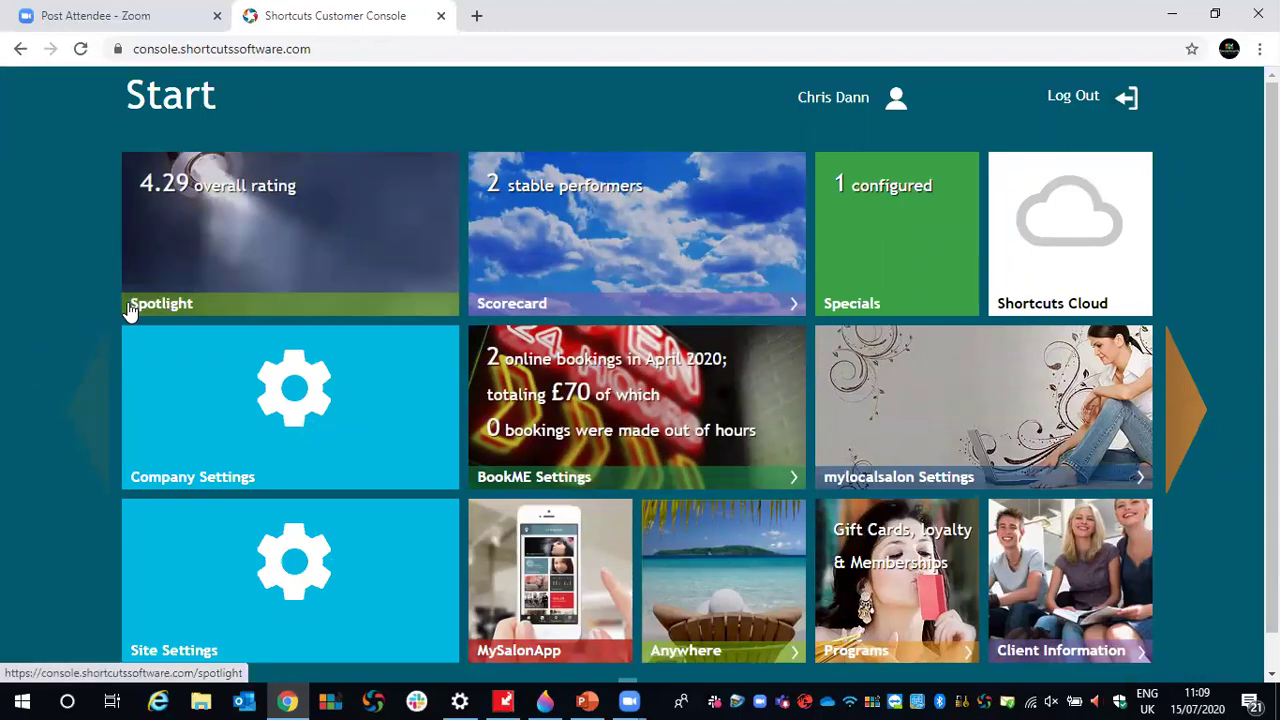
# - Open MySalonApp settings and highlight the App Business Code 'Shortcuts Software'
pyautogui.click(545, 548)
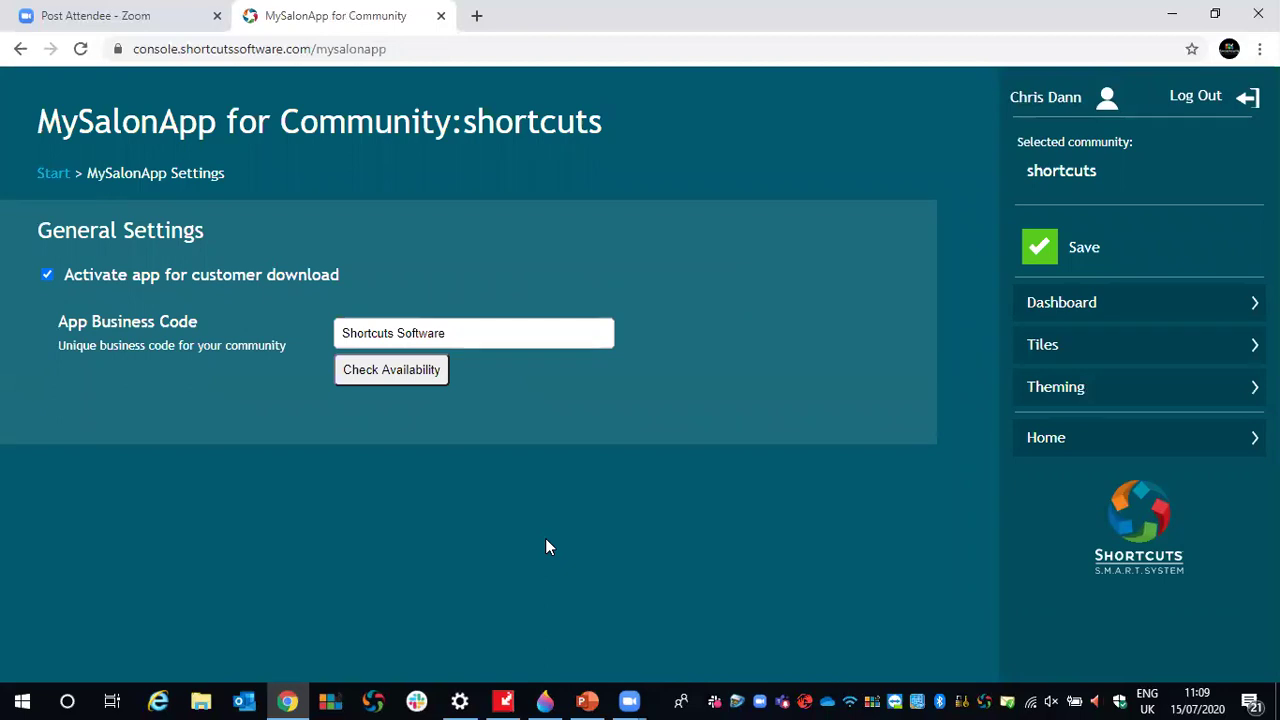
pyautogui.moveTo(461, 333); pyautogui.dragTo(326, 350)
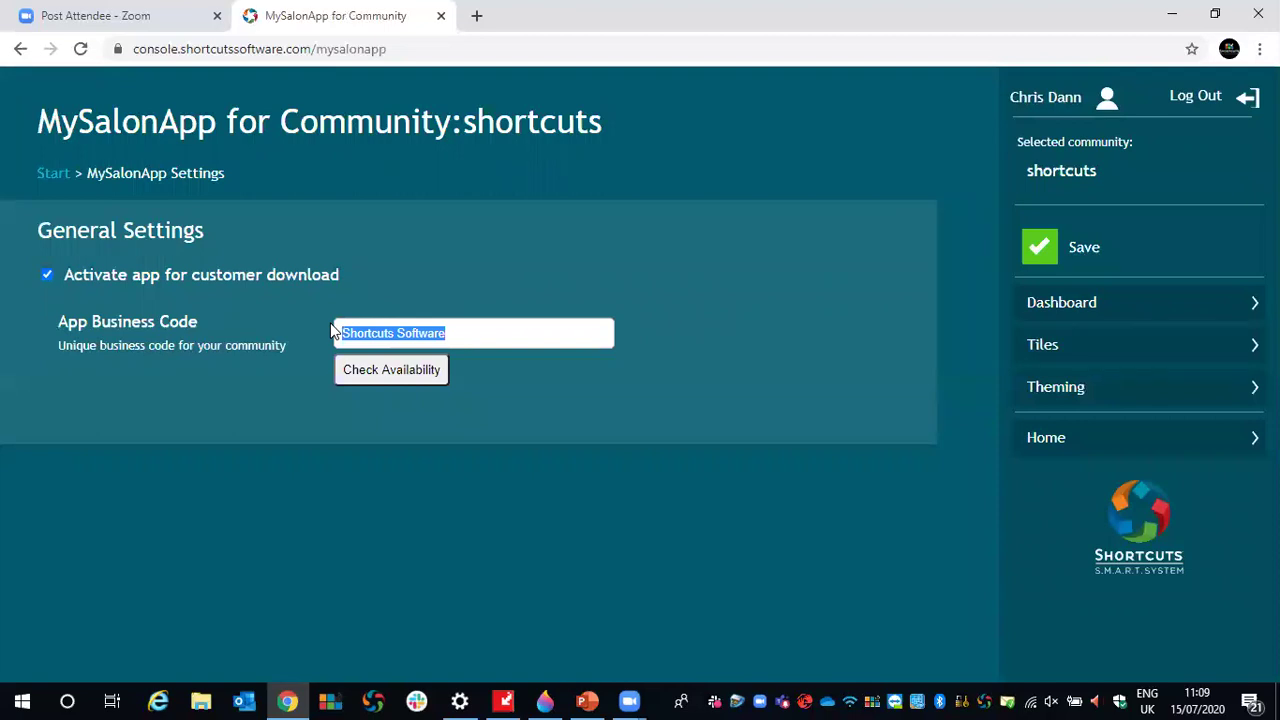
pyautogui.click(469, 335)
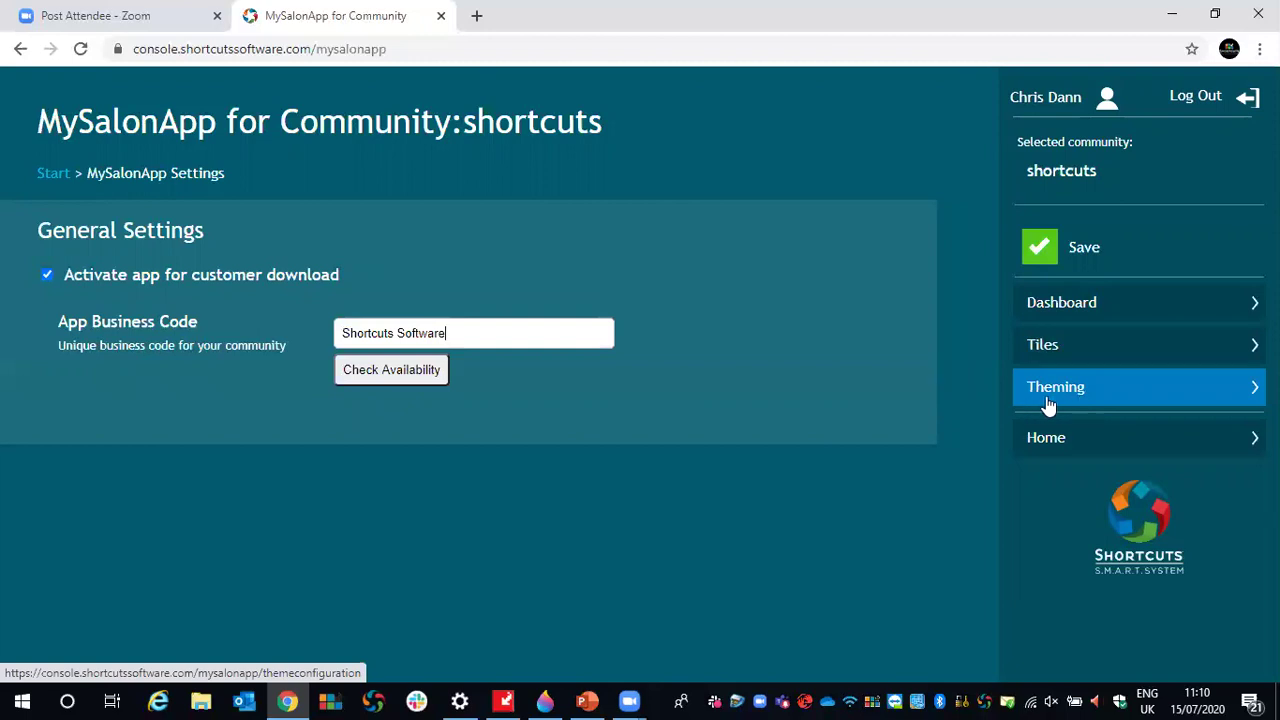
# - Open Theming and apply the Barber Black default theme
pyautogui.click(1069, 399)
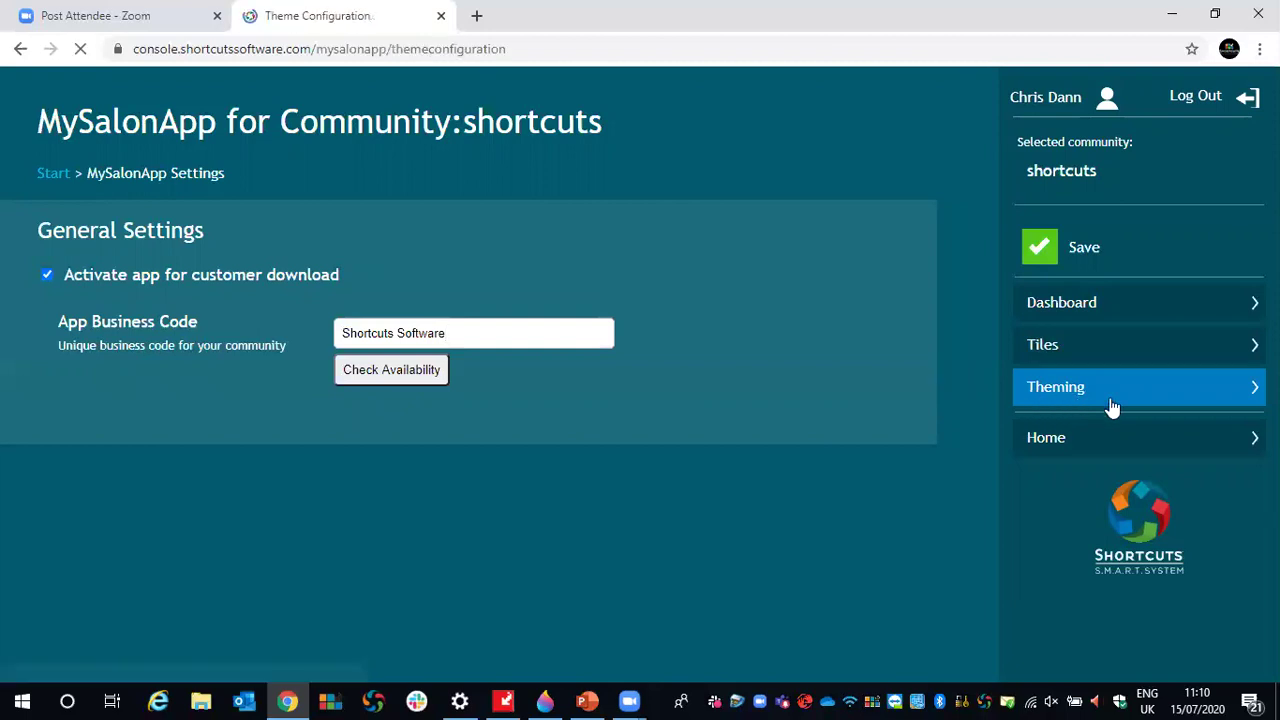
pyautogui.scroll(-2, 946, 355)
pyautogui.scroll(2, 939, 349)
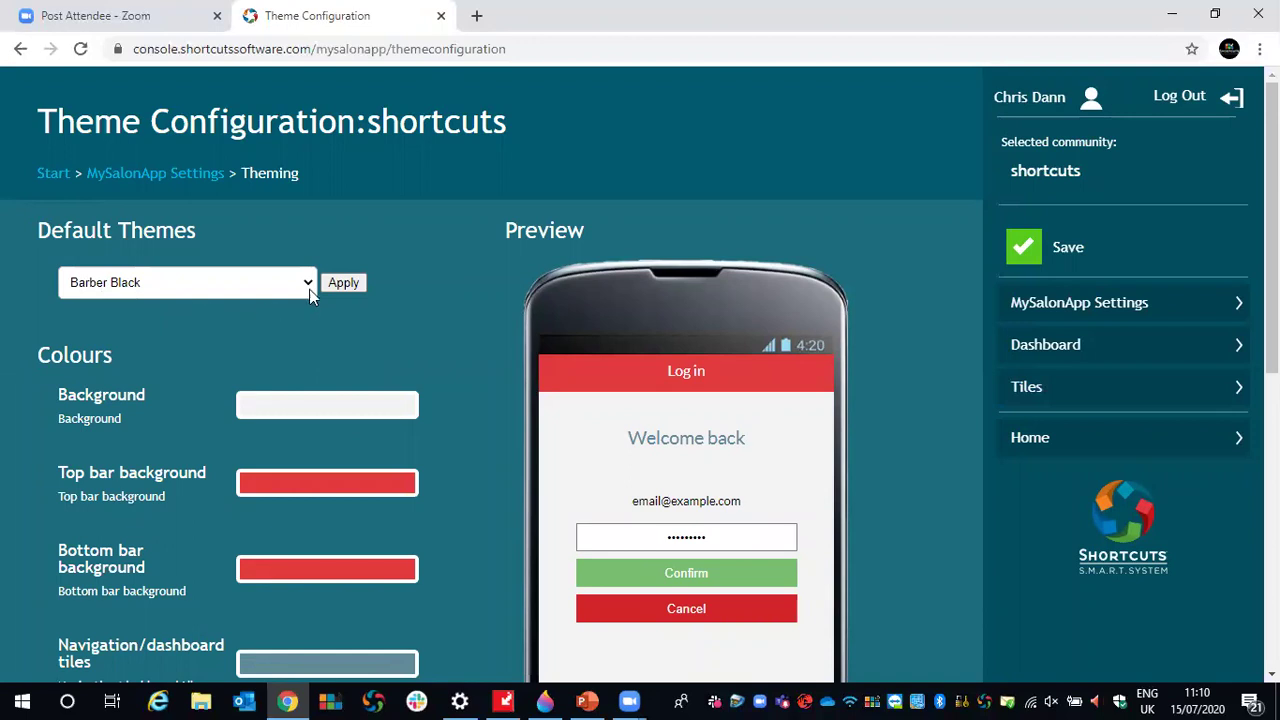
pyautogui.click(309, 283)
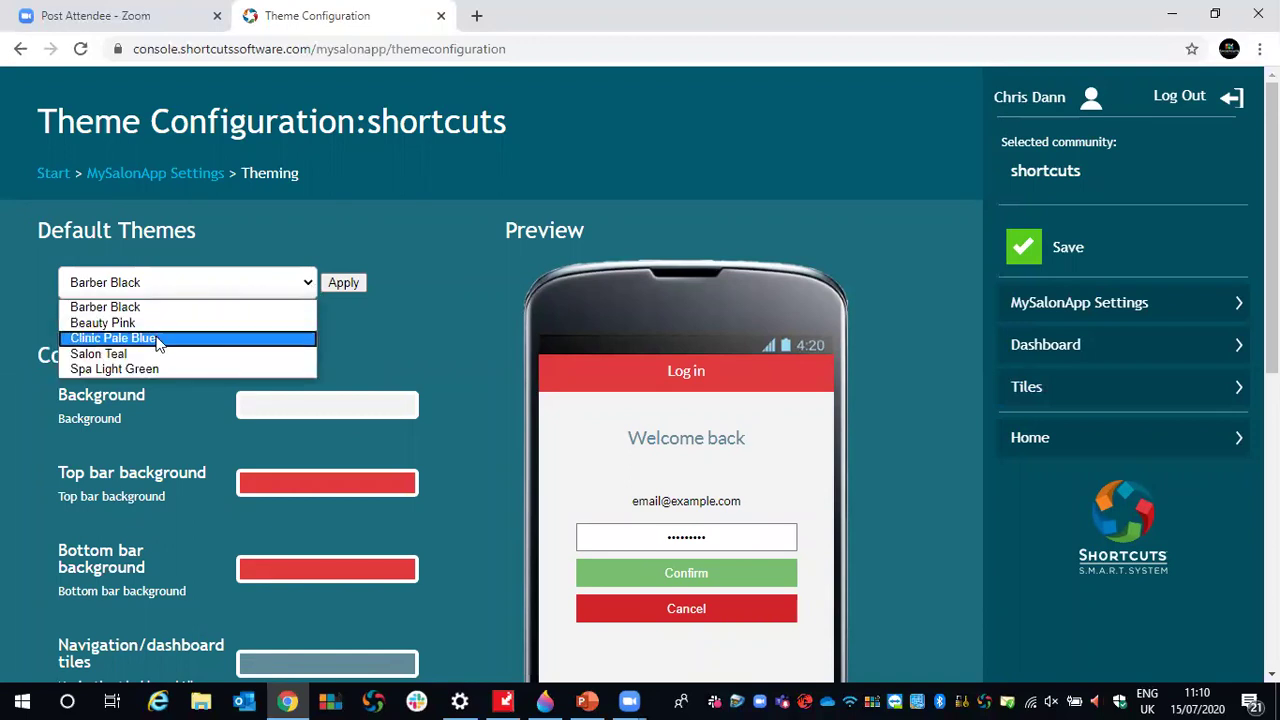
pyautogui.click(133, 307)
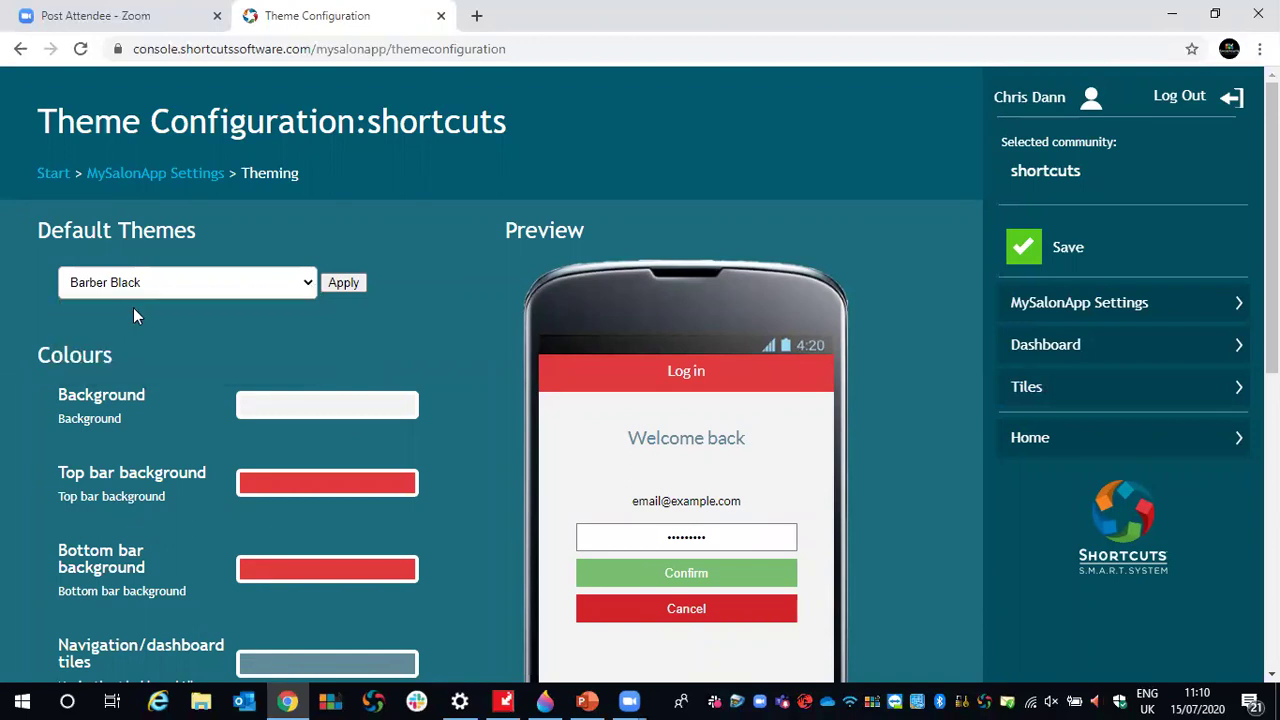
pyautogui.click(362, 284)
# - Switch the default theme to Salon Teal and apply it
pyautogui.scroll(-1, 854, 434)
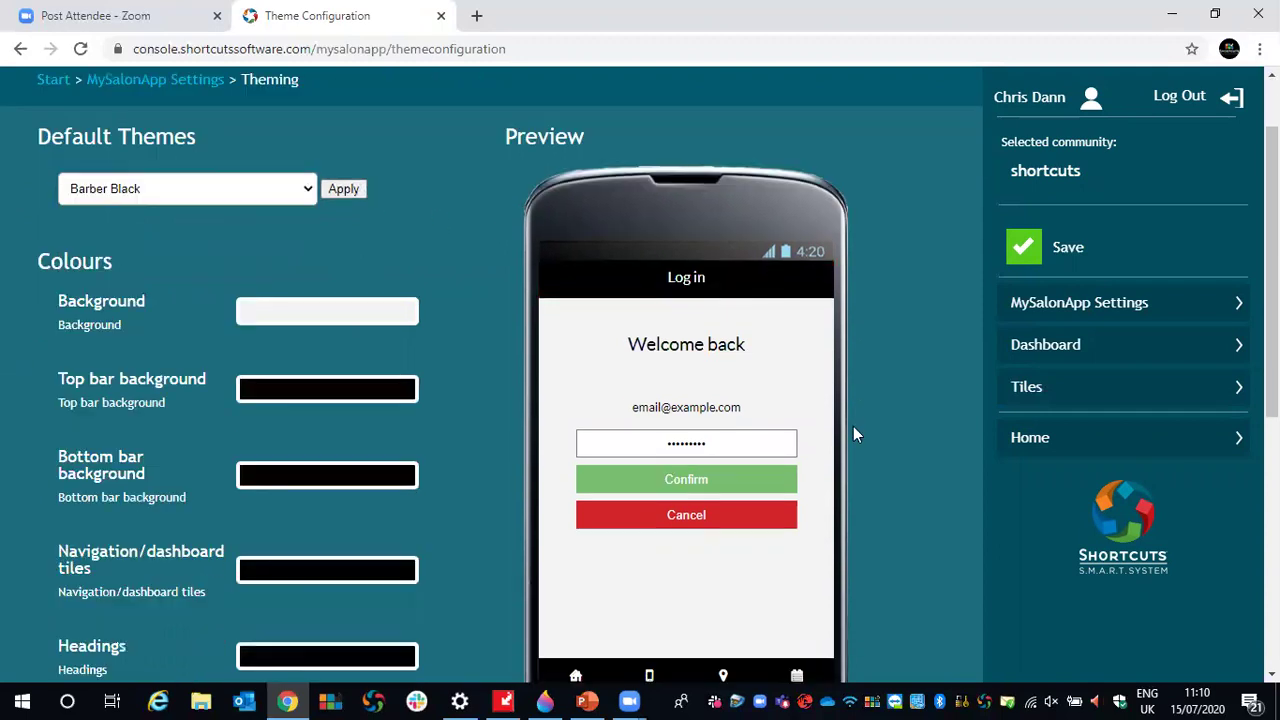
pyautogui.click(308, 189)
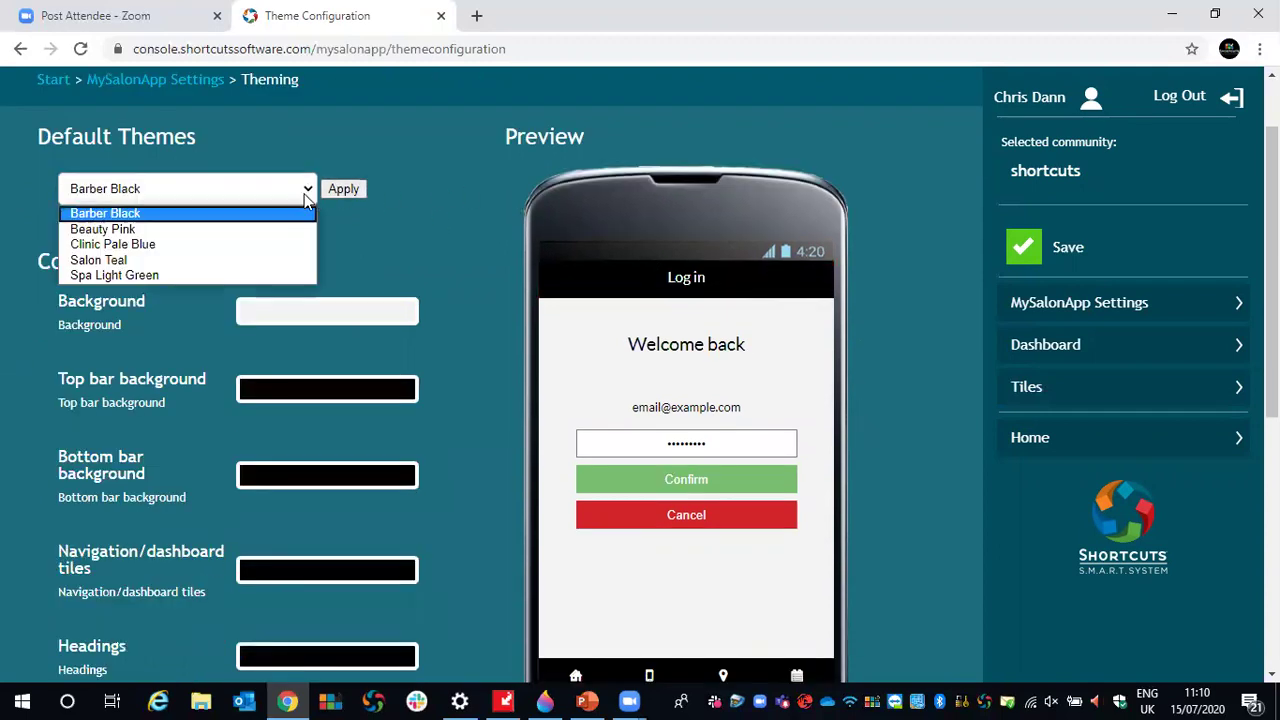
pyautogui.click(150, 261)
pyautogui.click(336, 193)
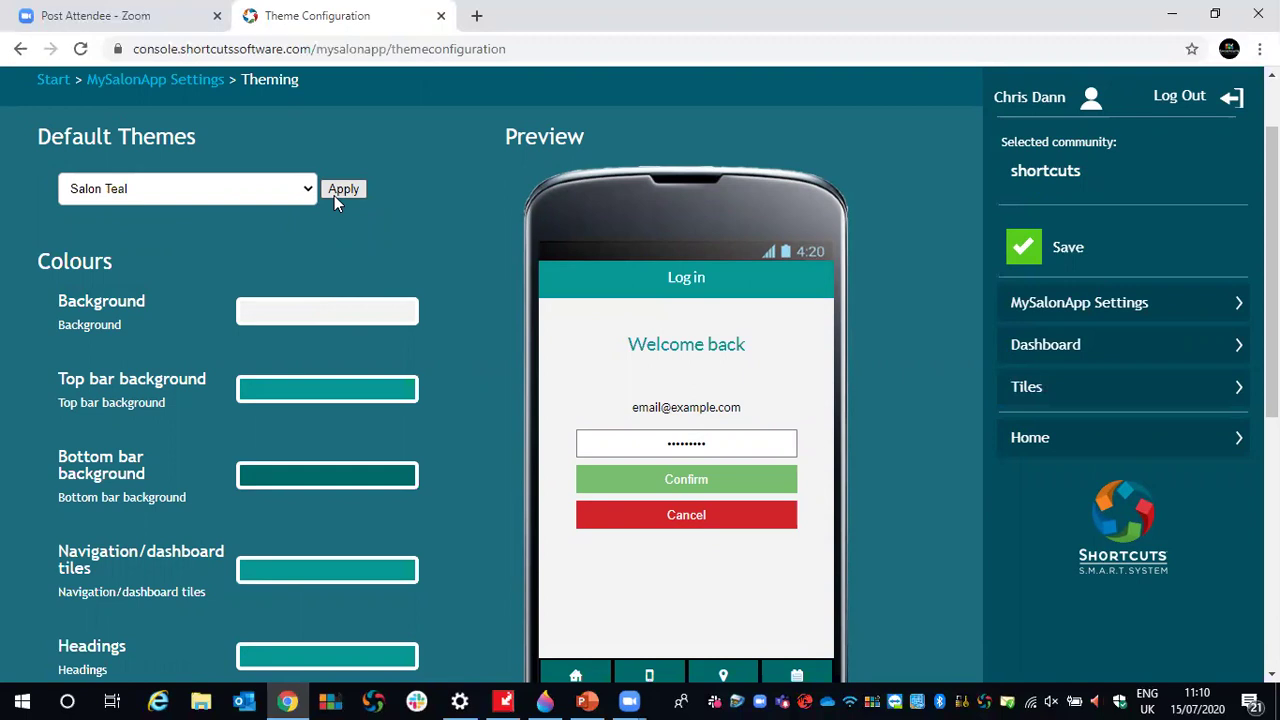
pyautogui.moveTo(1272, 162); pyautogui.dragTo(1272, 186)
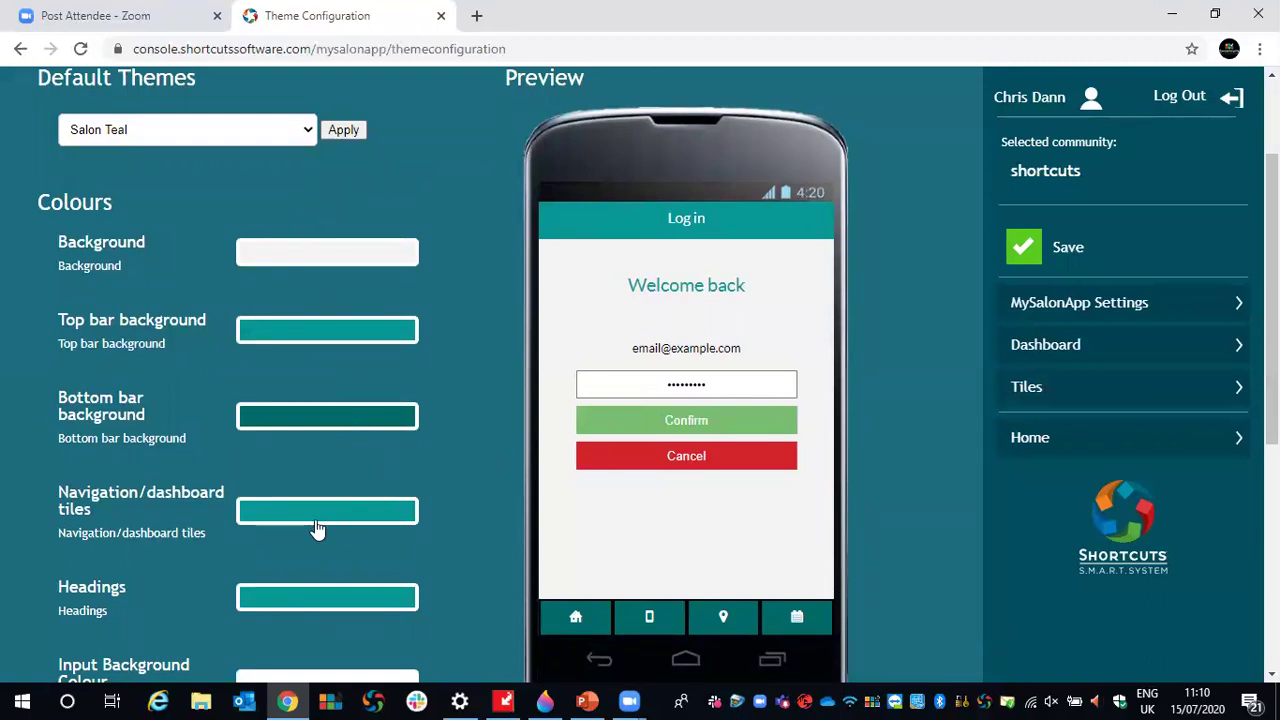
pyautogui.moveTo(60, 241); pyautogui.dragTo(146, 250)
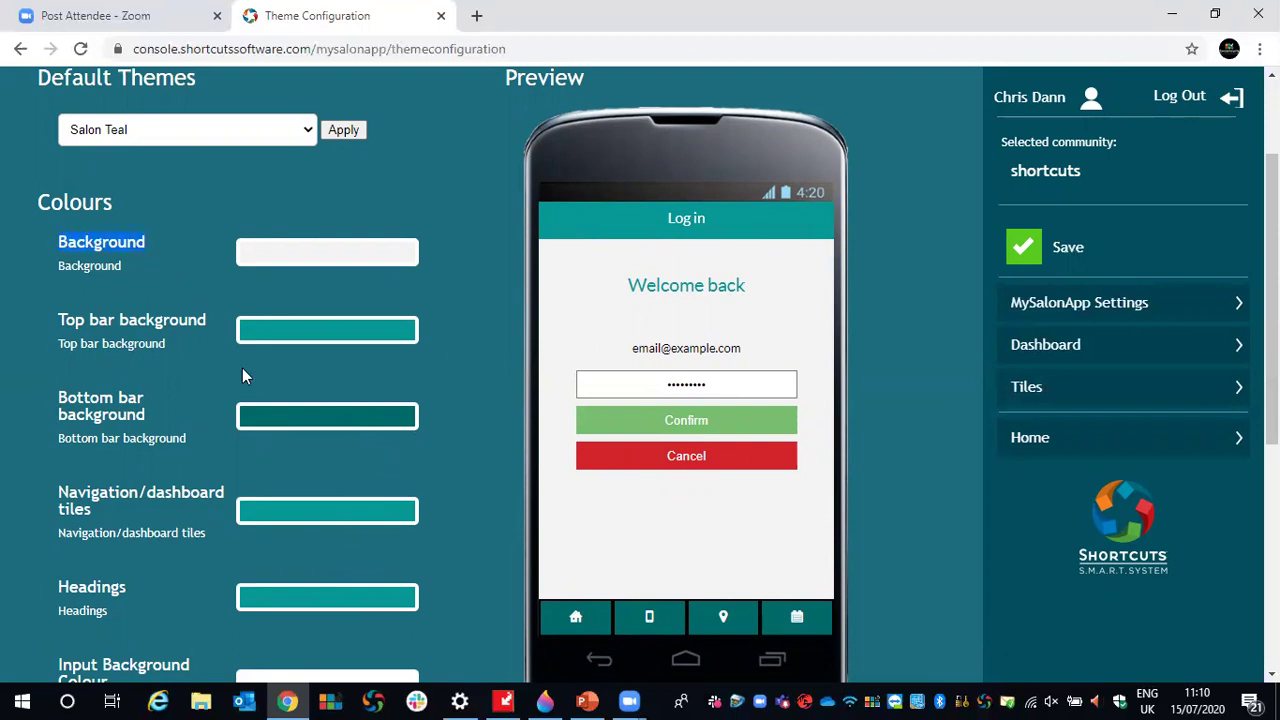
pyautogui.moveTo(59, 315); pyautogui.dragTo(193, 340)
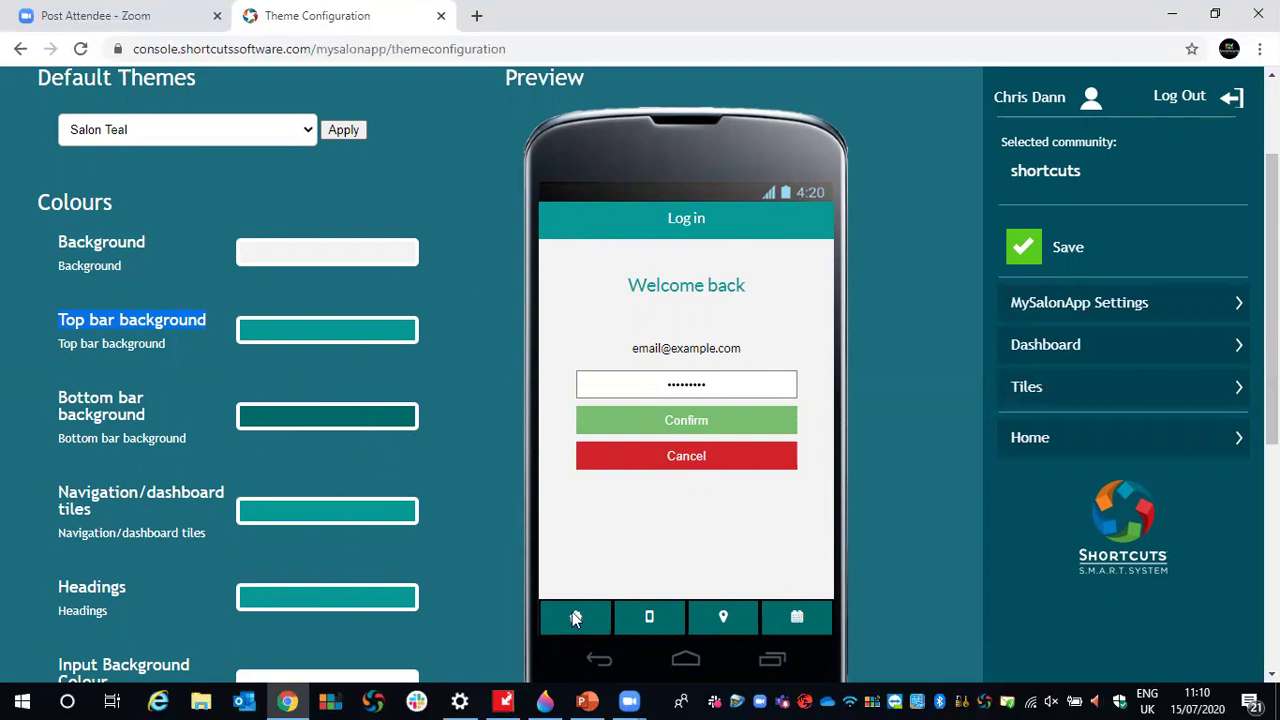
pyautogui.scroll(-1, 248, 450)
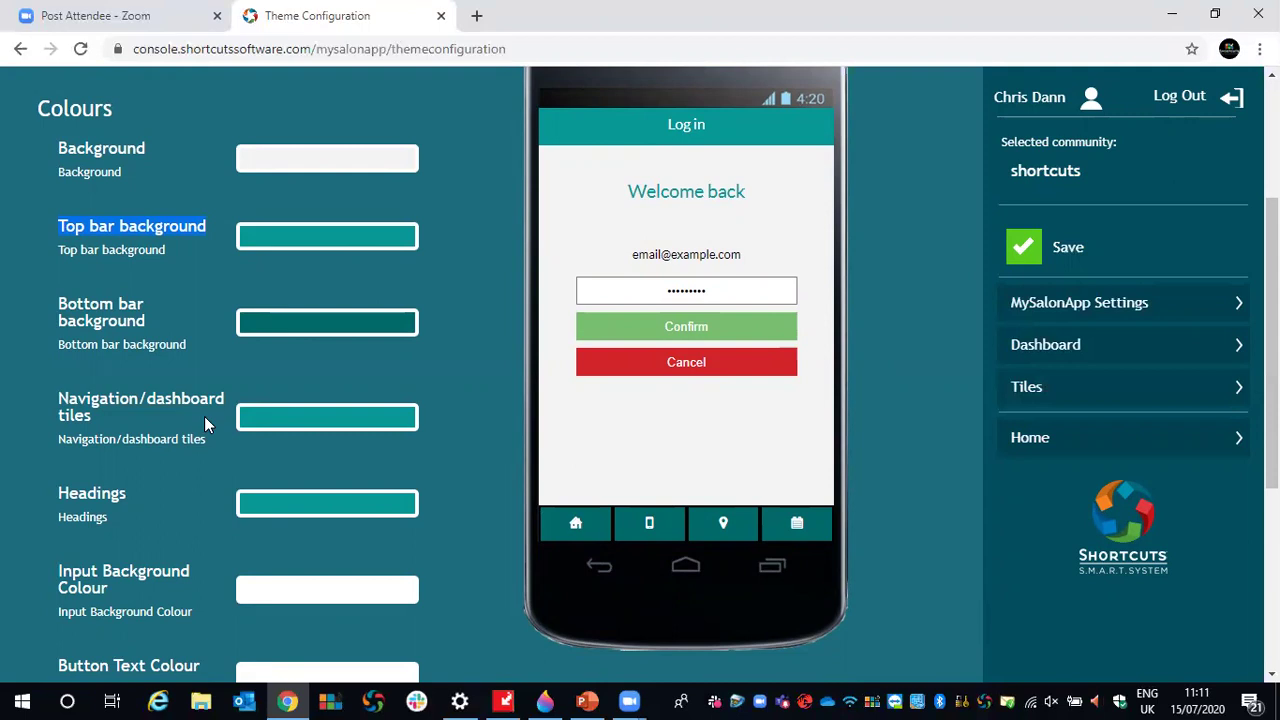
pyautogui.scroll(-1, 200, 410)
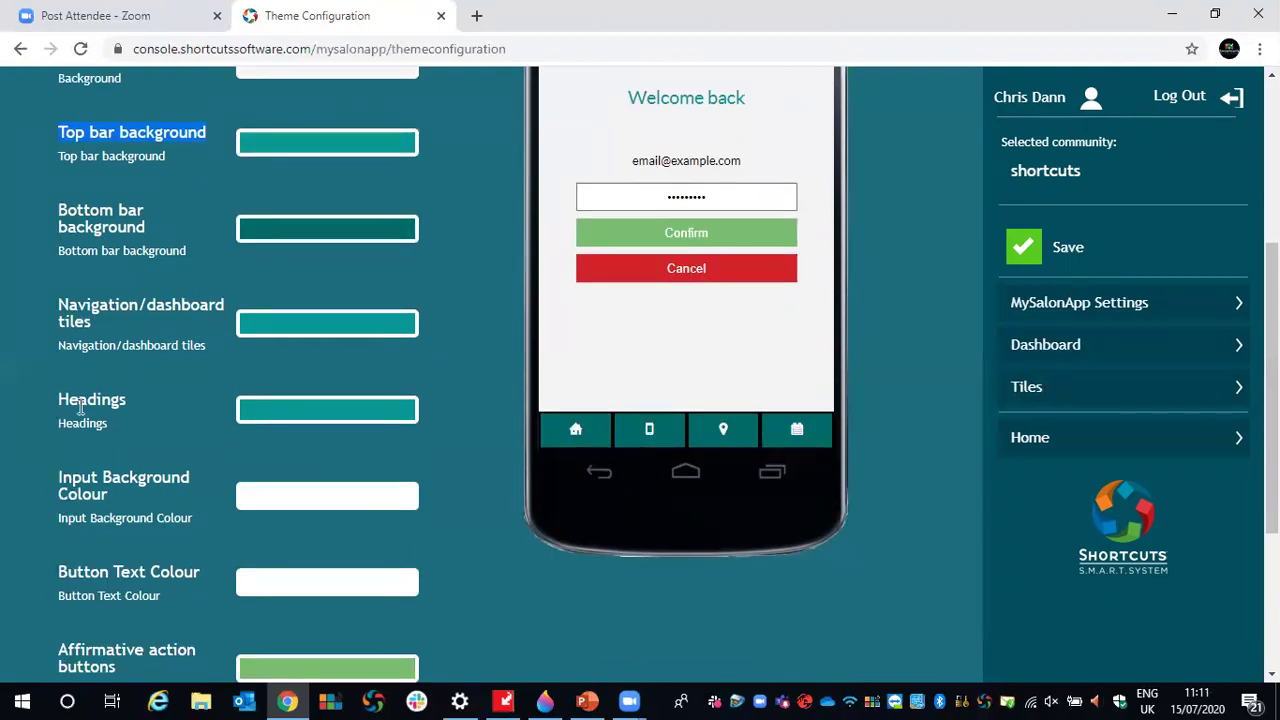
pyautogui.moveTo(54, 399); pyautogui.dragTo(139, 403)
pyautogui.scroll(1, 530, 260)
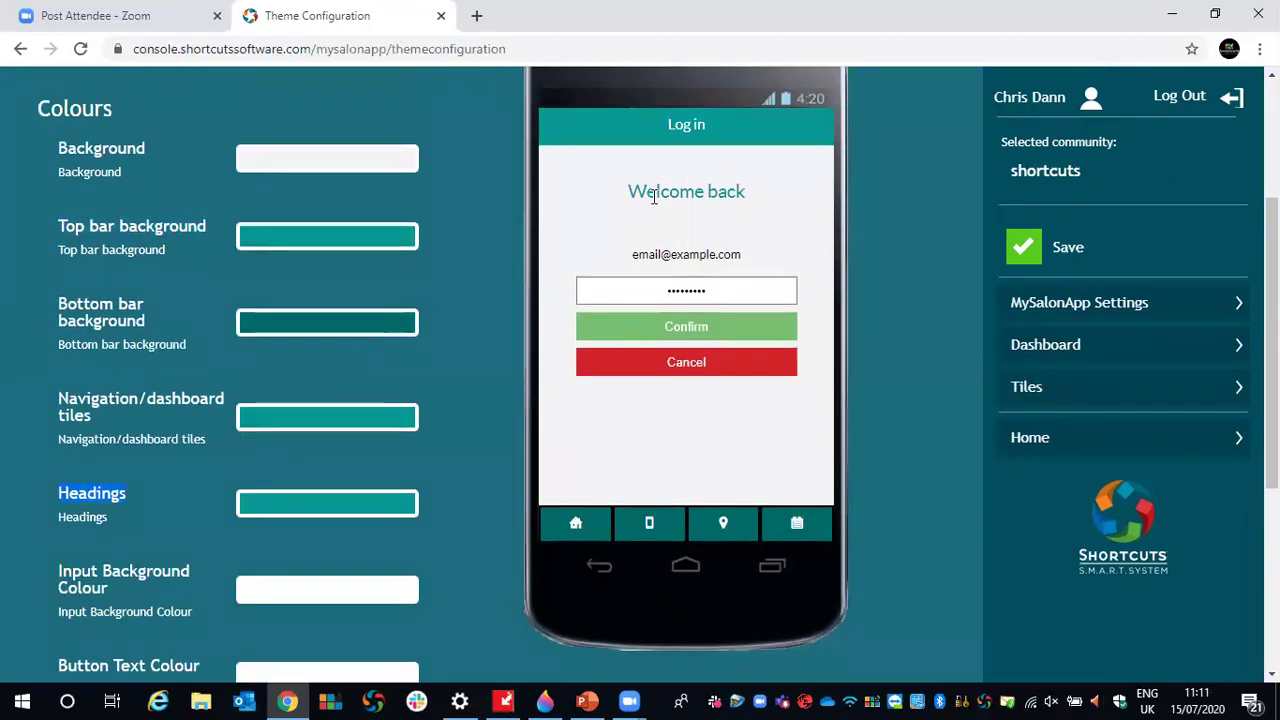
pyautogui.moveTo(630, 197); pyautogui.dragTo(743, 192)
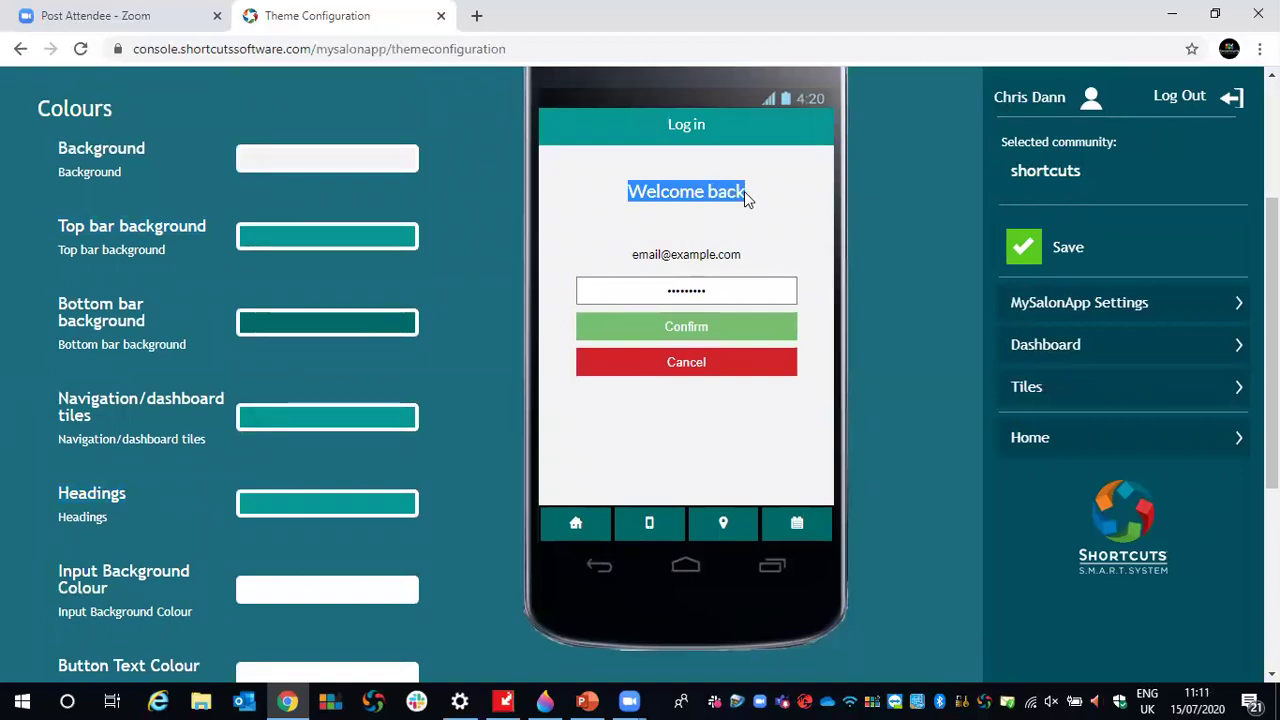
pyautogui.scroll(-1, 219, 334)
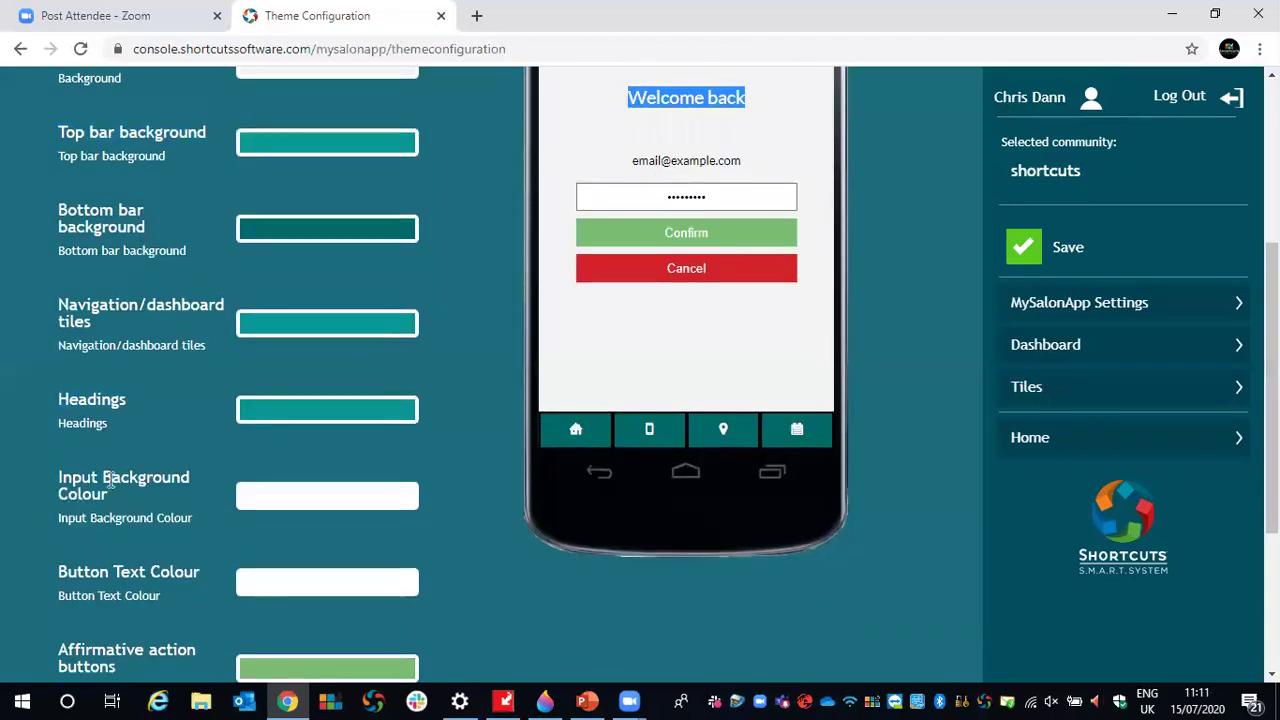
pyautogui.moveTo(58, 482); pyautogui.dragTo(108, 494)
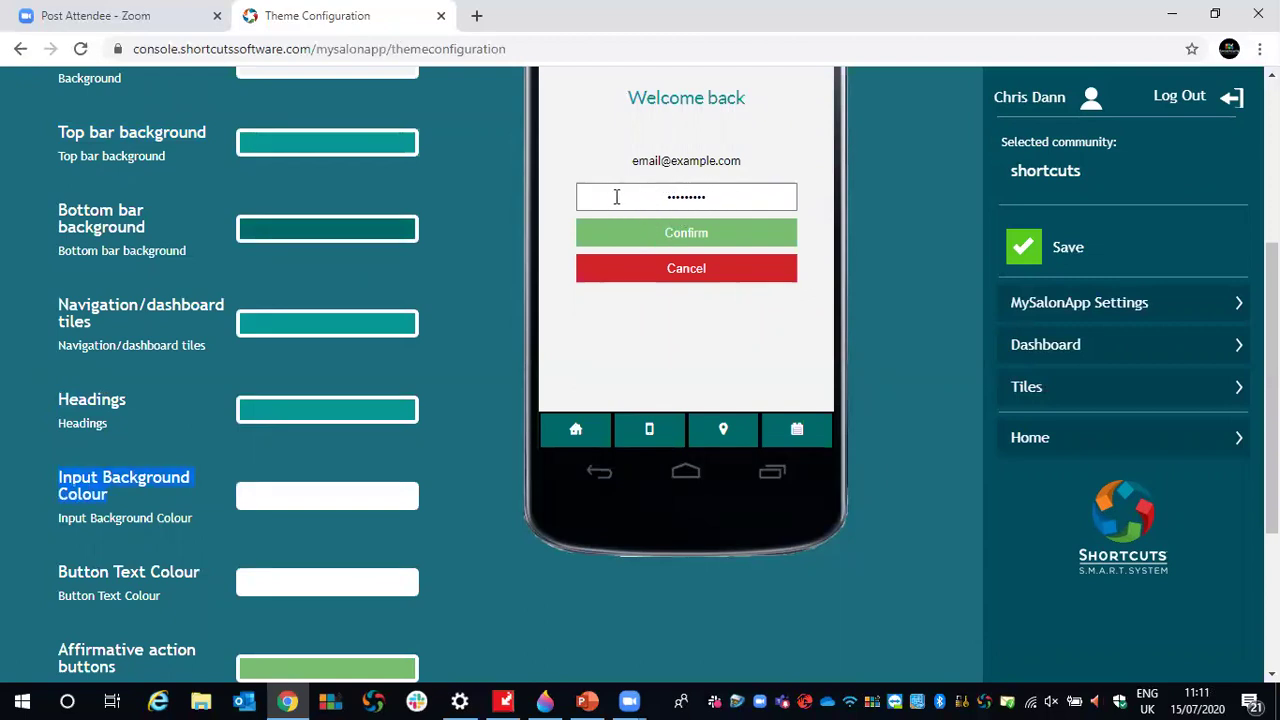
pyautogui.scroll(-1, 555, 227)
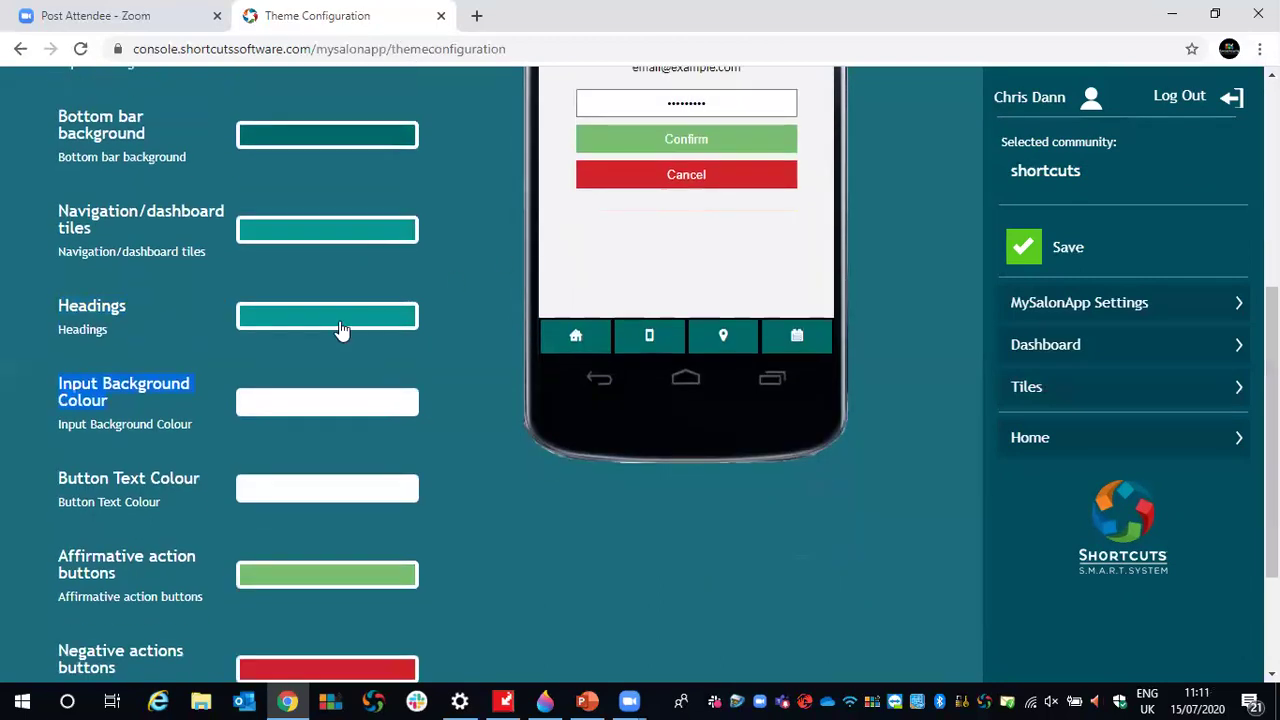
pyautogui.scroll(1, 660, 250)
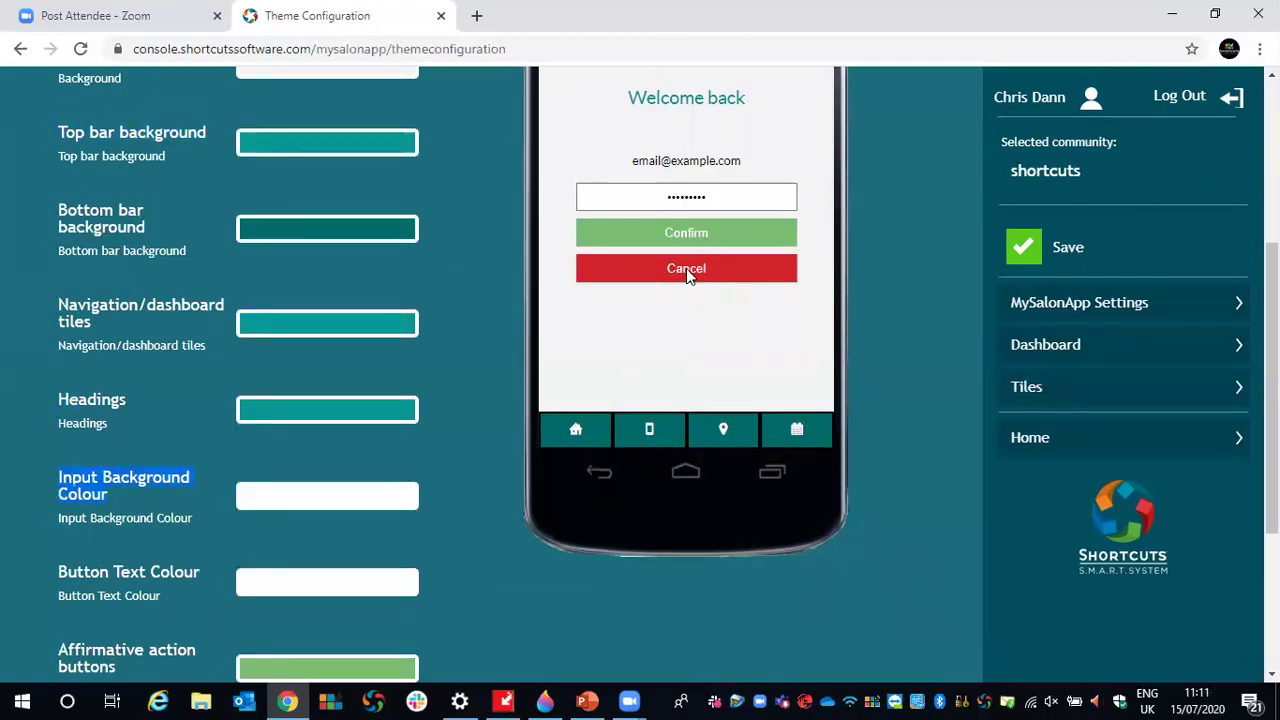
pyautogui.scroll(-2, 510, 311)
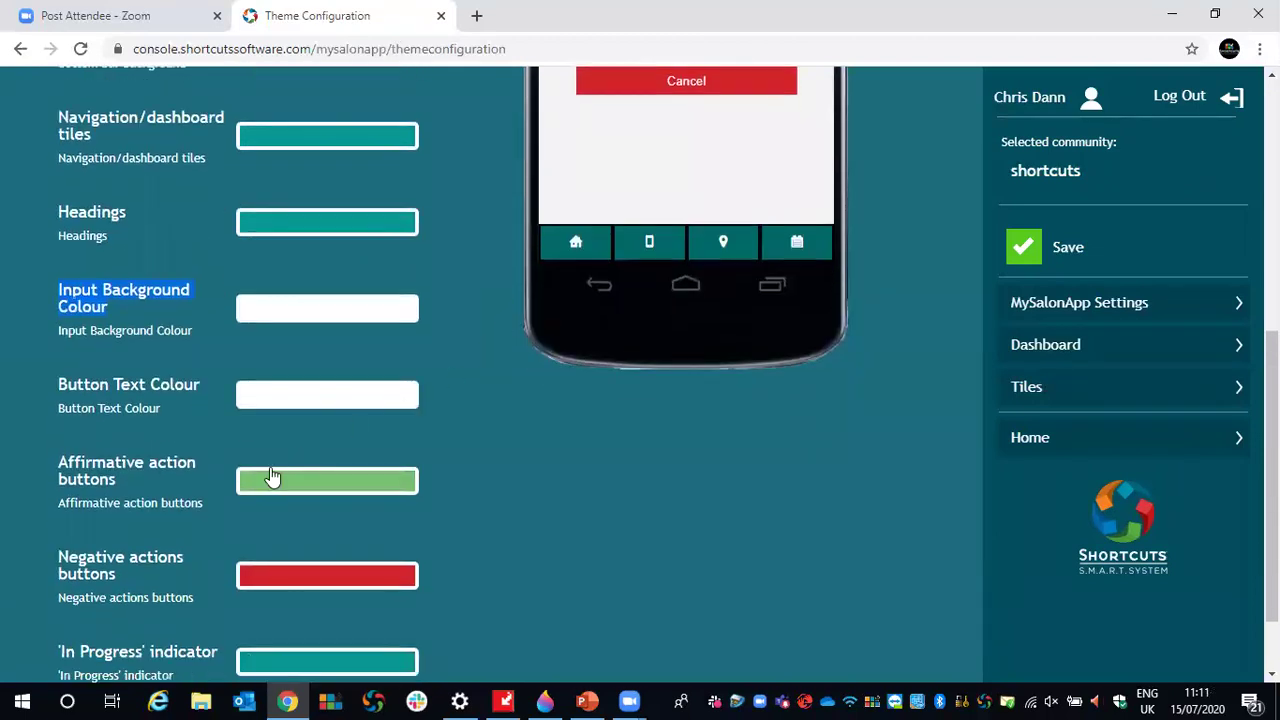
pyautogui.scroll(1, 391, 480)
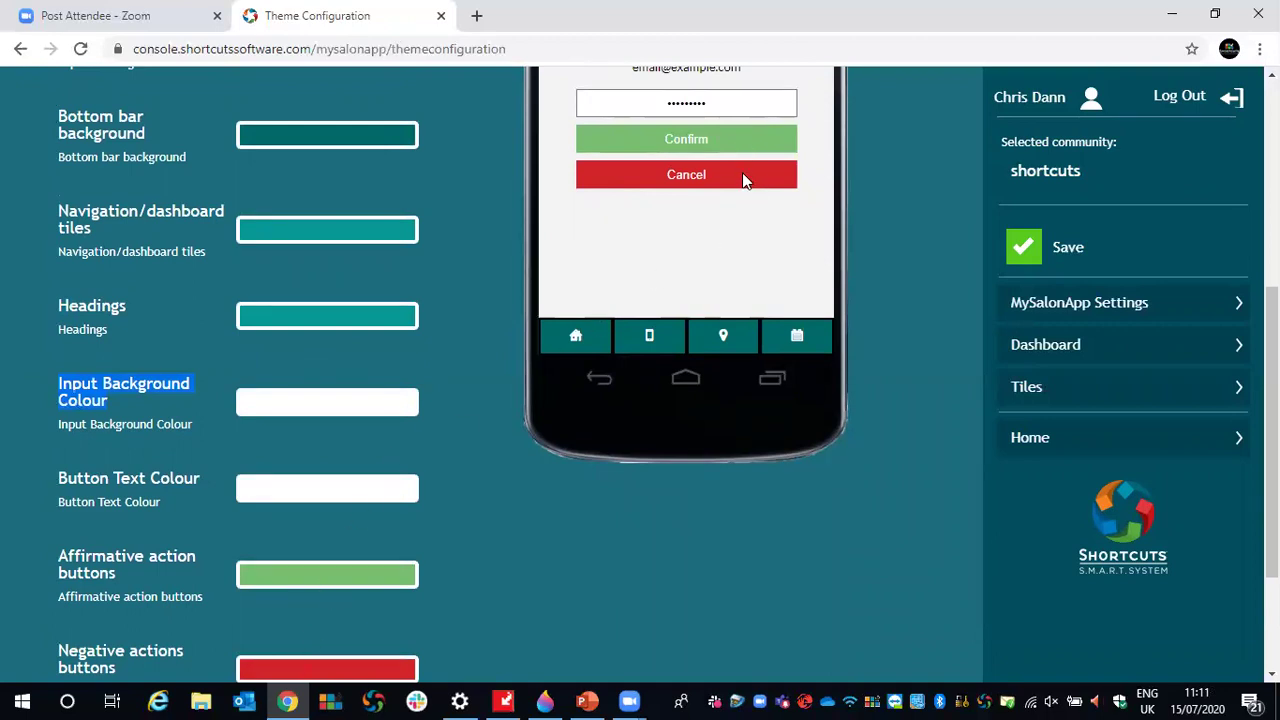
pyautogui.scroll(-2, 437, 305)
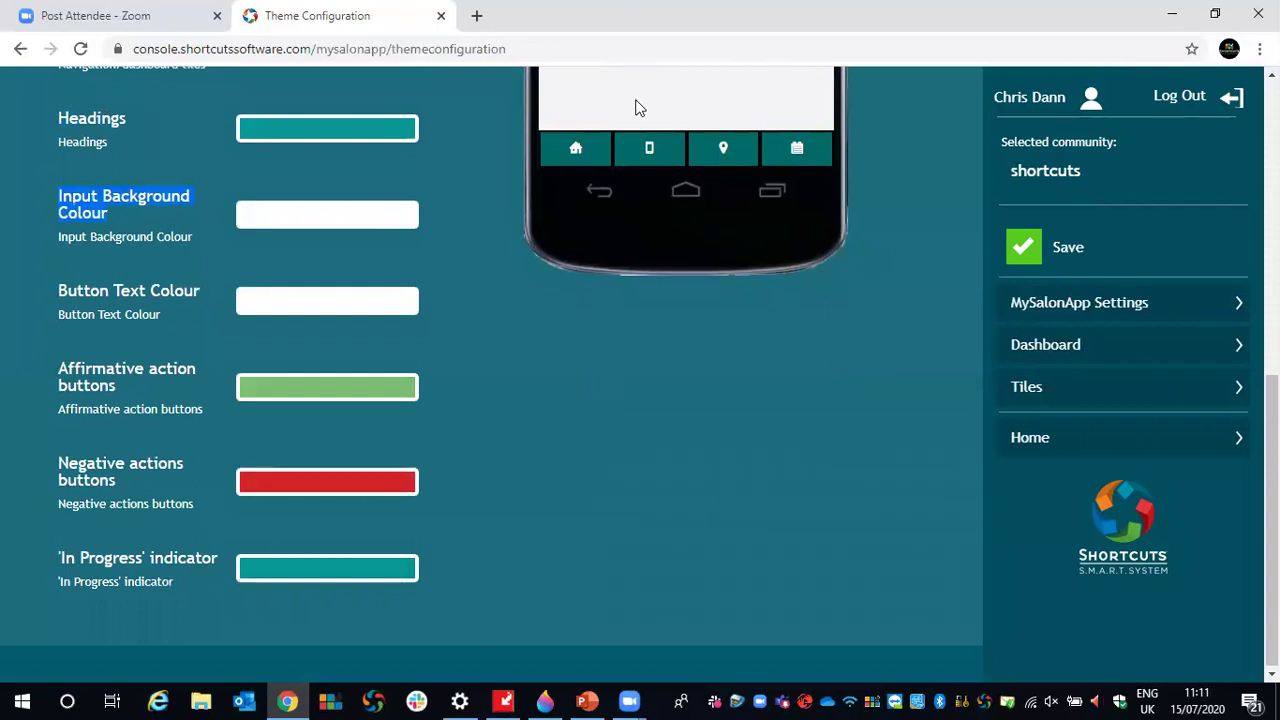
pyautogui.scroll(3, 836, 399)
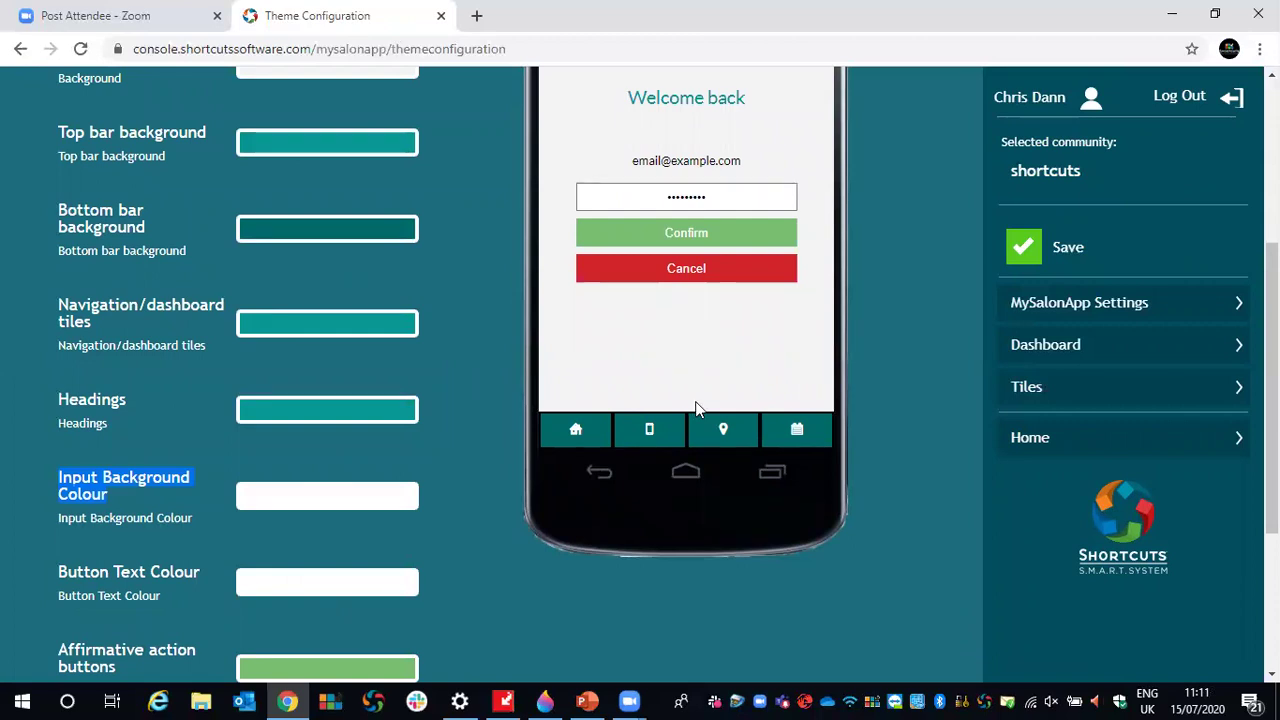
pyautogui.scroll(1, 686, 406)
pyautogui.scroll(1, 686, 410)
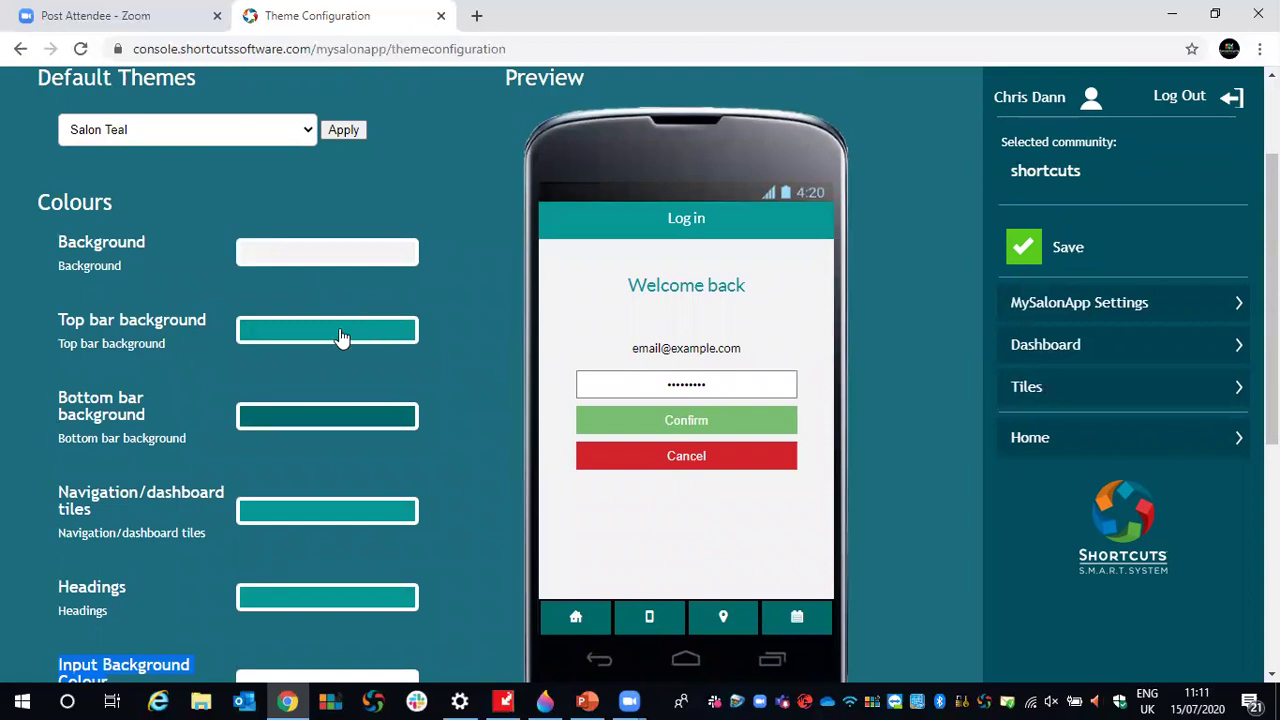
# - Set the Top bar background colour picker to blue #2e31bf, then bring Paint 3D forward
pyautogui.moveTo(59, 319); pyautogui.dragTo(210, 343)
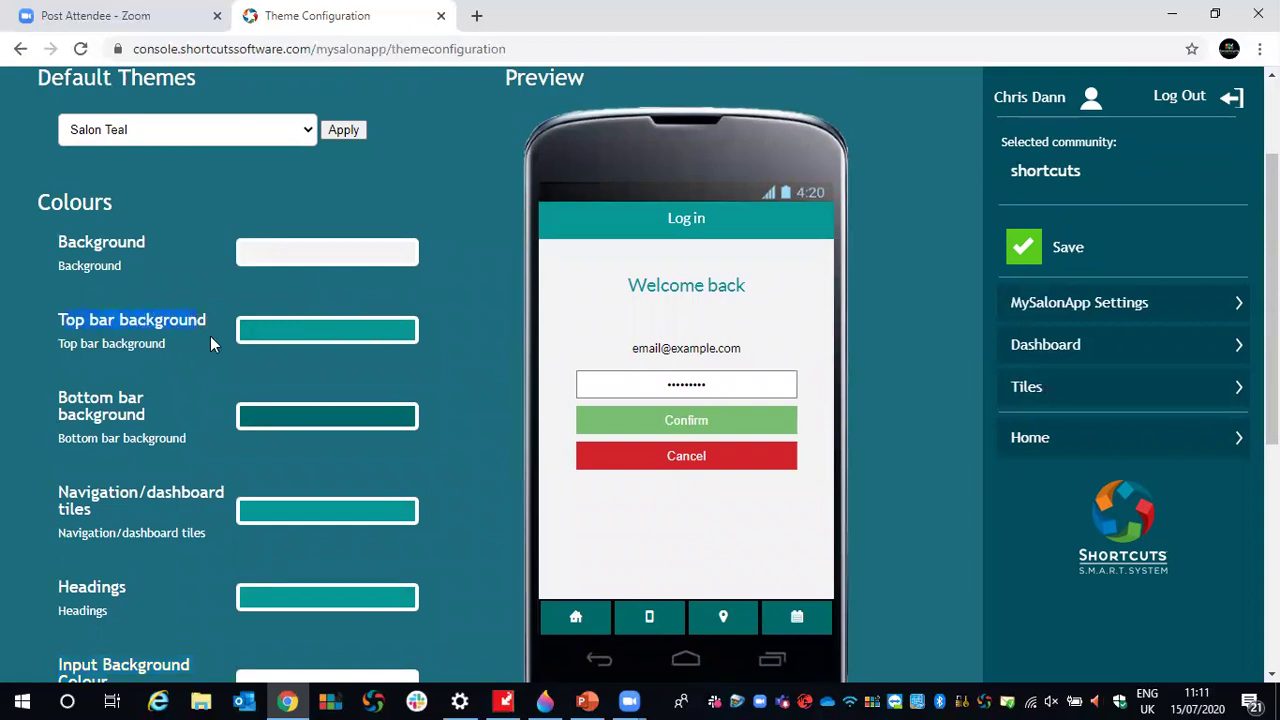
pyautogui.click(365, 335)
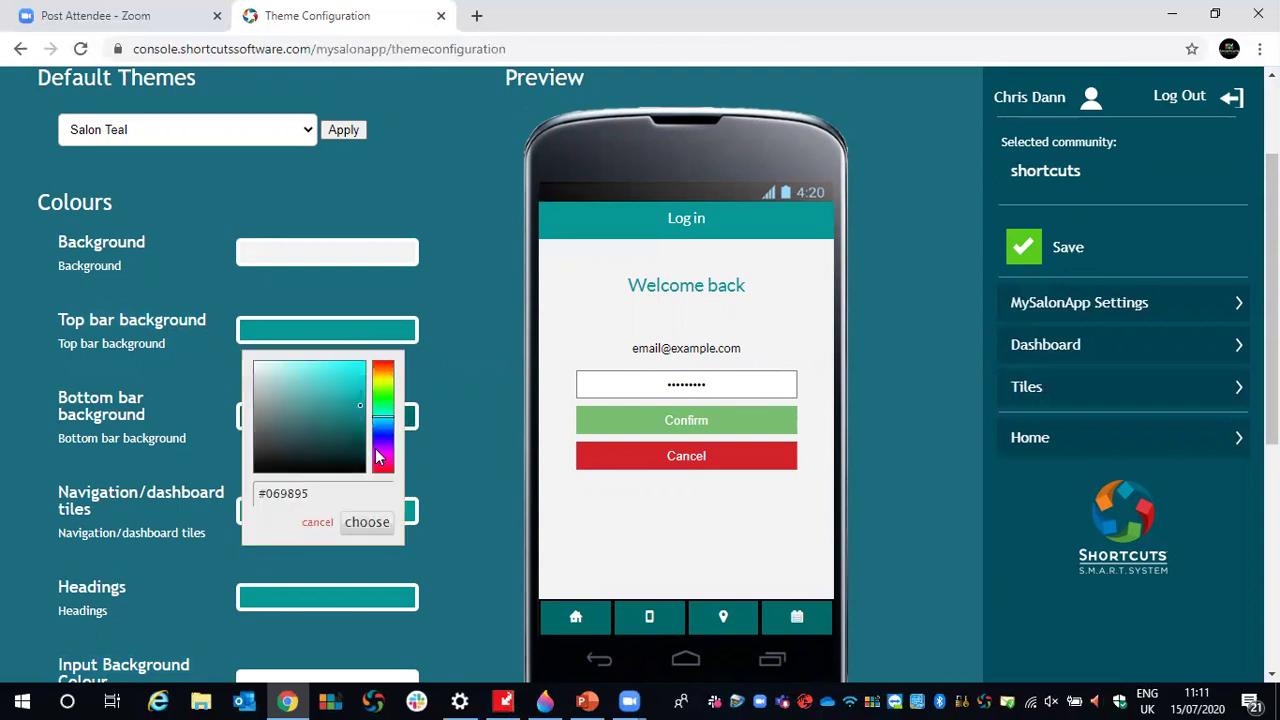
pyautogui.moveTo(384, 425)
pyautogui.mouseDown()
pyautogui.moveTo(384, 375)
pyautogui.moveTo(386, 464)
pyautogui.moveTo(385, 375)
pyautogui.moveTo(385, 438)
pyautogui.mouseUp()
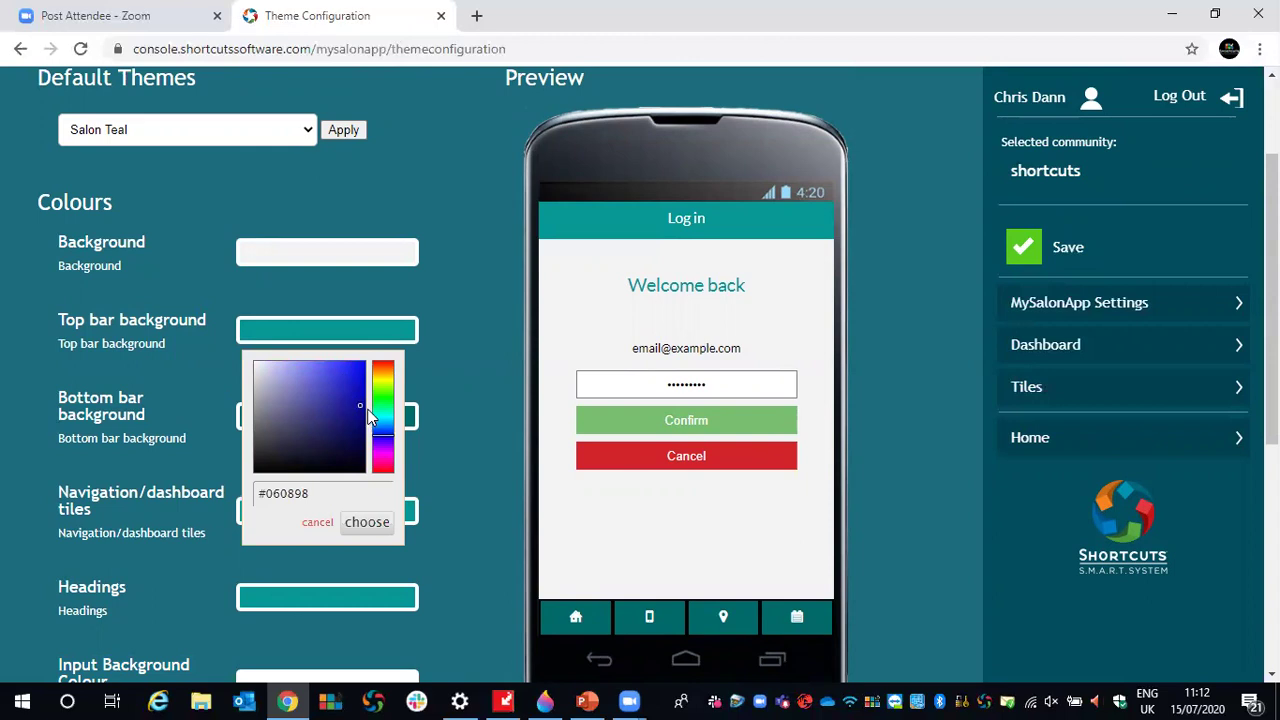
pyautogui.moveTo(362, 412); pyautogui.dragTo(340, 398)
pyautogui.moveTo(545, 700)
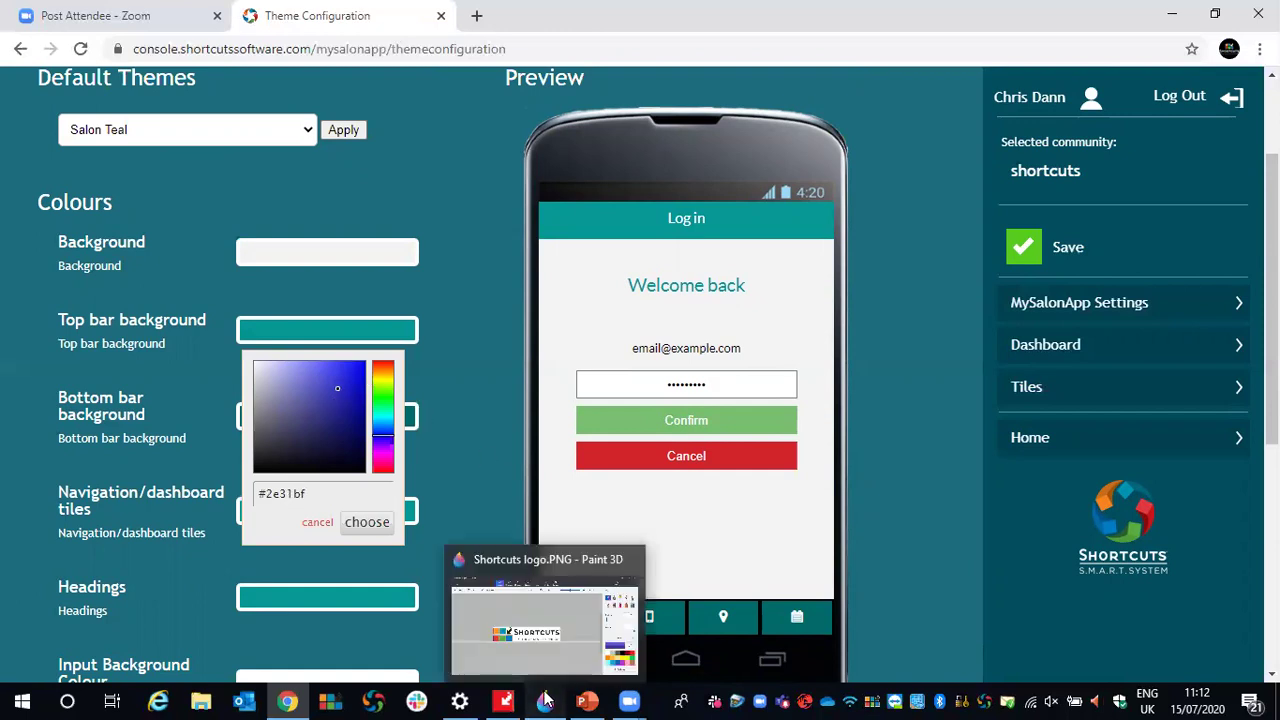
pyautogui.click(554, 655)
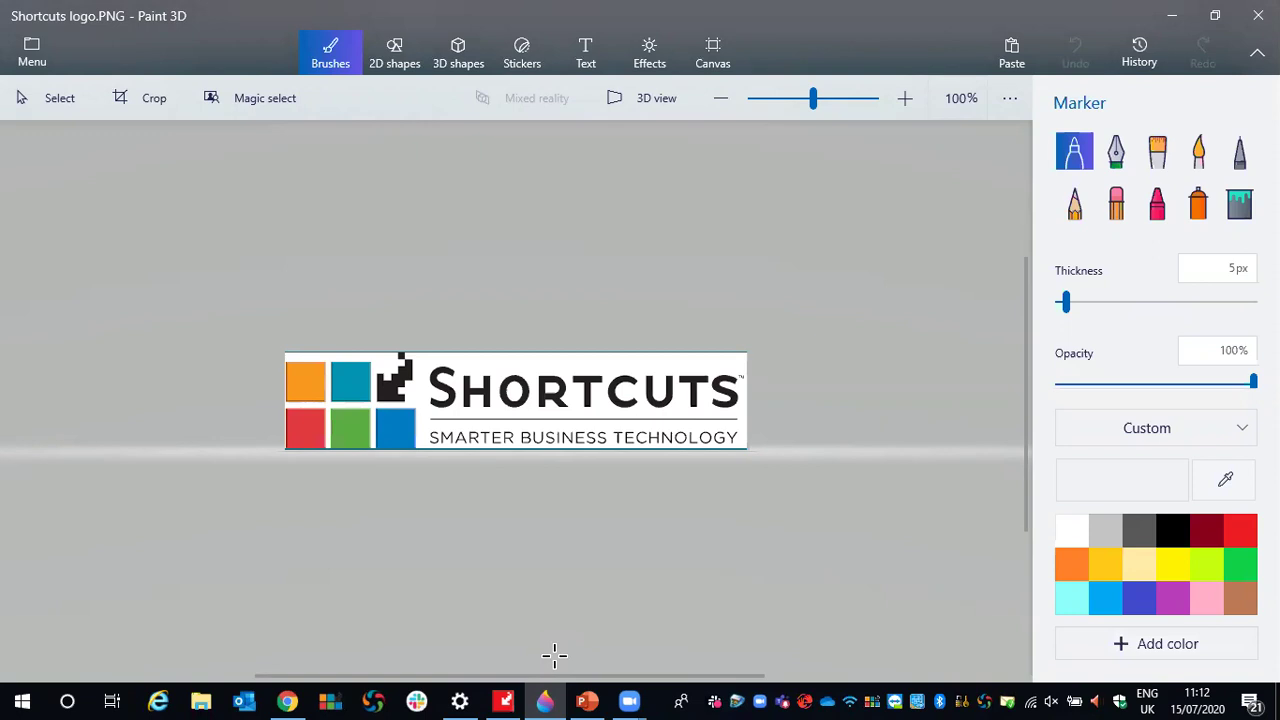
# - Zoom to 125% and eyedrop the logo's orange square as the active colour
pyautogui.scroll(1, 432, 526)
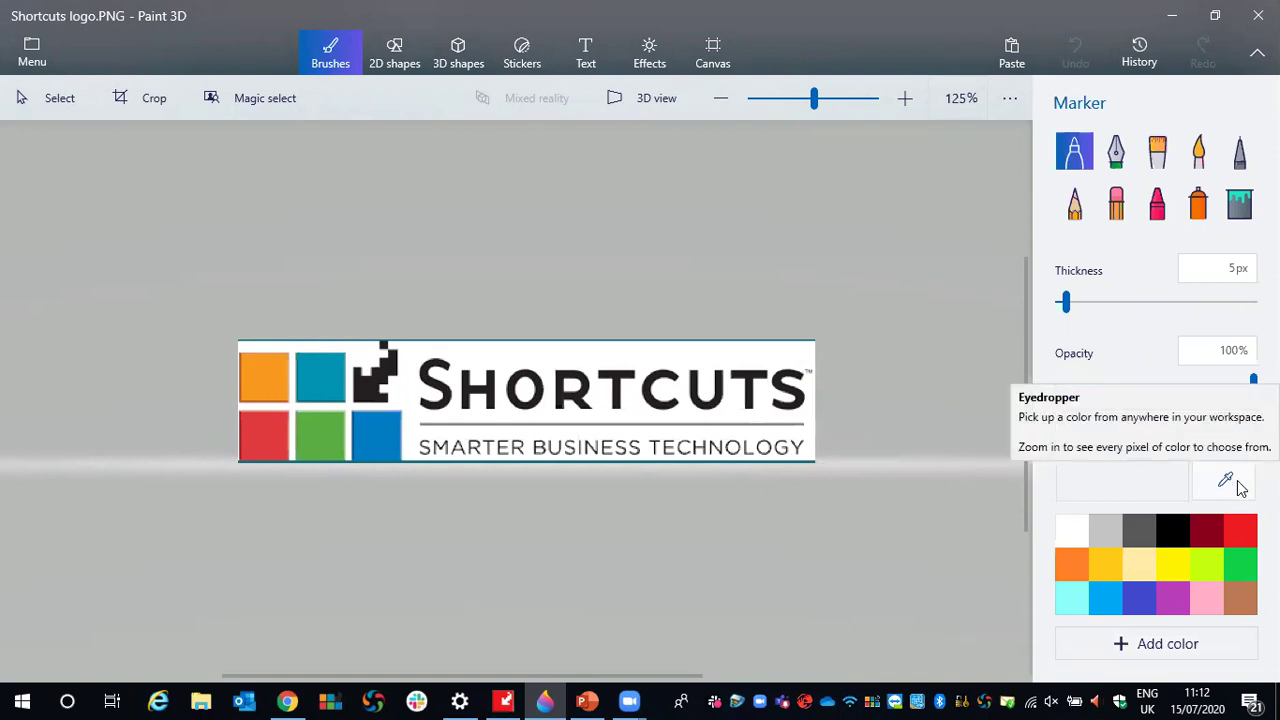
pyautogui.click(1226, 482)
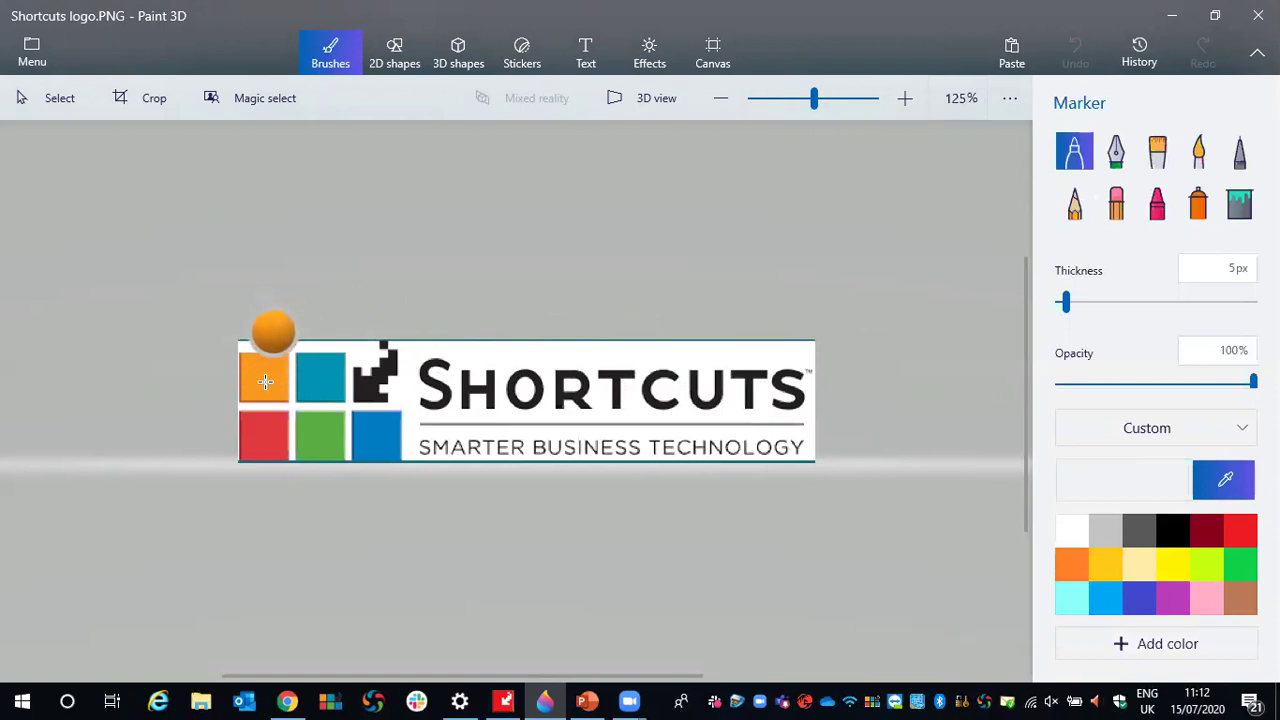
pyautogui.click(268, 374)
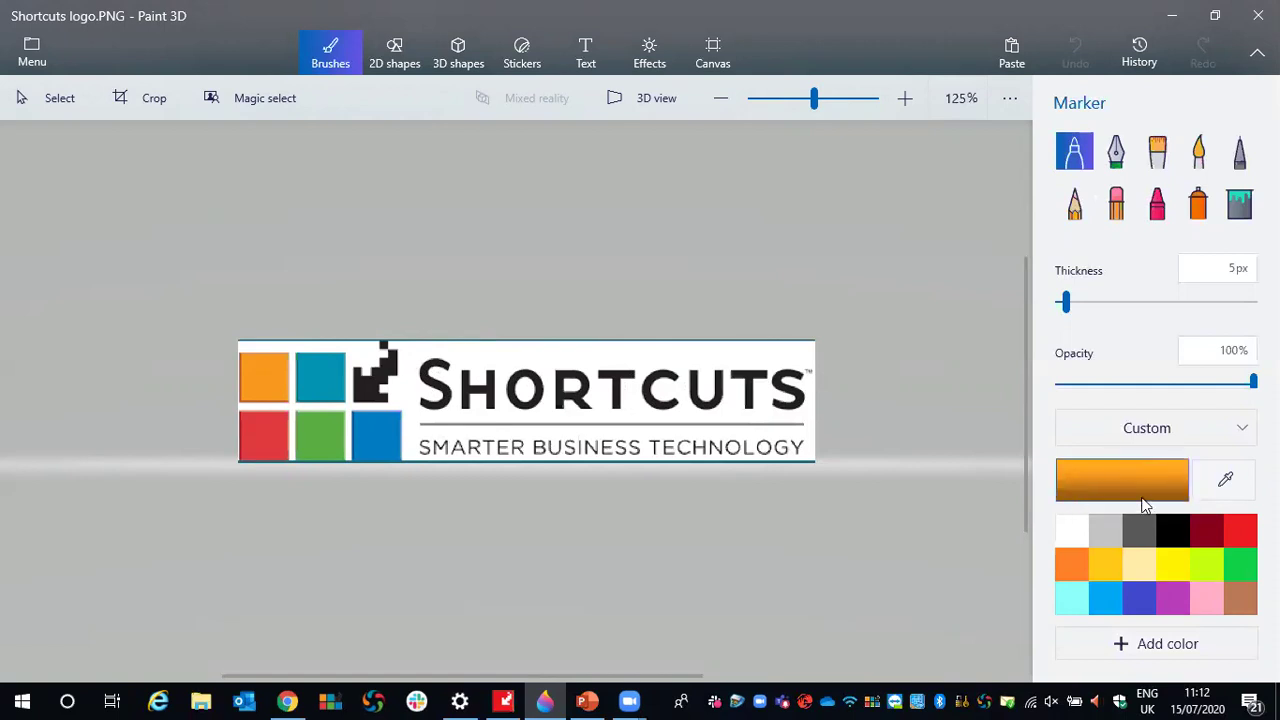
# - Copy the sampled orange's hex code f8991d from Paint 3D, then return to the browser's top bar colour field
pyautogui.click(1098, 482)
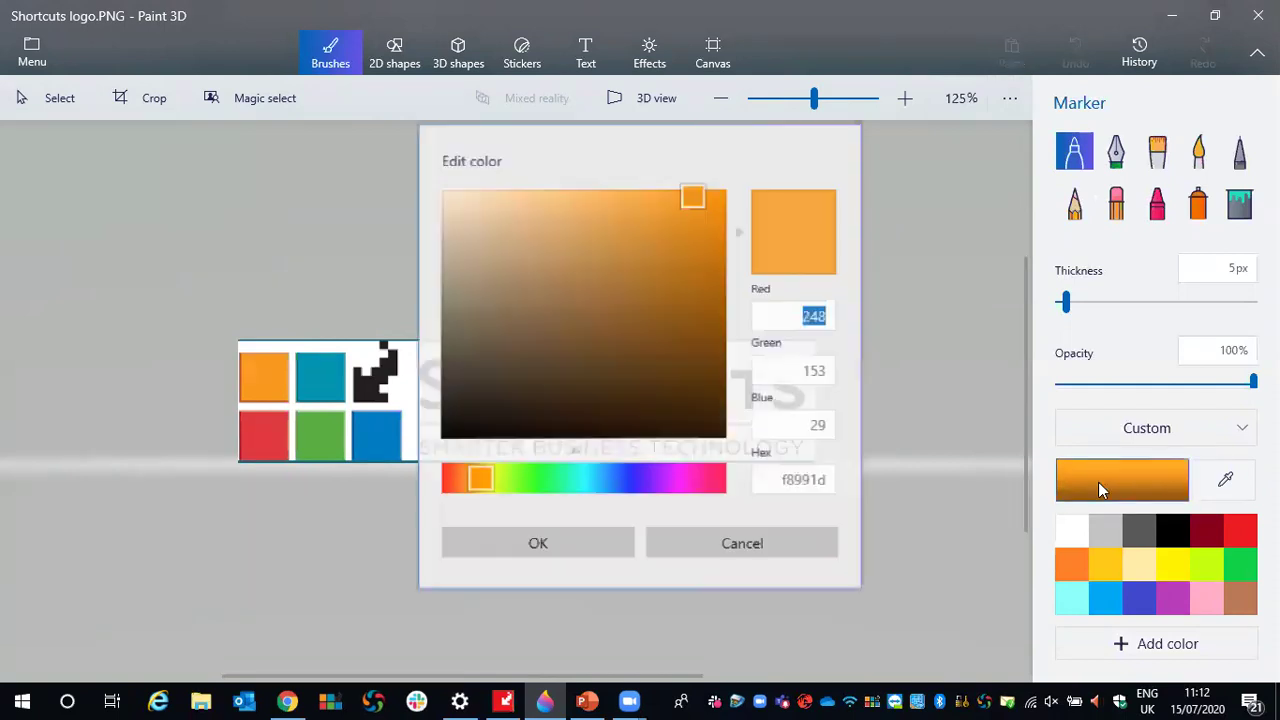
pyautogui.click(765, 456)
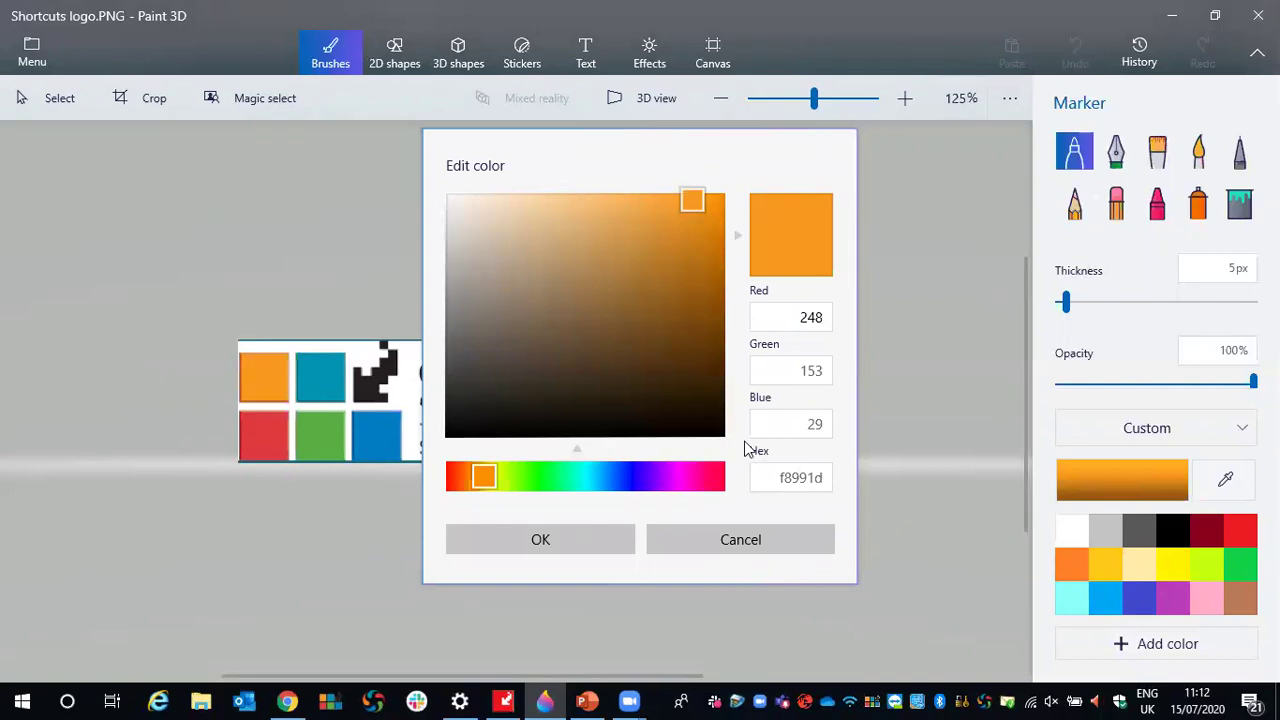
pyautogui.click(781, 475)
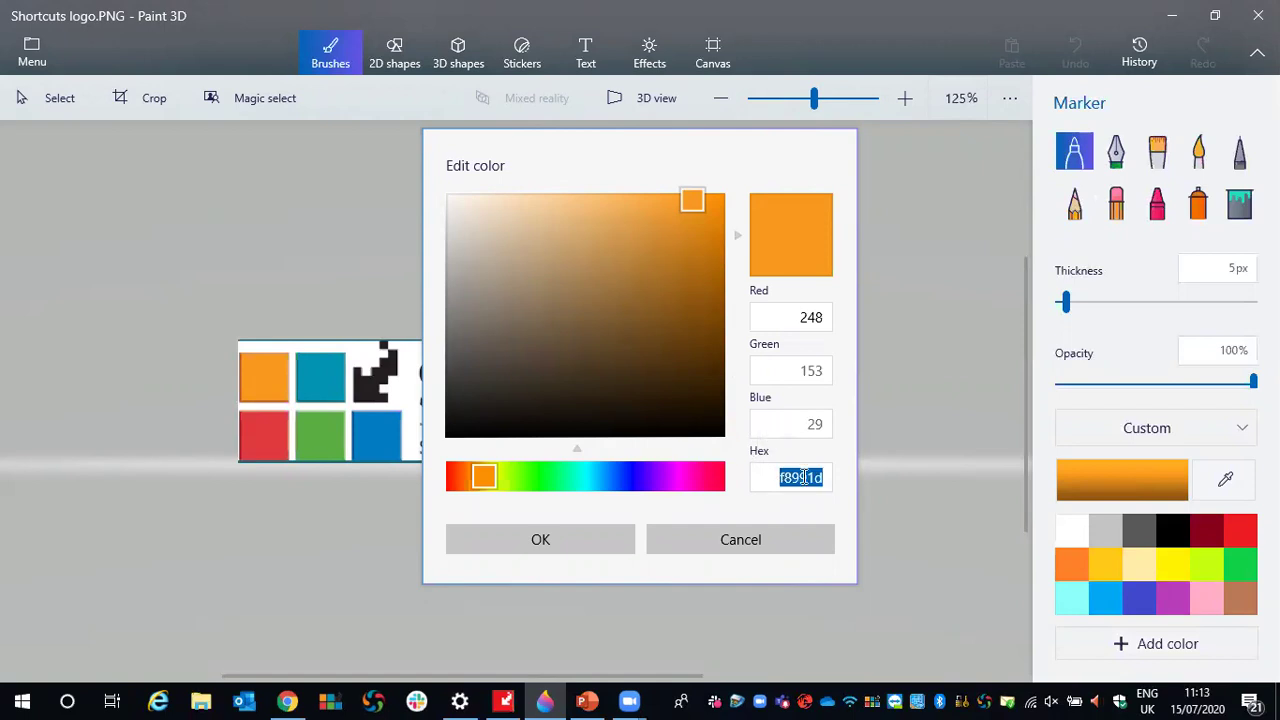
pyautogui.rightClick(814, 477)
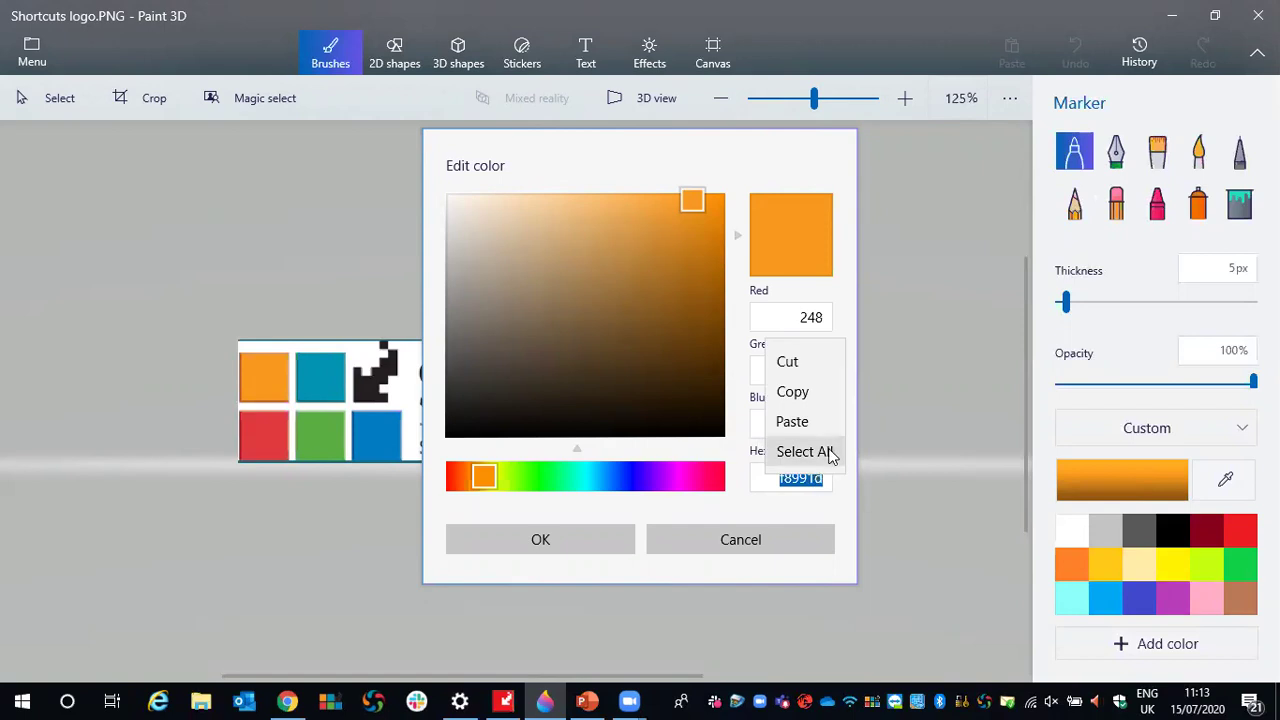
pyautogui.click(792, 392)
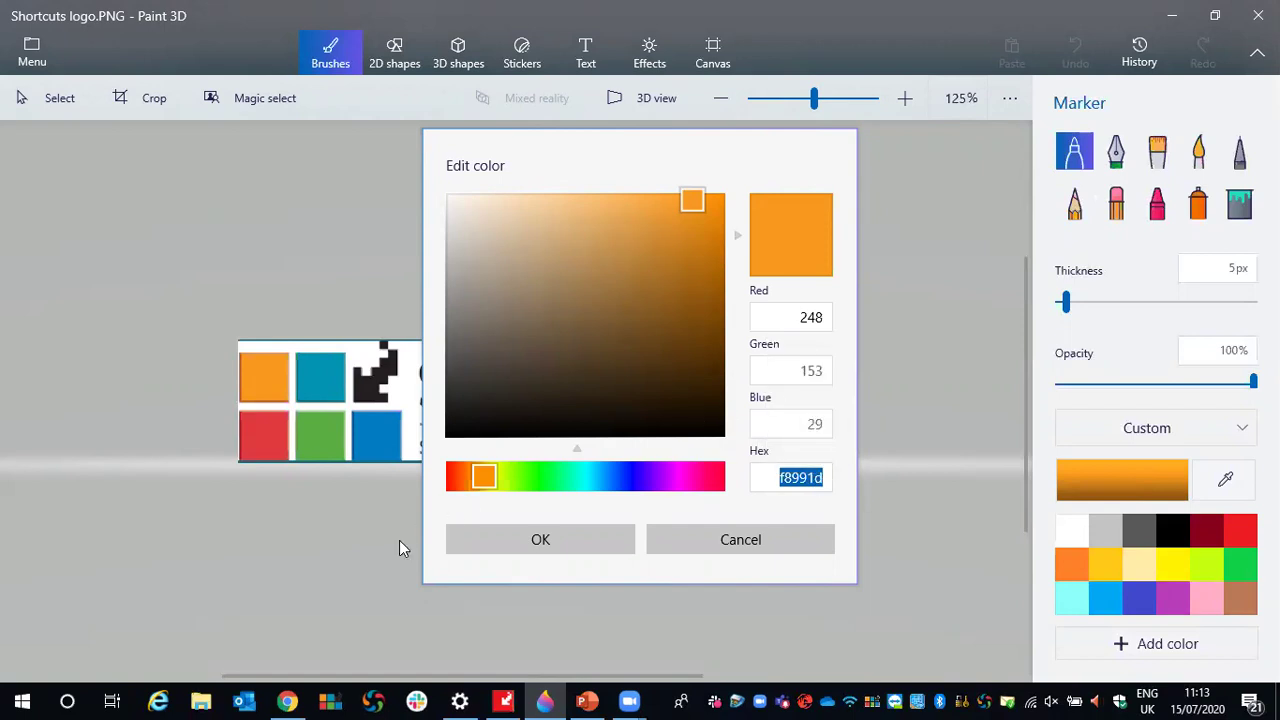
pyautogui.click(285, 700)
pyautogui.click(322, 493)
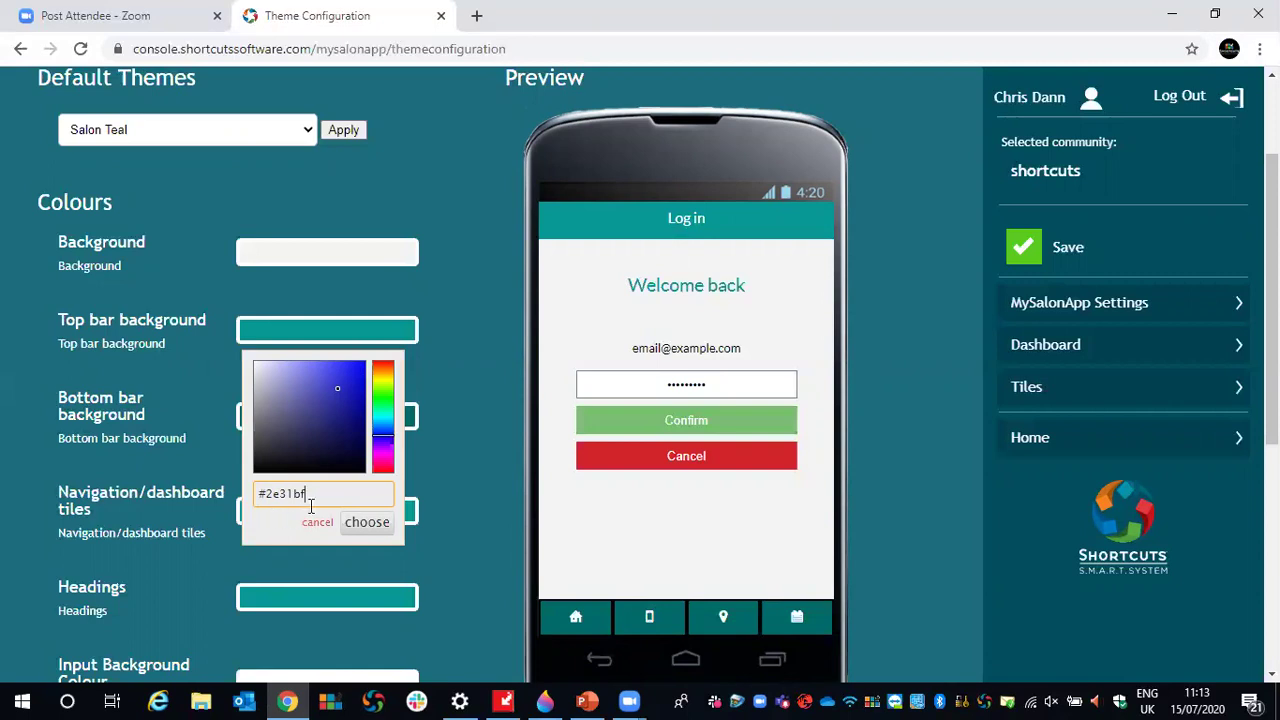
# - Replace the top bar background's blue hex with the orange #f8991d
pyautogui.press('BackSpace')
pyautogui.press('BackSpace')
pyautogui.press('BackSpace')
pyautogui.press('BackSpace')
pyautogui.press('BackSpace')
pyautogui.press('BackSpace')
pyautogui.press('BackSpace')
pyautogui.rightClick(322, 494)
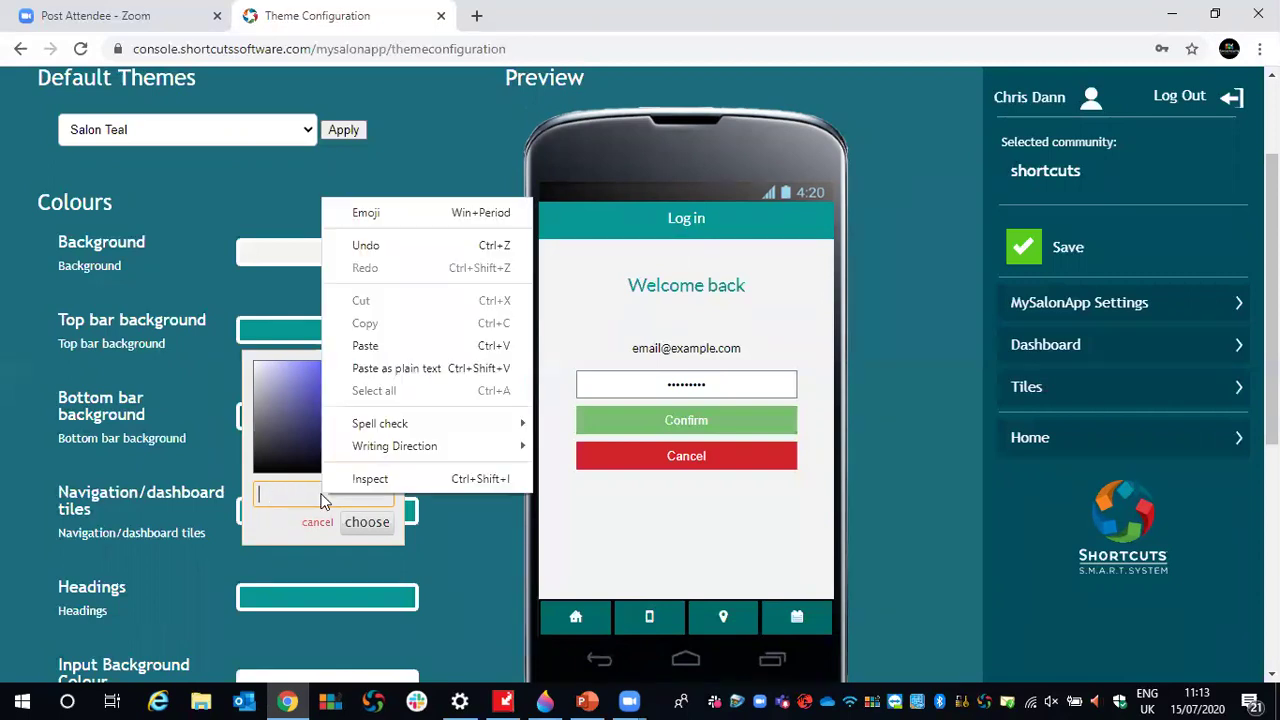
pyautogui.click(365, 346)
pyautogui.click(365, 521)
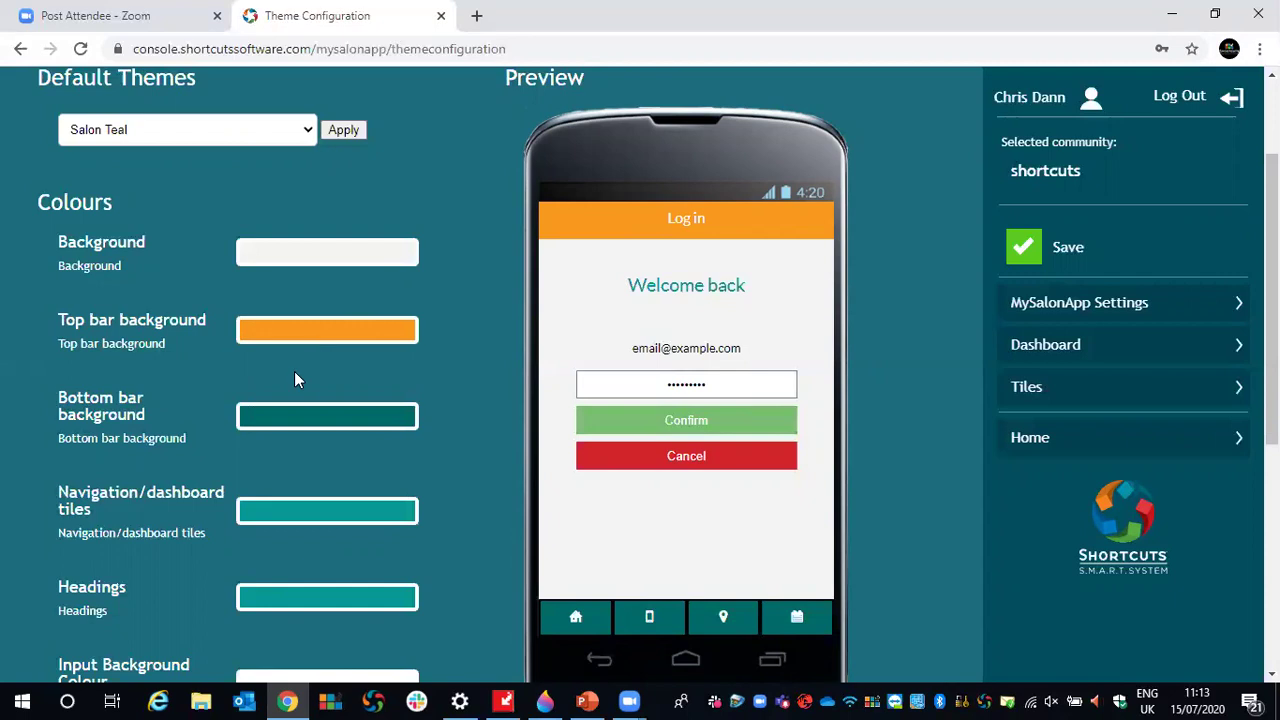
# - Change the bottom bar background from 006a68 to #f8991d and save the theme
pyautogui.click(278, 422)
pyautogui.click(328, 577)
pyautogui.press('BackSpace')
pyautogui.press('BackSpace')
pyautogui.press('BackSpace')
pyautogui.press('BackSpace')
pyautogui.press('BackSpace')
pyautogui.press('BackSpace')
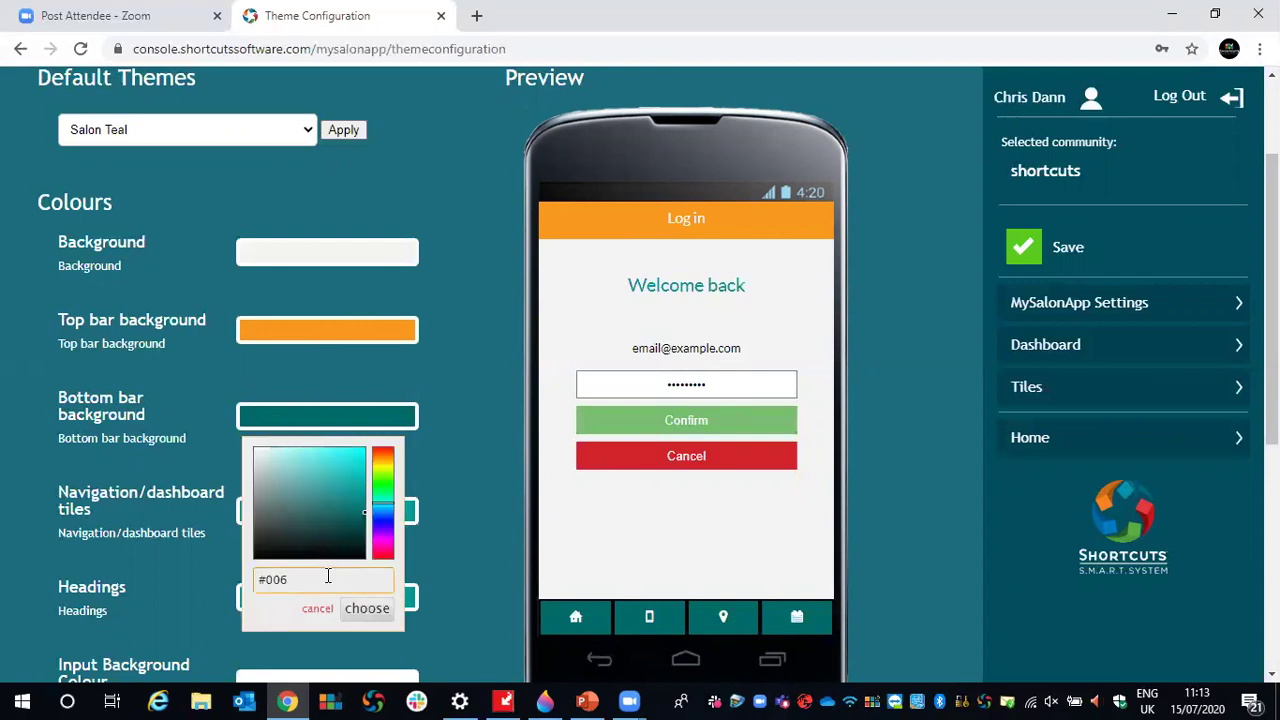
pyautogui.hotkey('ctrl', 'v')
pyautogui.click(360, 612)
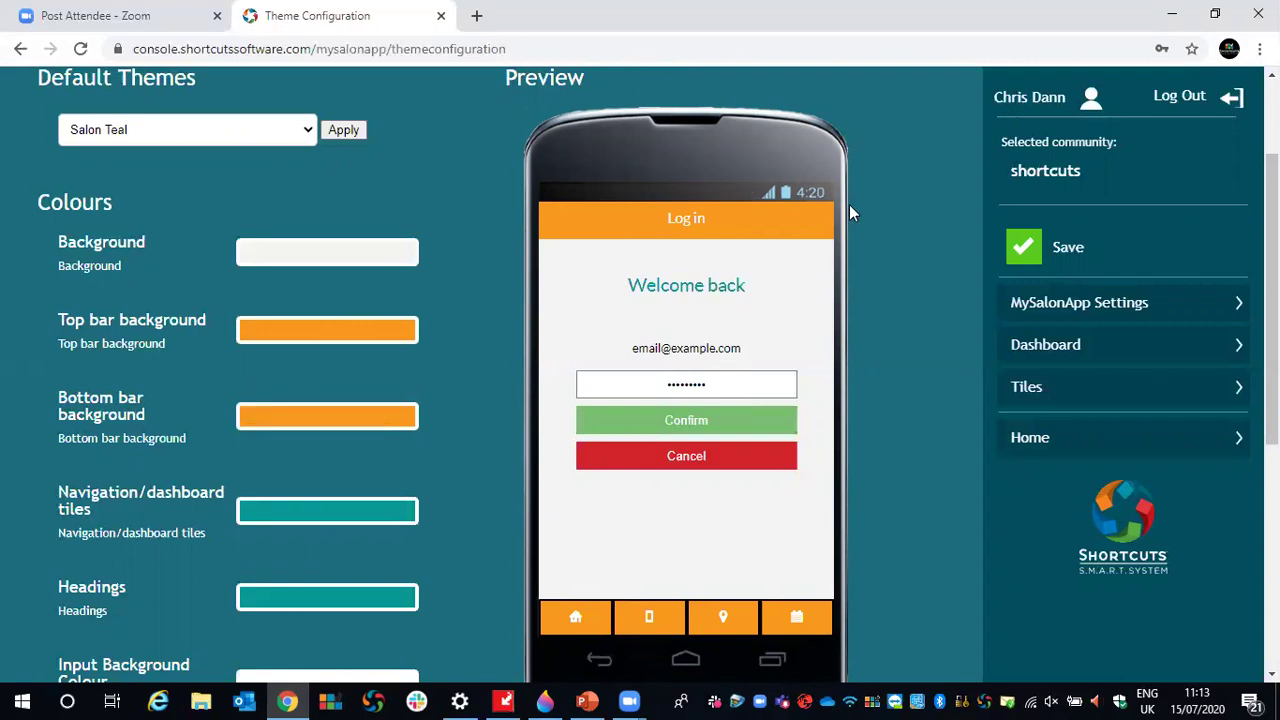
pyautogui.click(1022, 256)
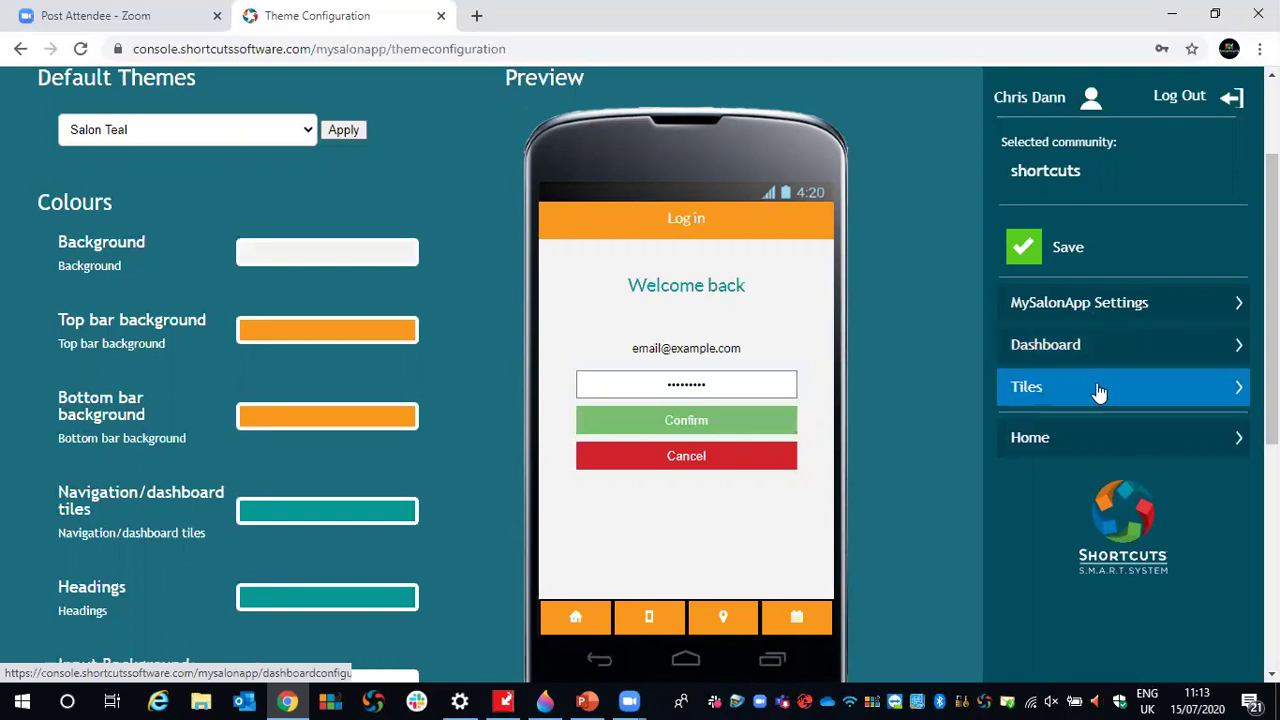
# - Go to Tile Configuration and review the My appointments tile's label and display image
pyautogui.click(1033, 391)
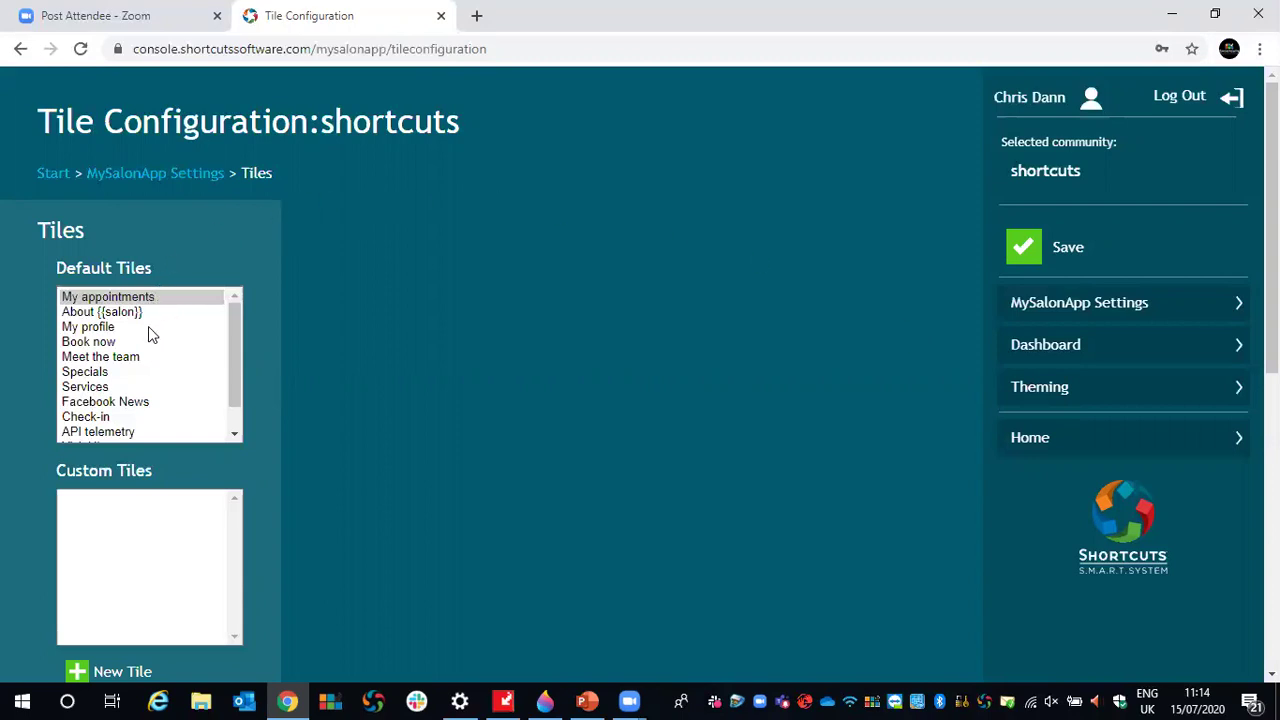
pyautogui.click(80, 303)
pyautogui.scroll(-1, 441, 318)
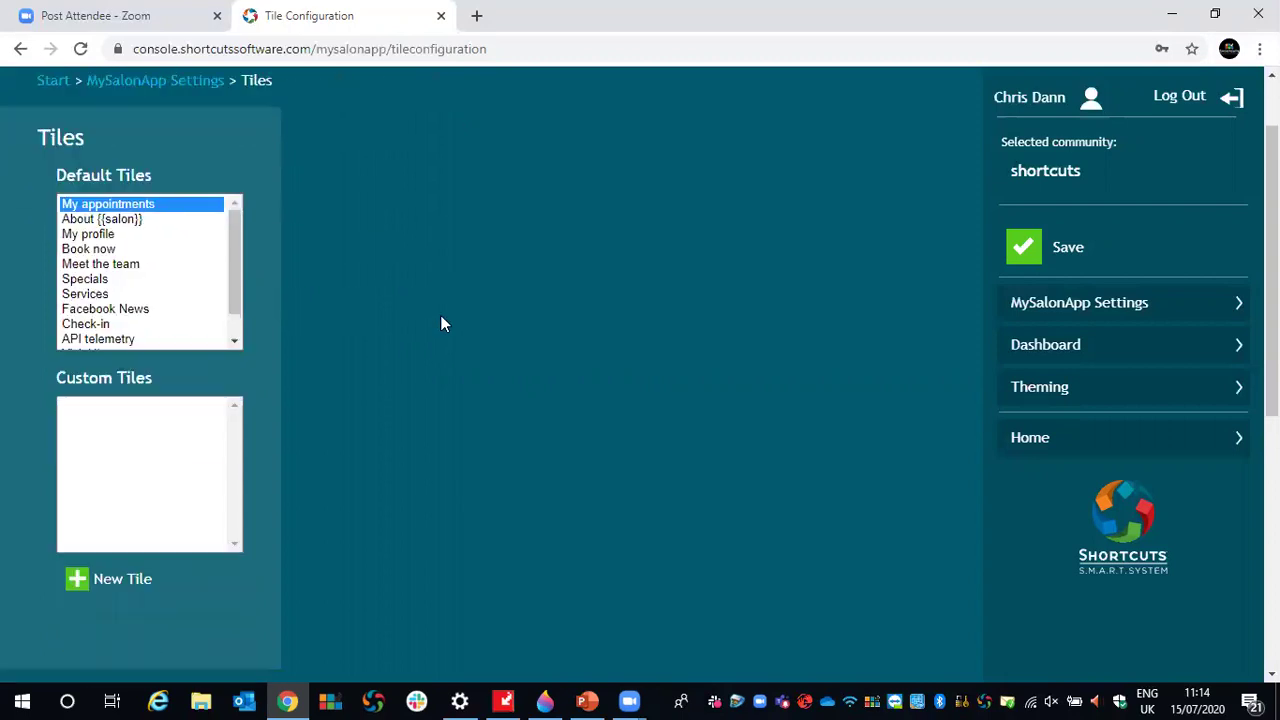
pyautogui.scroll(-5, 440, 315)
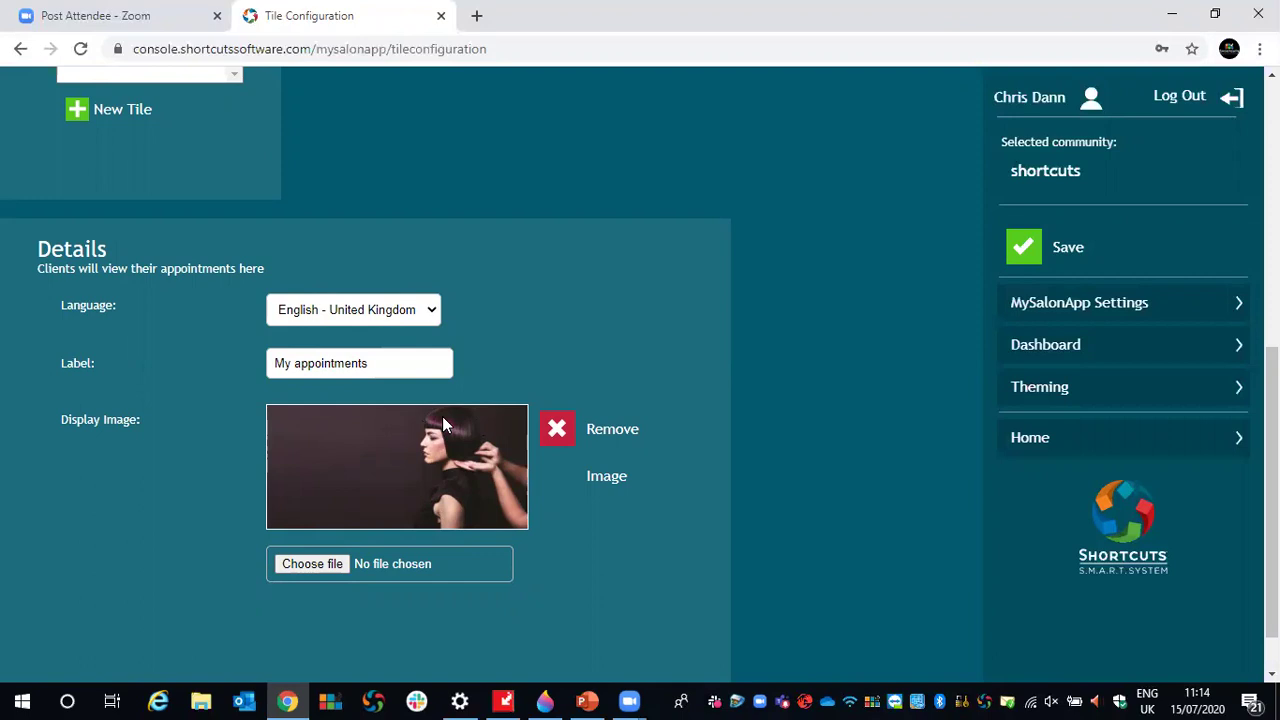
pyautogui.scroll(6, 442, 416)
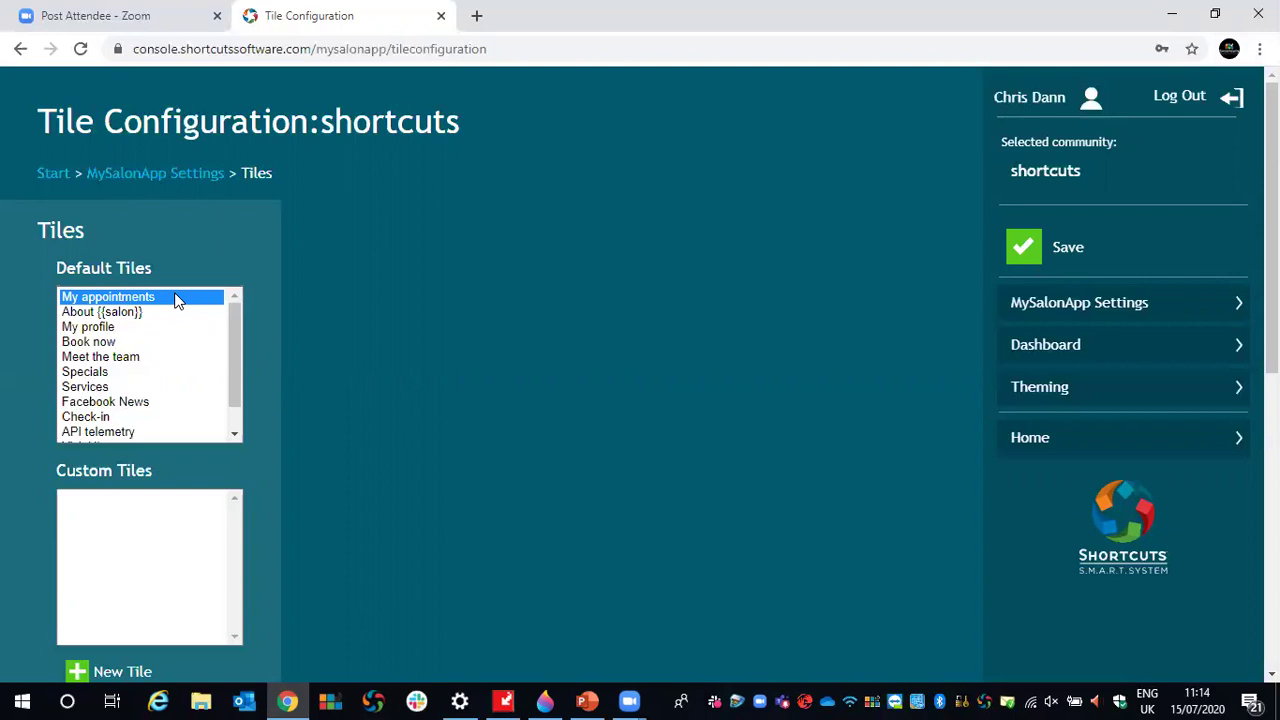
# - Review the details of the About {{salon}}, My profile and Book now default tiles in turn
pyautogui.click(124, 314)
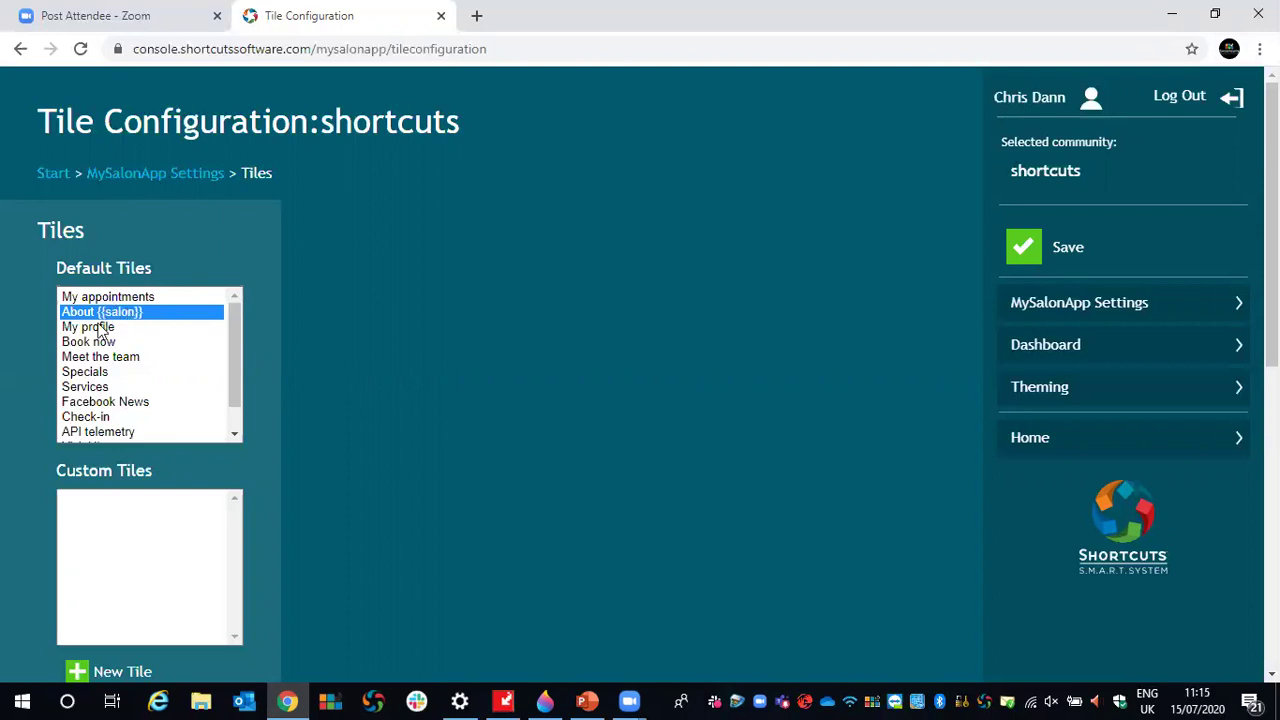
pyautogui.click(90, 327)
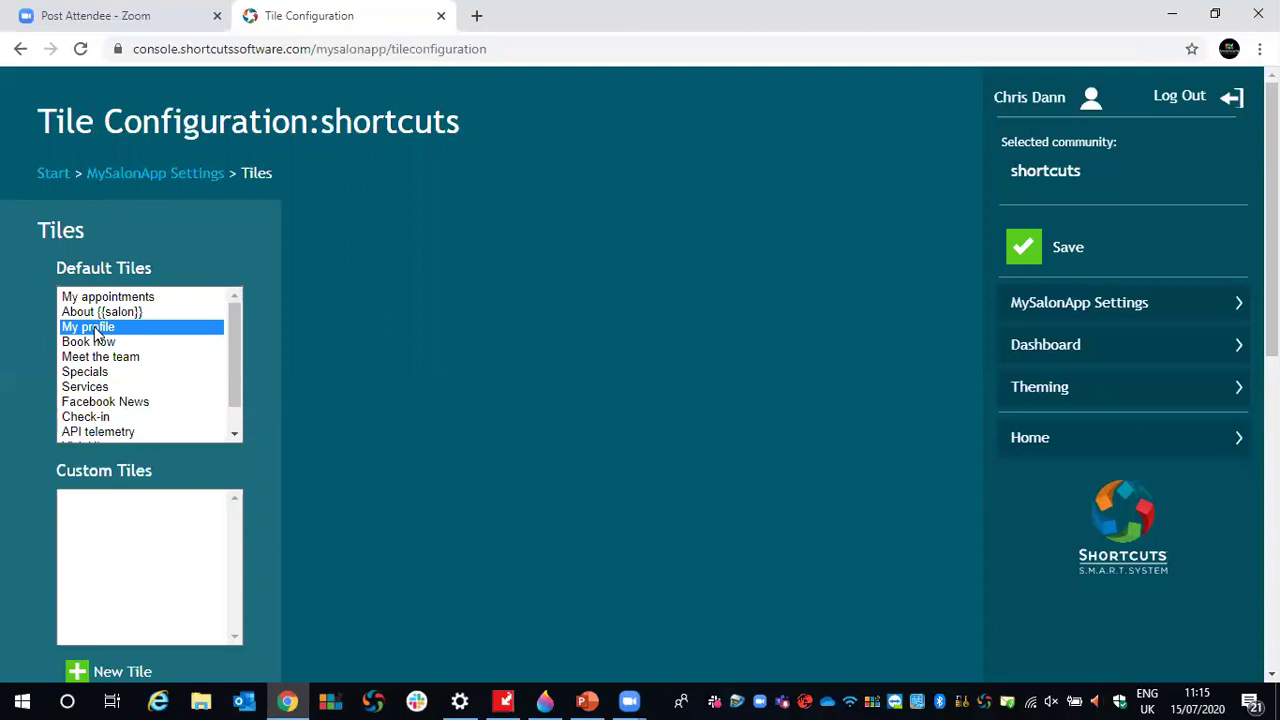
pyautogui.scroll(-1, 283, 316)
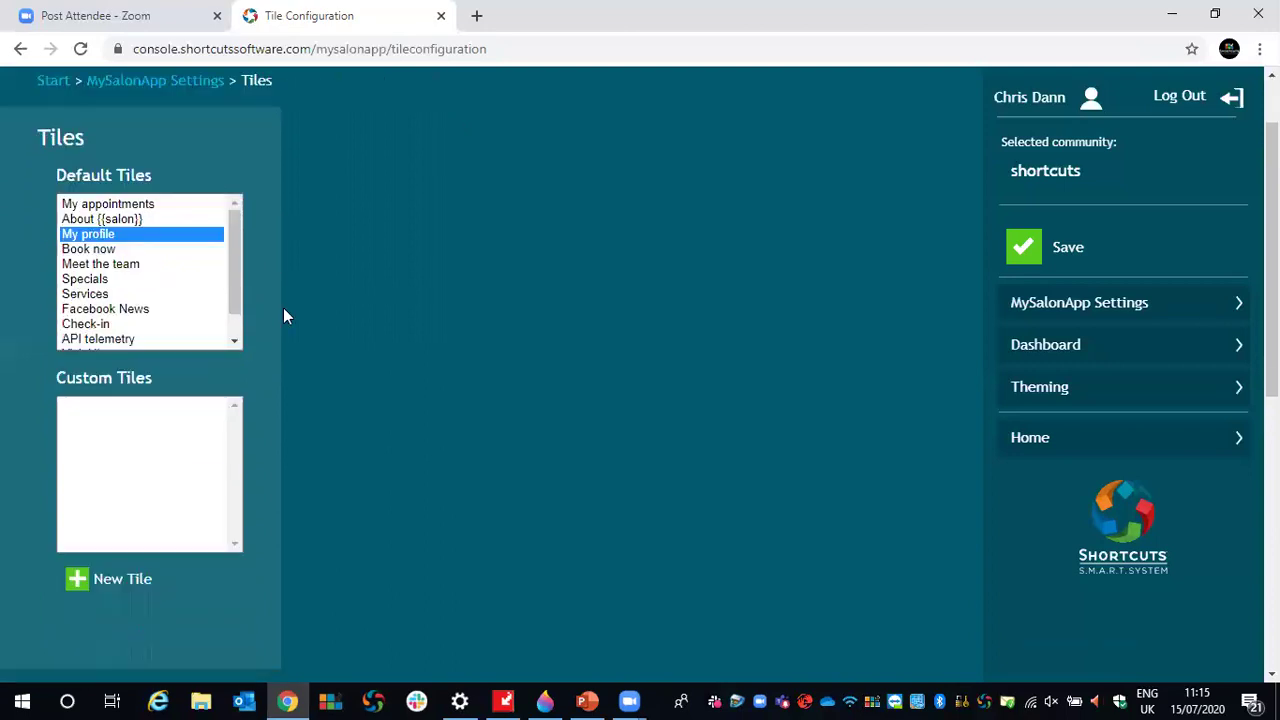
pyautogui.scroll(-6, 283, 316)
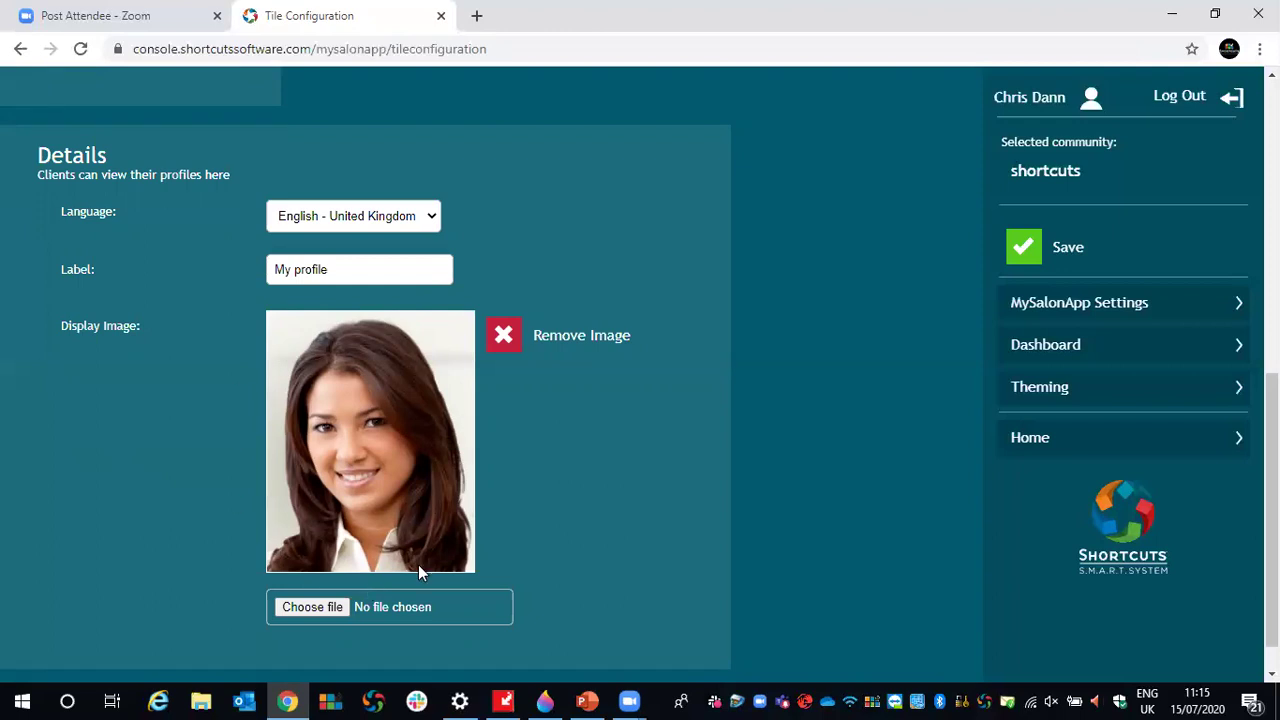
pyautogui.scroll(6, 418, 570)
pyautogui.click(100, 343)
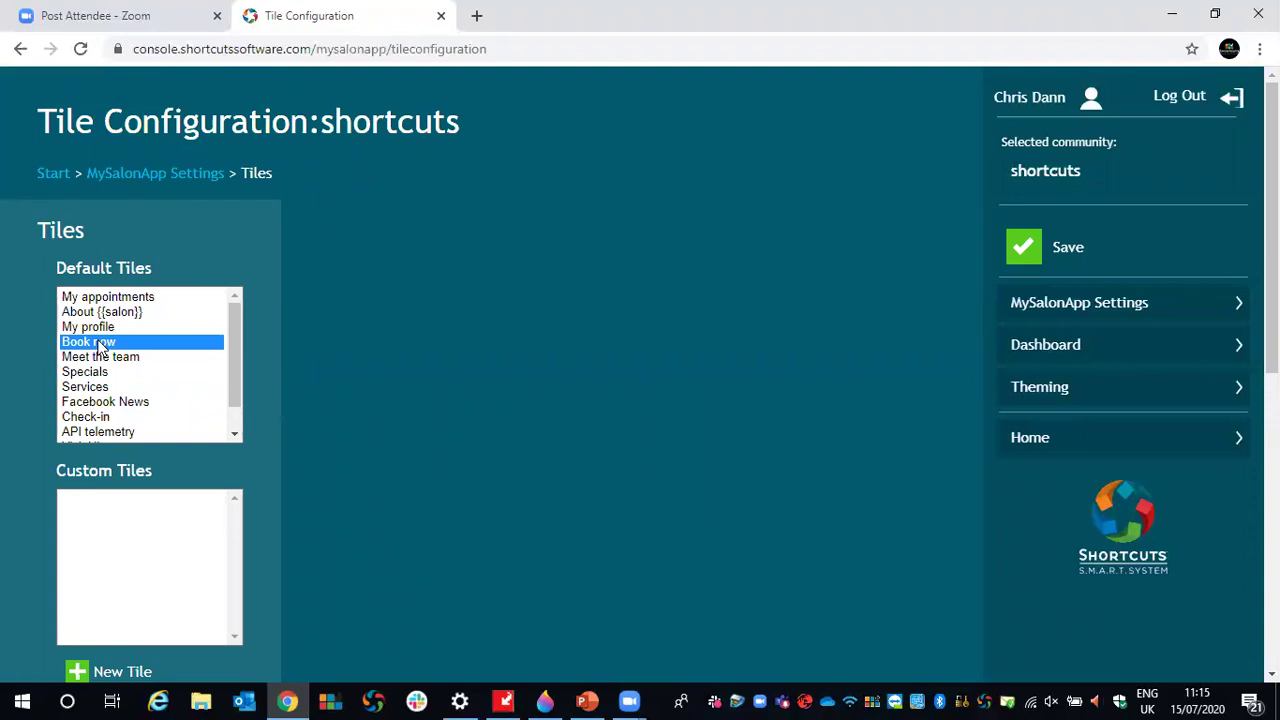
pyautogui.scroll(-6, 390, 309)
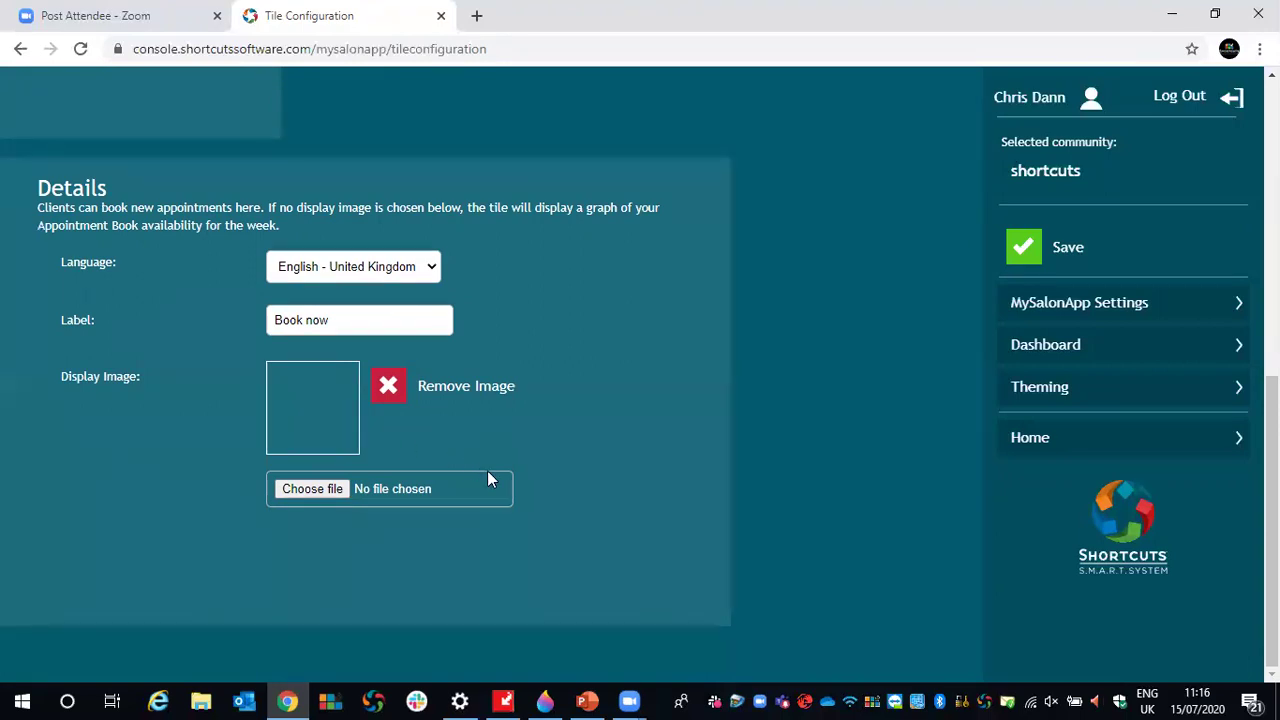
pyautogui.scroll(5, 487, 470)
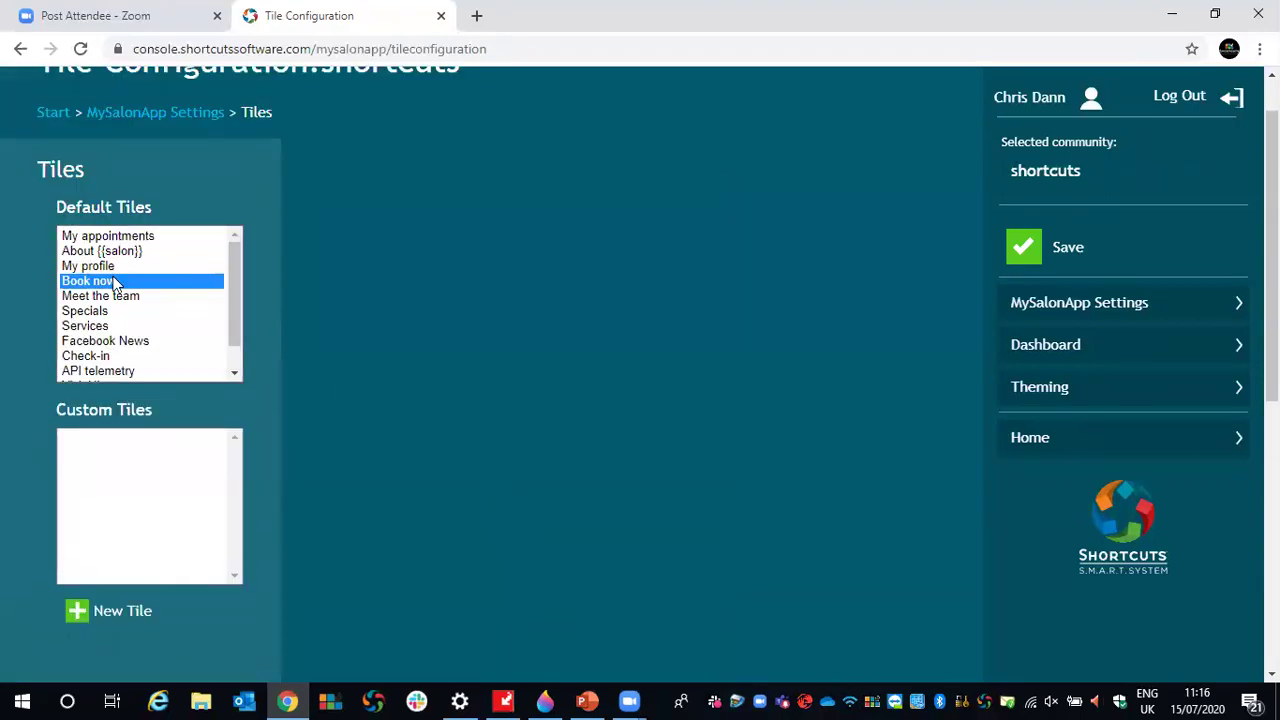
pyautogui.click(95, 297)
pyautogui.scroll(-1, 397, 299)
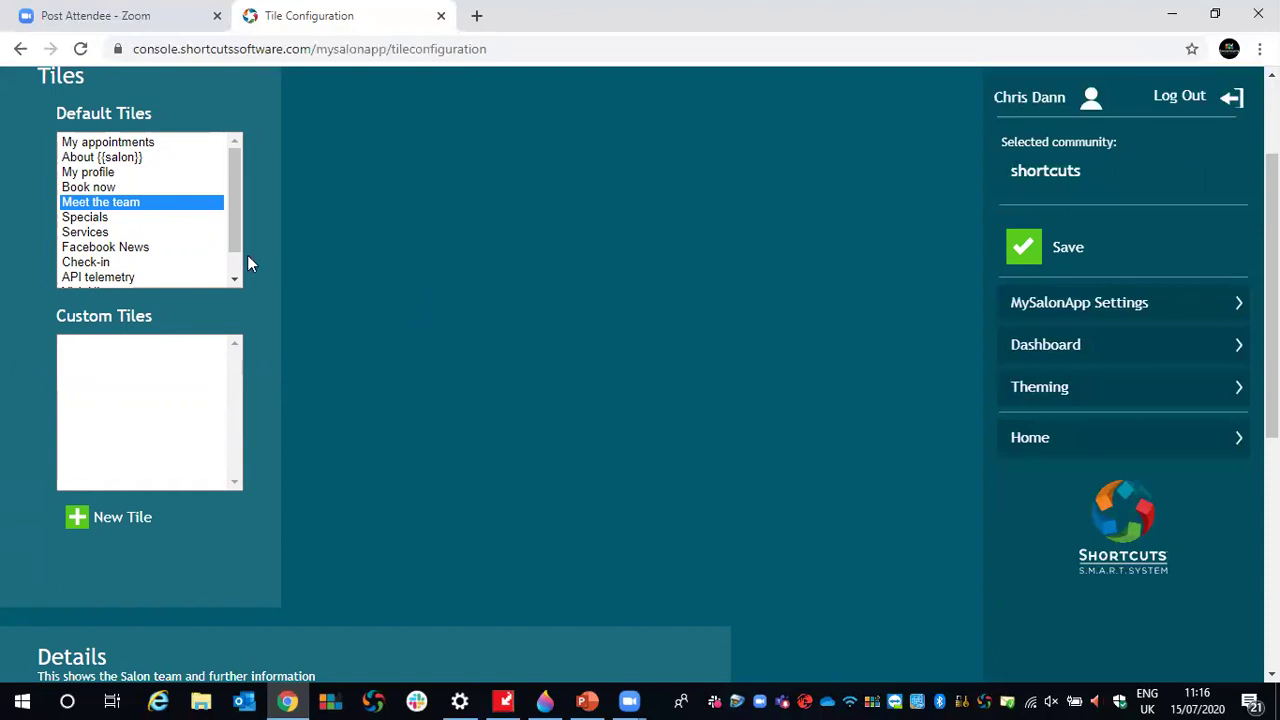
pyautogui.click(100, 218)
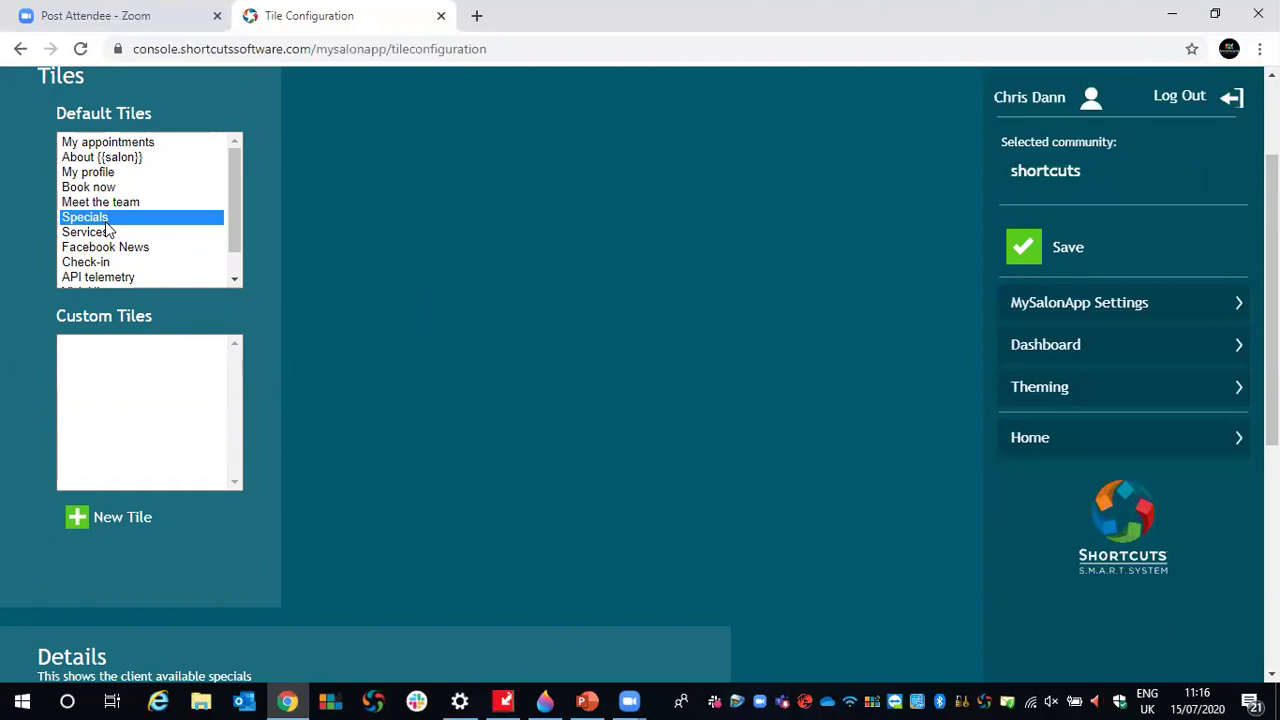
pyautogui.click(97, 234)
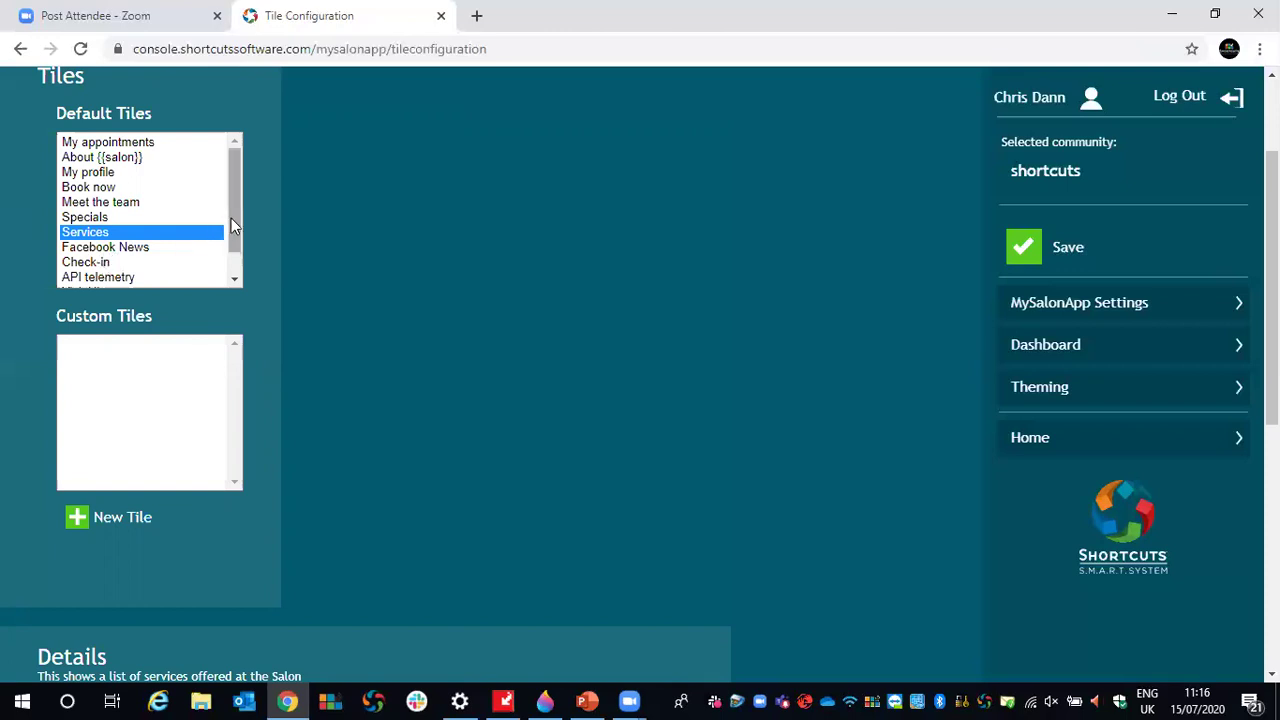
pyautogui.scroll(-1, 231, 218)
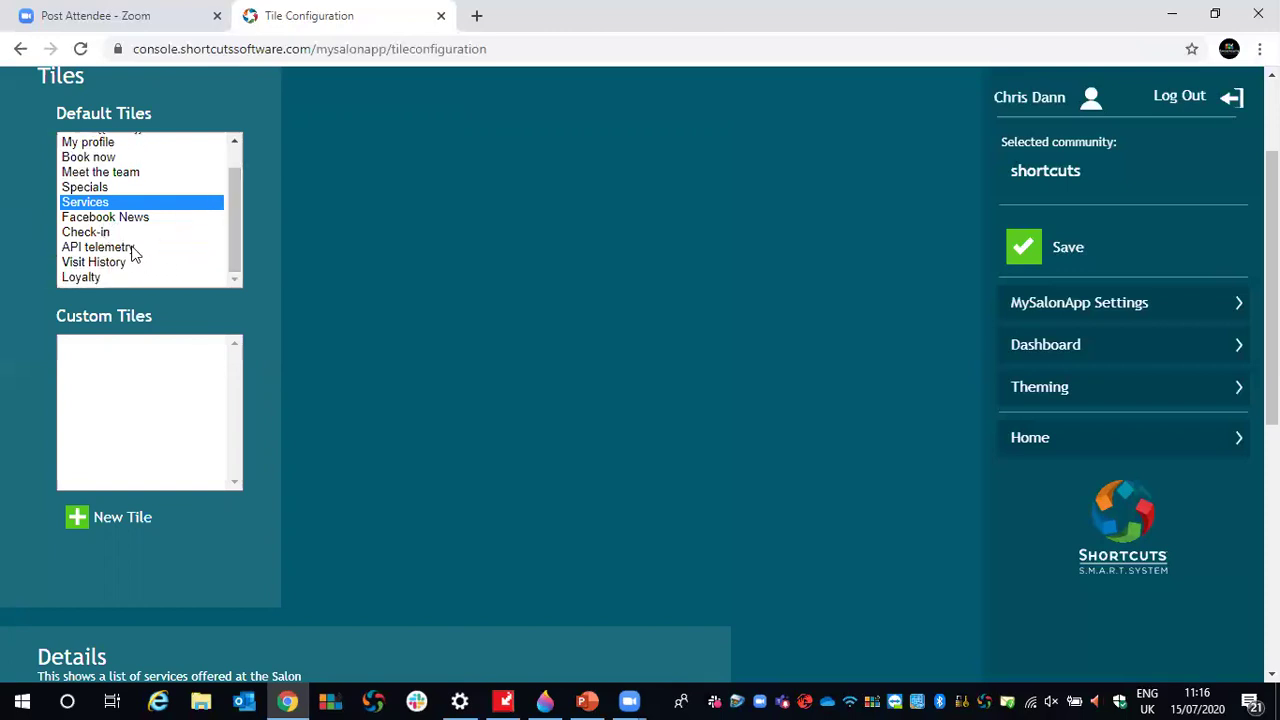
pyautogui.click(100, 278)
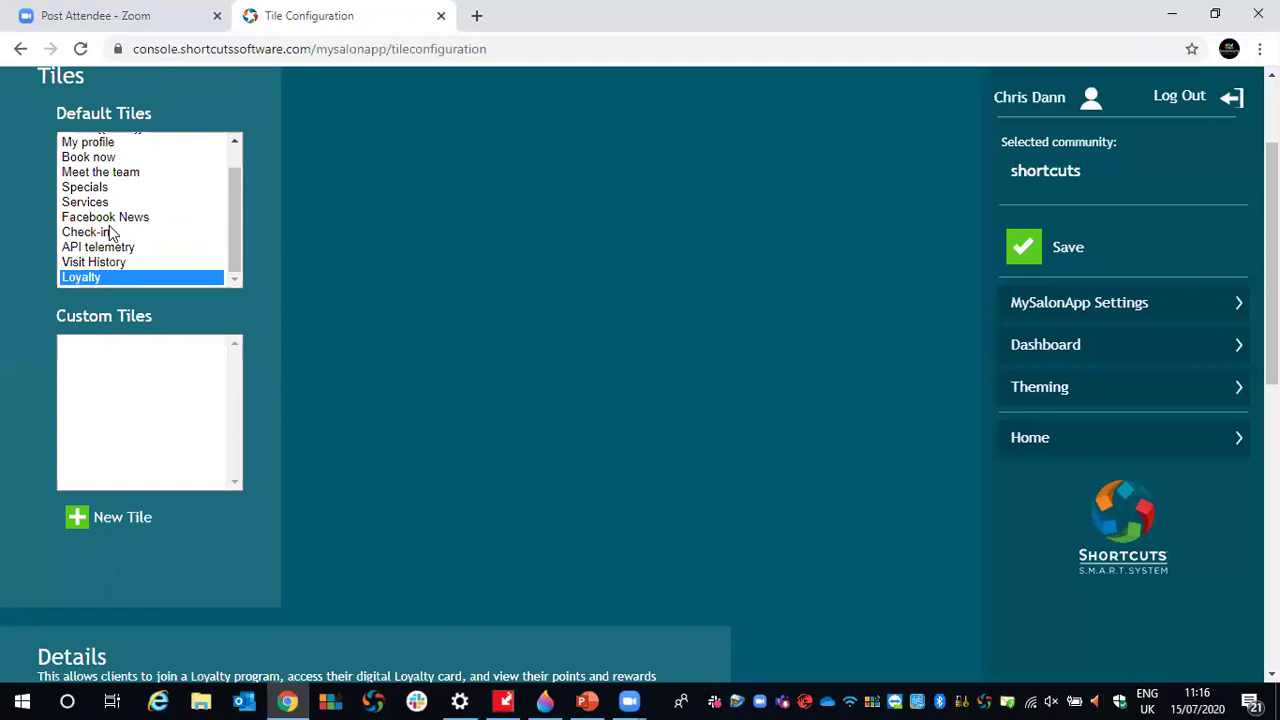
pyautogui.moveTo(234, 247); pyautogui.dragTo(242, 178)
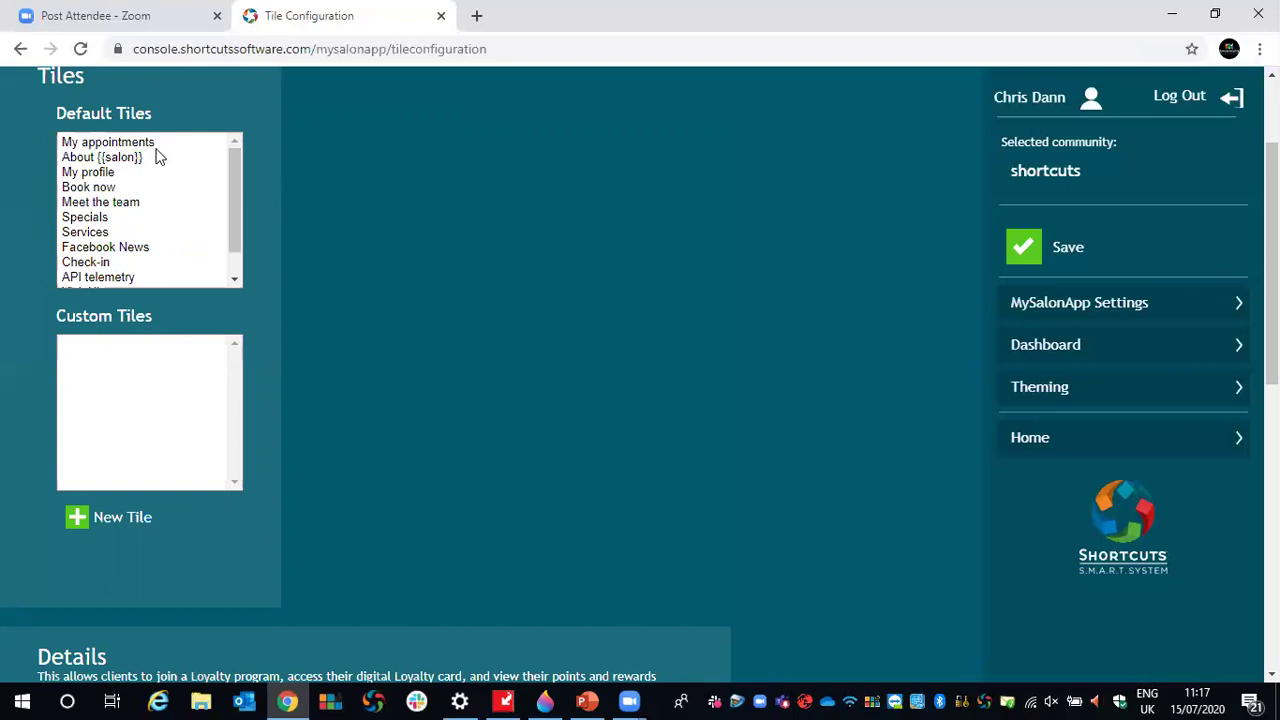
pyautogui.scroll(-1, 300, 339)
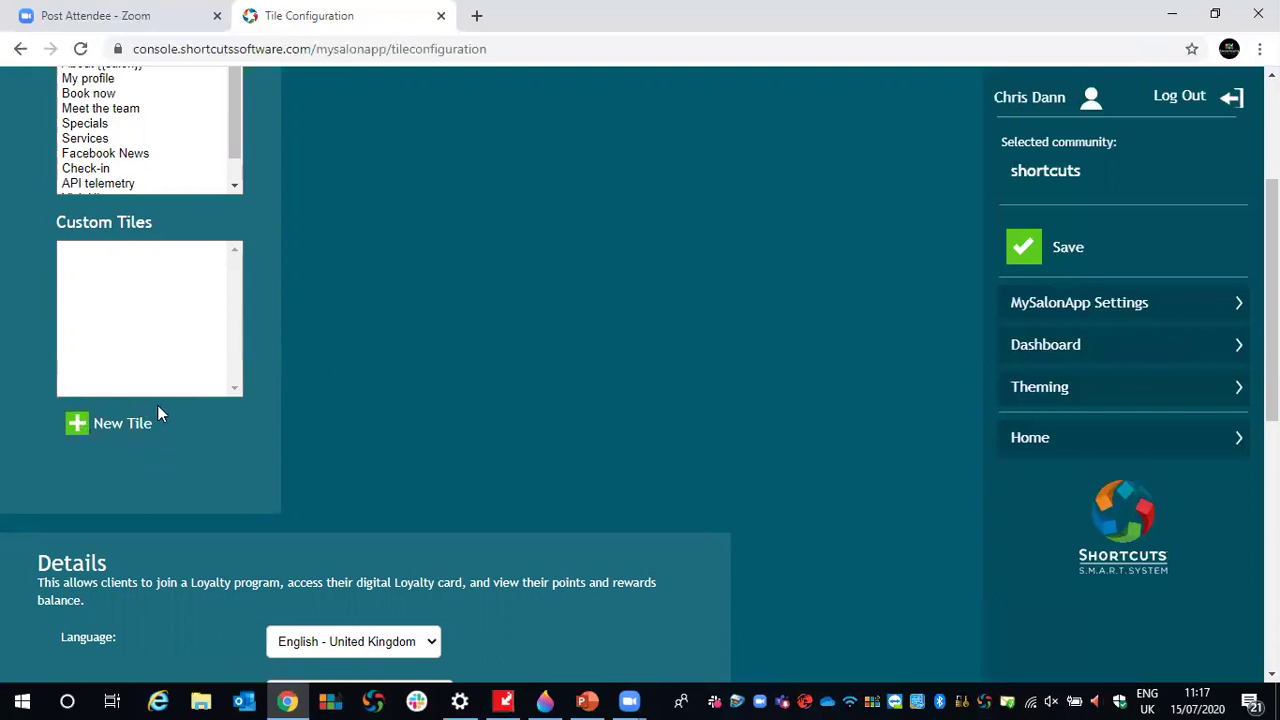
# - Create a custom tile labelled Instagram linking to instagram.co.uk/shortcutsuk and save it
pyautogui.click(77, 430)
pyautogui.scroll(-5, 279, 390)
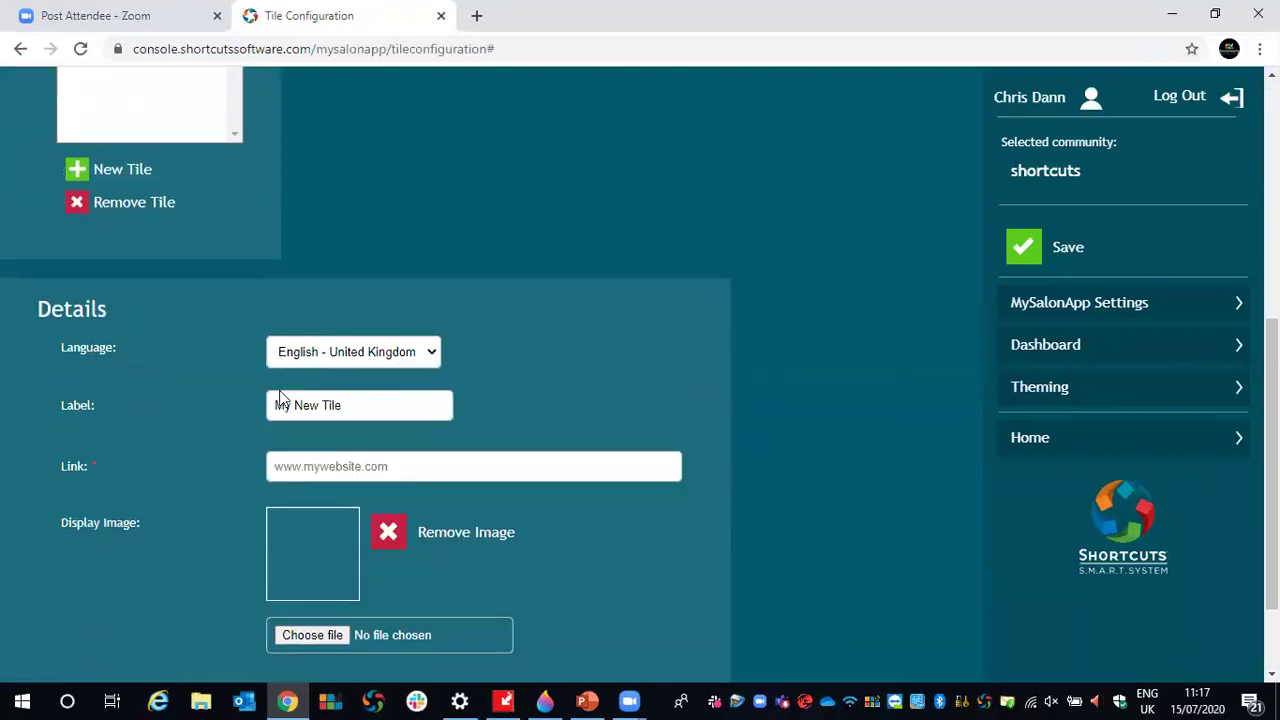
pyautogui.moveTo(390, 354); pyautogui.dragTo(238, 337)
pyautogui.write('In')
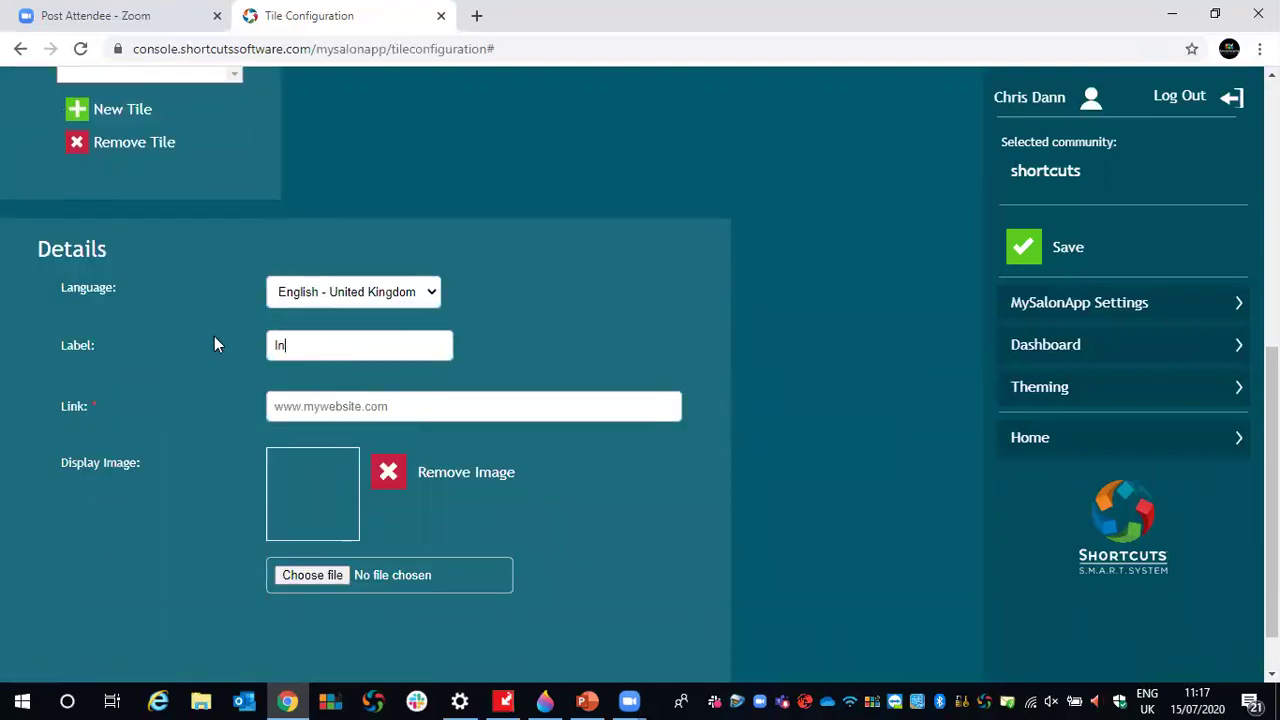
pyautogui.write('stagram')
pyautogui.write('@shortcuts')
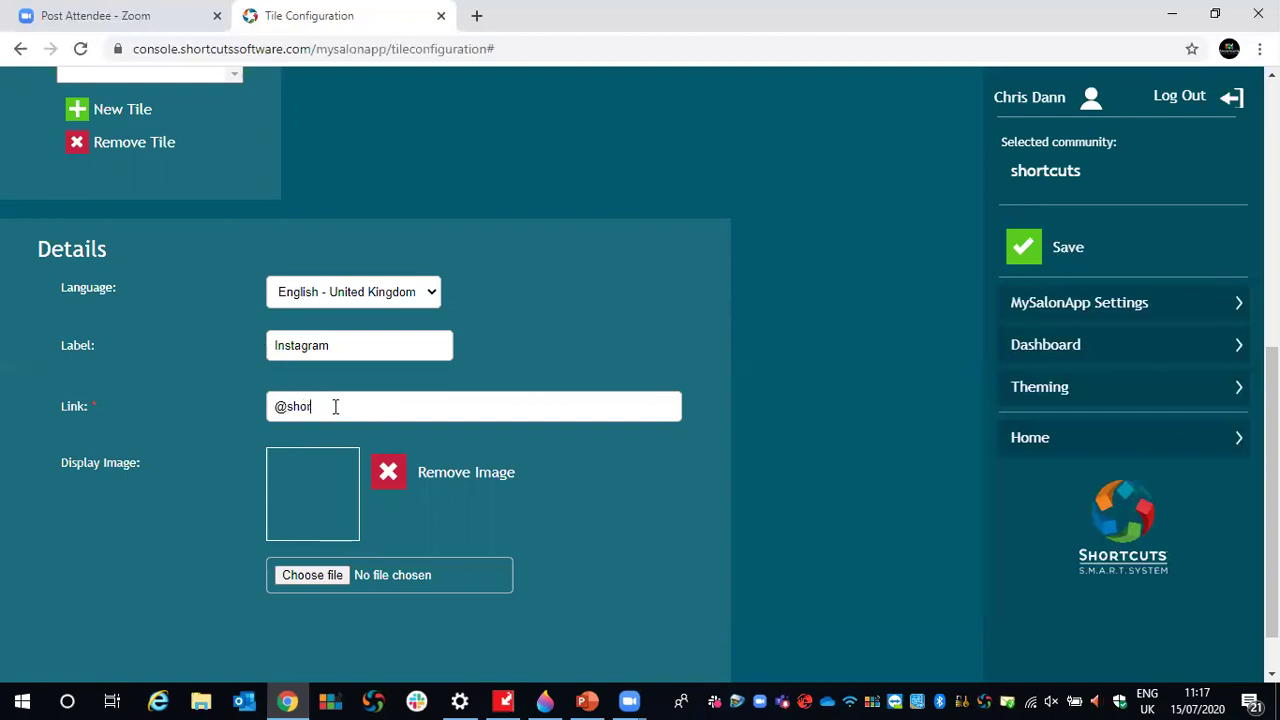
pyautogui.press('BackSpace')
pyautogui.press('BackSpace')
pyautogui.press('BackSpace')
pyautogui.press('BackSpace')
pyautogui.press('BackSpace')
pyautogui.press('BackSpace')
pyautogui.press('BackSpace')
pyautogui.press('BackSpace')
pyautogui.press('BackSpace')
pyautogui.press('BackSpace')
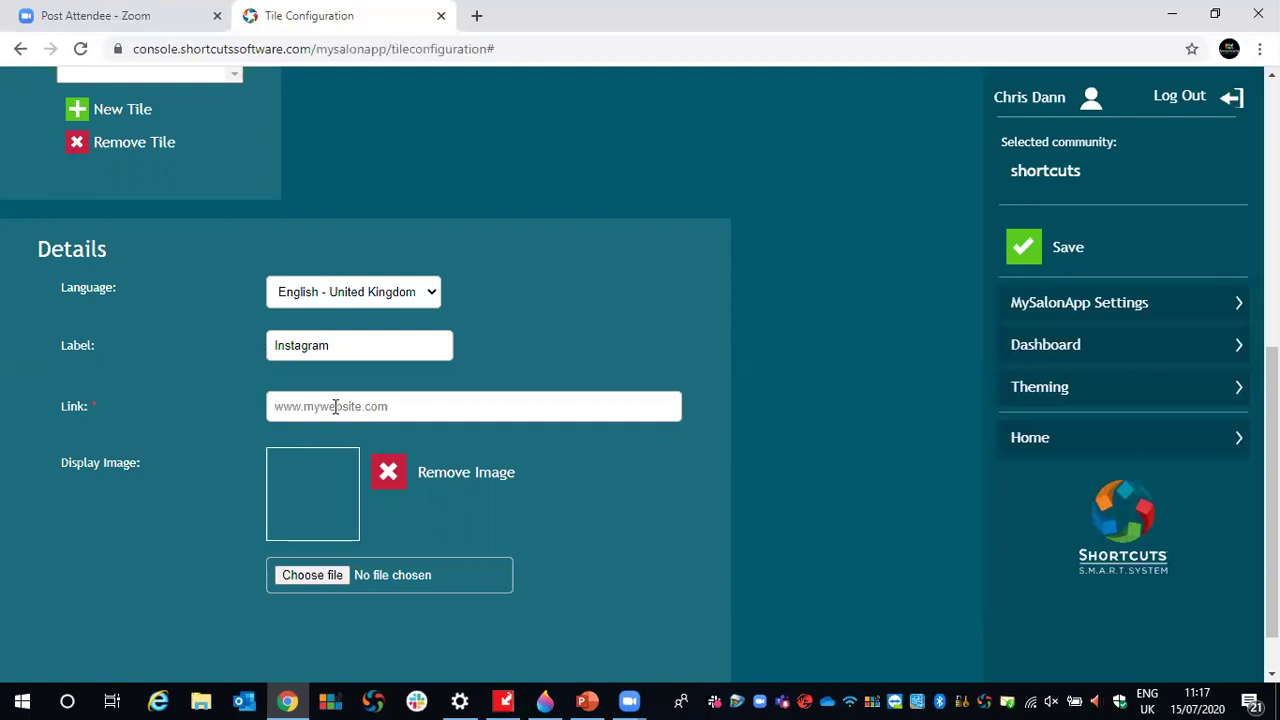
pyautogui.write('instagram.co.uk/s')
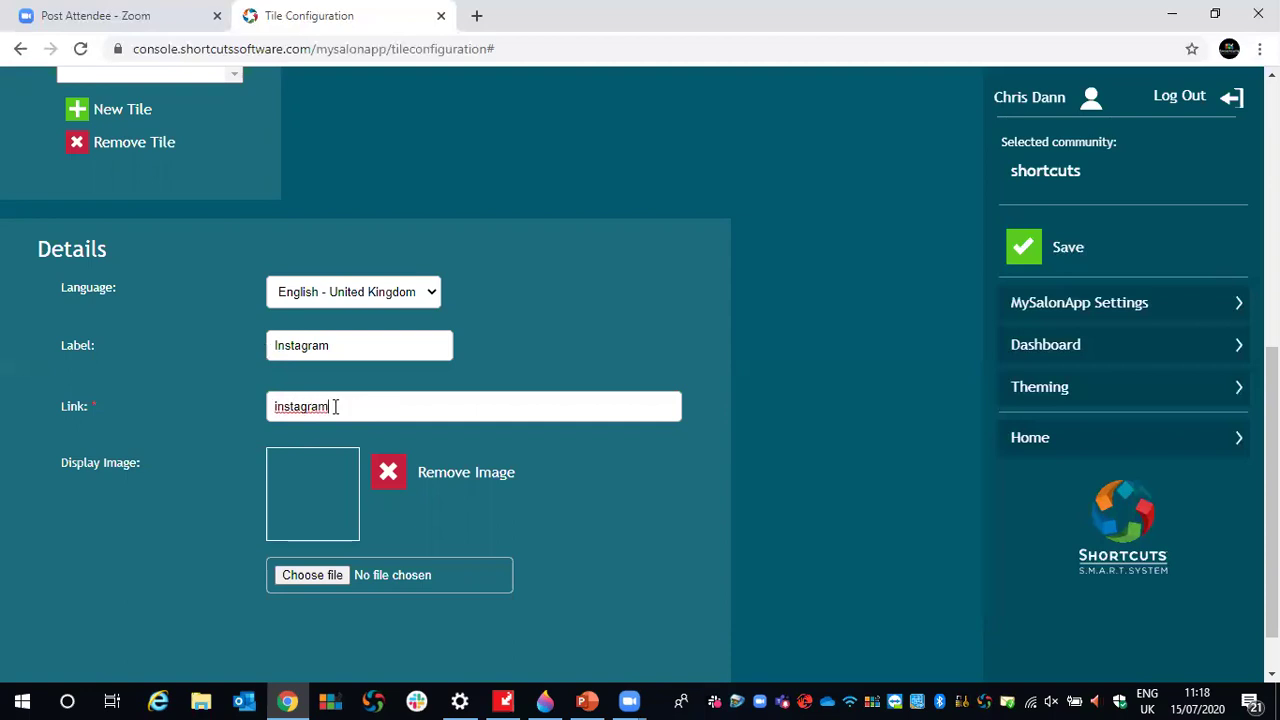
pyautogui.write('hortcutsuk')
pyautogui.click(563, 542)
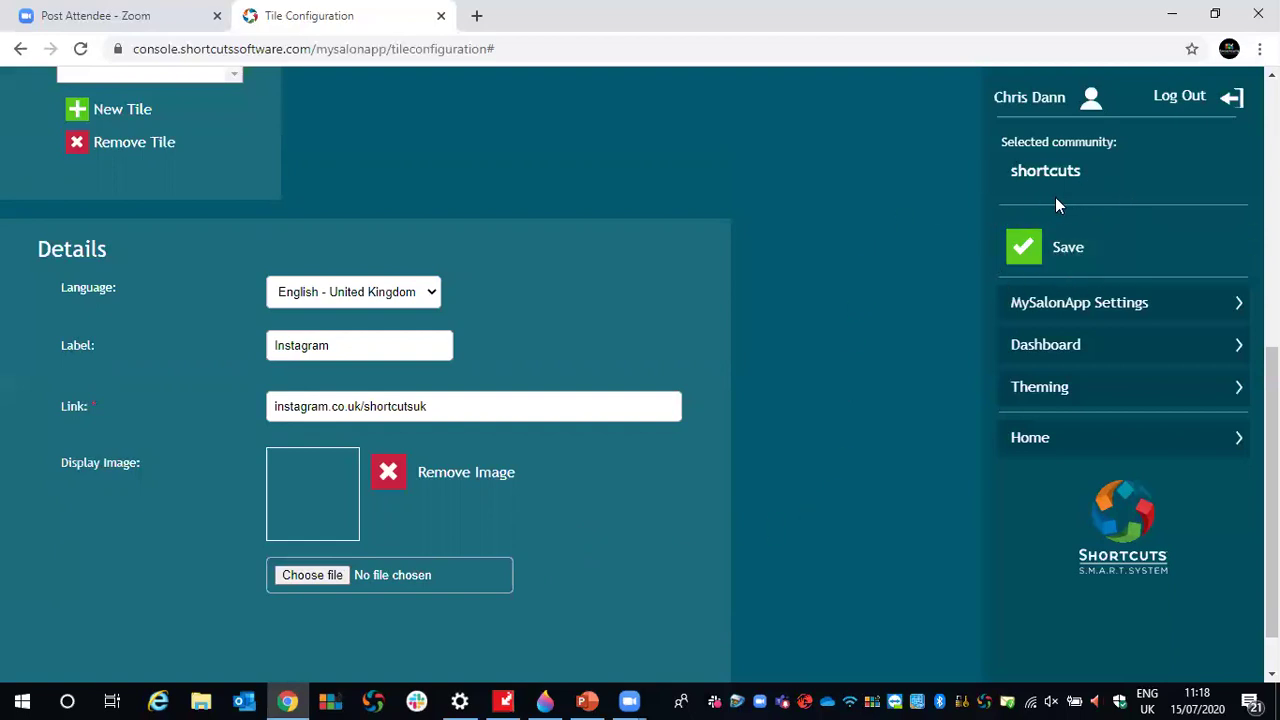
pyautogui.click(1020, 282)
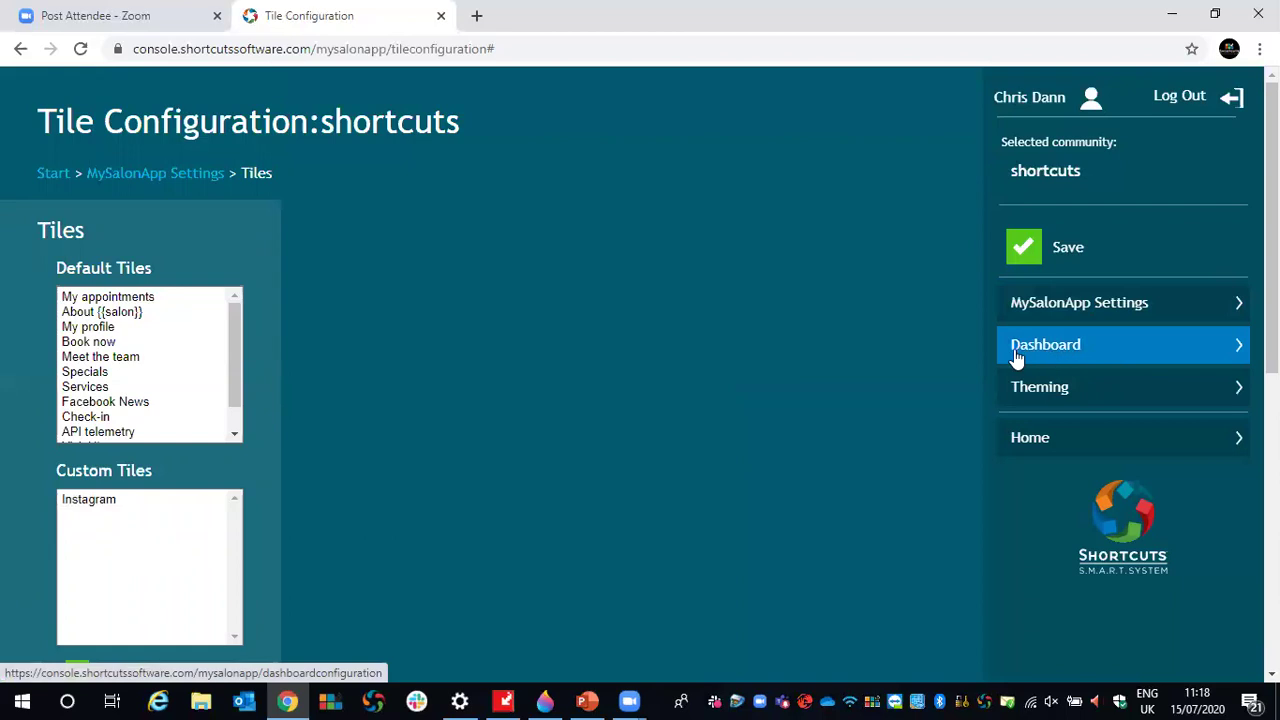
# - Place the Instagram tile next to About {{salon}} on the phone dashboard and save the layout
pyautogui.click(1072, 347)
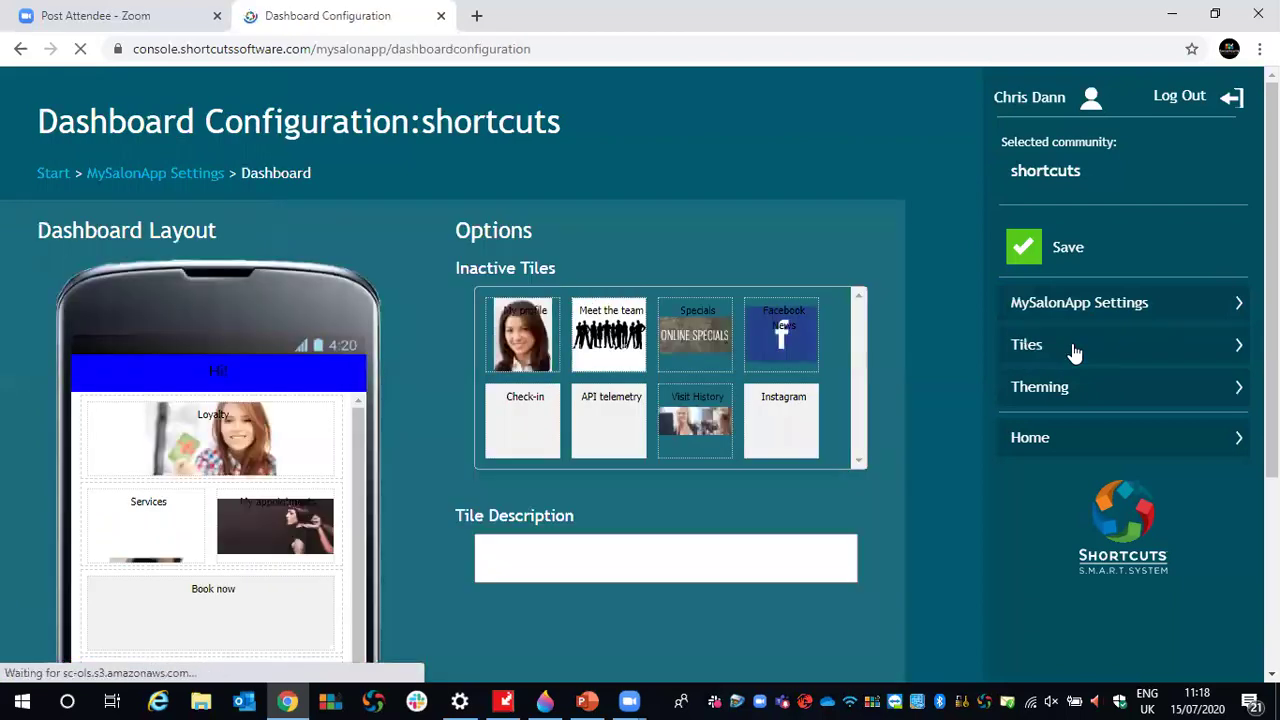
pyautogui.scroll(-1, 837, 221)
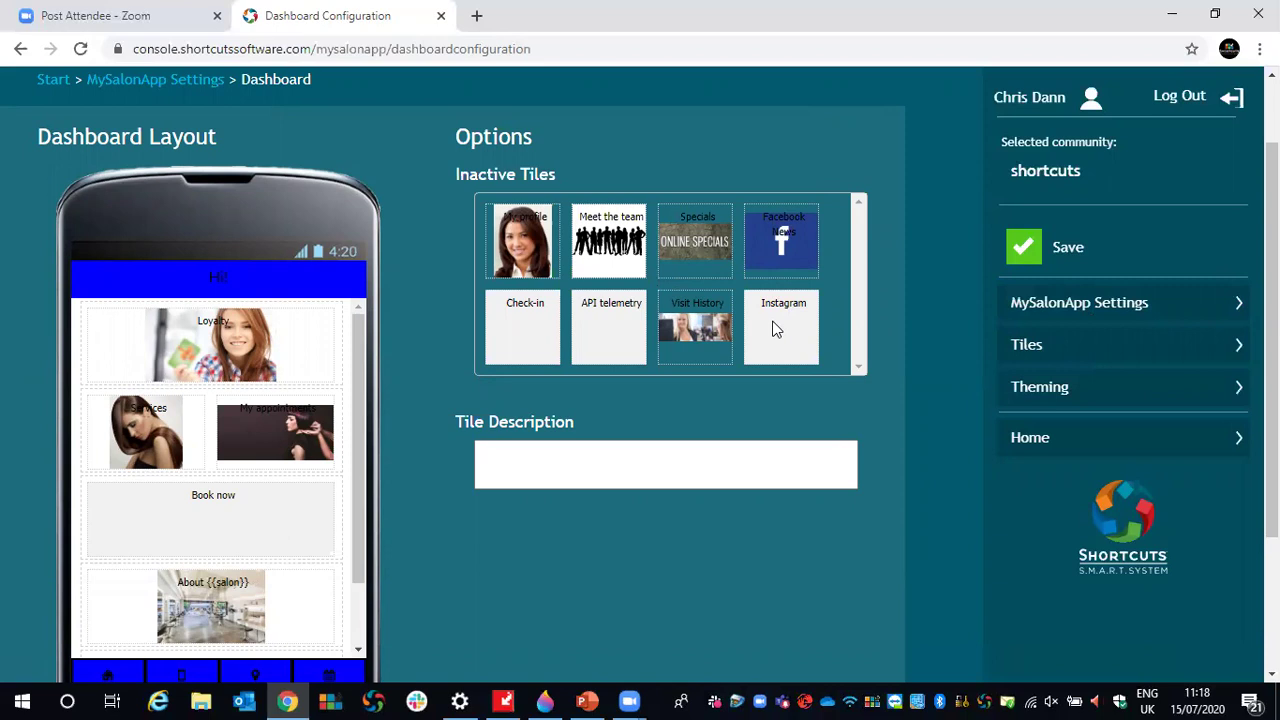
pyautogui.moveTo(455, 175); pyautogui.dragTo(562, 178)
pyautogui.moveTo(786, 323); pyautogui.dragTo(127, 414)
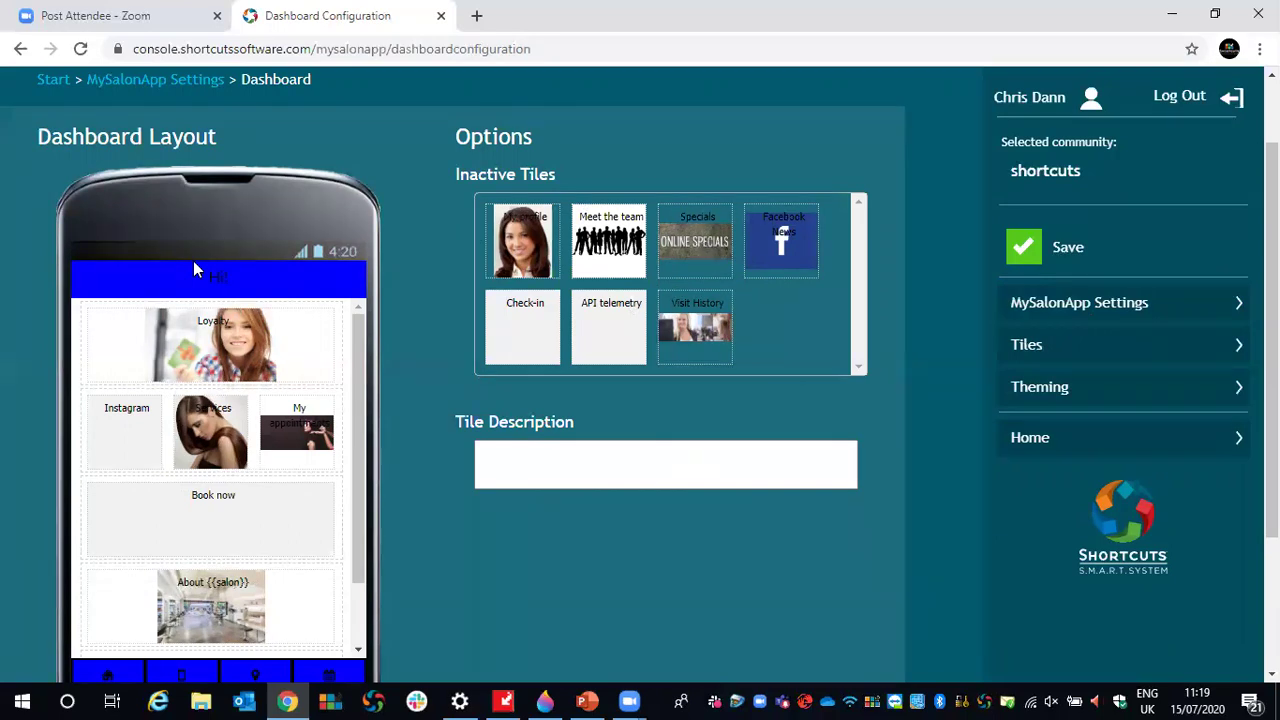
pyautogui.scroll(-1, 223, 266)
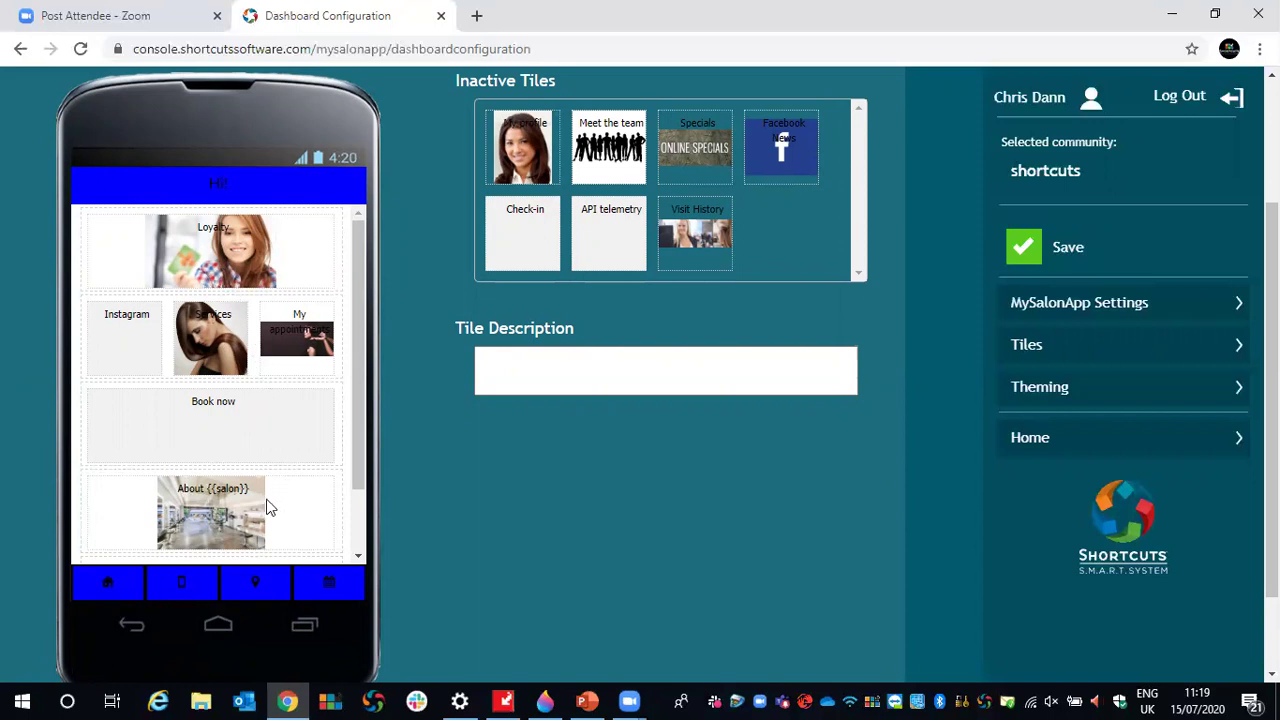
pyautogui.moveTo(118, 344); pyautogui.dragTo(761, 231)
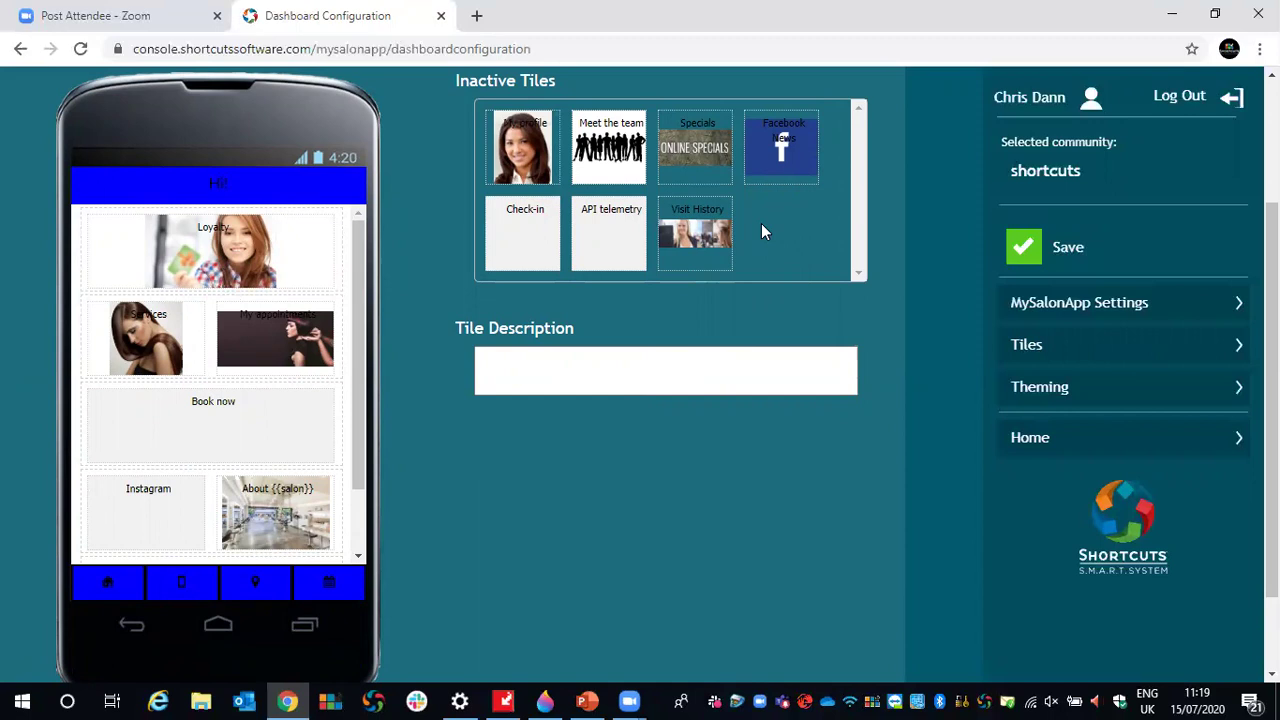
pyautogui.click(1012, 245)
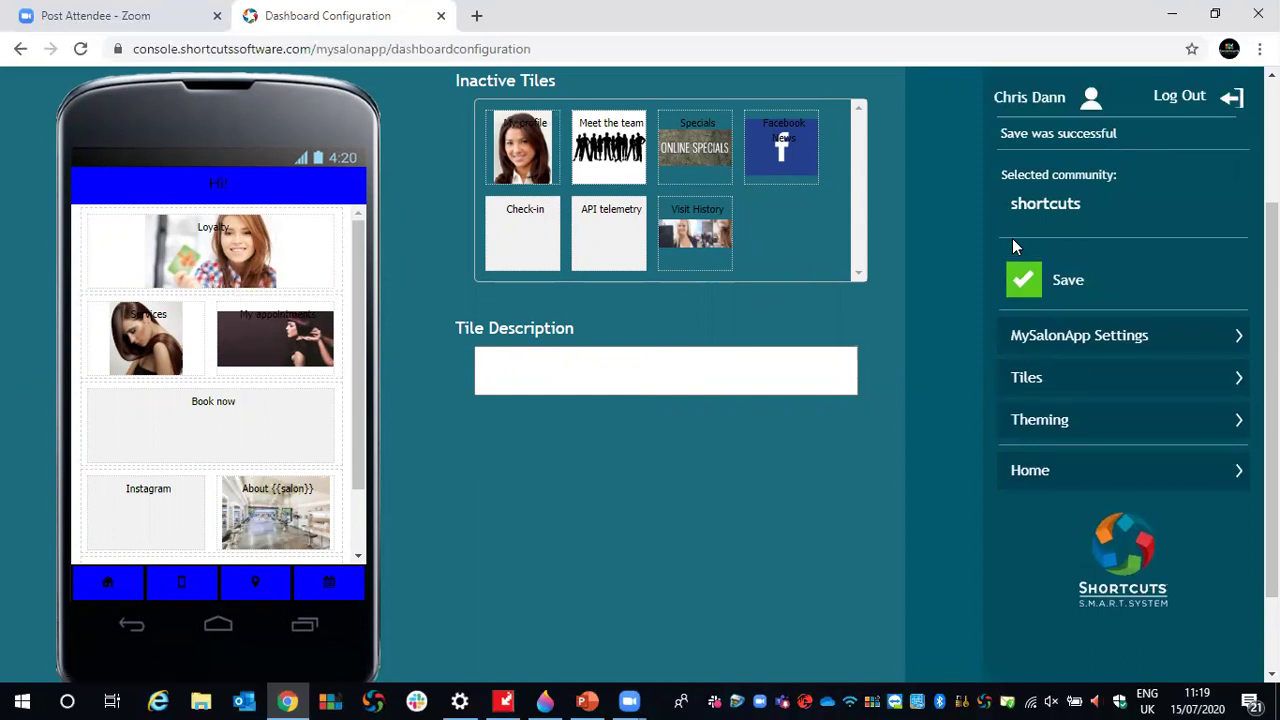
pyautogui.click(1059, 322)
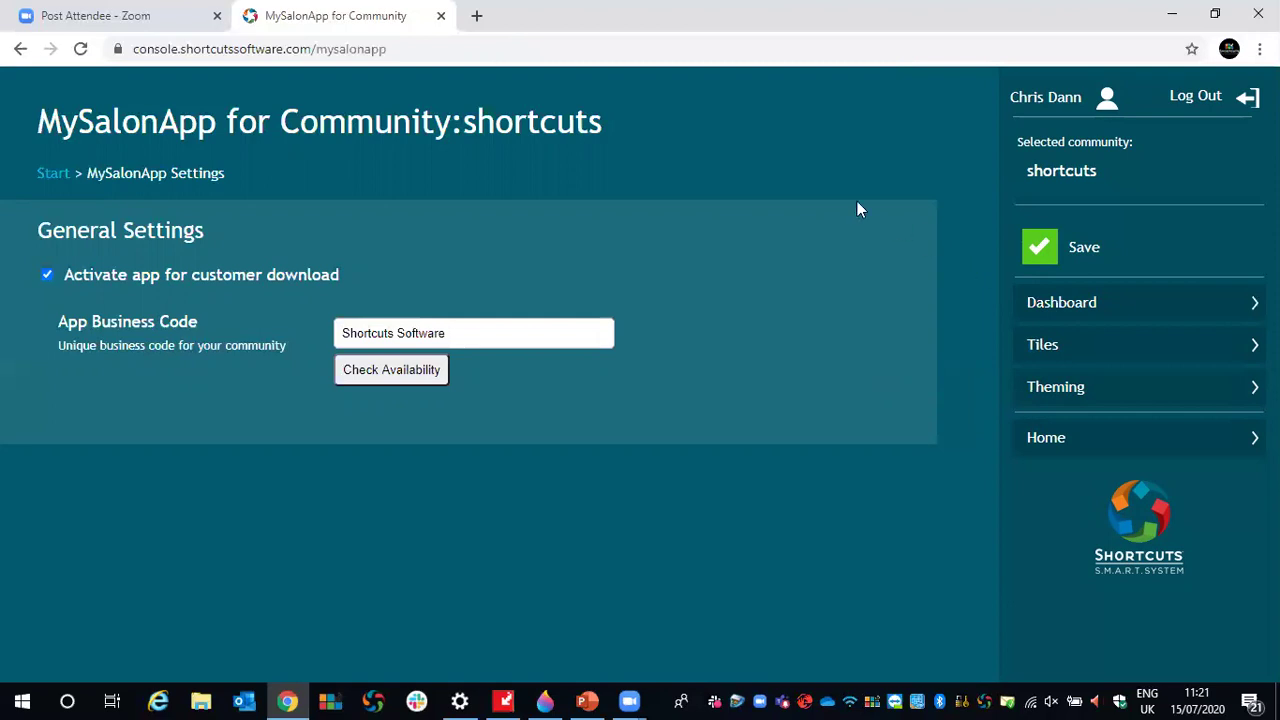
# - Go back to the console Start page via the Start breadcrumb
pyautogui.click(54, 186)
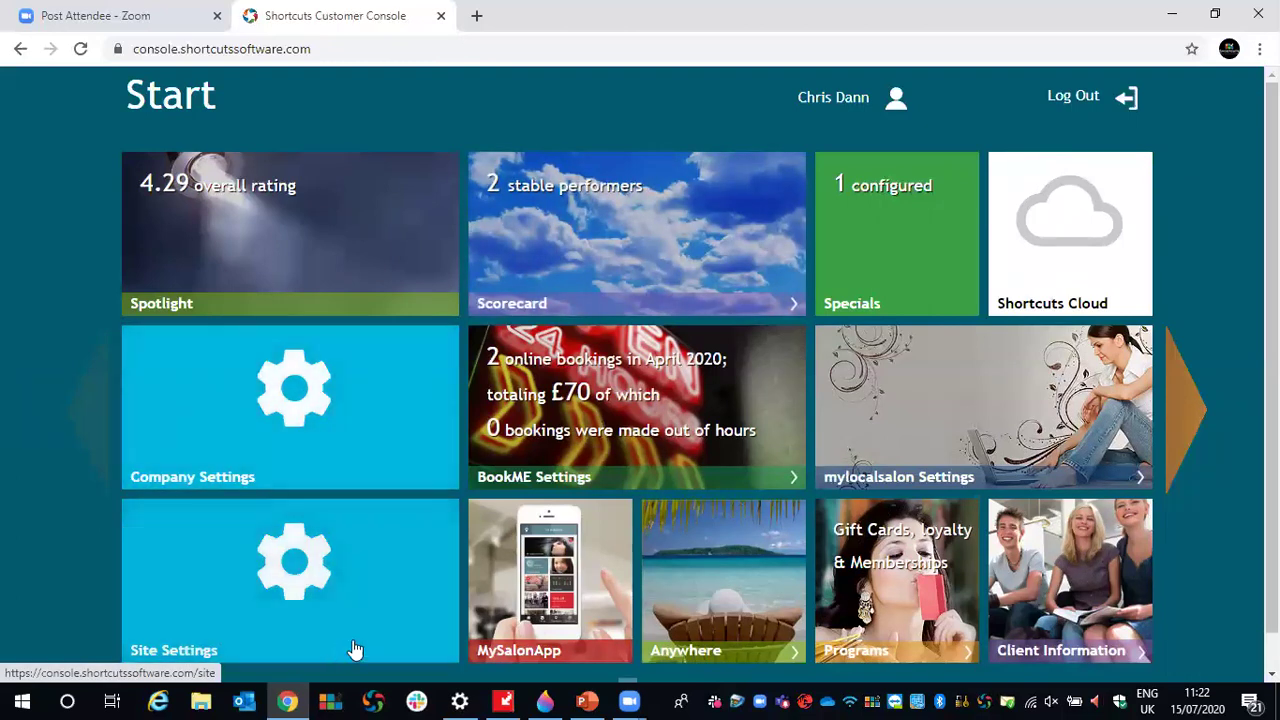
# - Open Site Settings for Shortcuts Retreat Birmingham from its Start page tile
pyautogui.click(217, 586)
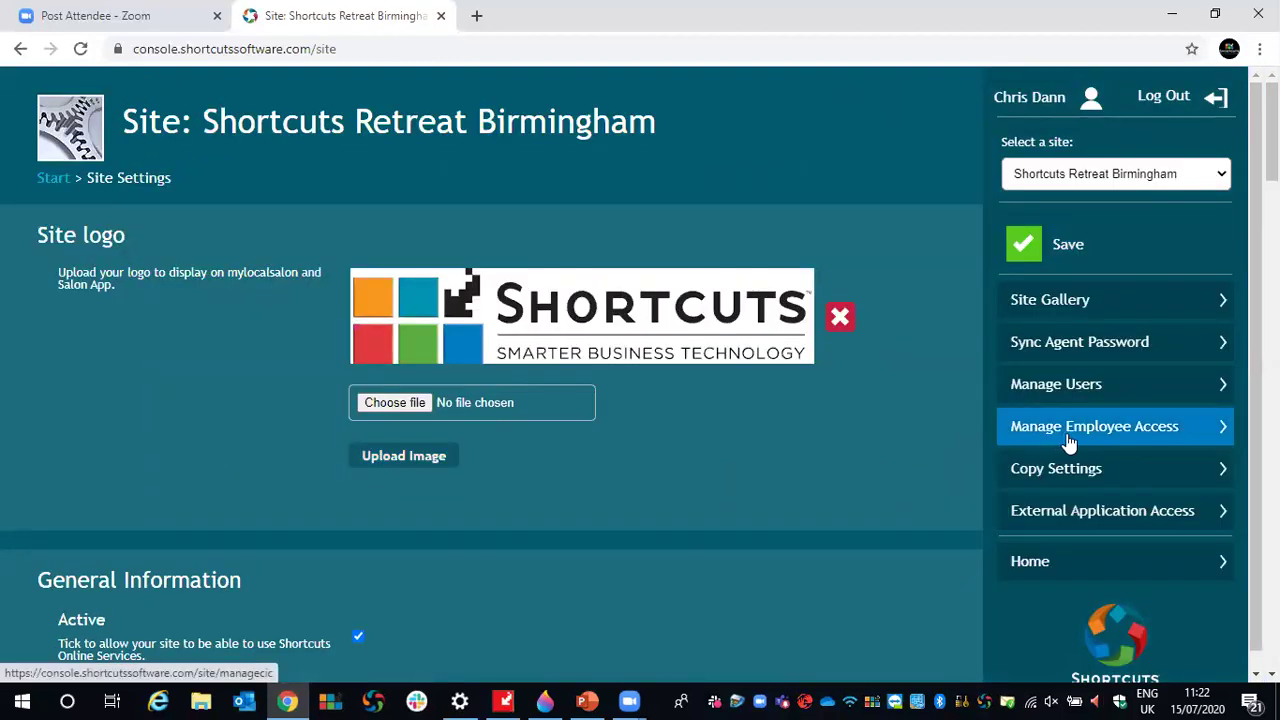
# - Grant the third listed employee CIC Access, save it, and return to the Start page
pyautogui.click(1176, 434)
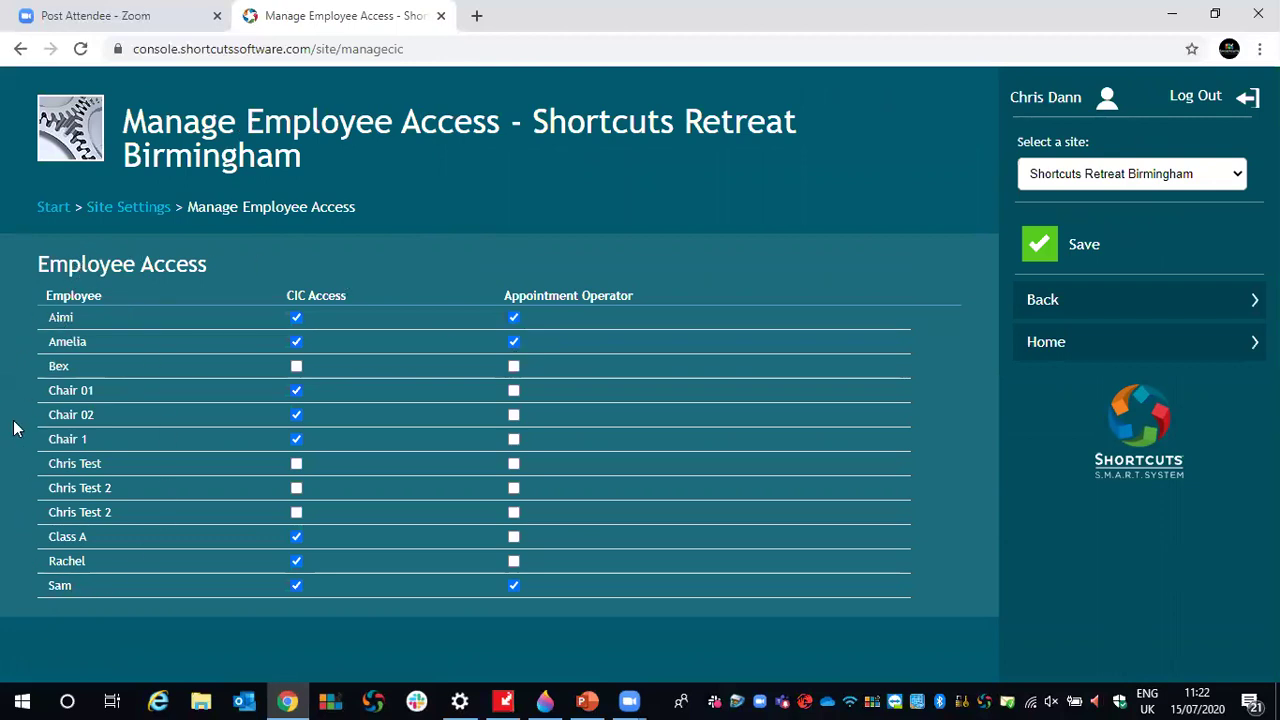
pyautogui.click(296, 366)
pyautogui.click(1033, 246)
pyautogui.click(44, 207)
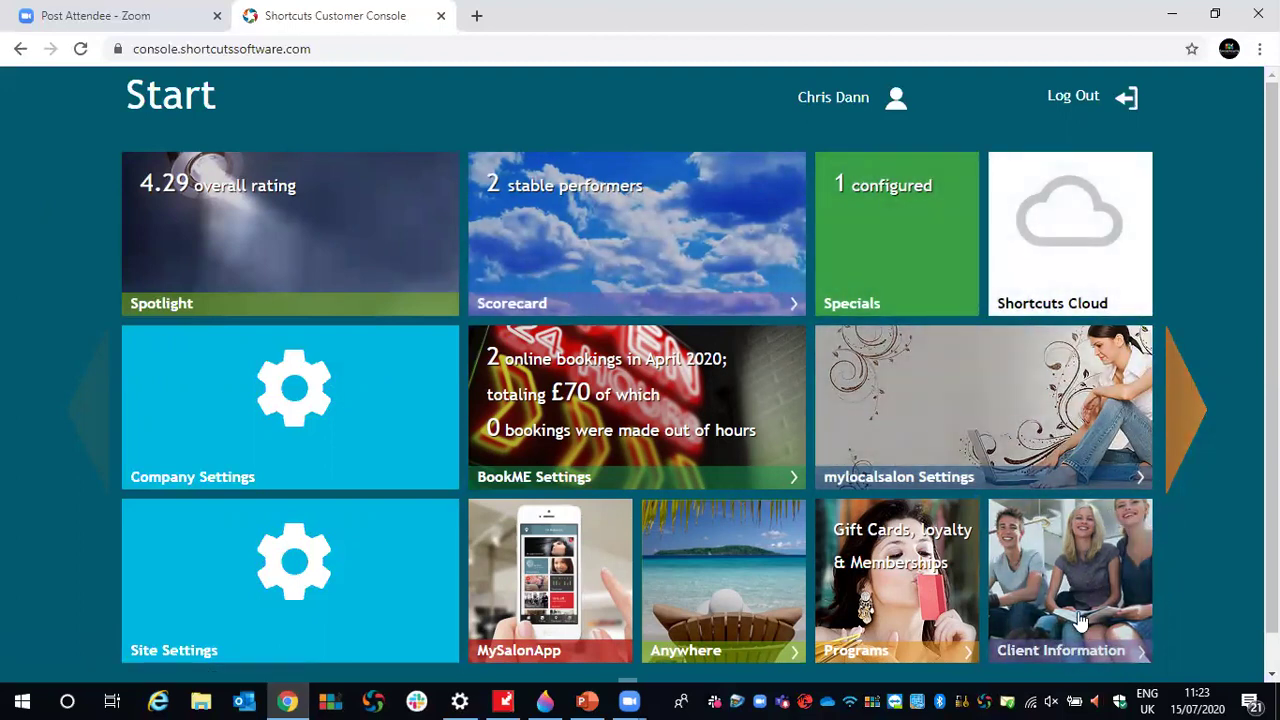
# - Go to the Client Information Forms list and start a new form with Create a Form
pyautogui.click(1092, 570)
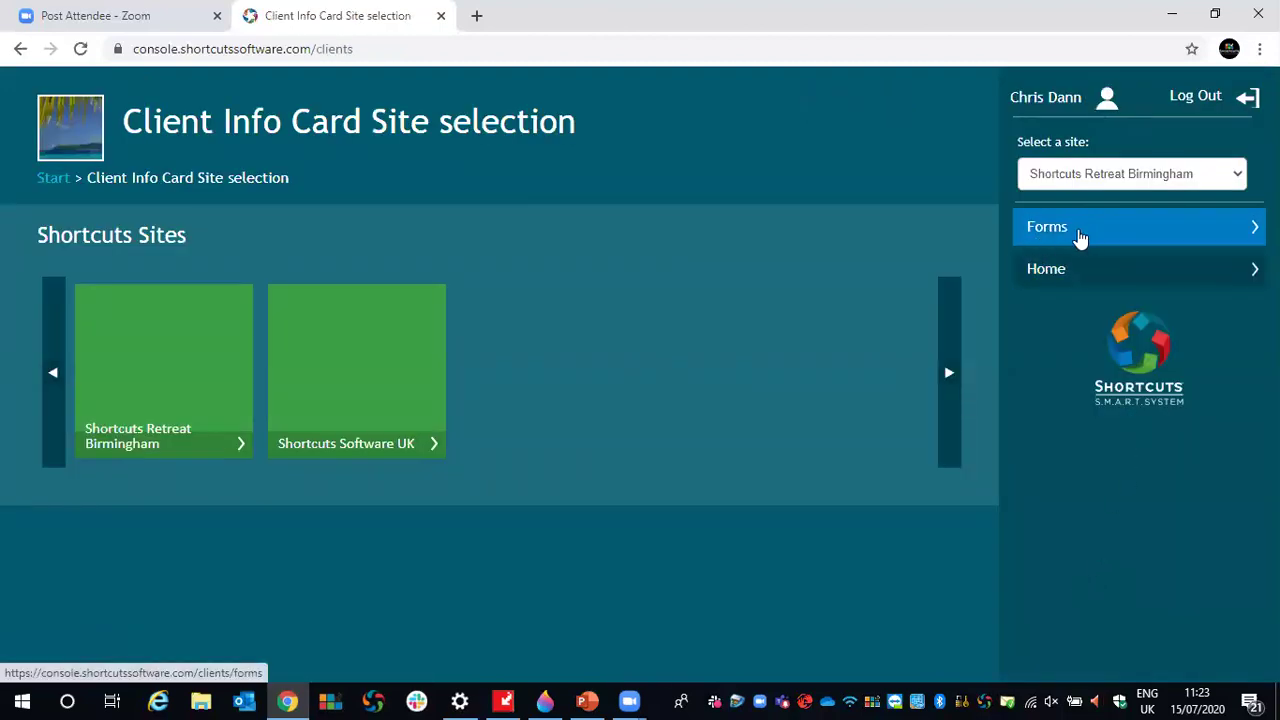
pyautogui.click(1068, 229)
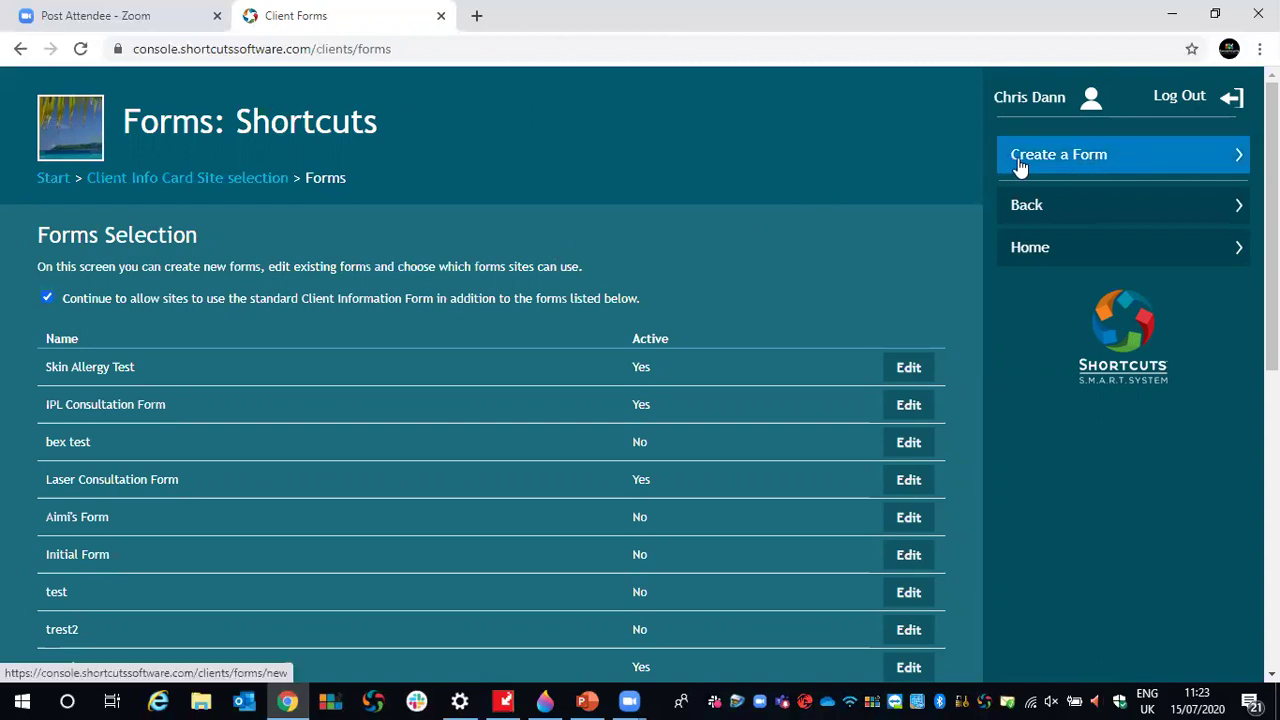
pyautogui.scroll(-1, 1020, 168)
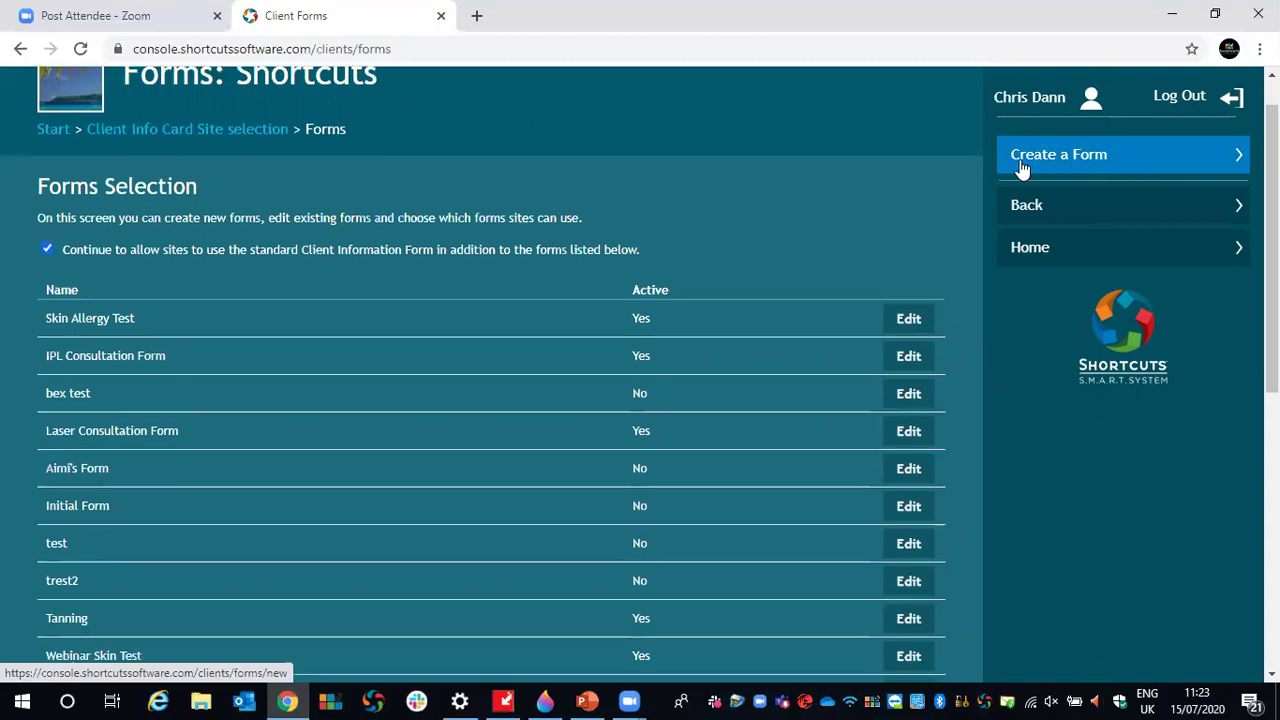
pyautogui.scroll(-6, 703, 217)
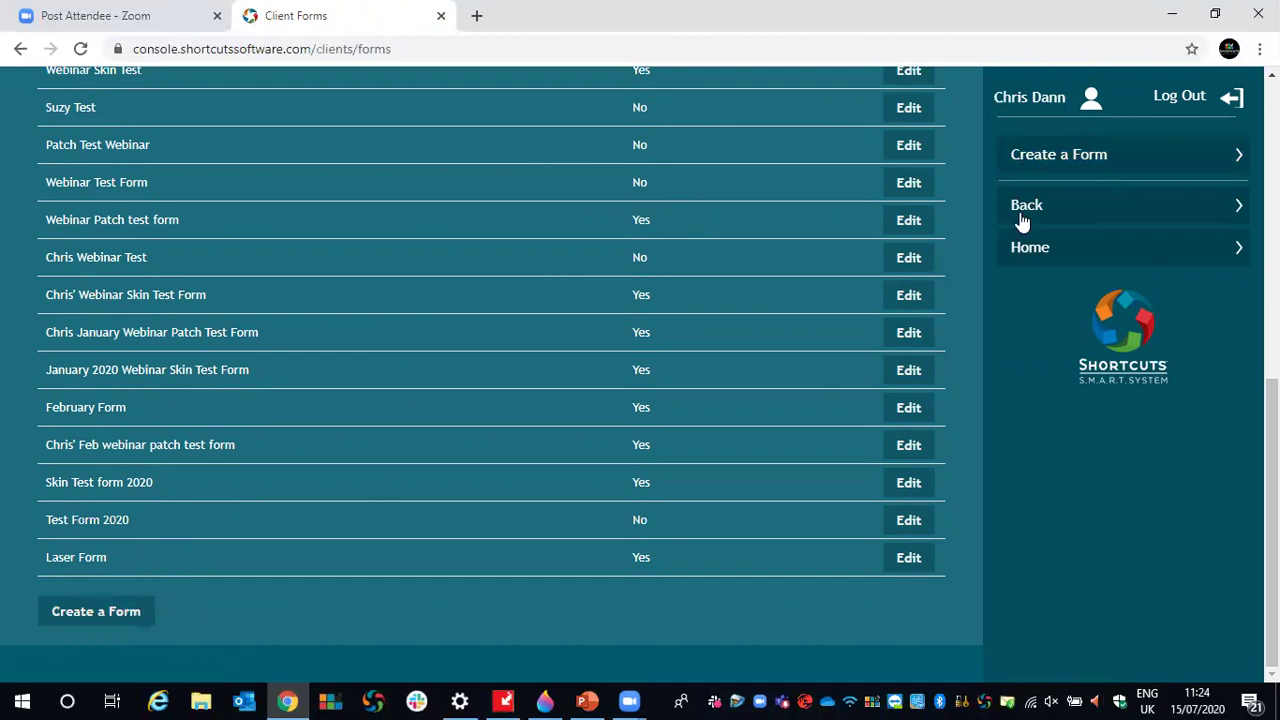
pyautogui.click(1123, 172)
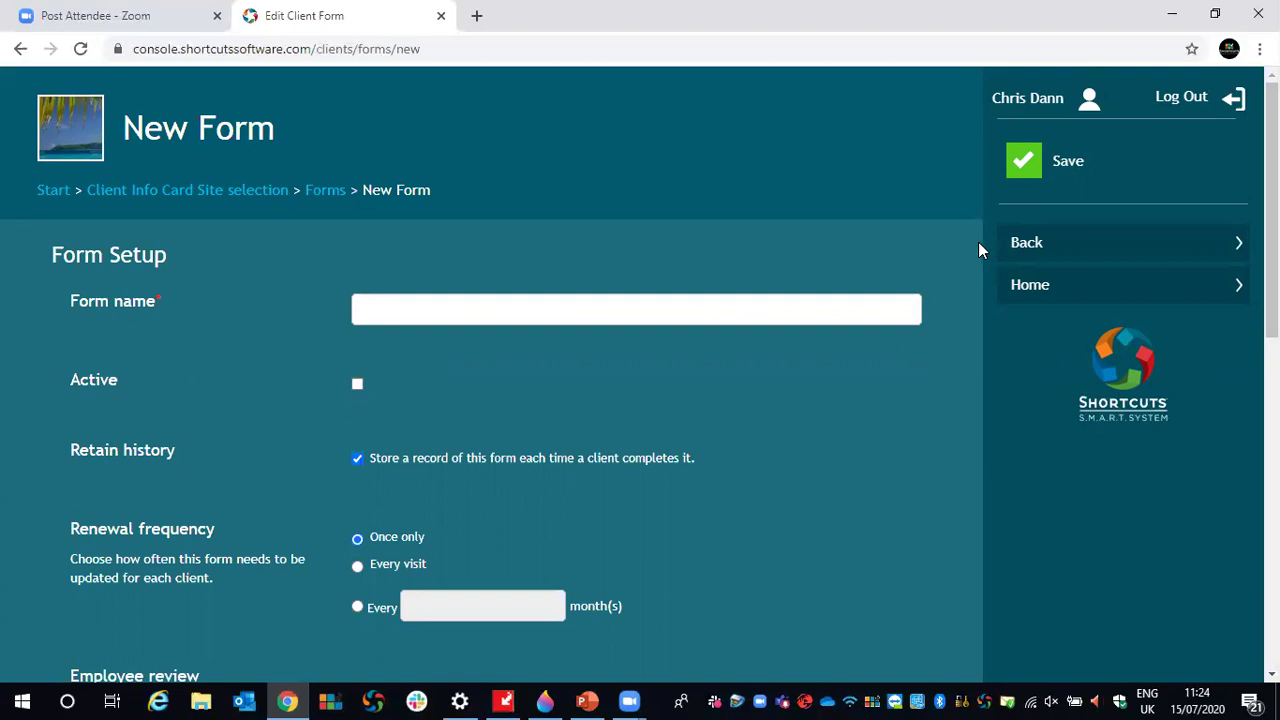
# - Name the new form 'Skin Test Form' and make it active
pyautogui.scroll(-1, 965, 245)
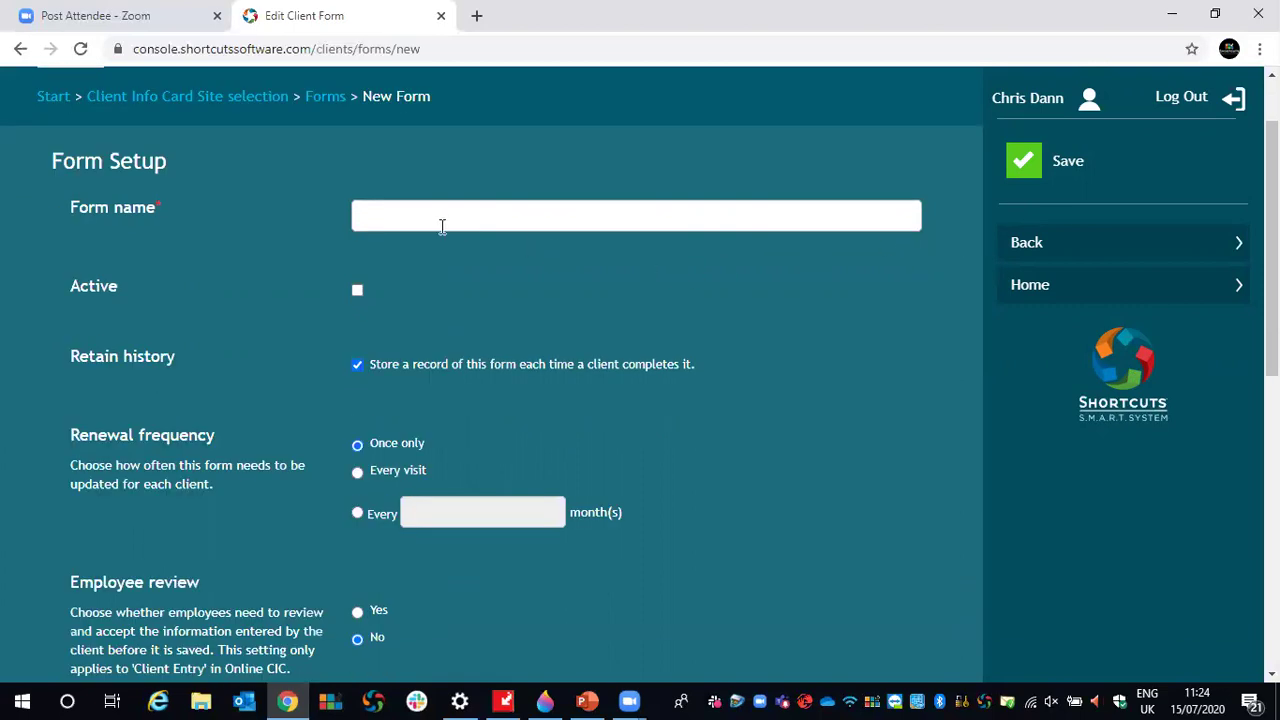
pyautogui.click(363, 217)
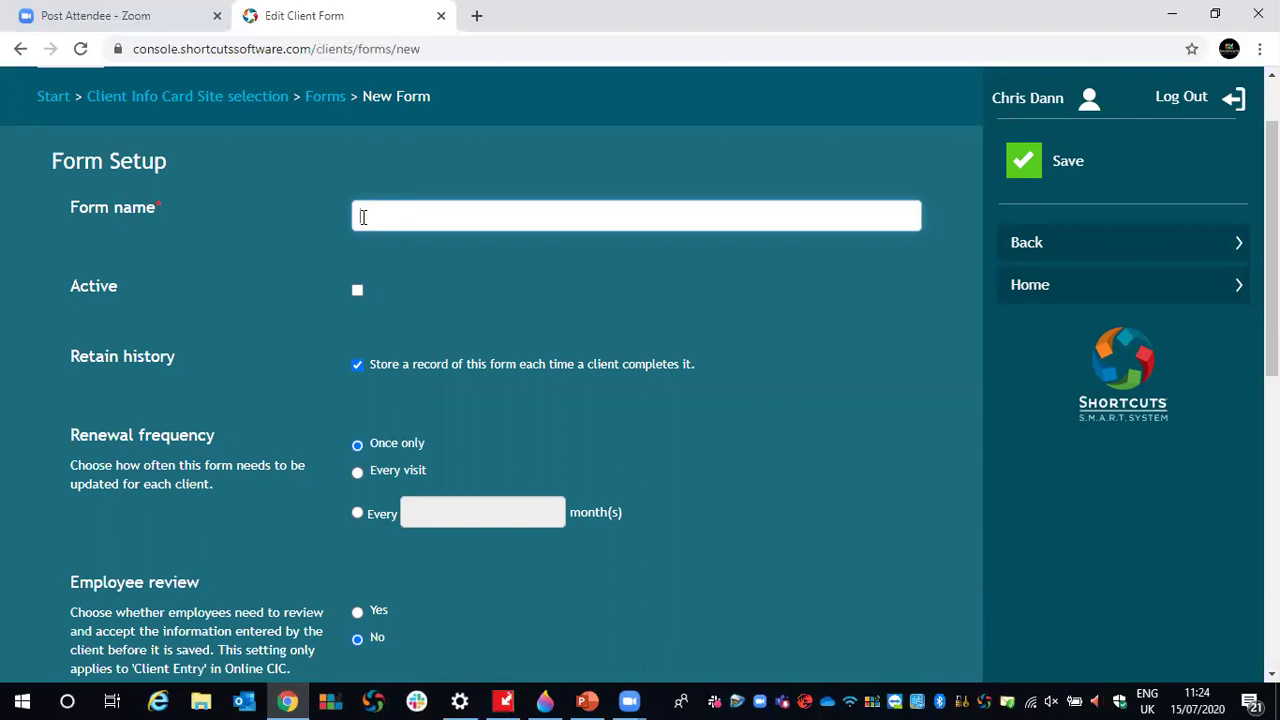
pyautogui.write('Skin Test Form')
pyautogui.click(358, 291)
pyautogui.moveTo(67, 360); pyautogui.dragTo(167, 364)
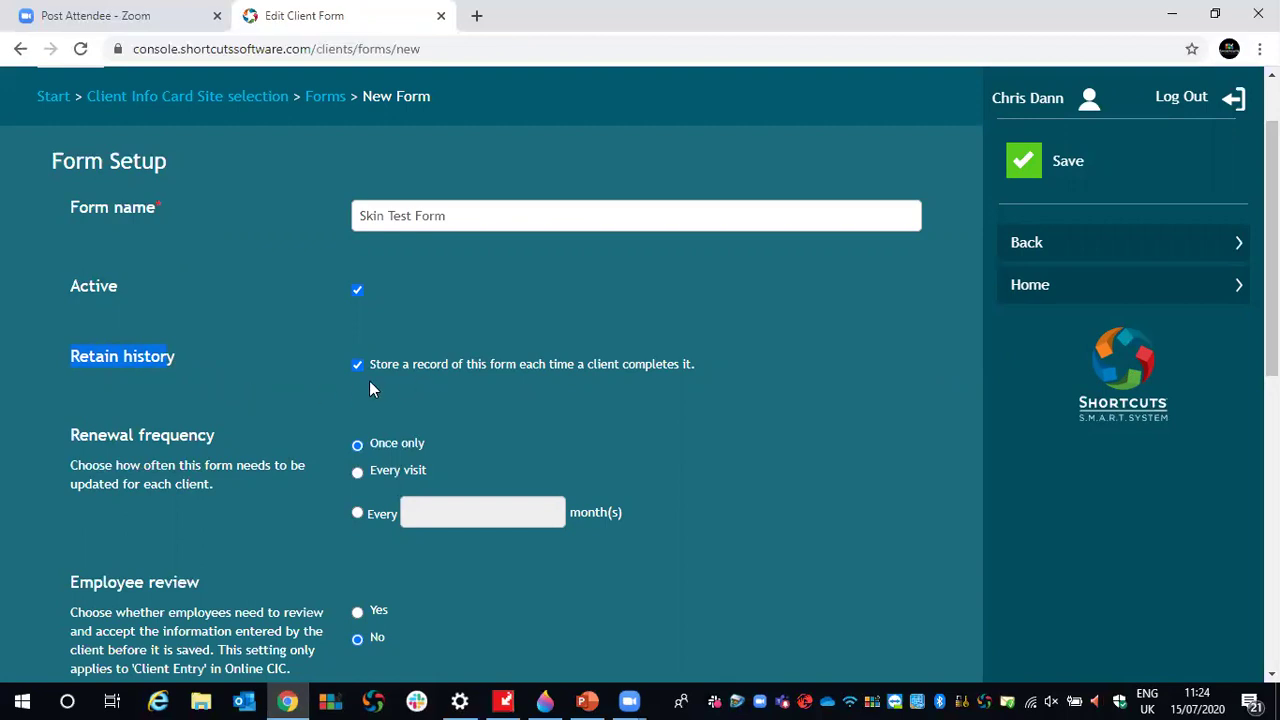
# - Set the renewal frequency to every 6 months, then point out the Employee review setting
pyautogui.scroll(-1, 386, 314)
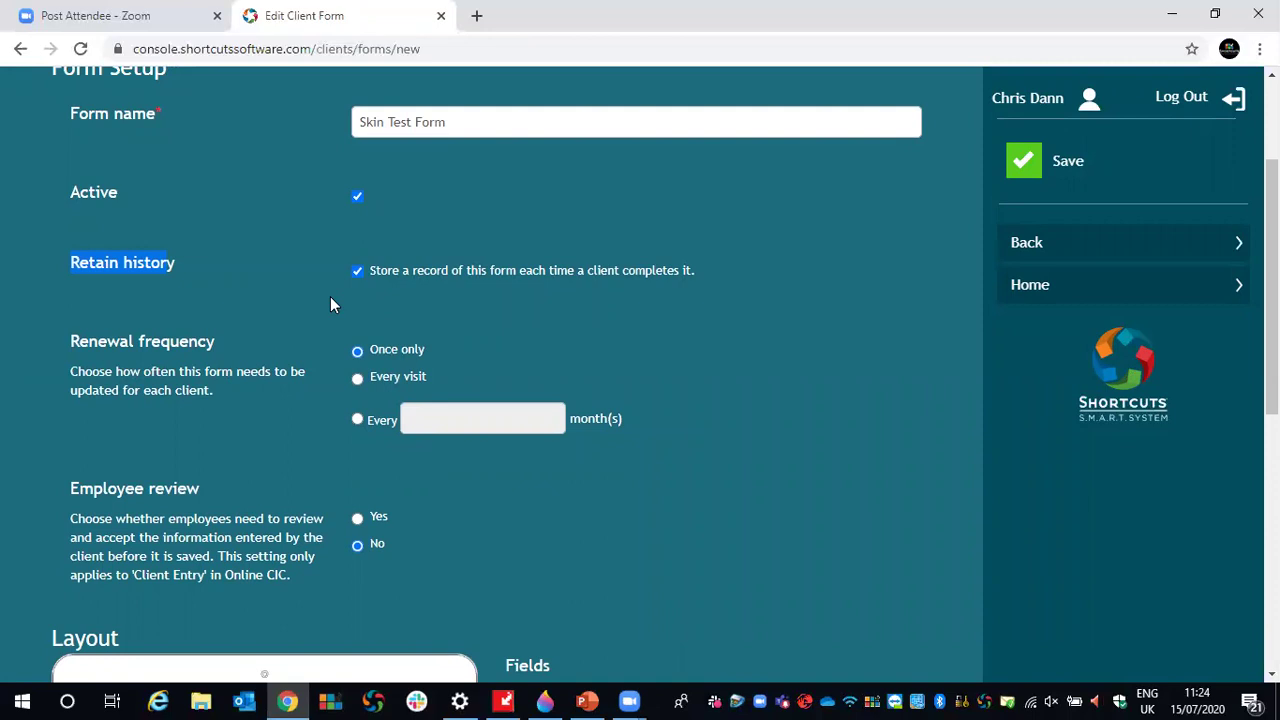
pyautogui.click(356, 420)
pyautogui.click(472, 421)
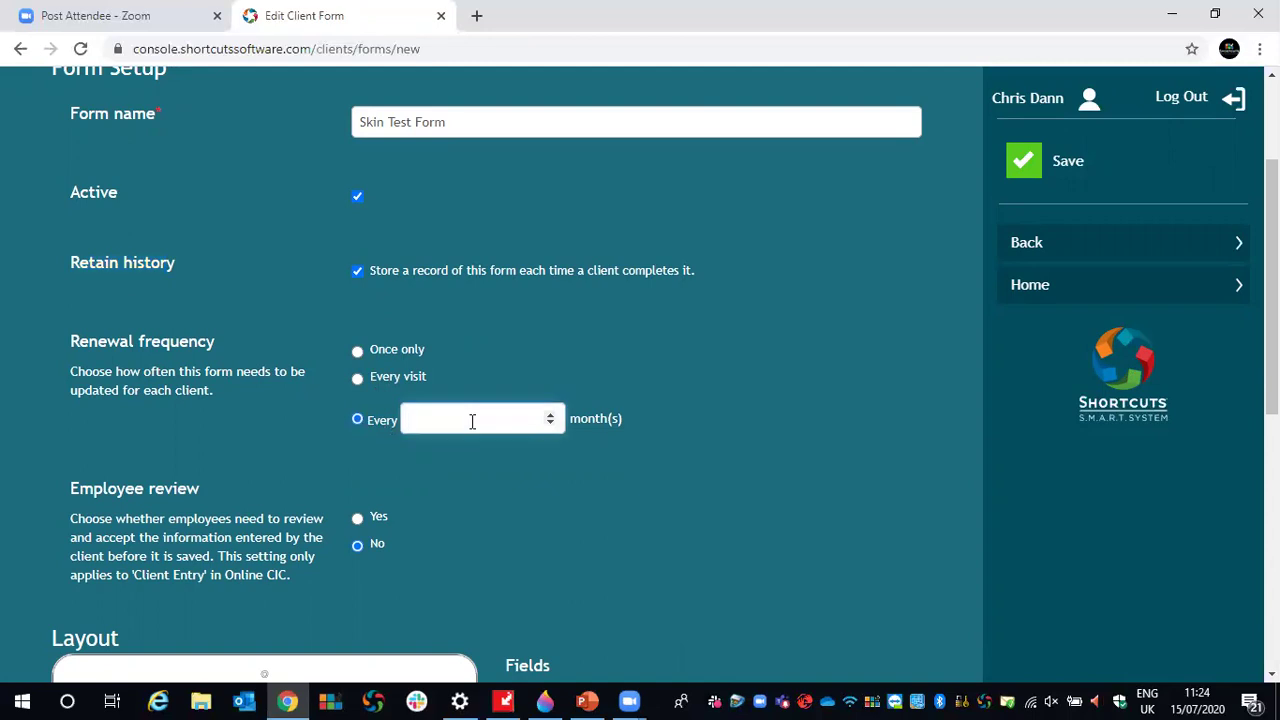
pyautogui.write('6')
pyautogui.click(759, 381)
pyautogui.scroll(-1, 759, 379)
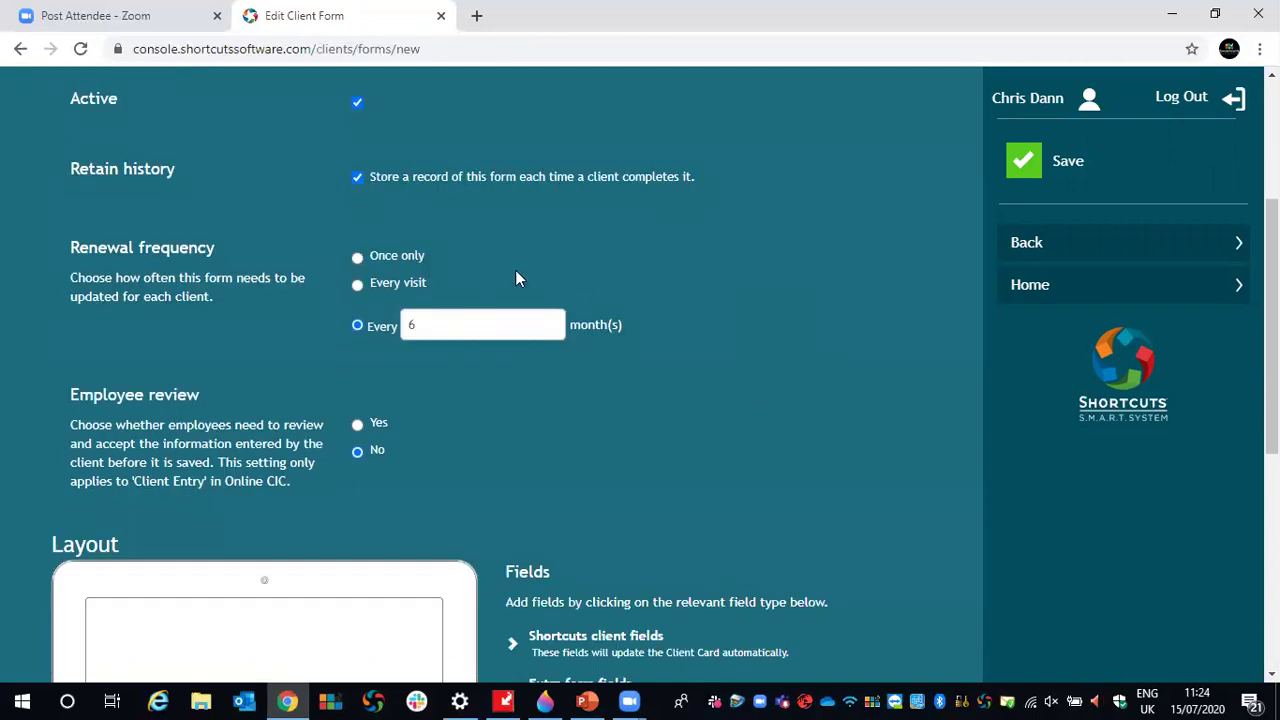
pyautogui.scroll(-1, 96, 319)
pyautogui.moveTo(70, 301); pyautogui.dragTo(199, 303)
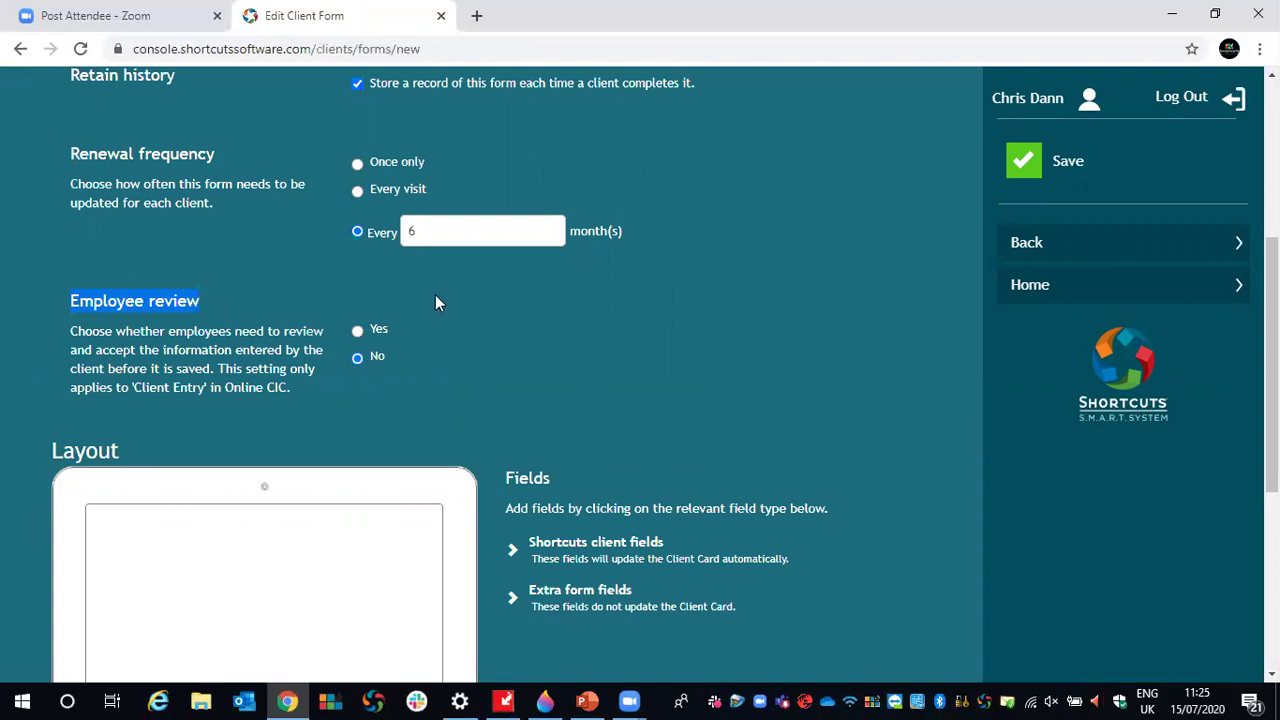
pyautogui.scroll(-3, 437, 300)
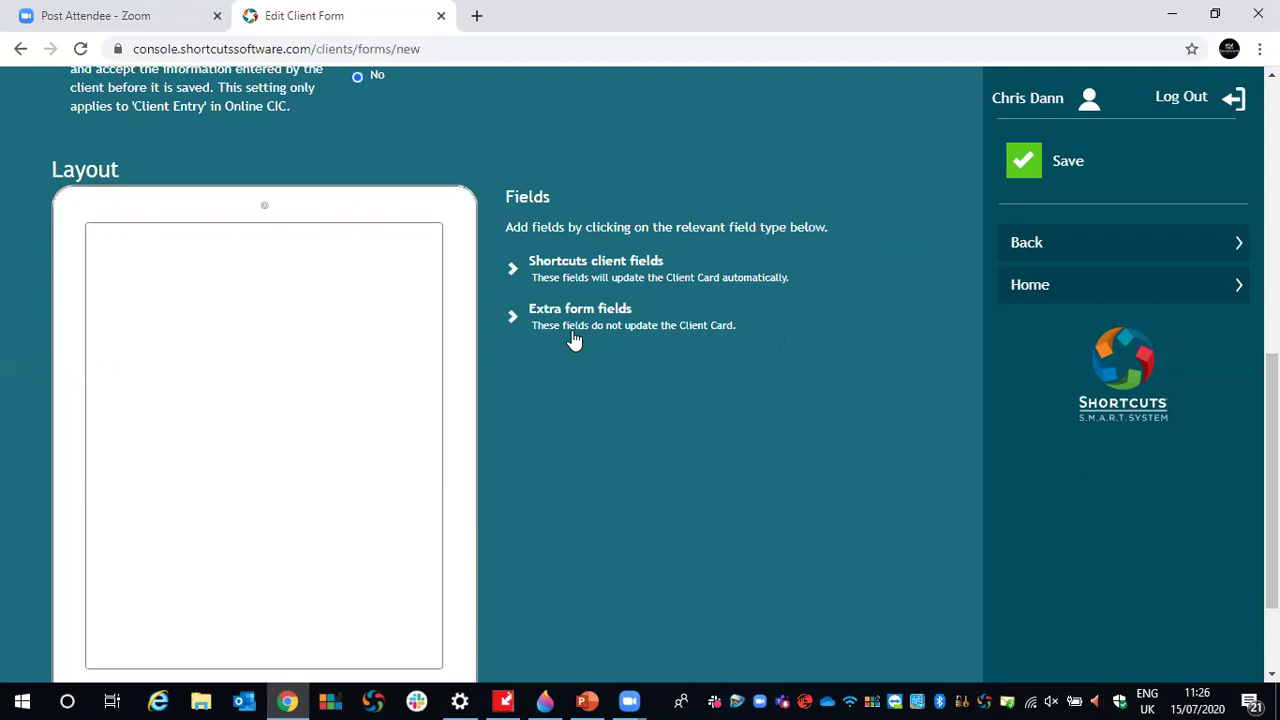
# - Add a Heading field from Extra form fields with the owner's name followed by 'Skin Test Form'
pyautogui.click(520, 318)
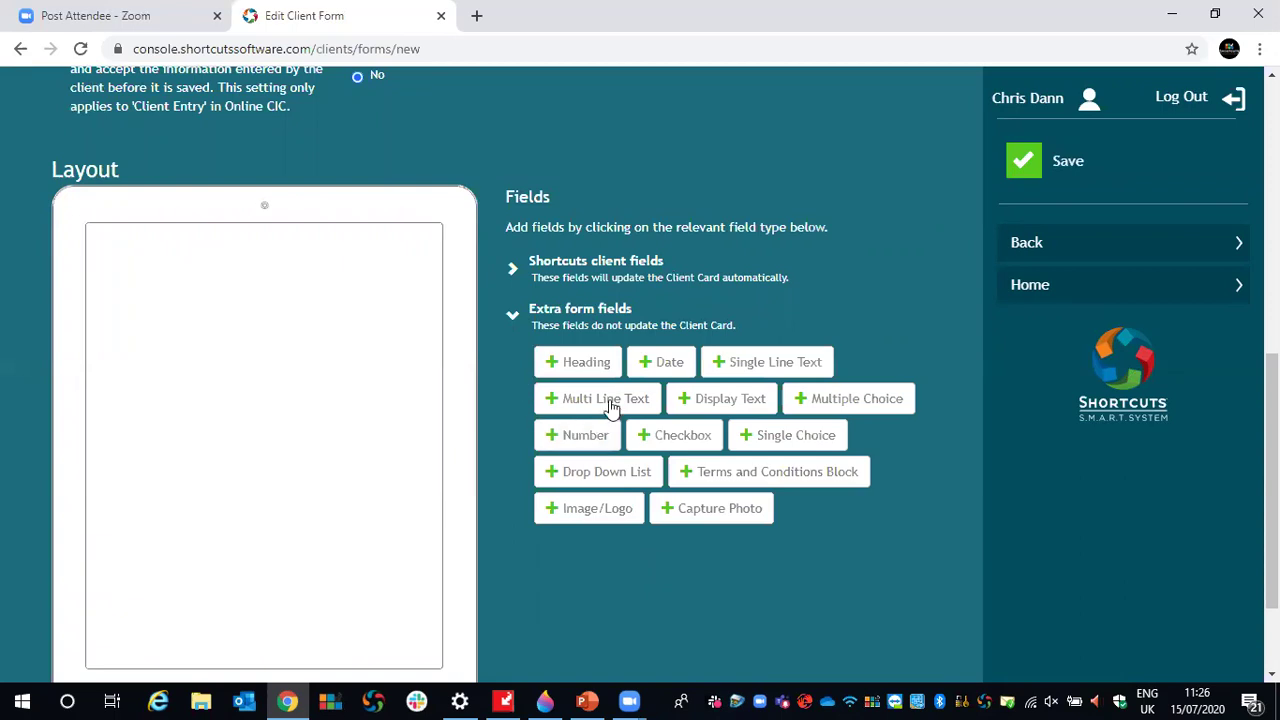
pyautogui.click(586, 362)
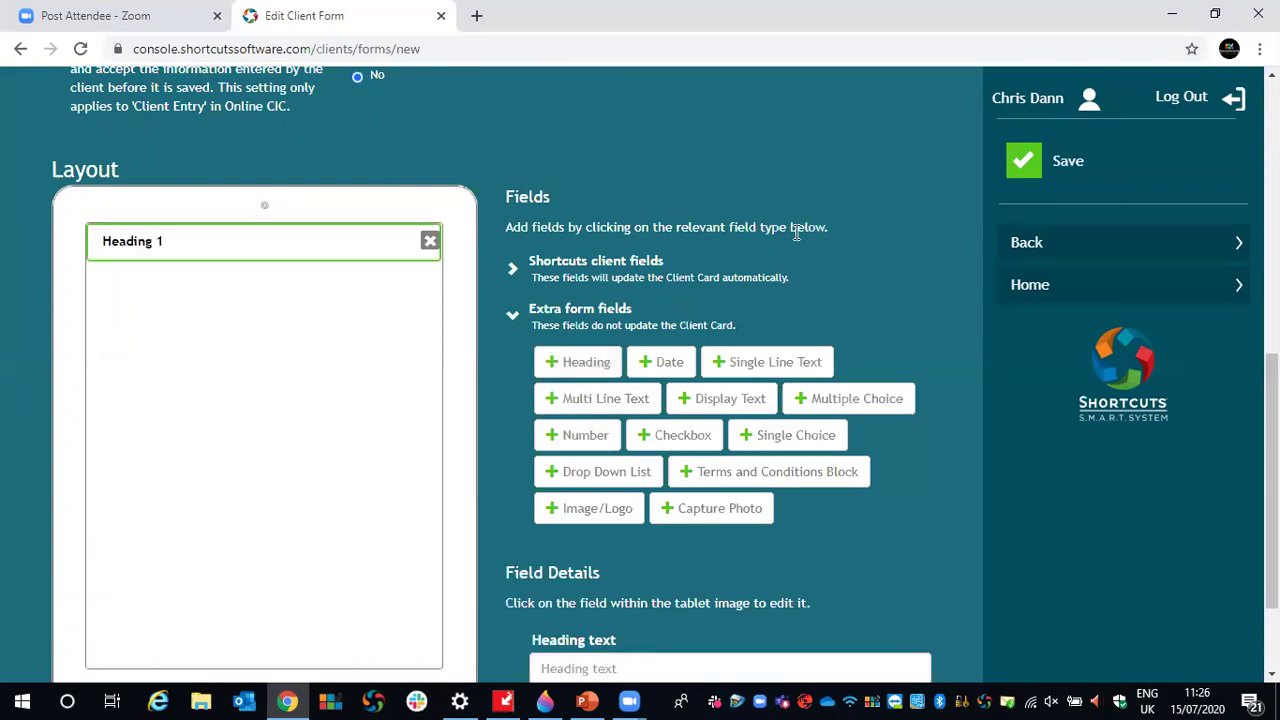
pyautogui.scroll(-1, 798, 232)
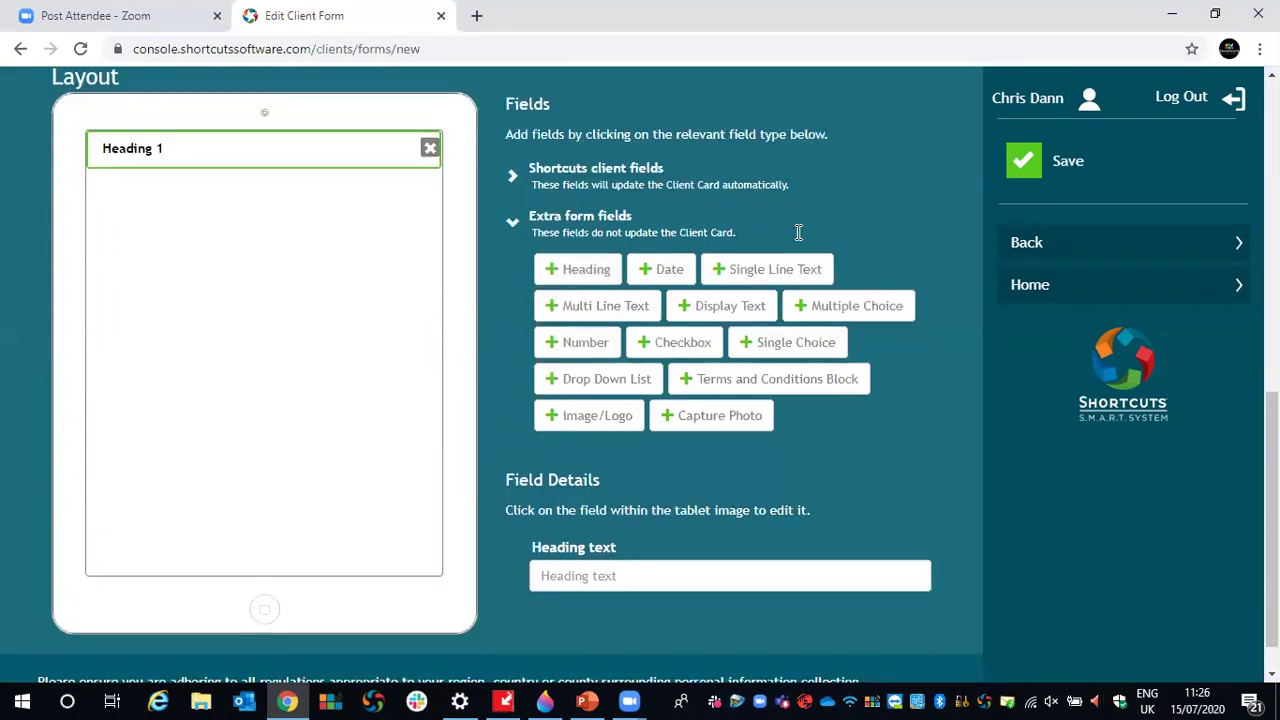
pyautogui.click(595, 572)
pyautogui.rightClick(555, 557)
pyautogui.click(540, 550)
pyautogui.moveTo(538, 544); pyautogui.dragTo(628, 546)
pyautogui.click(603, 576)
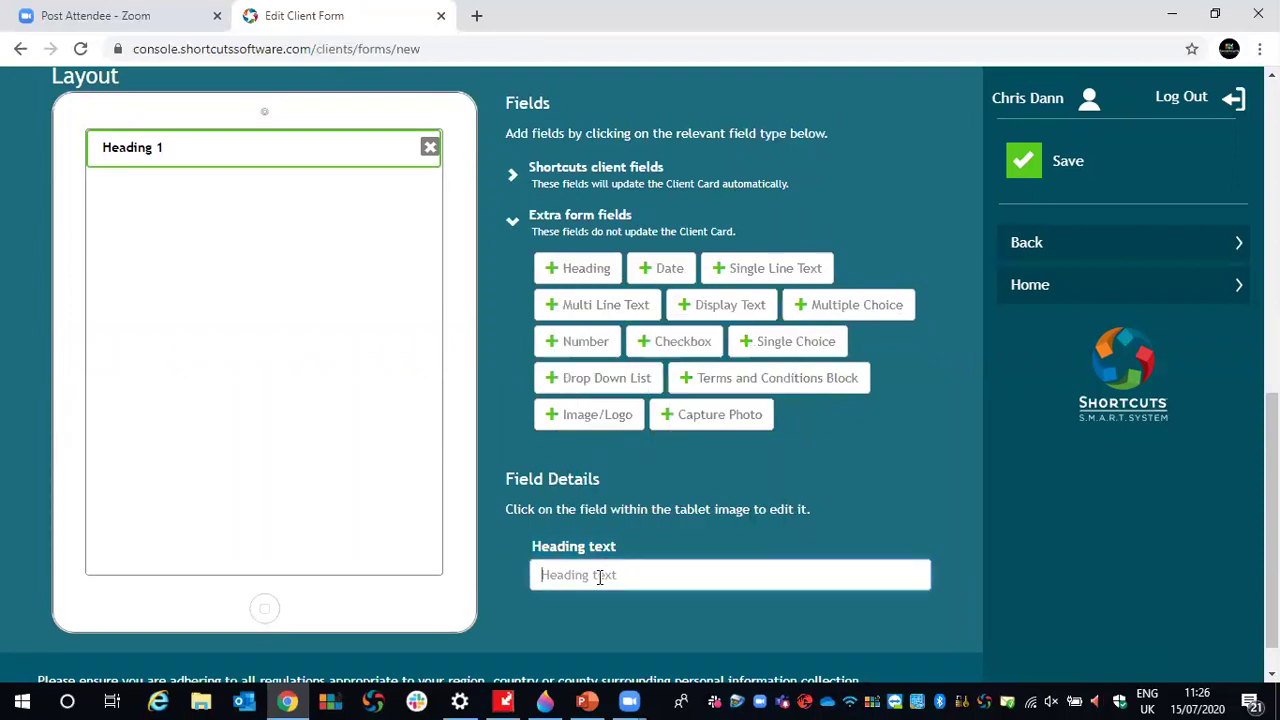
pyautogui.write('C')
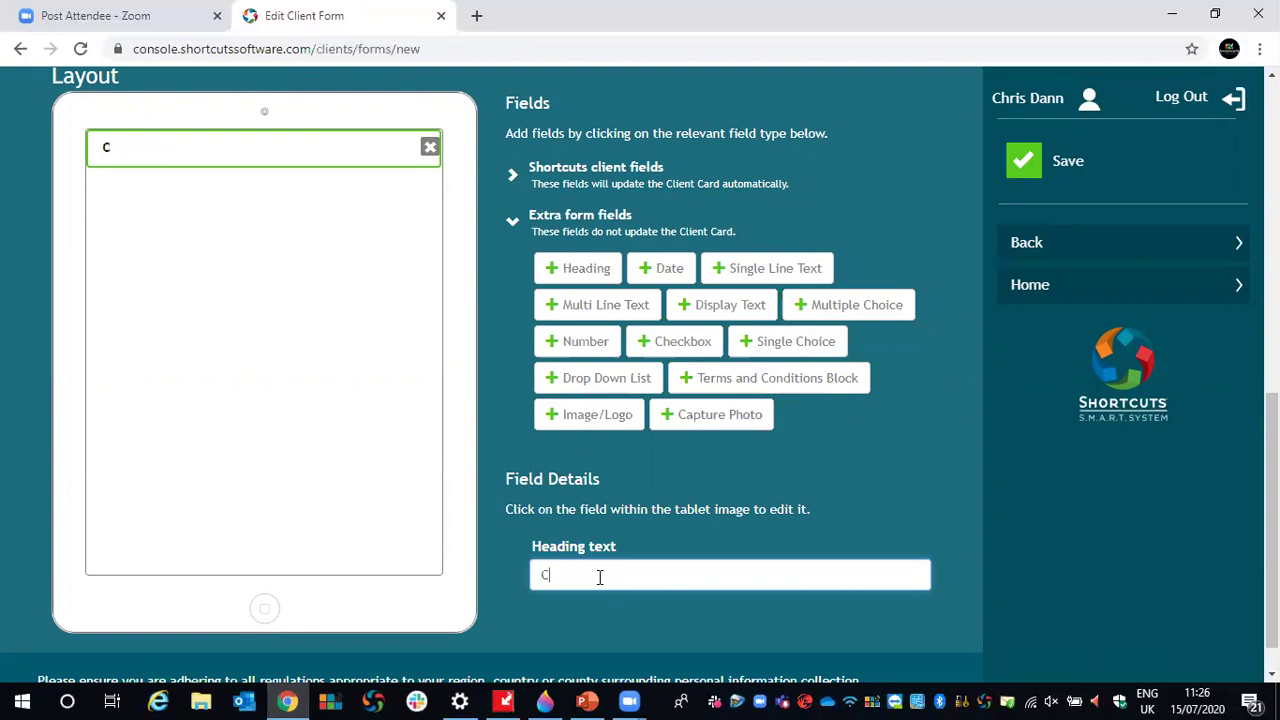
pyautogui.write("hris' Skin Test Form")
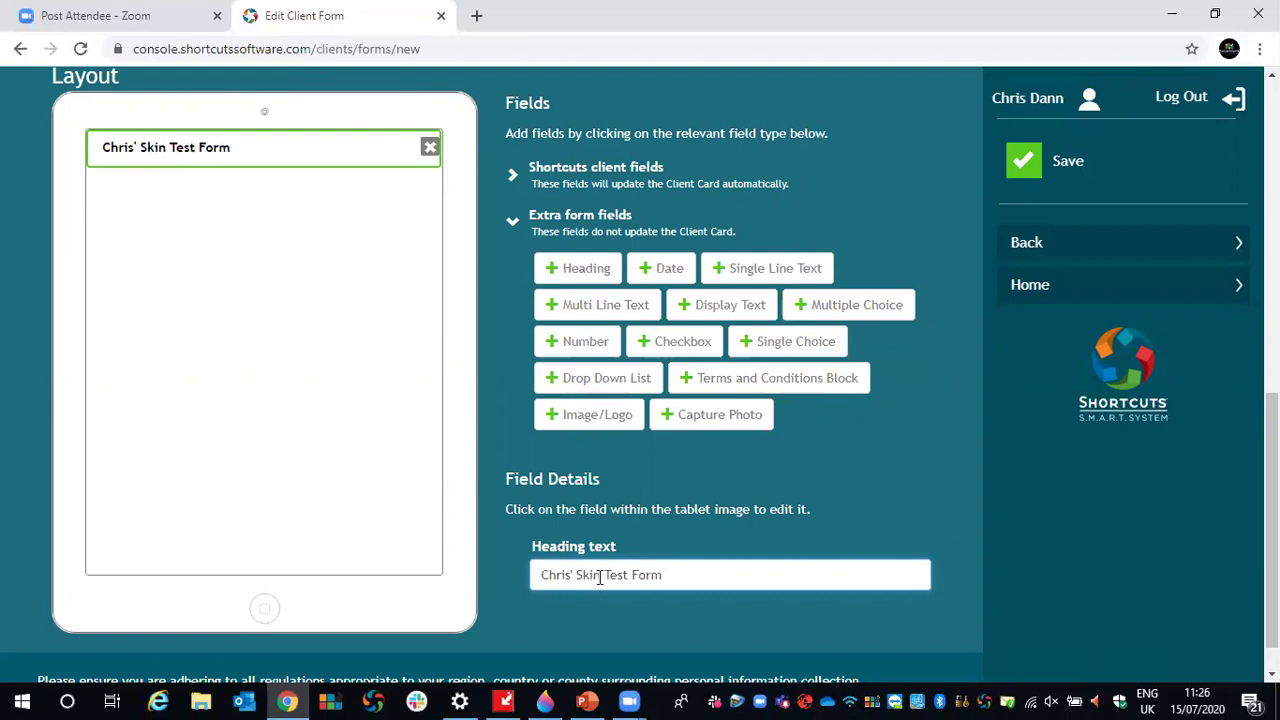
pyautogui.click(870, 458)
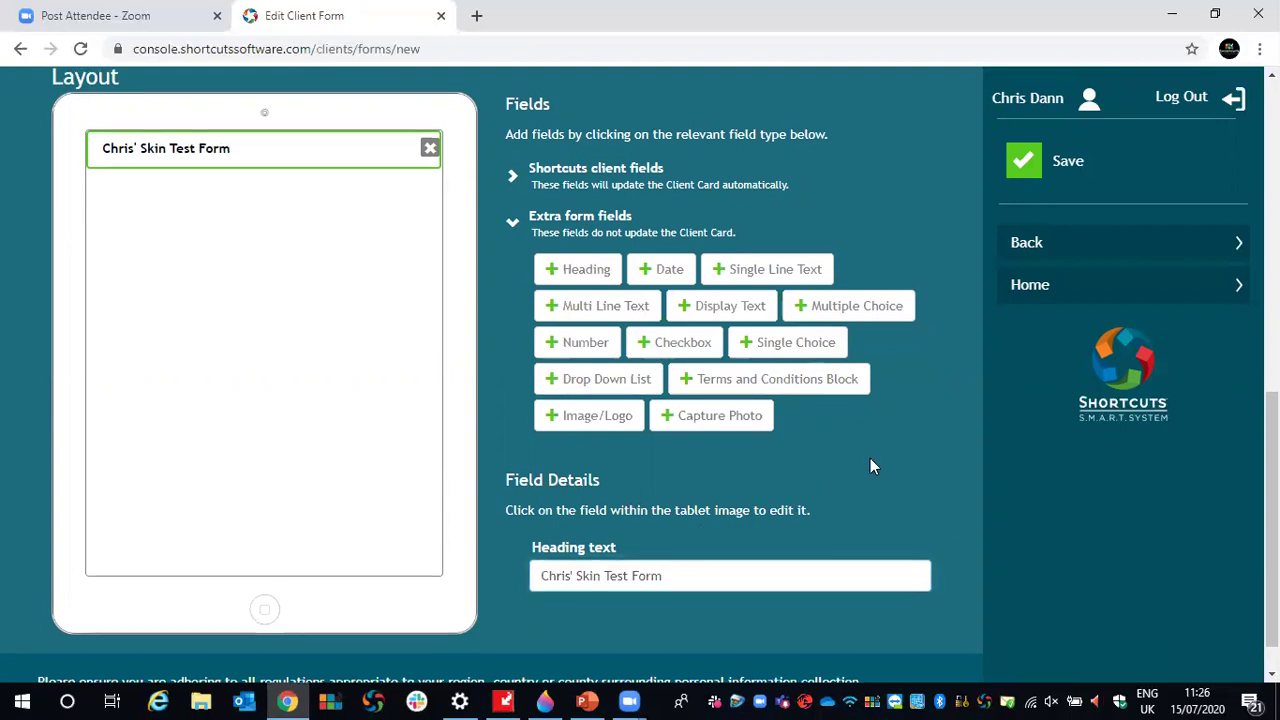
pyautogui.scroll(1, 870, 458)
pyautogui.scroll(-1, 872, 458)
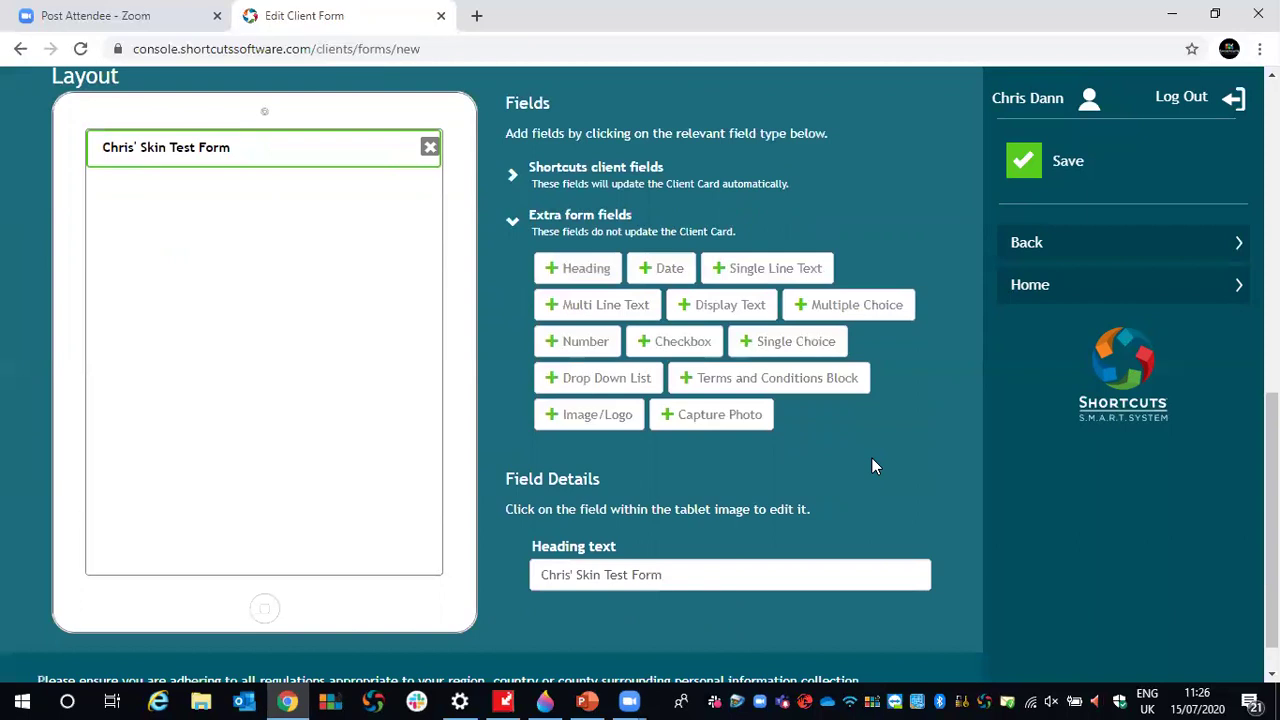
# - Add a Date field and an Image/Logo field, then start choosing the logo file
pyautogui.click(642, 268)
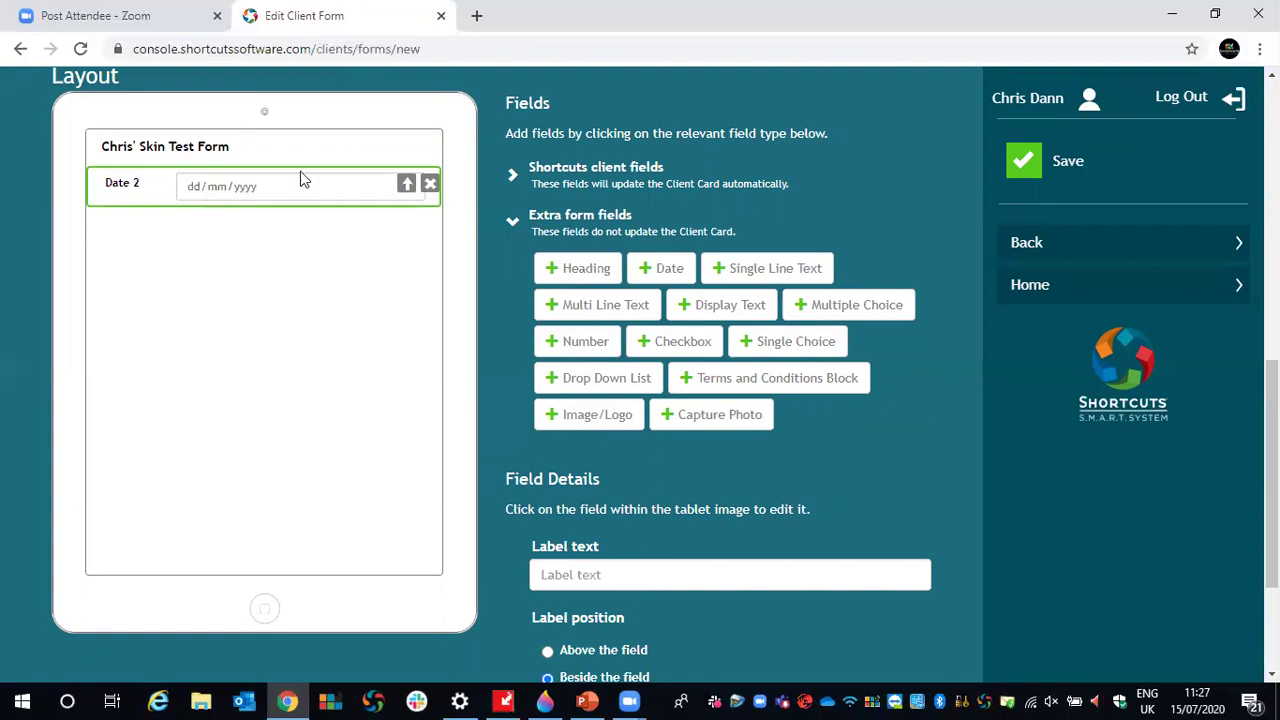
pyautogui.click(572, 425)
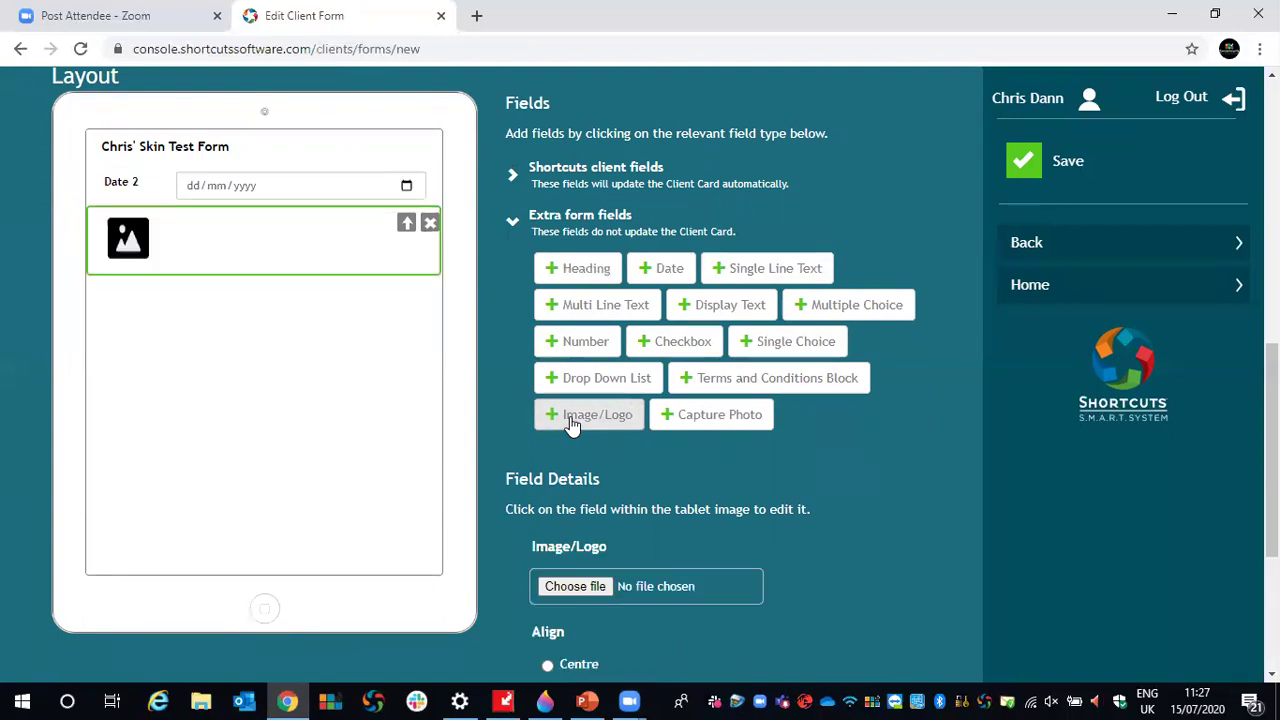
pyautogui.scroll(-1, 585, 440)
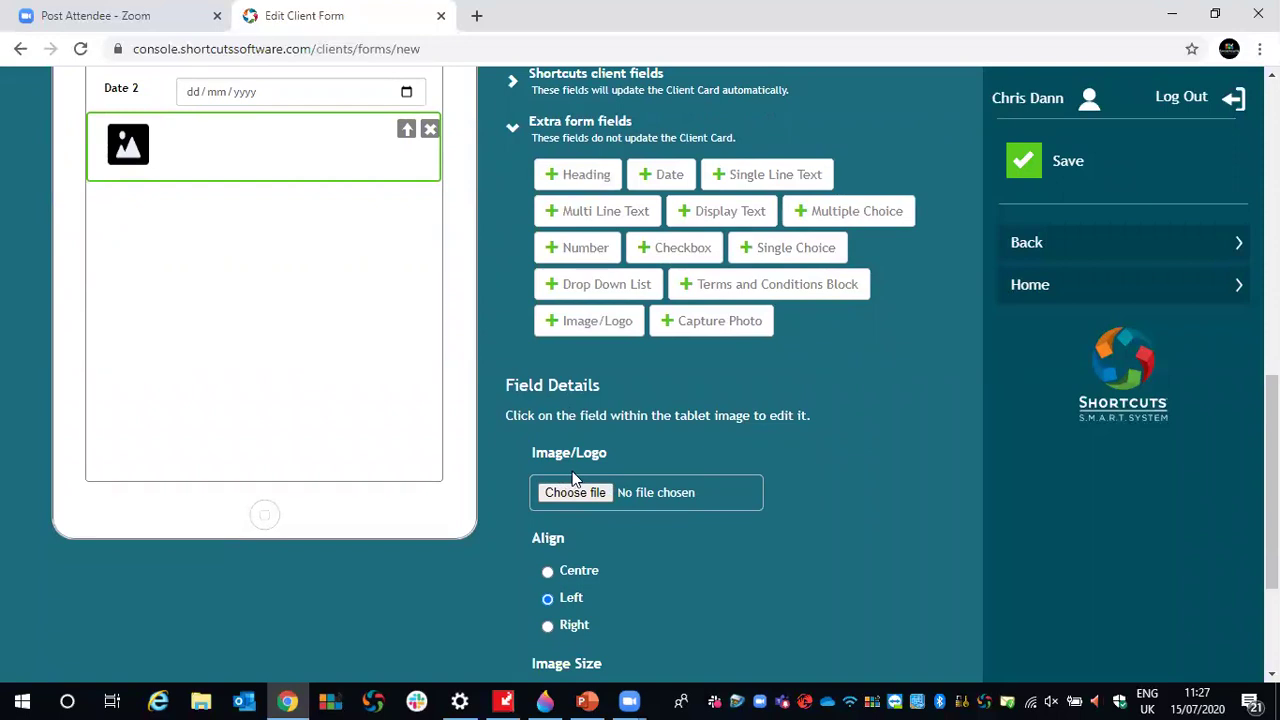
pyautogui.click(560, 494)
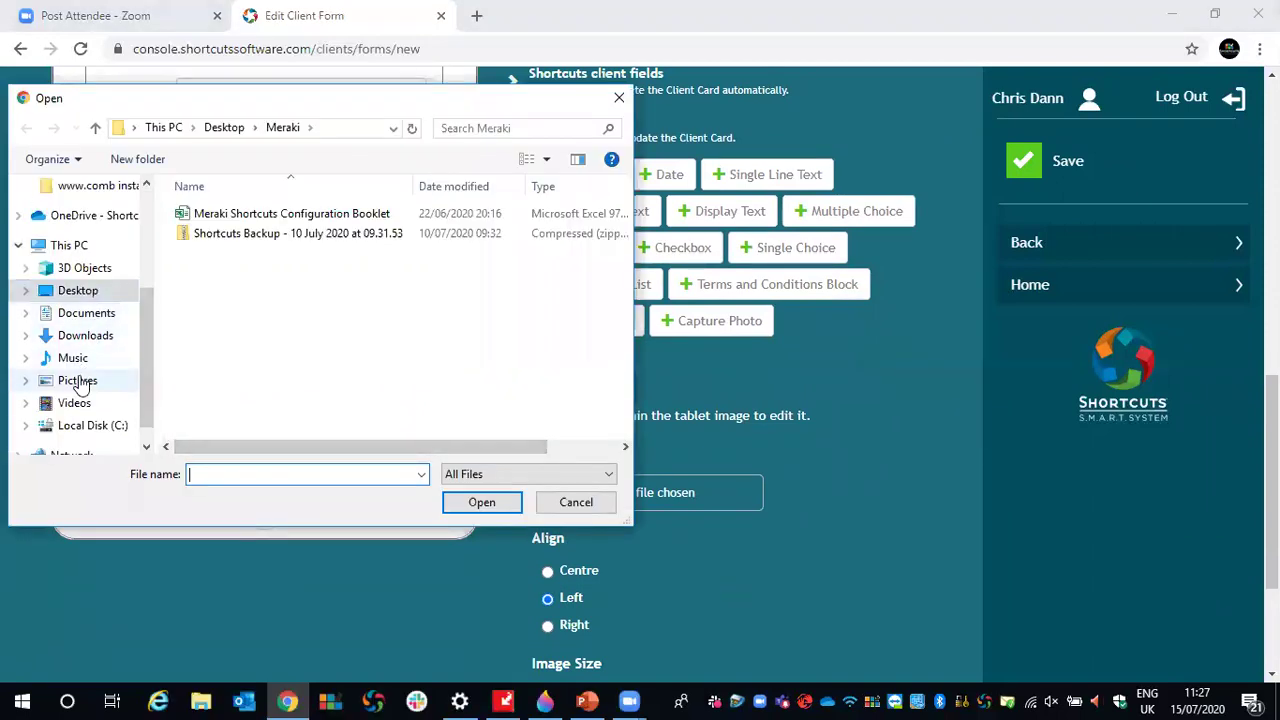
# - Load the logo image from the Pictures folder and centre it on the form
pyautogui.click(77, 380)
pyautogui.scroll(-5, 450, 360)
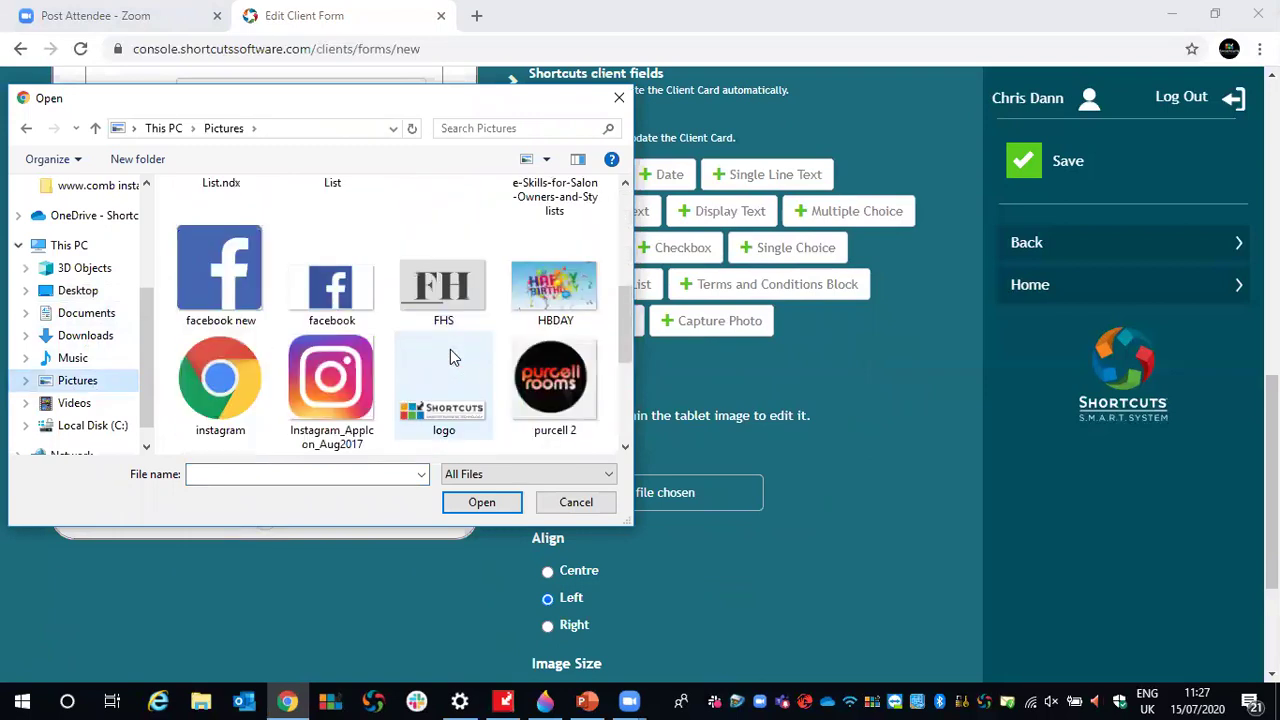
pyautogui.click(450, 352)
pyautogui.click(478, 502)
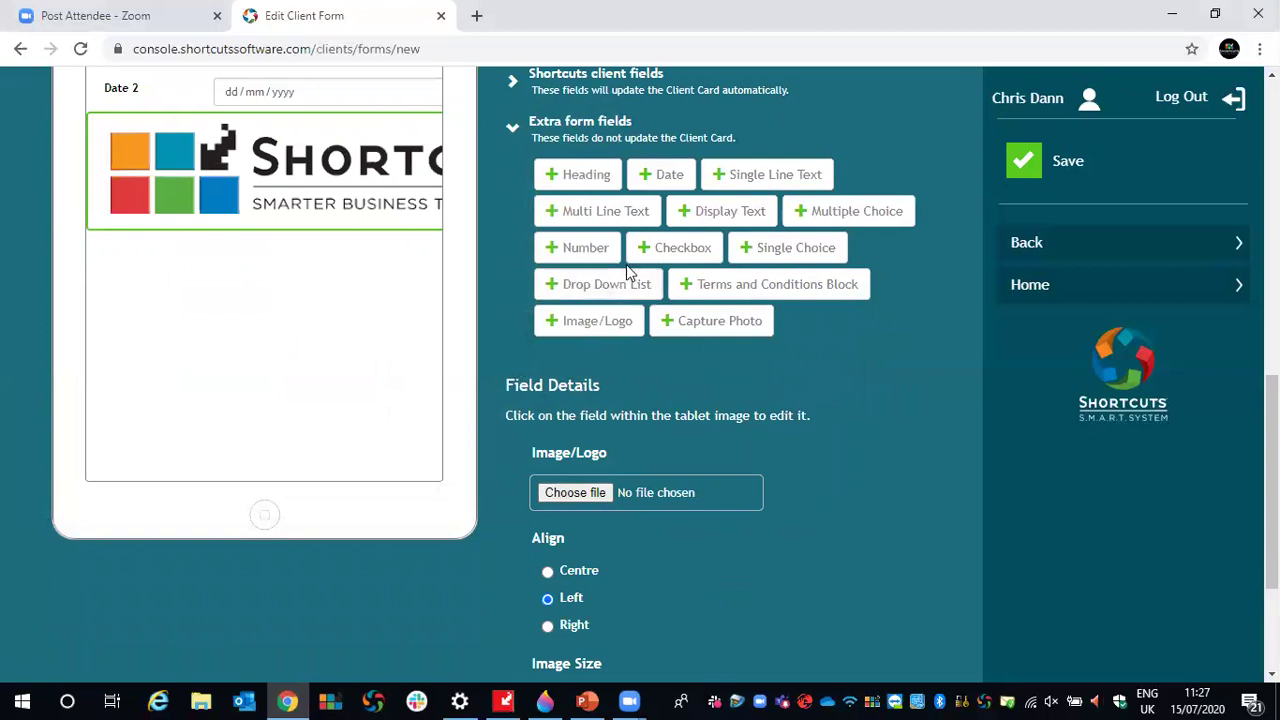
pyautogui.scroll(-2, 825, 366)
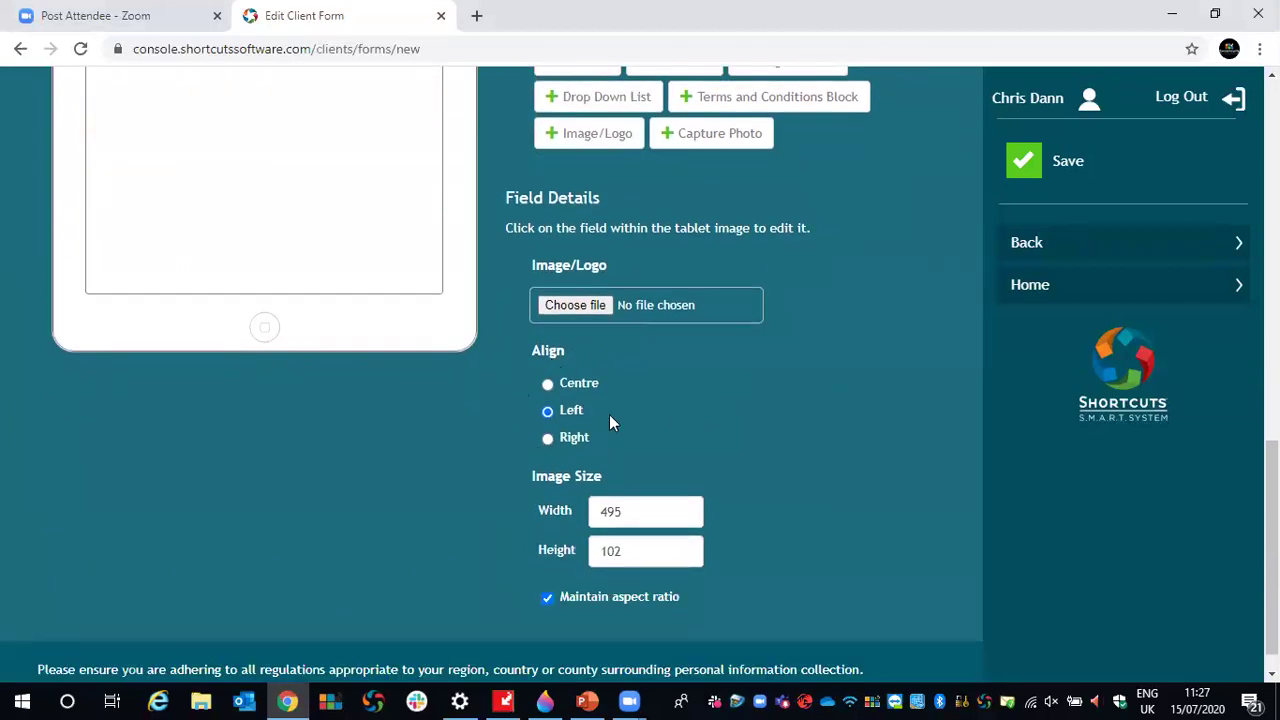
pyautogui.click(547, 387)
# - Shrink the logo, setting its height to 150
pyautogui.scroll(4, 648, 524)
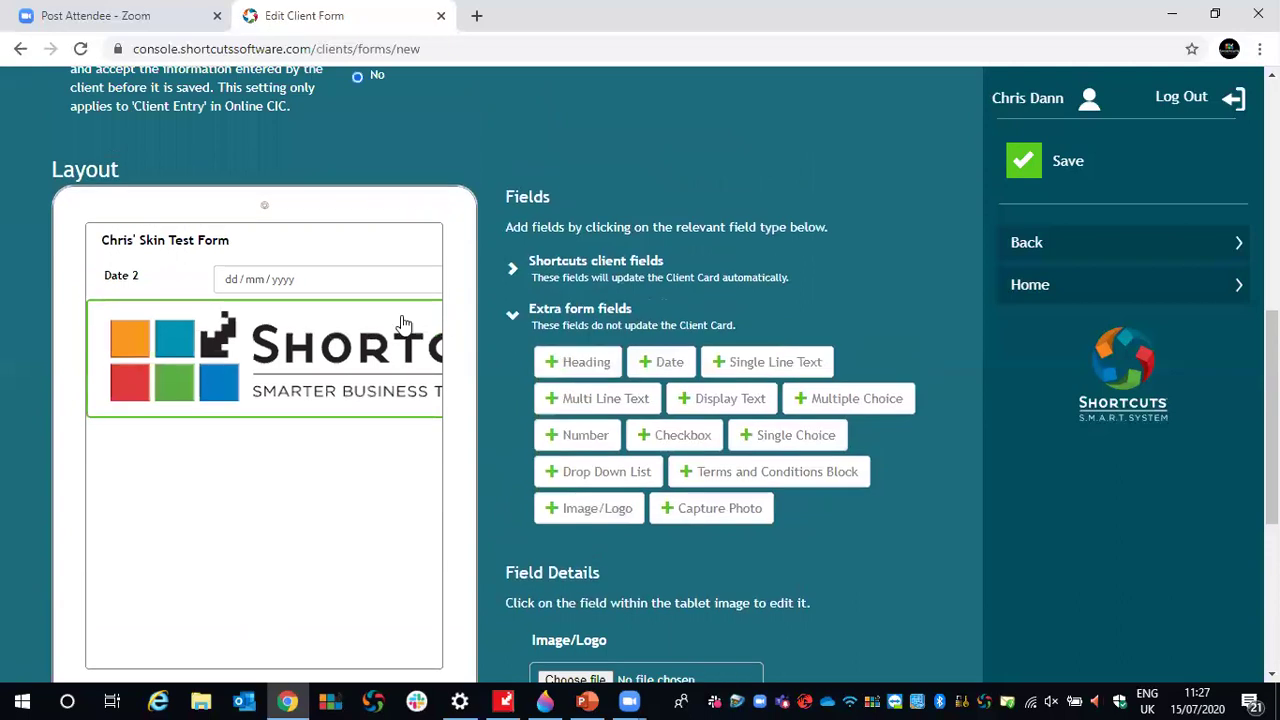
pyautogui.scroll(-4, 670, 430)
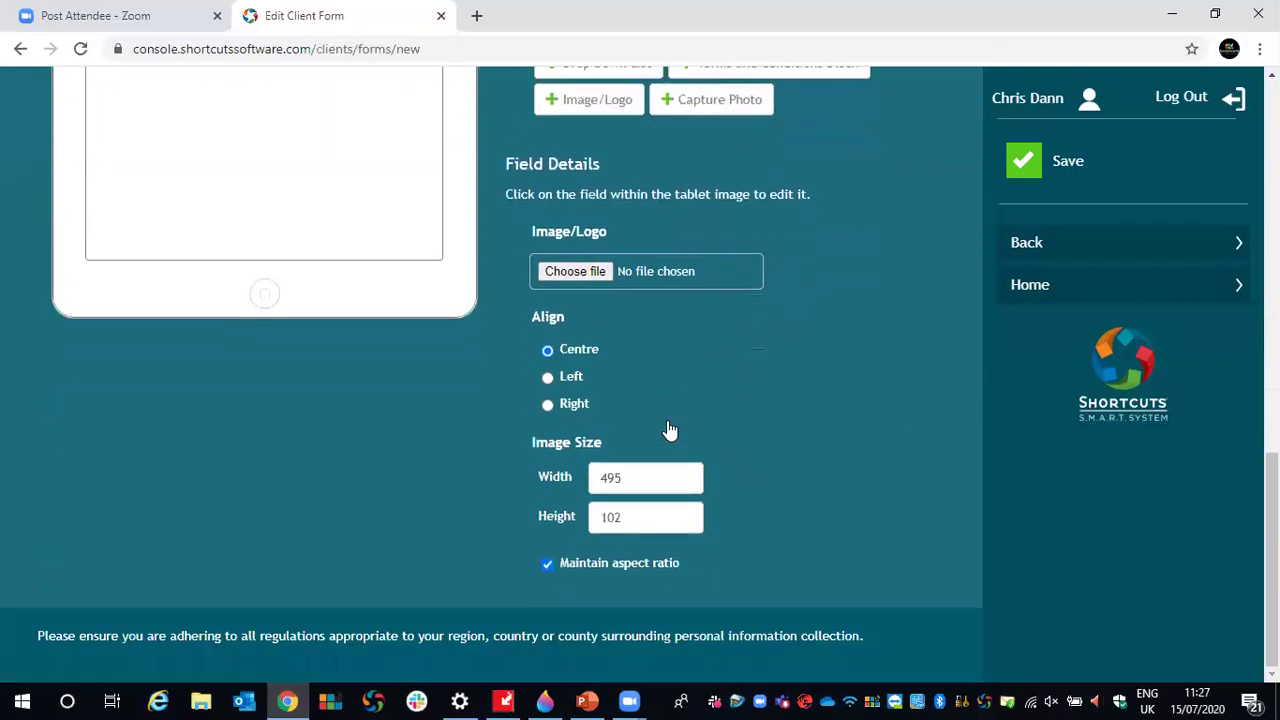
pyautogui.click(684, 484)
pyautogui.click(684, 485)
pyautogui.click(684, 485)
pyautogui.click(684, 485)
pyautogui.moveTo(684, 485); pyautogui.dragTo(598, 481)
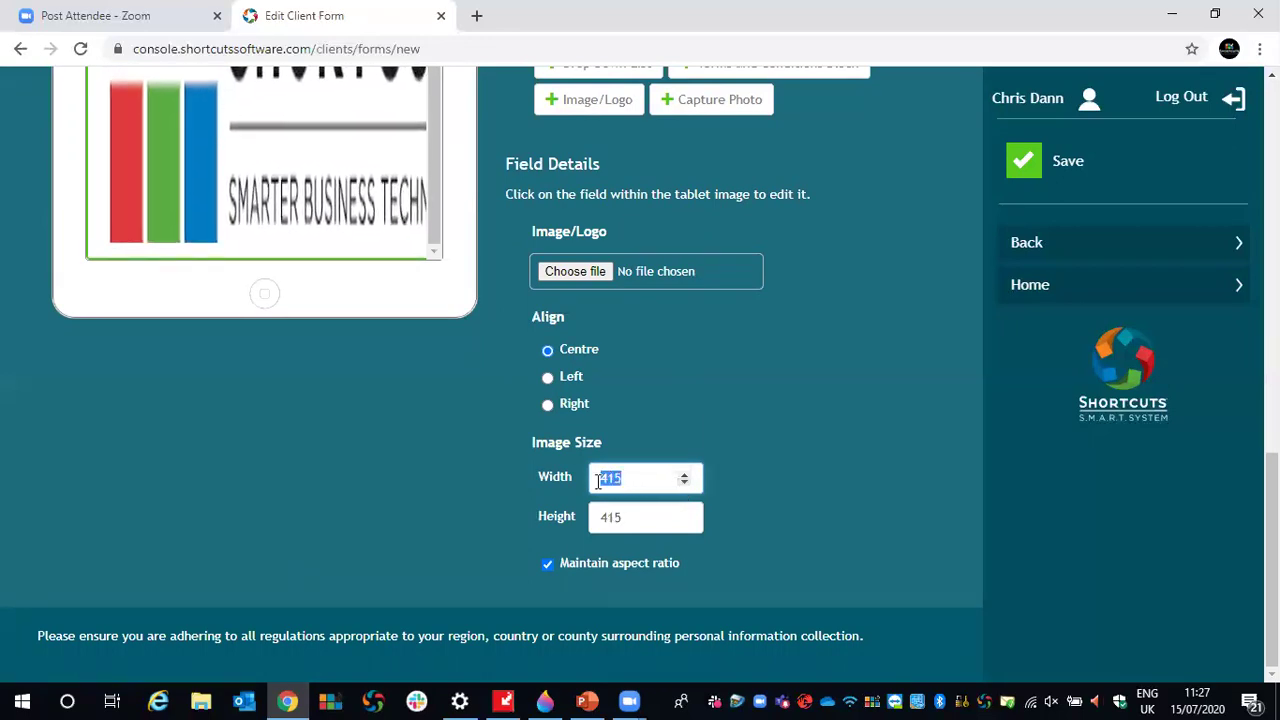
pyautogui.write('150')
# - Unlink width from height and widen the logo to 318 so it spans the form
pyautogui.scroll(2, 757, 399)
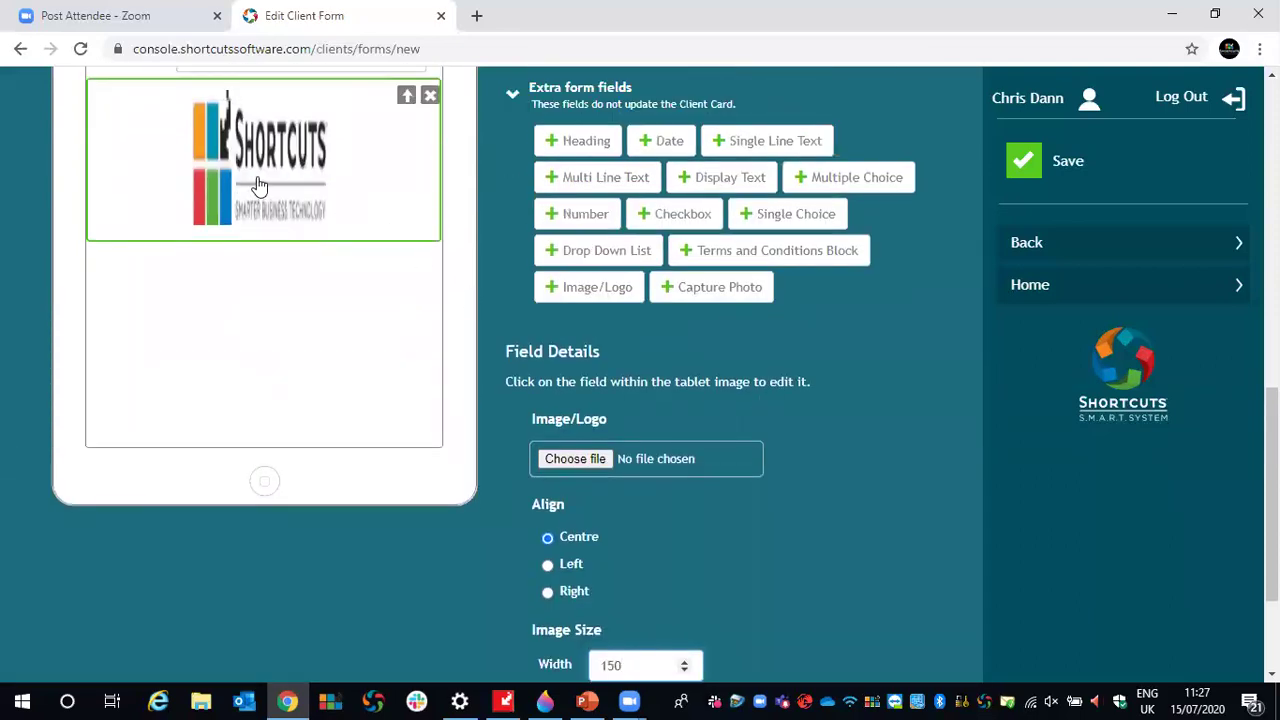
pyautogui.scroll(-2, 750, 470)
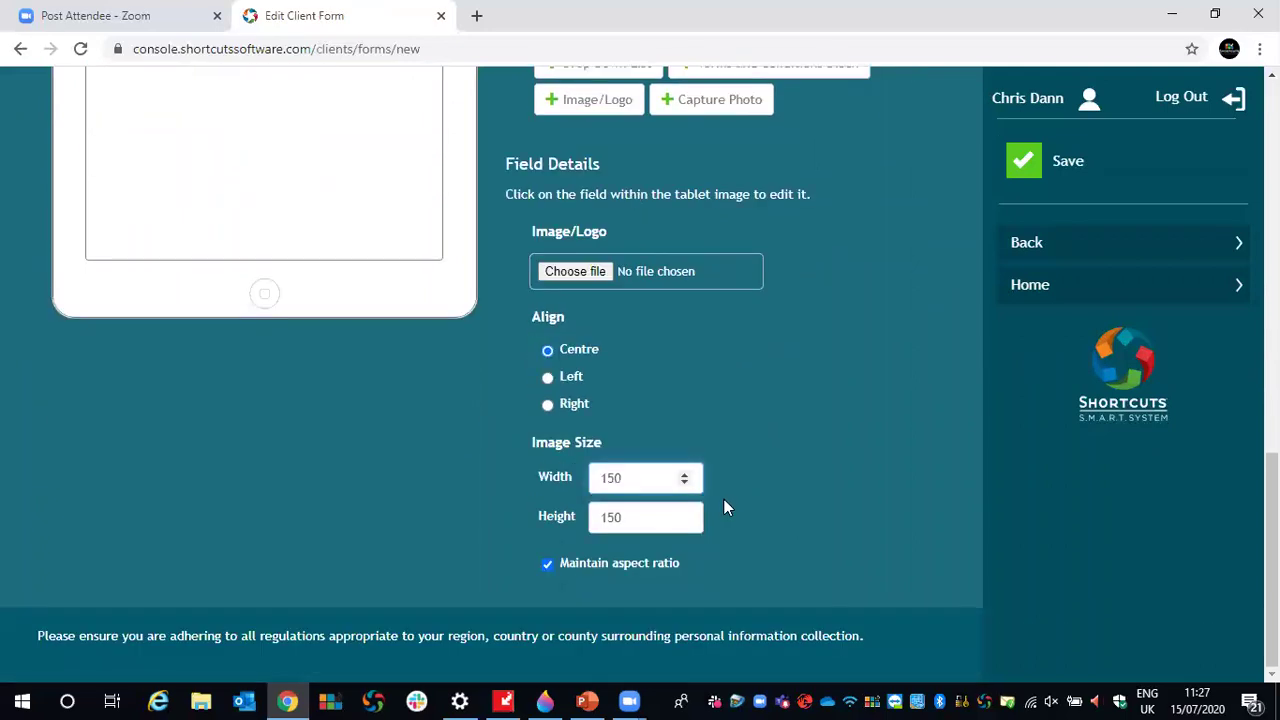
pyautogui.scroll(1, 723, 498)
pyautogui.scroll(-1, 751, 491)
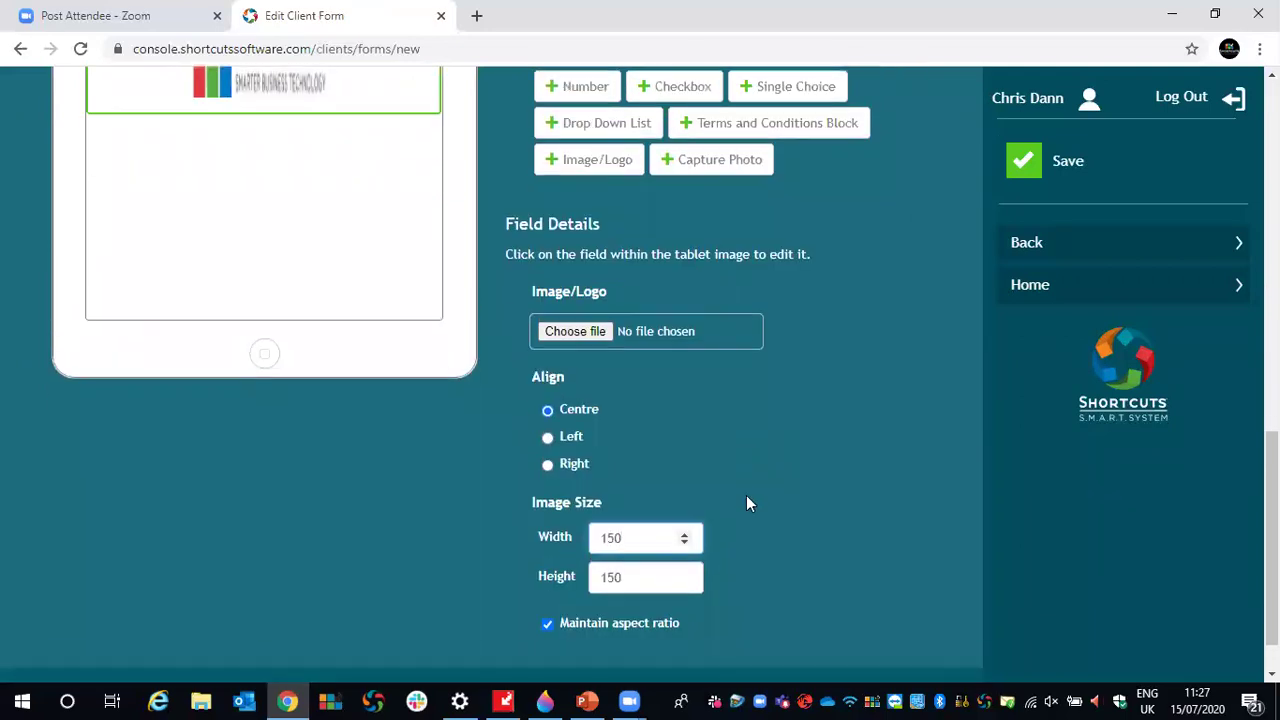
pyautogui.click(549, 563)
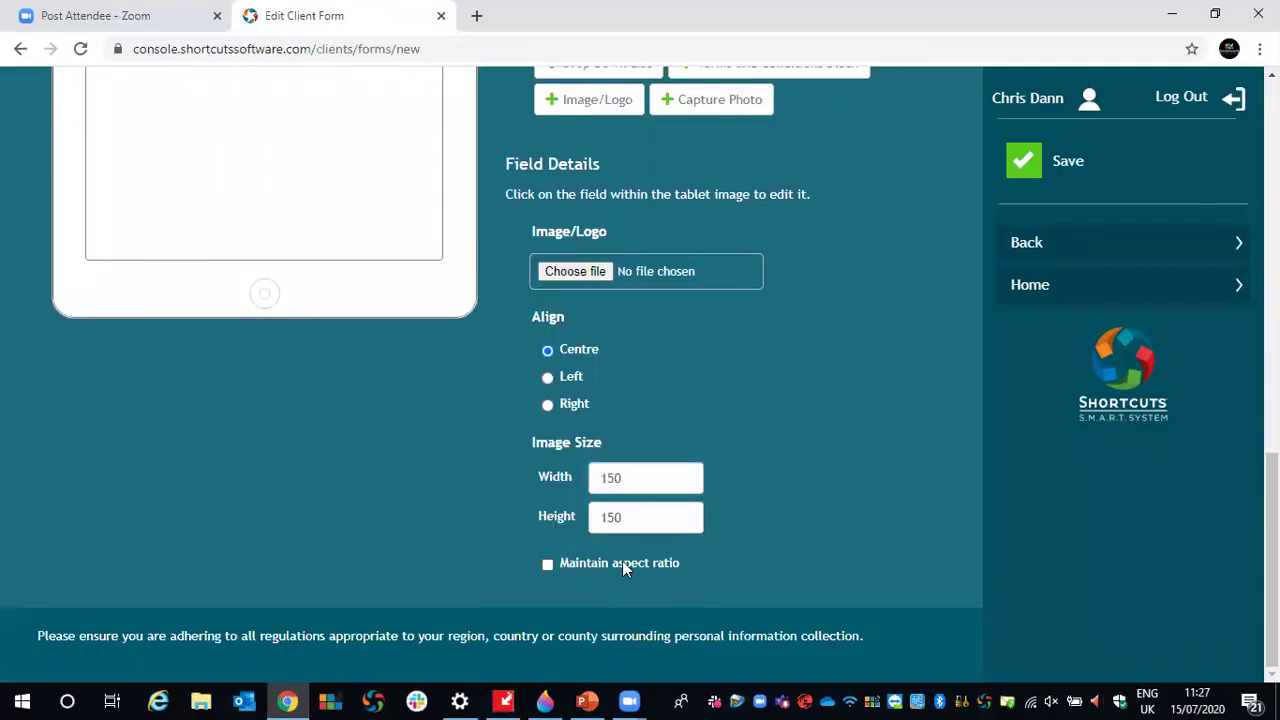
pyautogui.click(685, 474)
pyautogui.scroll(3, 776, 474)
pyautogui.scroll(-2, 768, 502)
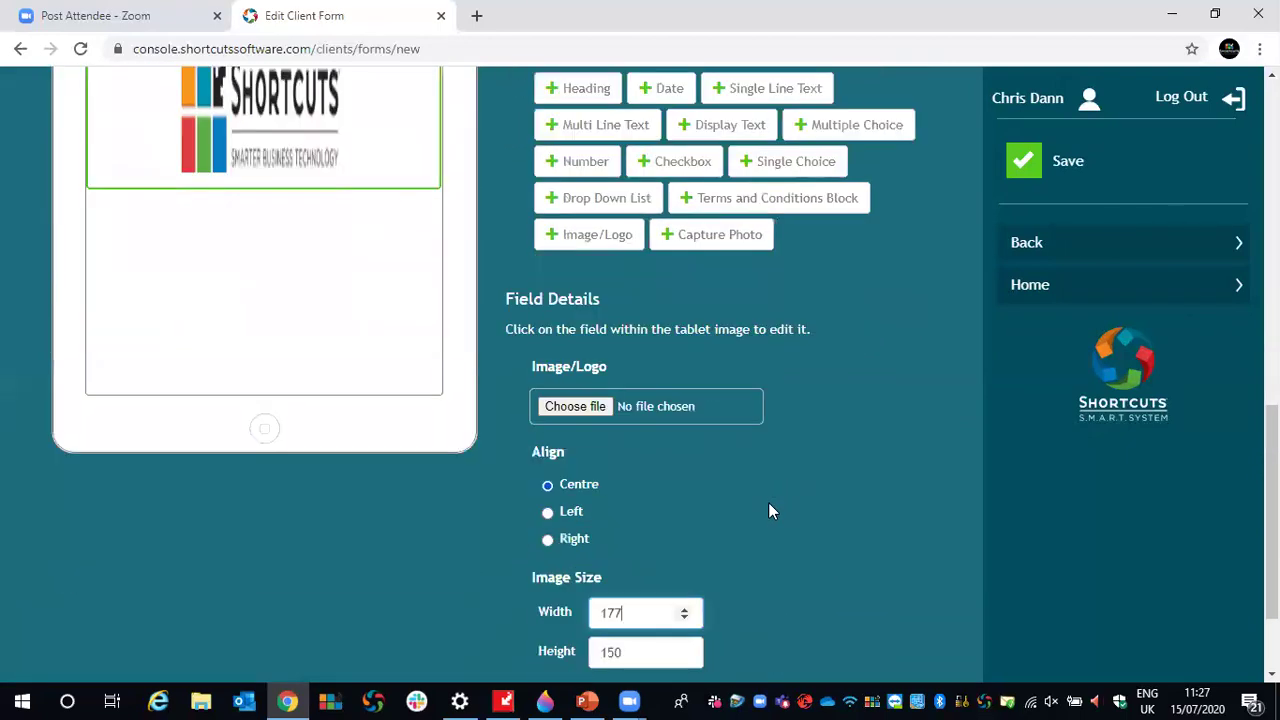
pyautogui.click(684, 567)
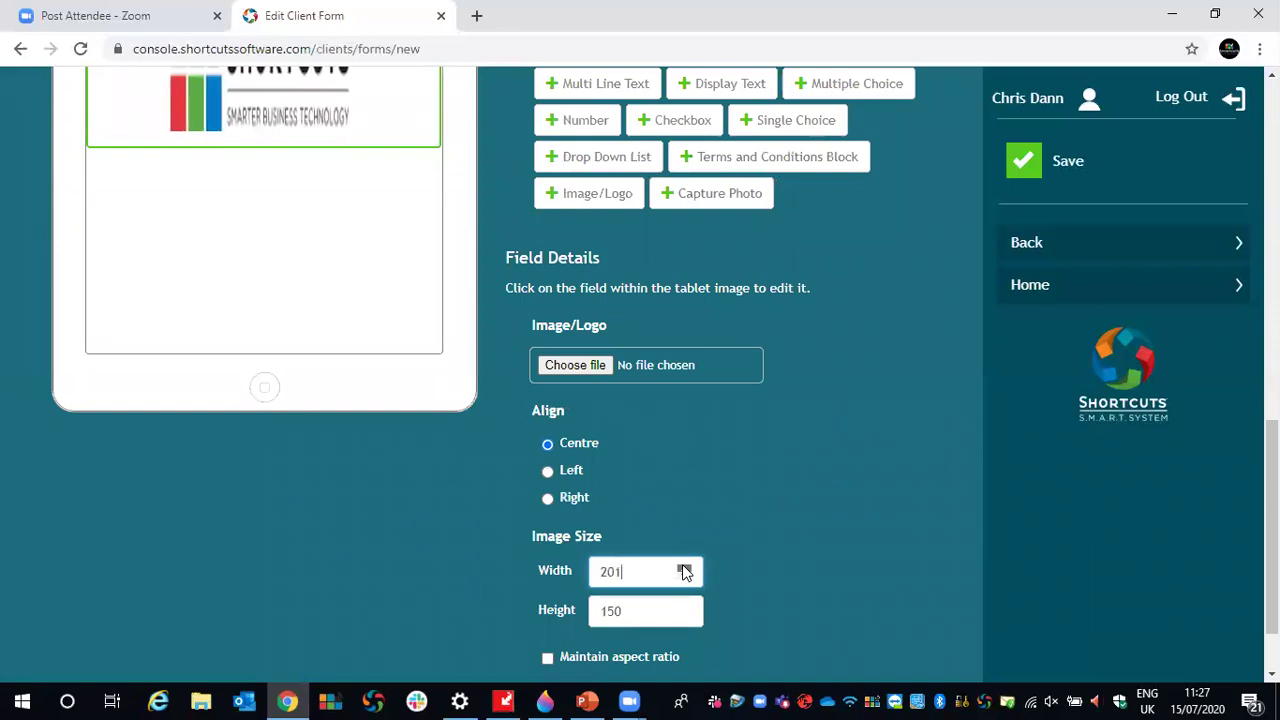
pyautogui.moveTo(684, 567); pyautogui.dragTo(684, 567)
pyautogui.scroll(3, 757, 533)
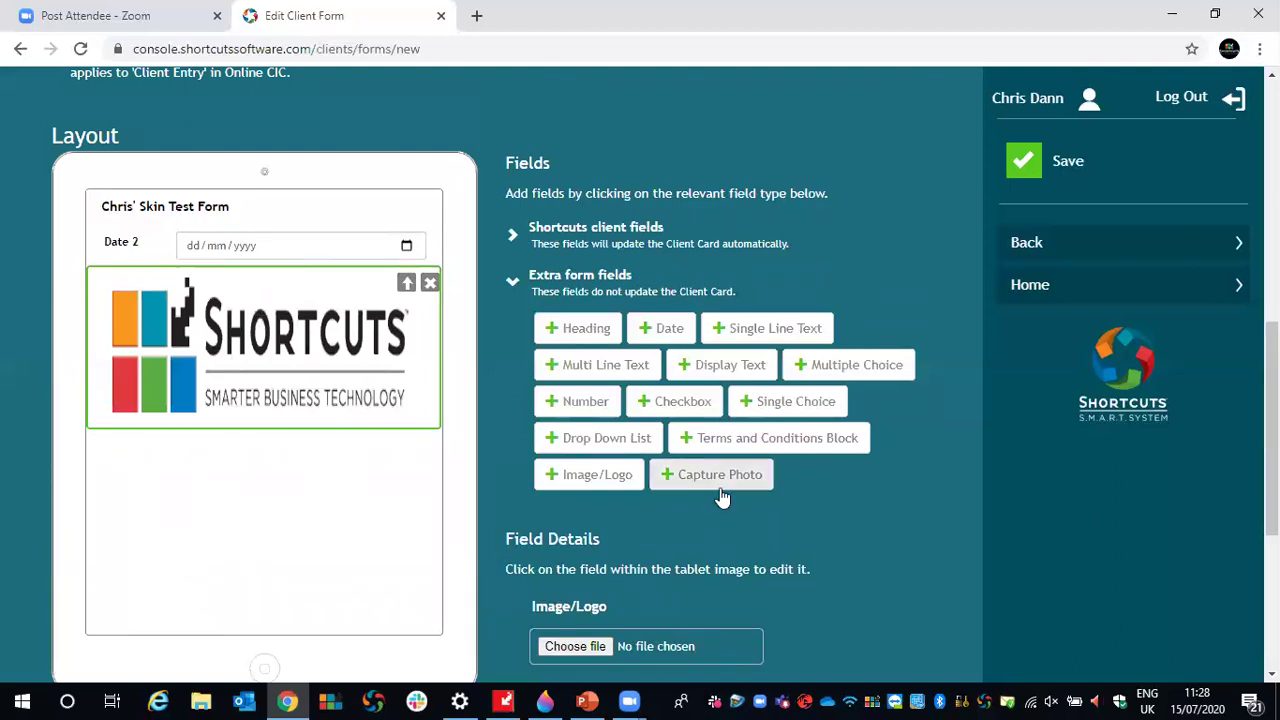
# - Add First Name, Last Name, Address Line 1, Town, Post Code, Mobile and EMail client fields
pyautogui.click(512, 287)
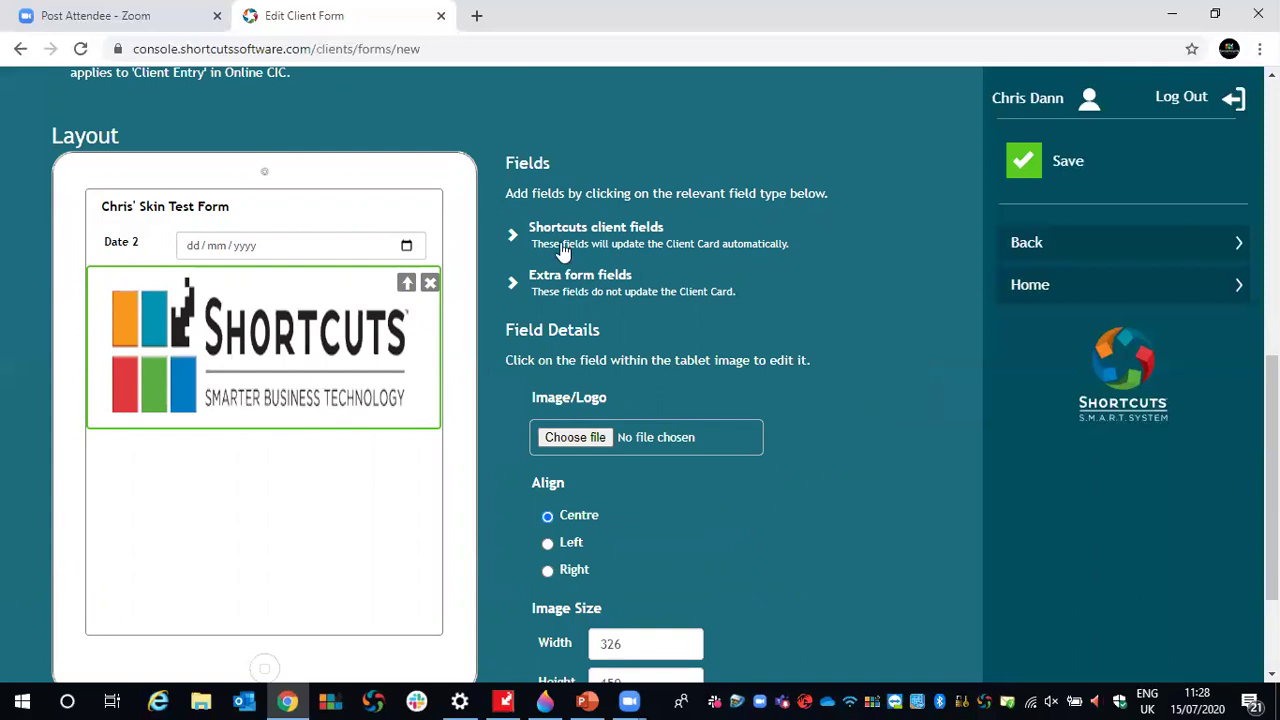
pyautogui.click(512, 238)
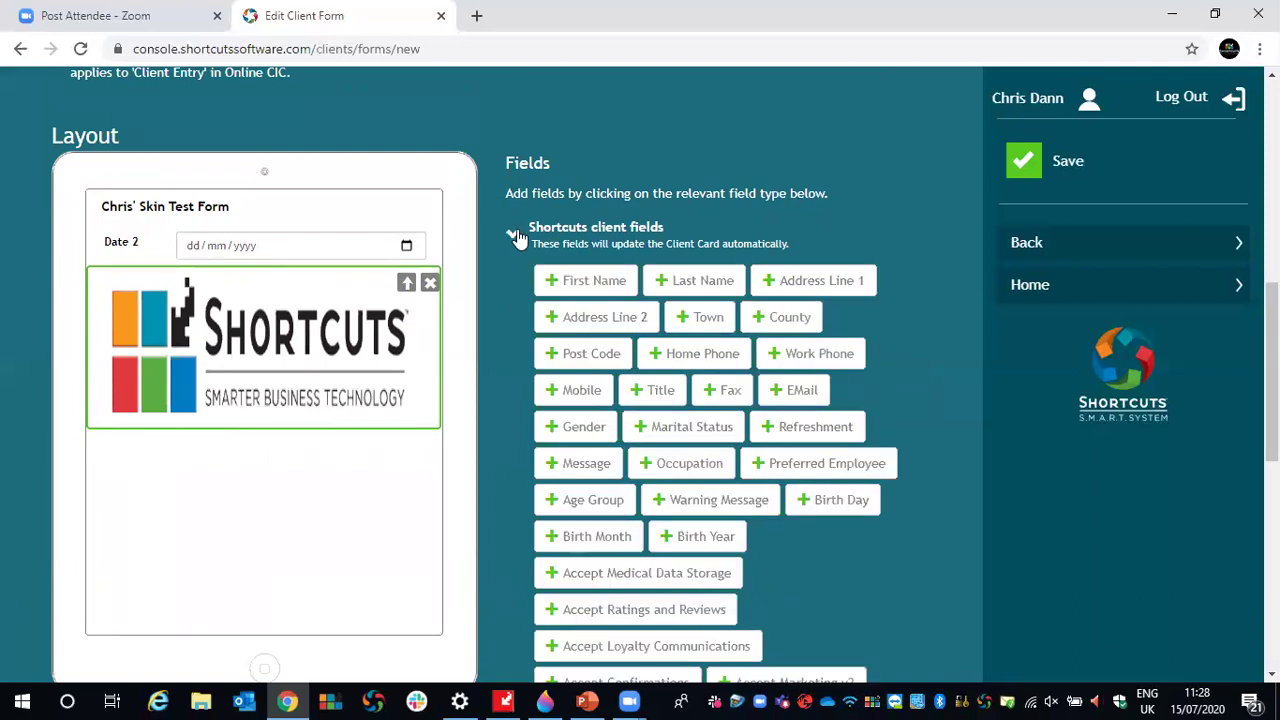
pyautogui.click(586, 280)
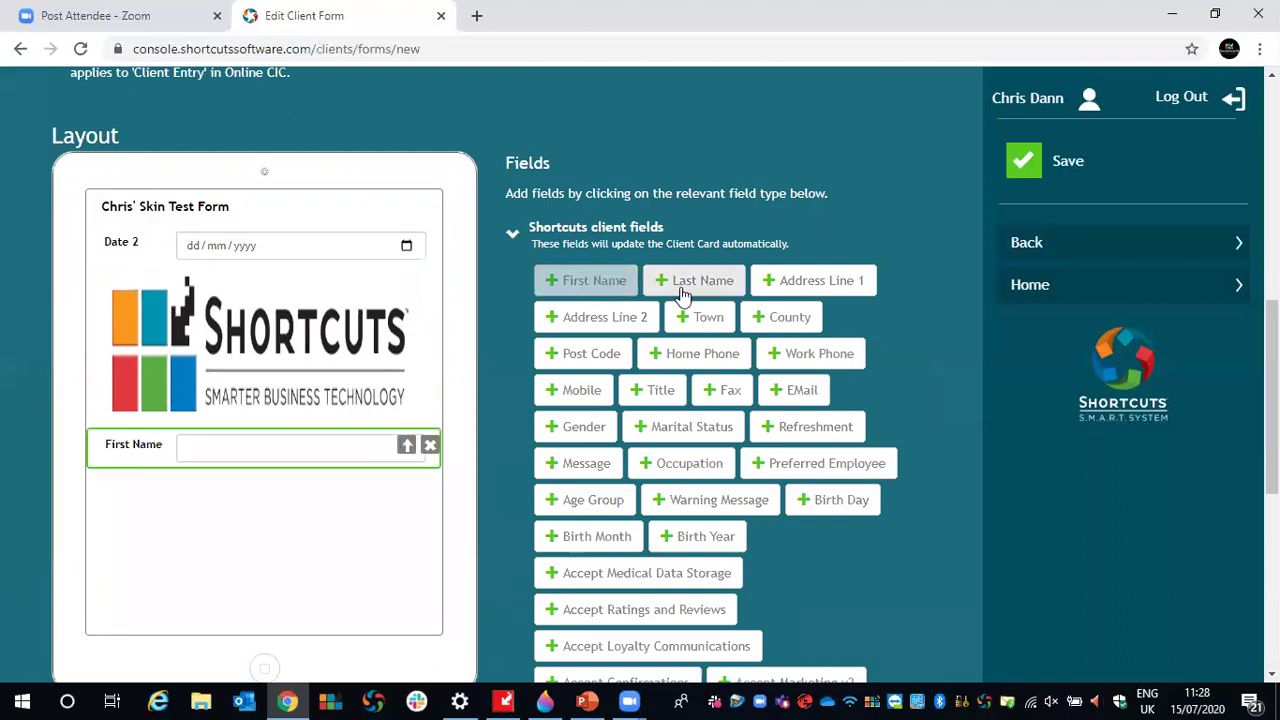
pyautogui.click(686, 284)
pyautogui.click(813, 290)
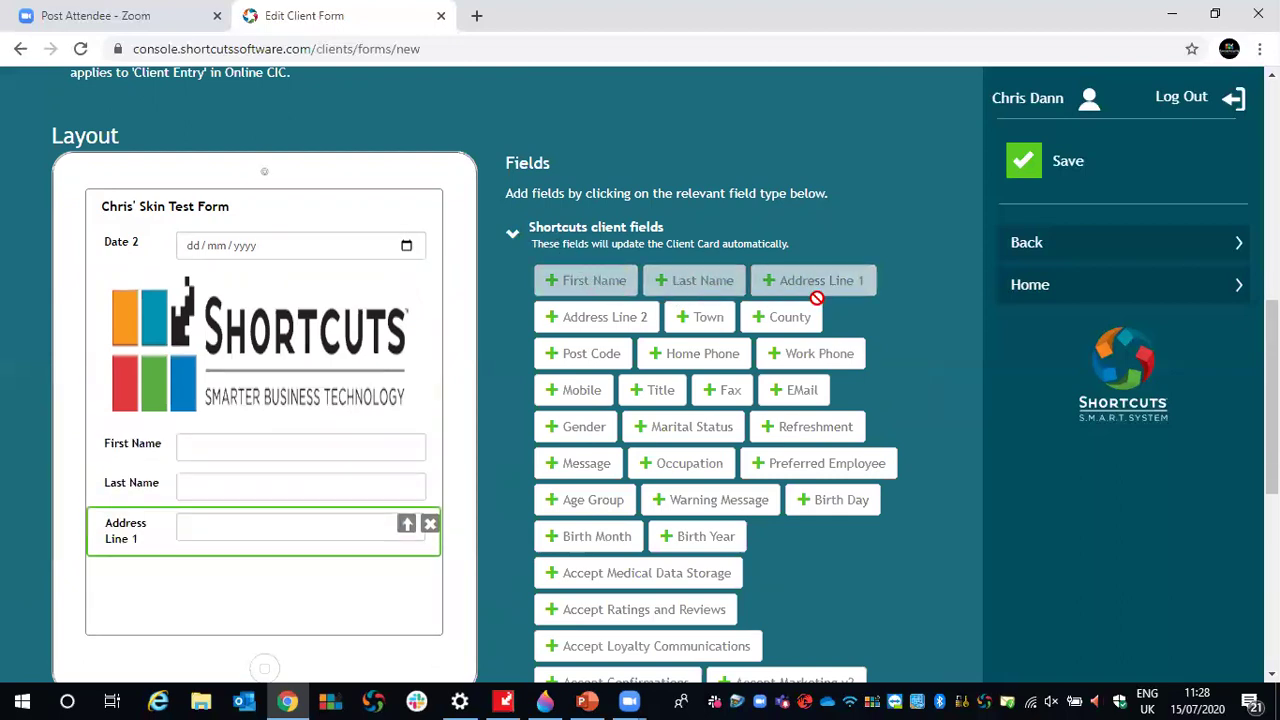
pyautogui.click(705, 318)
pyautogui.click(590, 353)
pyautogui.click(583, 395)
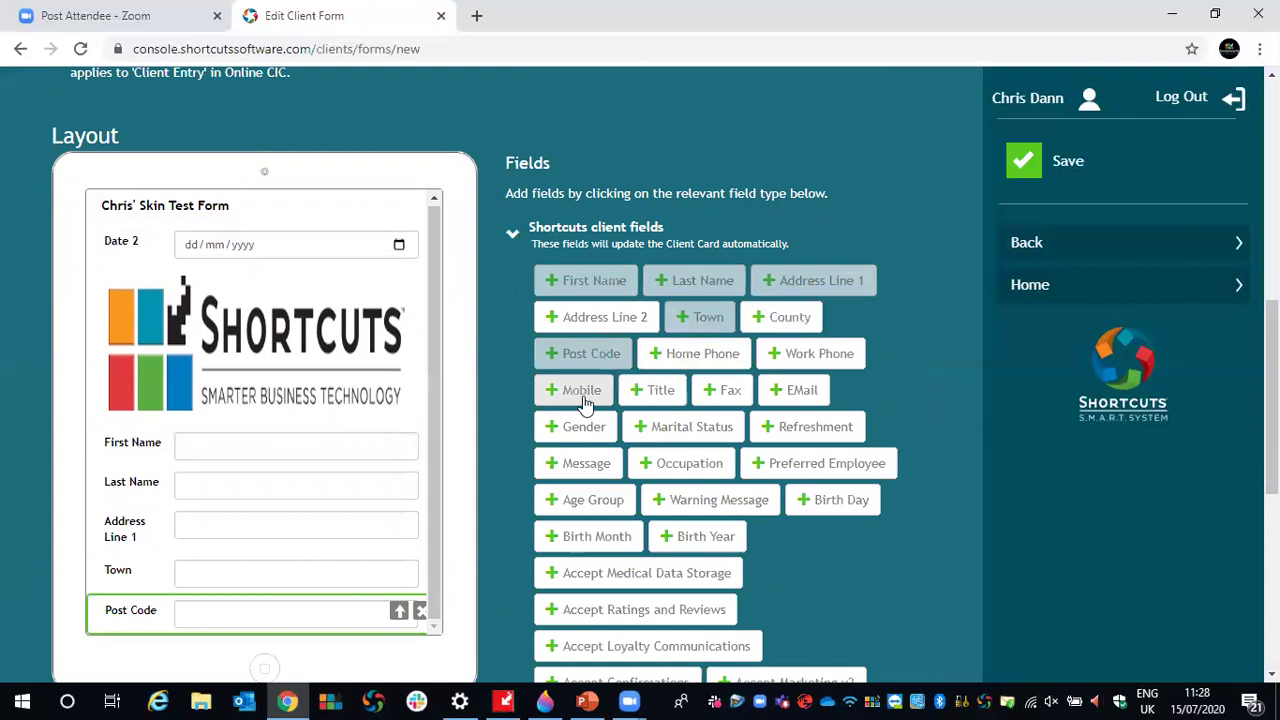
pyautogui.click(792, 294)
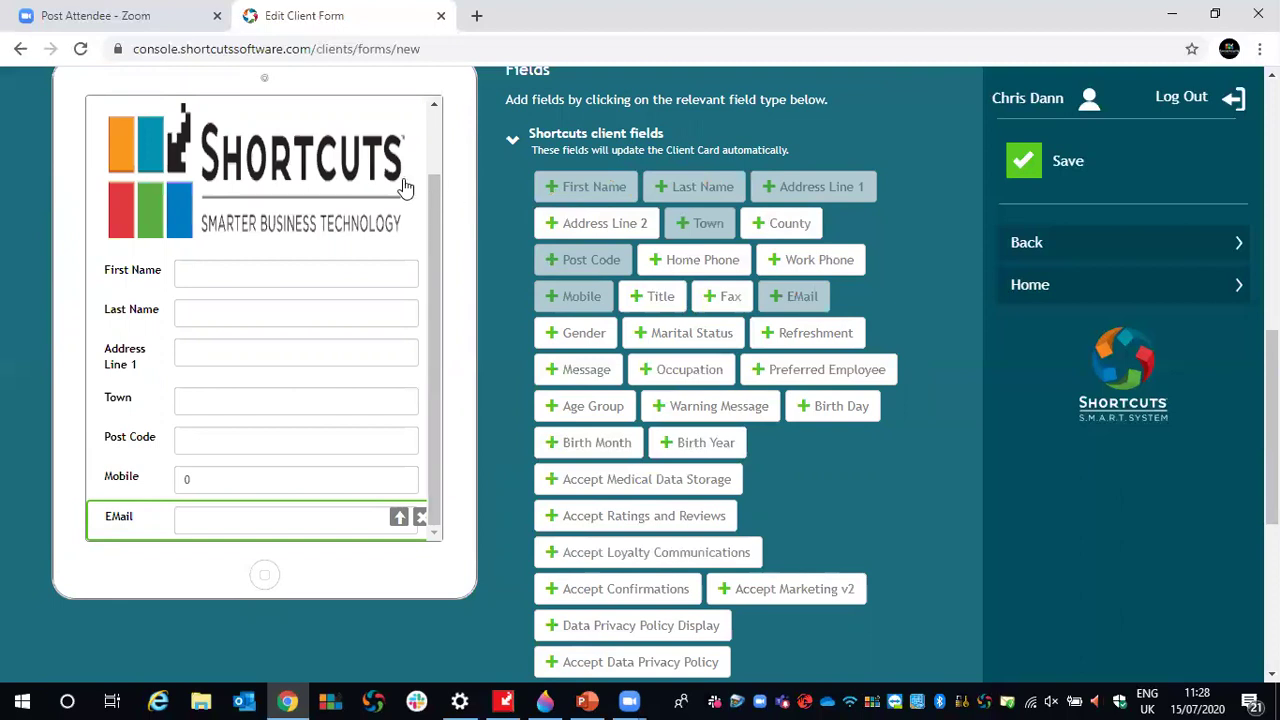
pyautogui.click(209, 271)
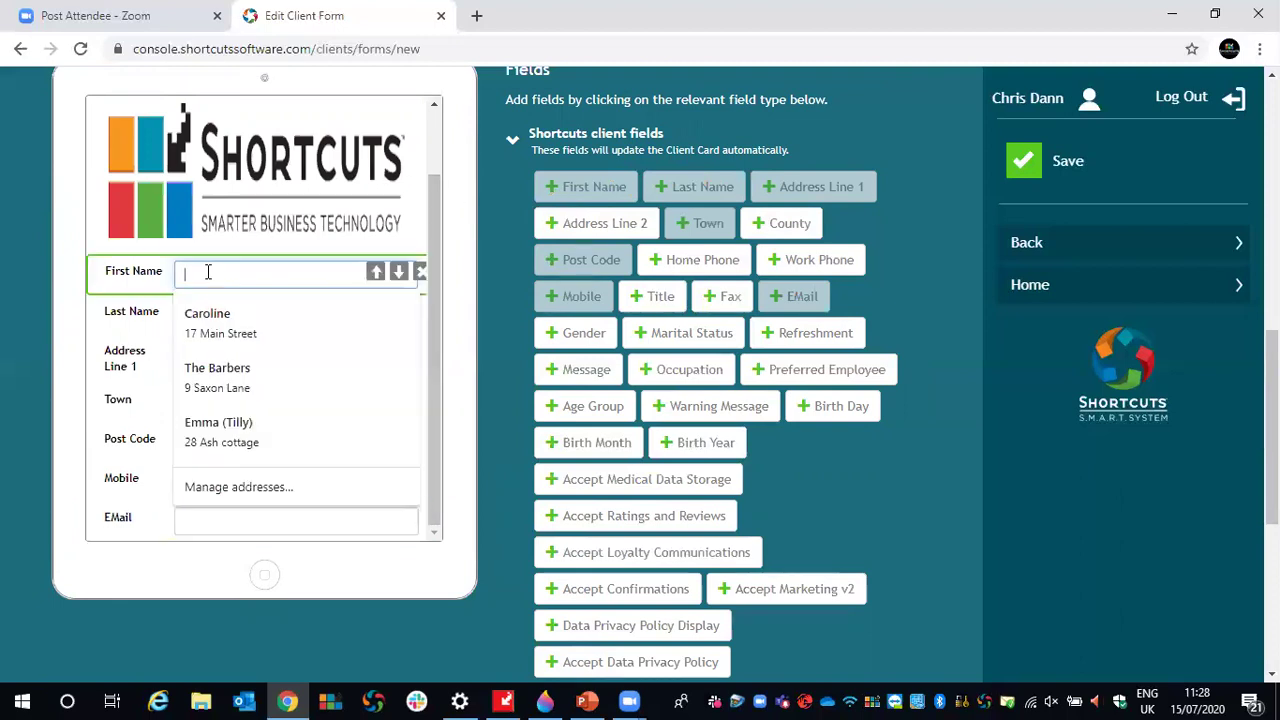
pyautogui.click(455, 180)
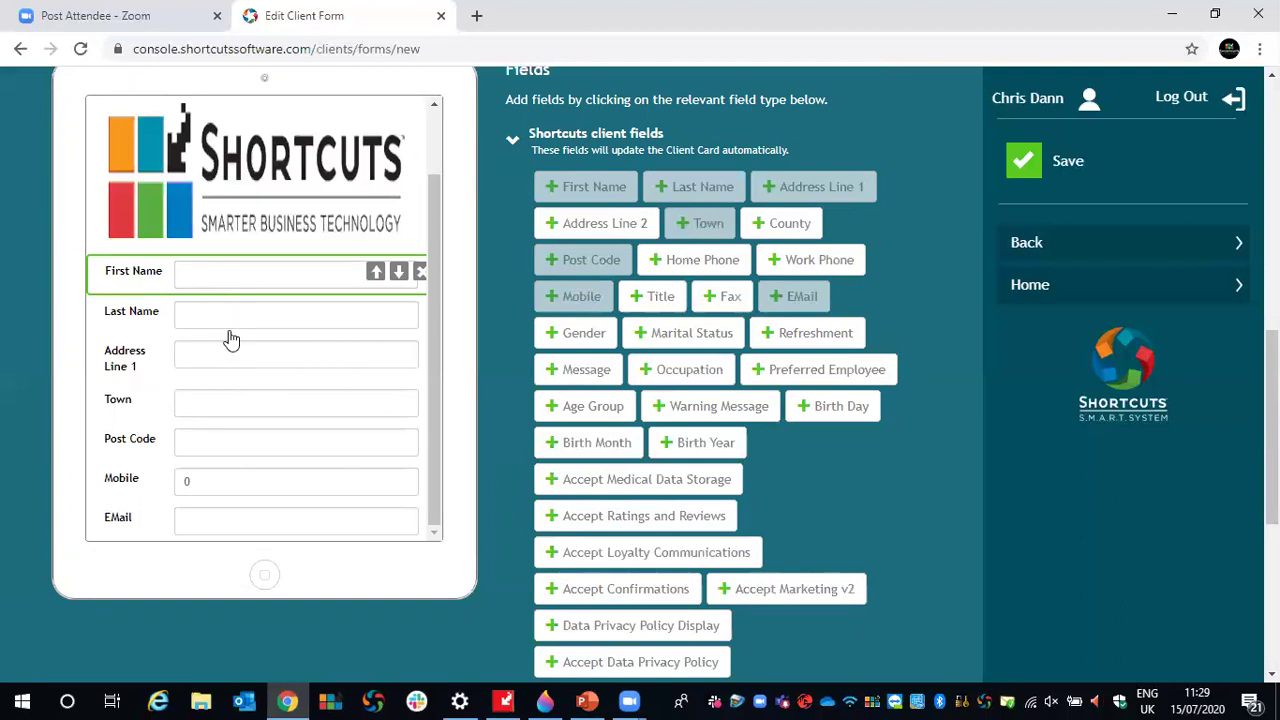
# - Scroll the Fields panel and expand the Extra form fields list
pyautogui.scroll(-2, 905, 289)
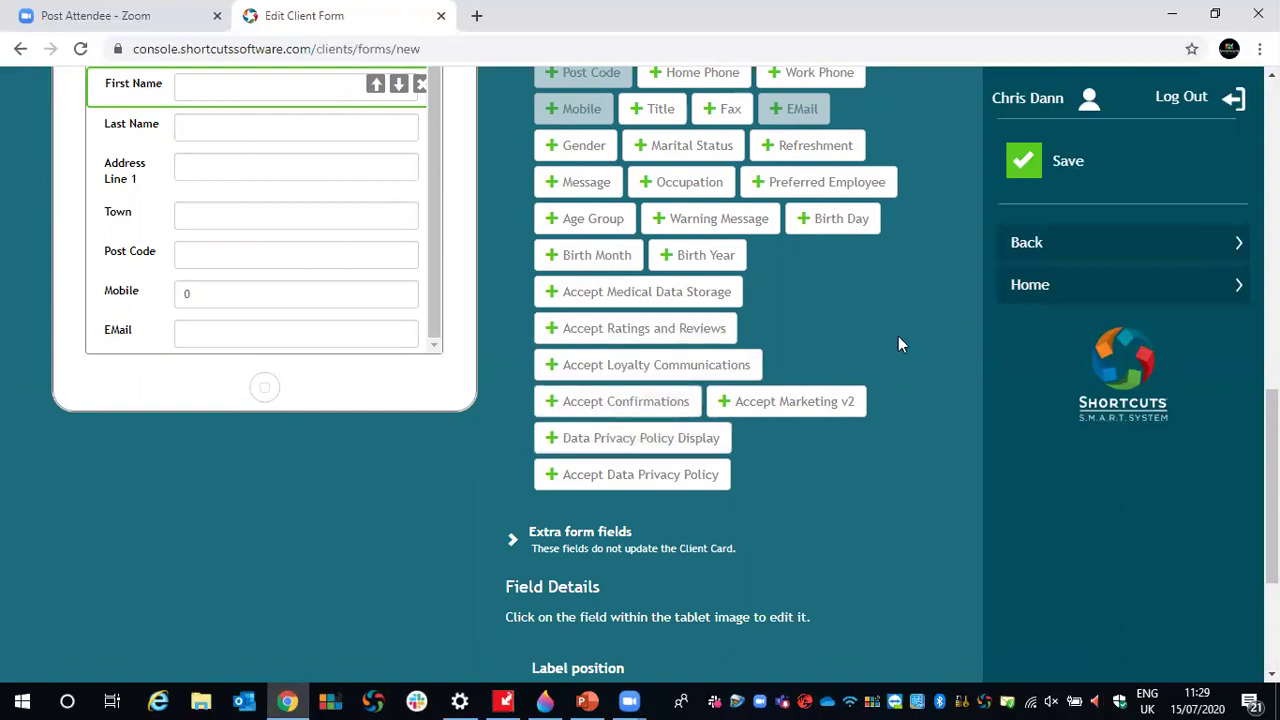
pyautogui.scroll(2, 897, 340)
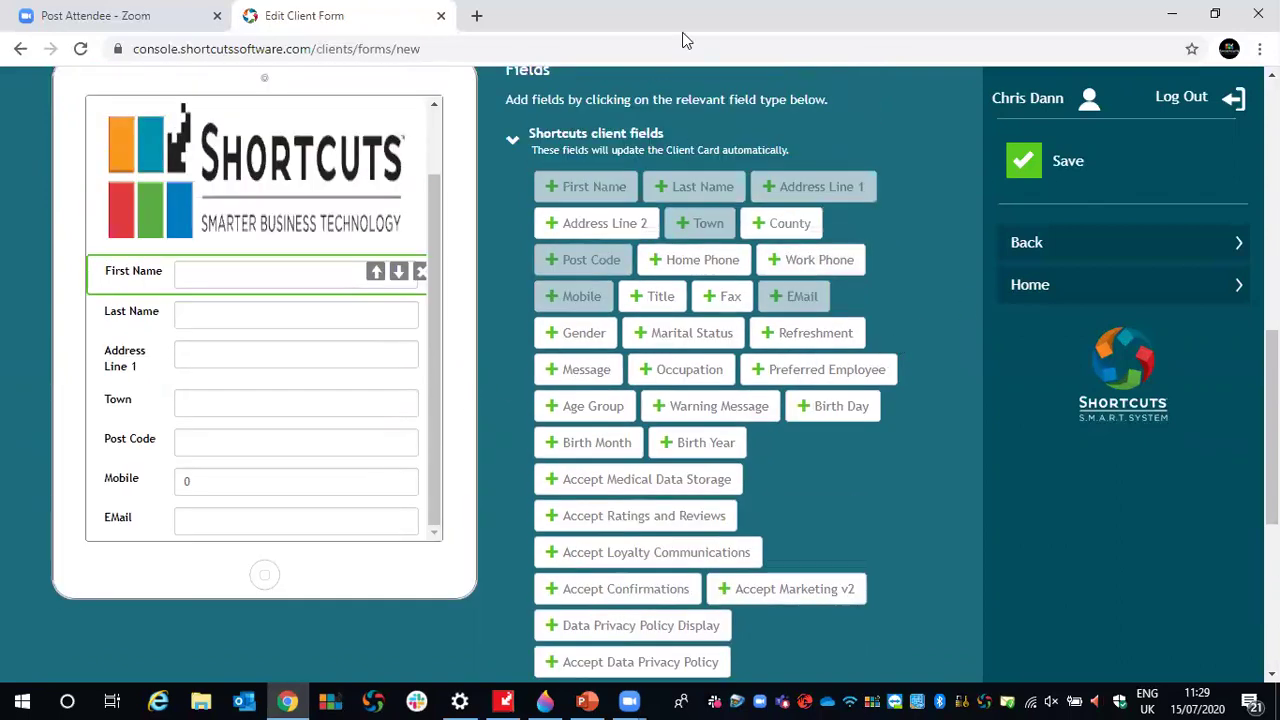
pyautogui.click(377, 276)
pyautogui.scroll(-1, 437, 233)
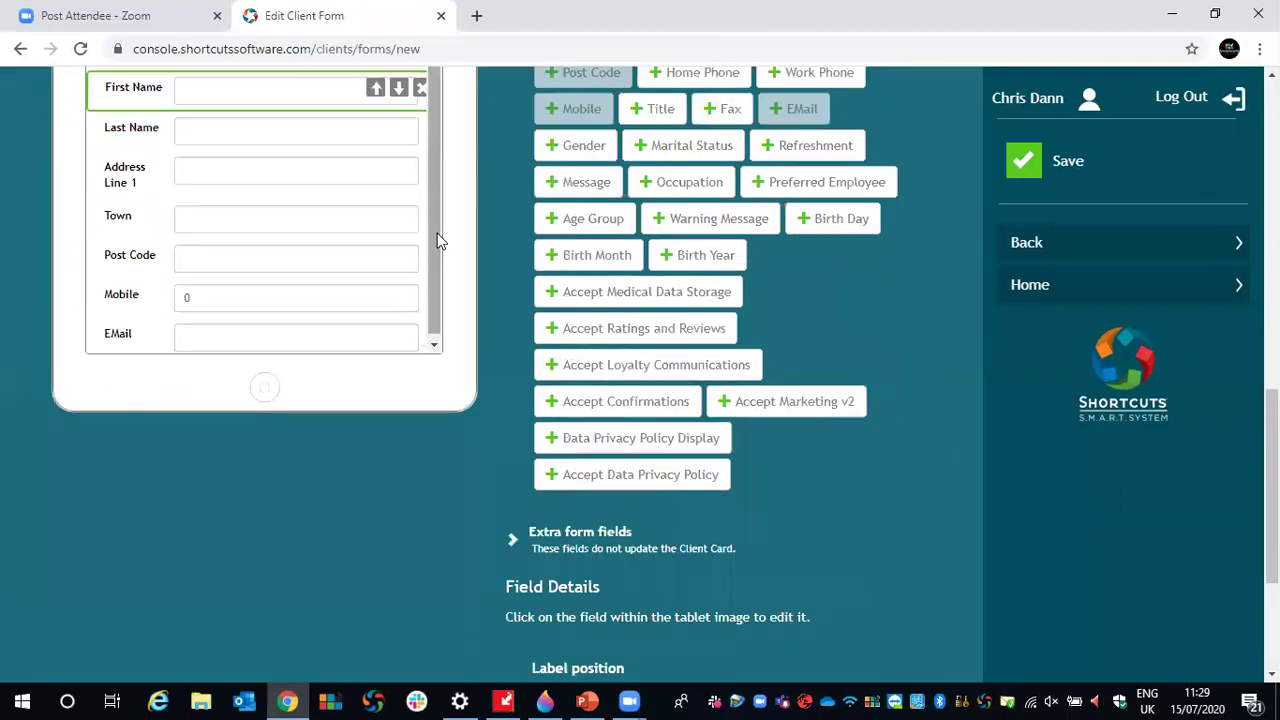
pyautogui.scroll(1, 895, 430)
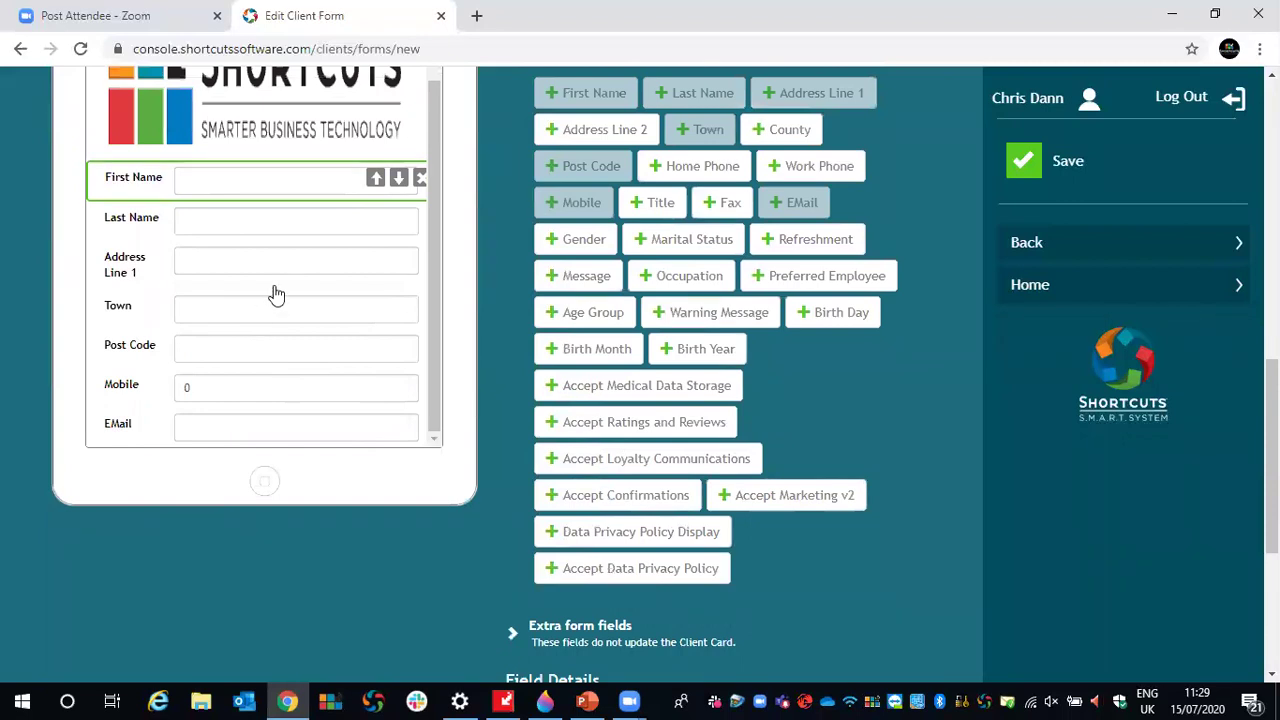
pyautogui.scroll(-1, 789, 362)
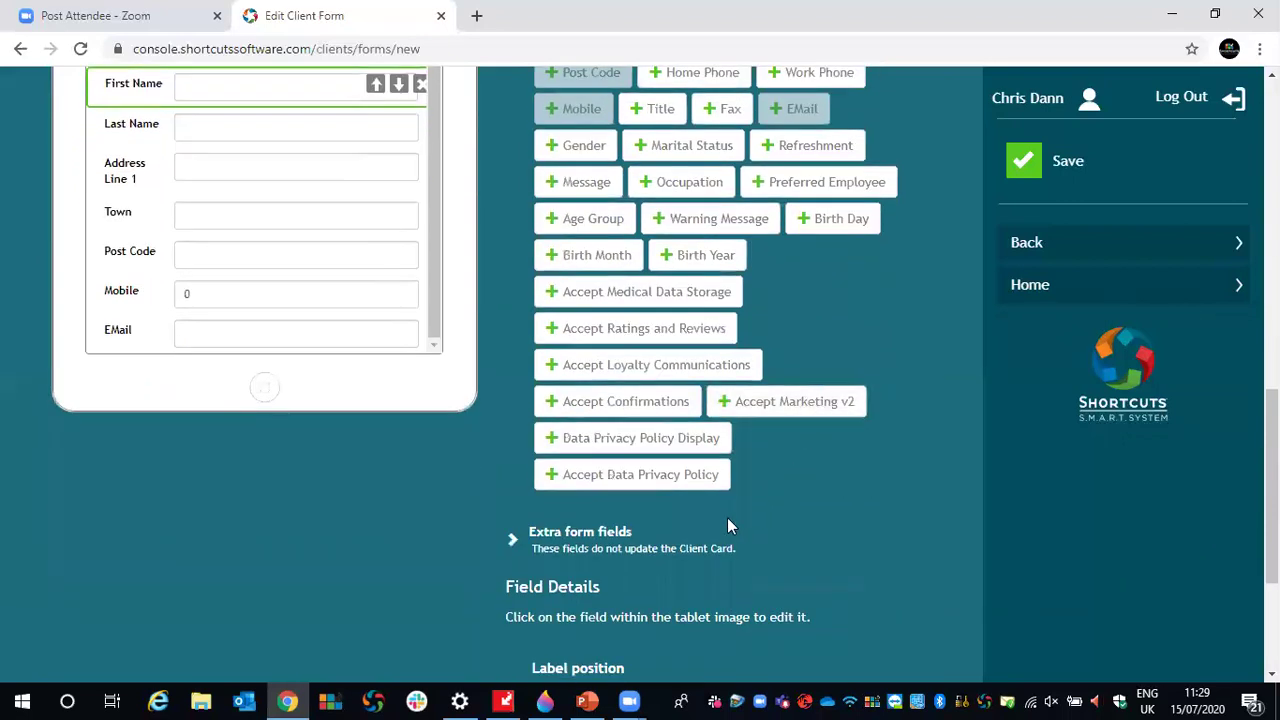
pyautogui.click(512, 540)
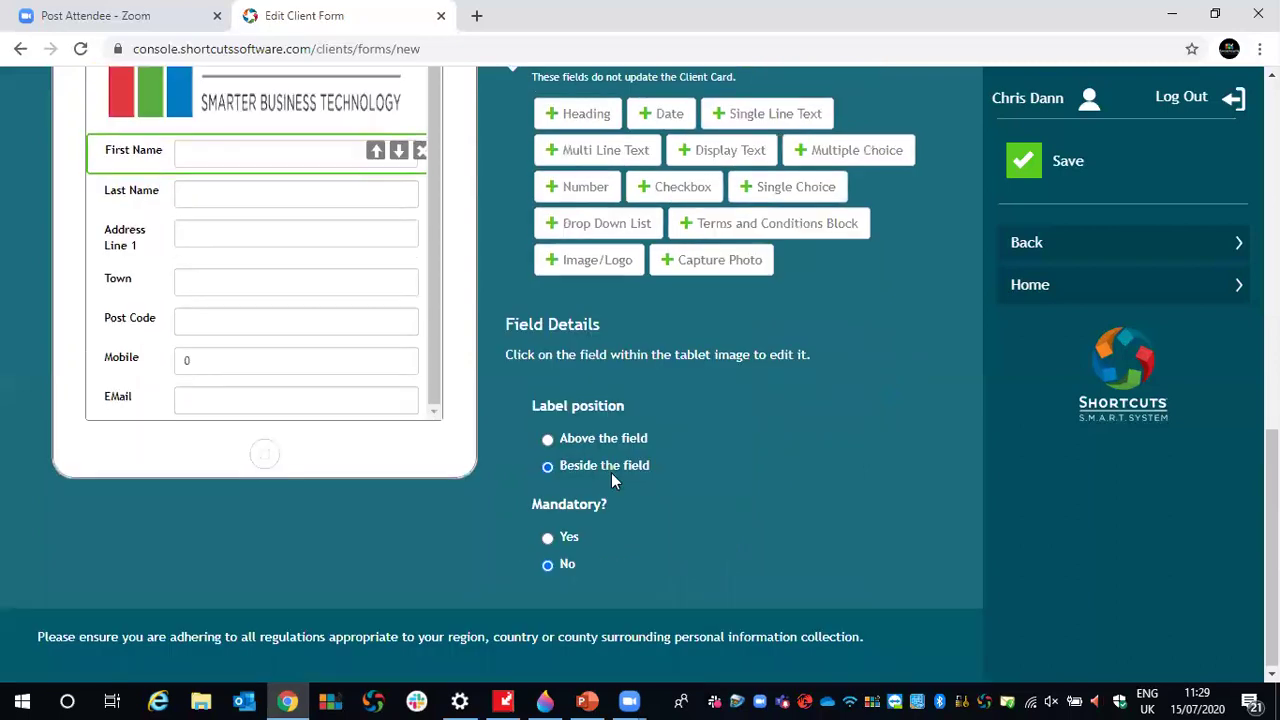
pyautogui.scroll(1, 611, 472)
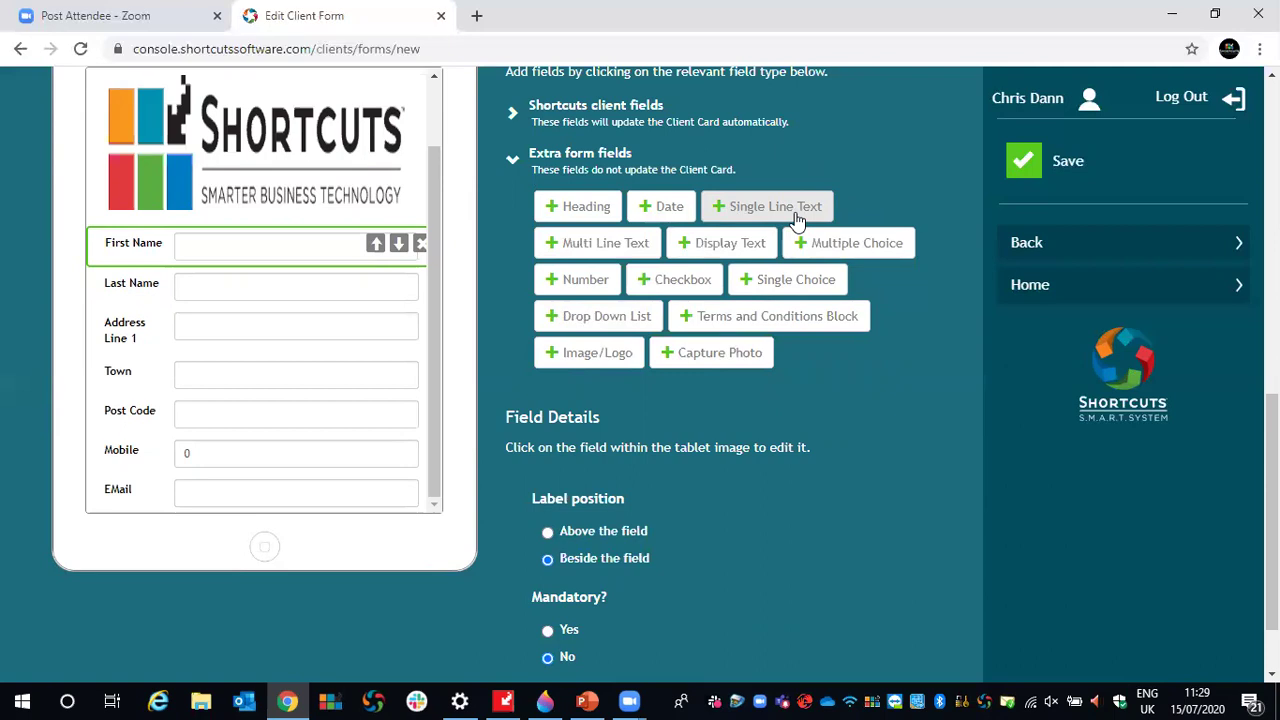
pyautogui.click(730, 207)
pyautogui.scroll(-2, 805, 292)
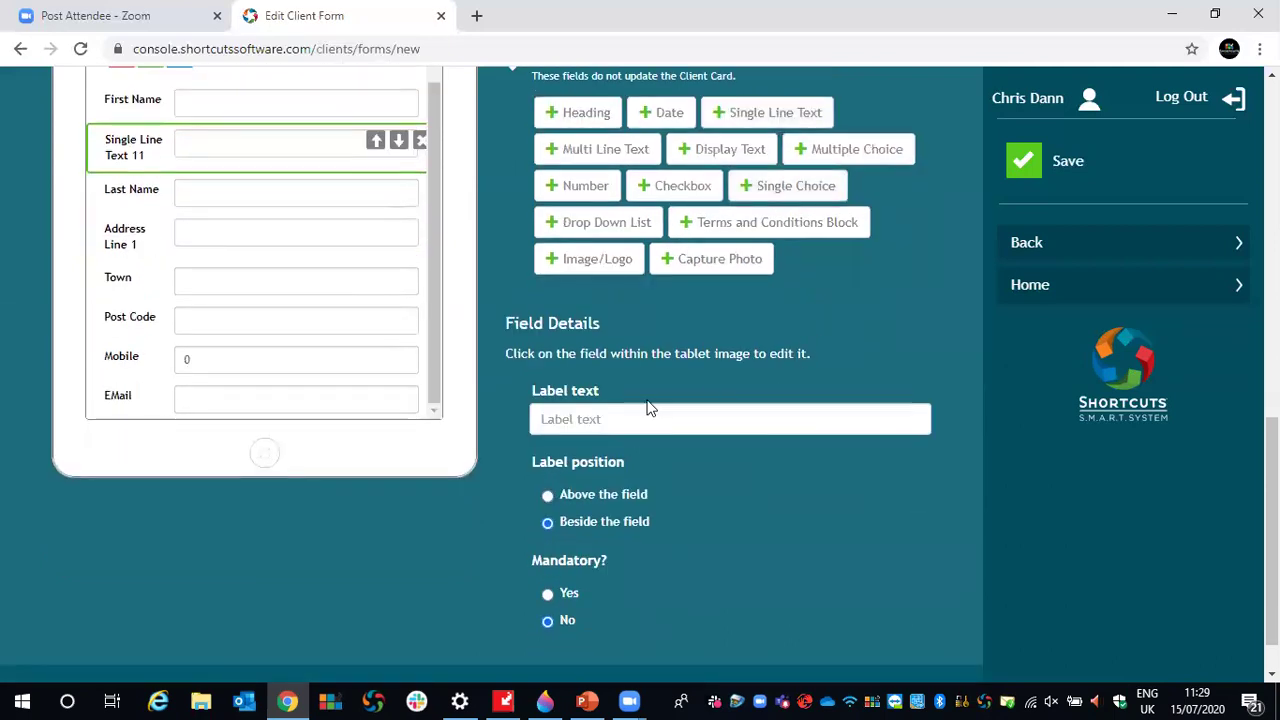
pyautogui.click(543, 419)
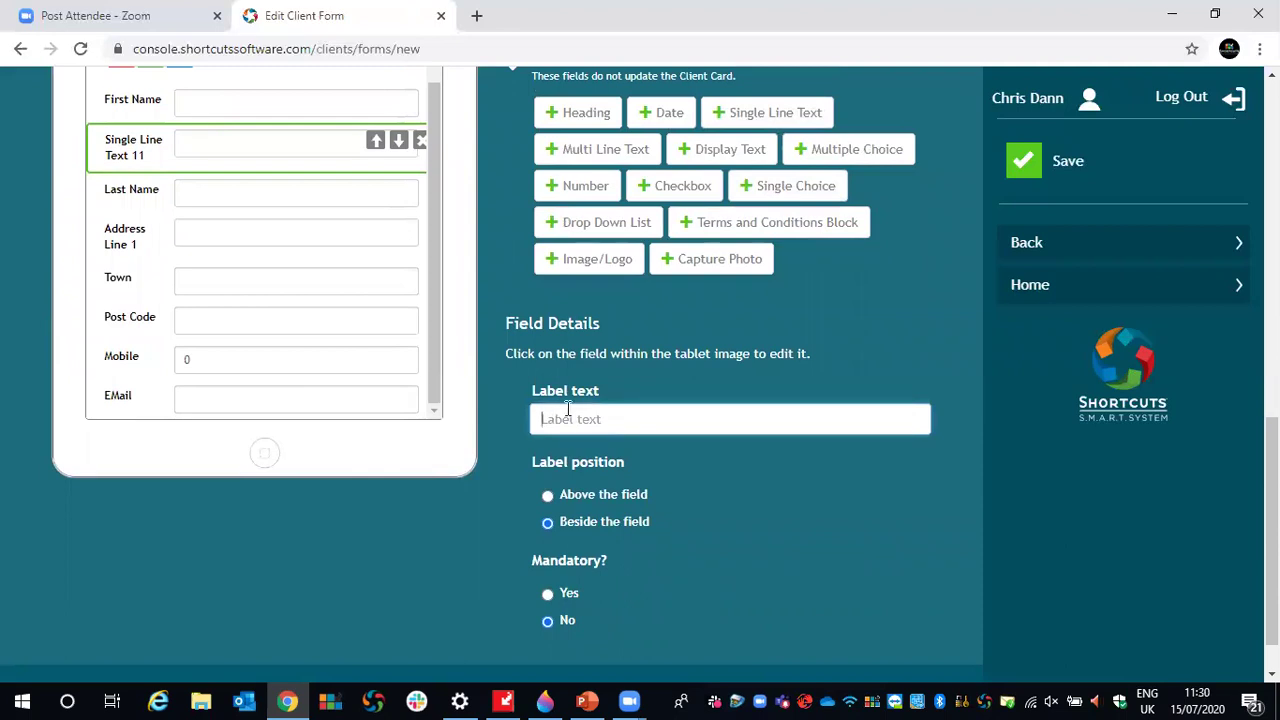
pyautogui.scroll(-1, 580, 430)
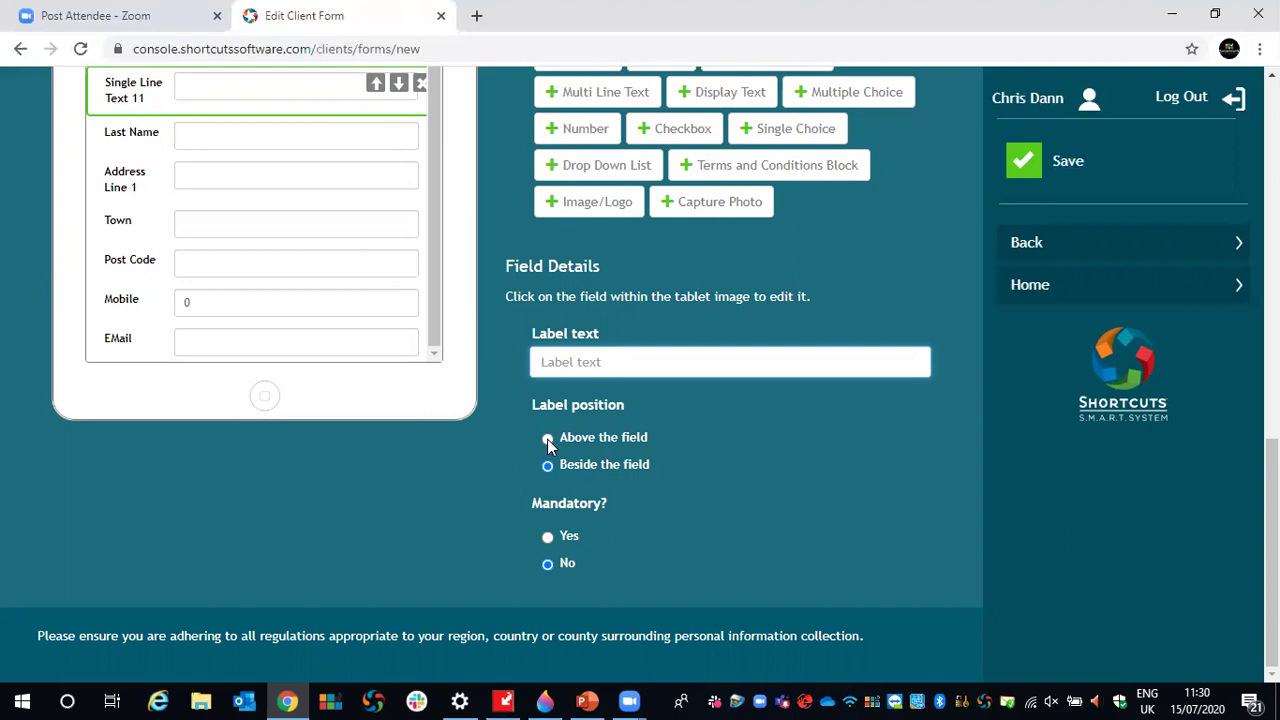
pyautogui.click(547, 439)
pyautogui.scroll(3, 217, 163)
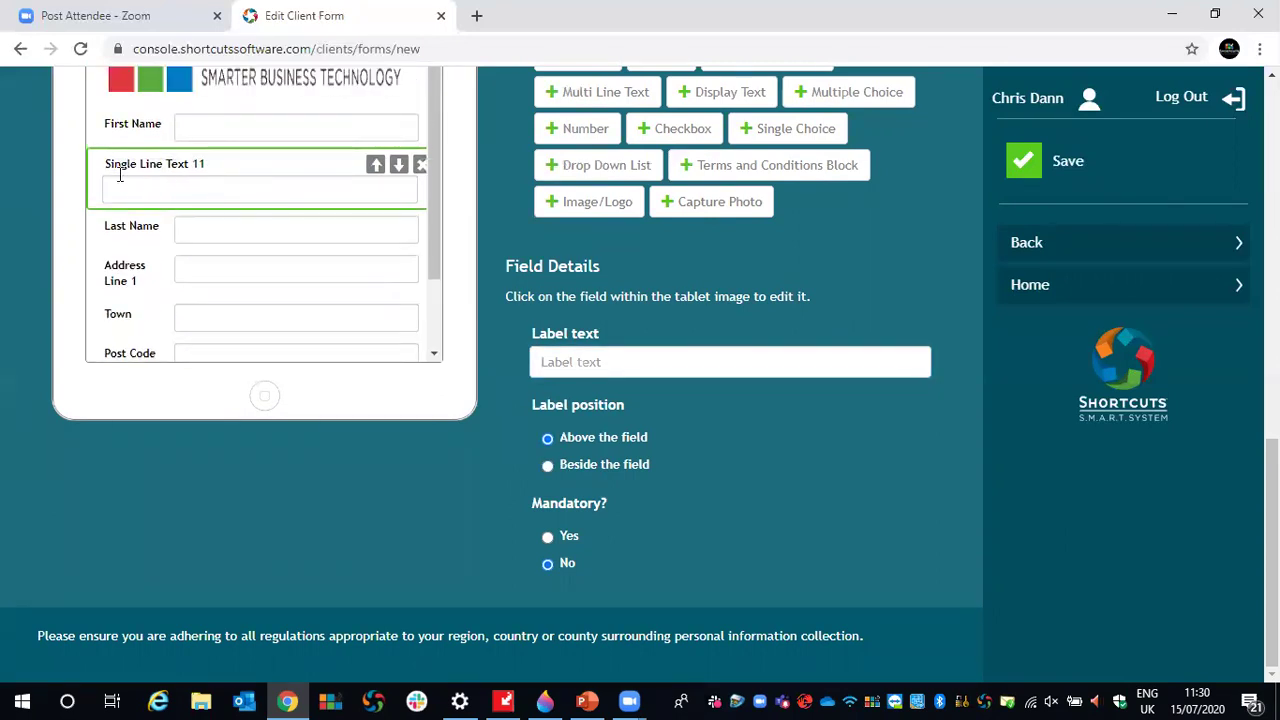
pyautogui.moveTo(106, 166); pyautogui.dragTo(208, 178)
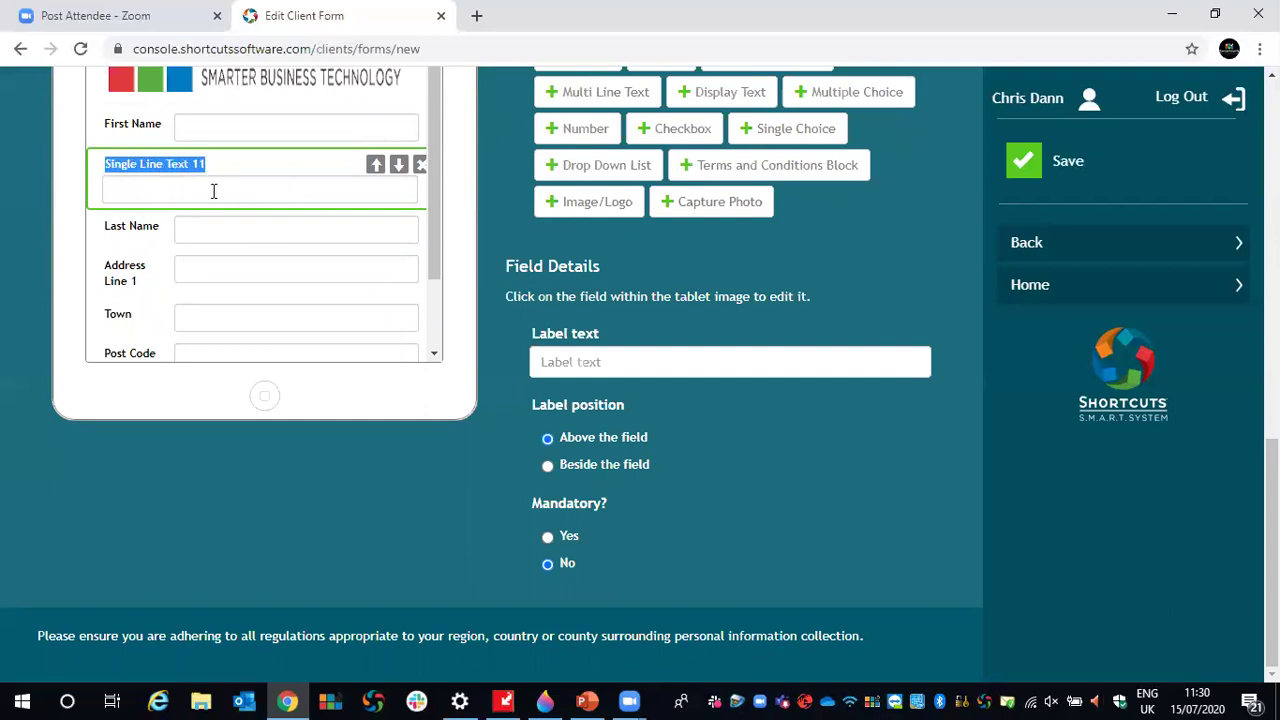
pyautogui.click(214, 167)
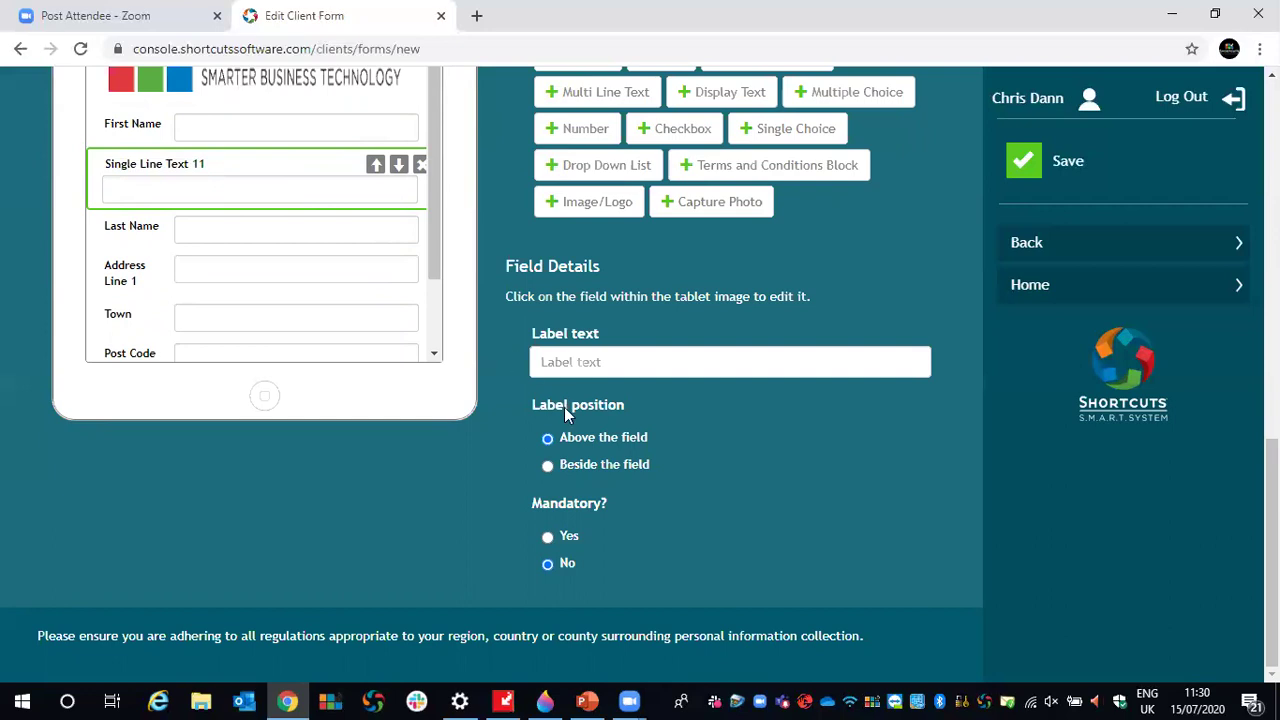
pyautogui.click(547, 538)
pyautogui.click(398, 165)
pyautogui.click(399, 202)
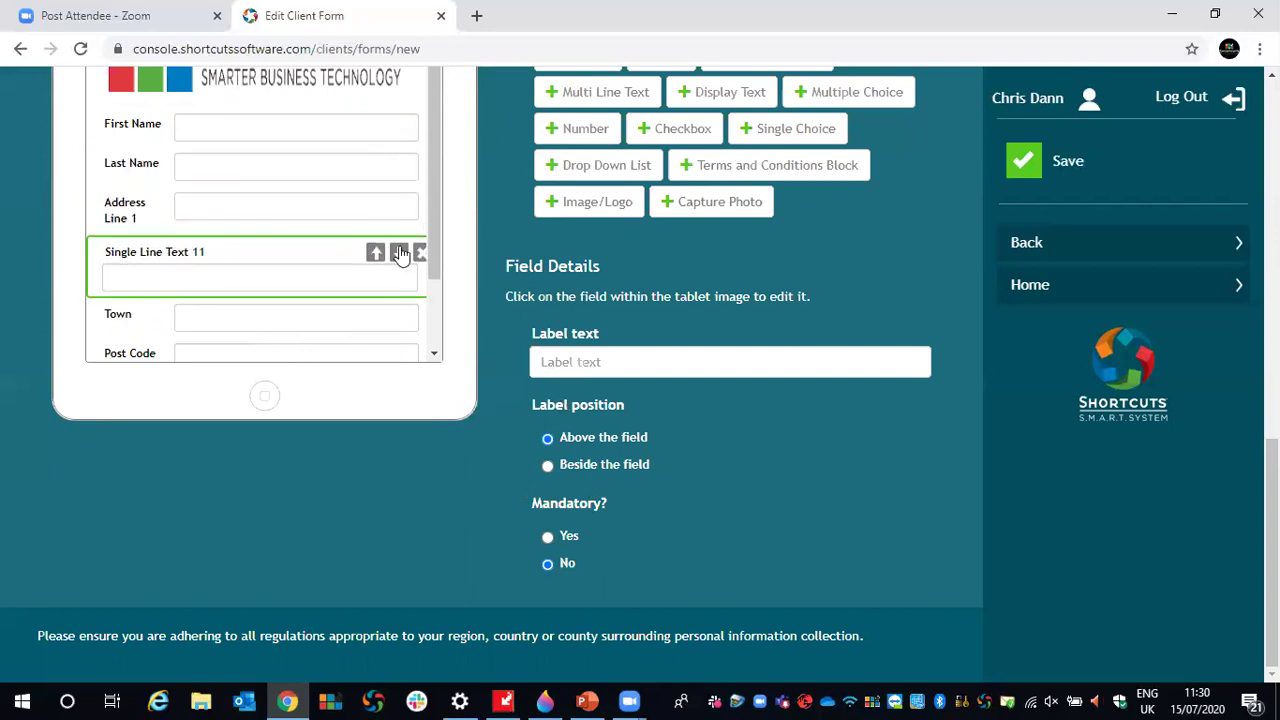
pyautogui.click(376, 253)
pyautogui.click(399, 204)
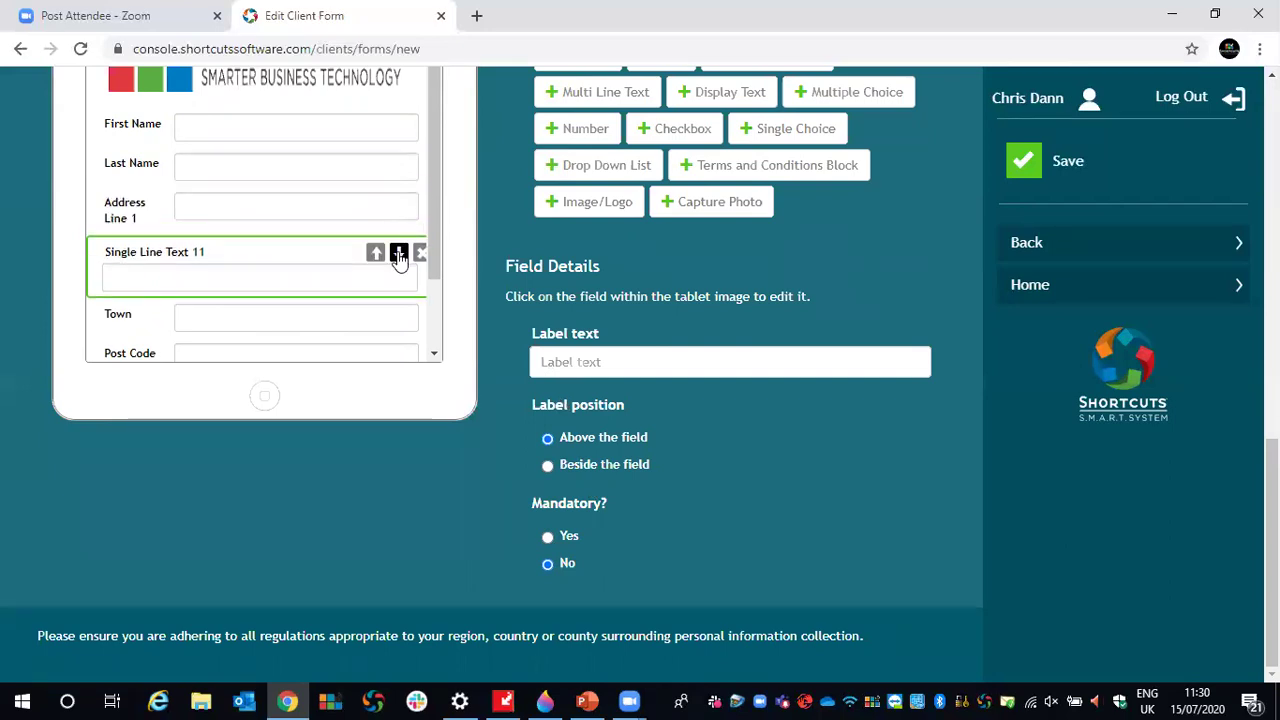
pyautogui.click(399, 256)
pyautogui.click(421, 292)
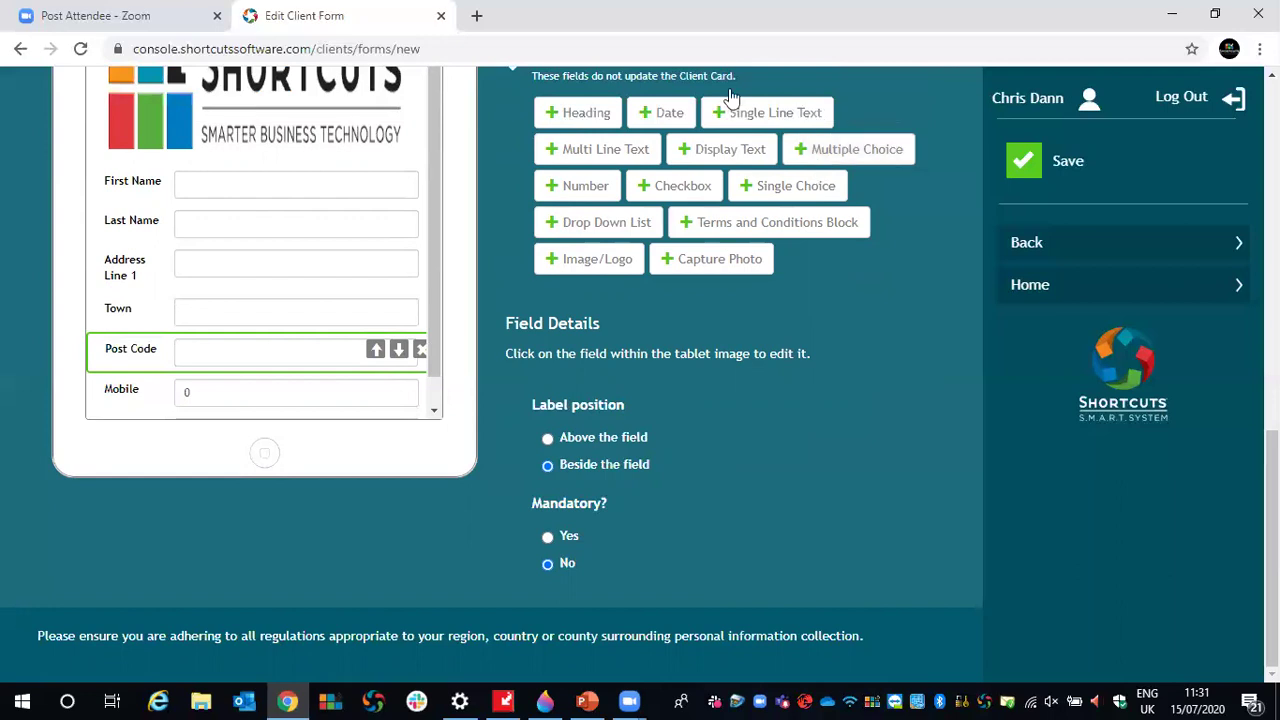
# - Add a multiple-choice question labelled 'Do you have any medical conditions?', correcting the misspelling
pyautogui.click(847, 161)
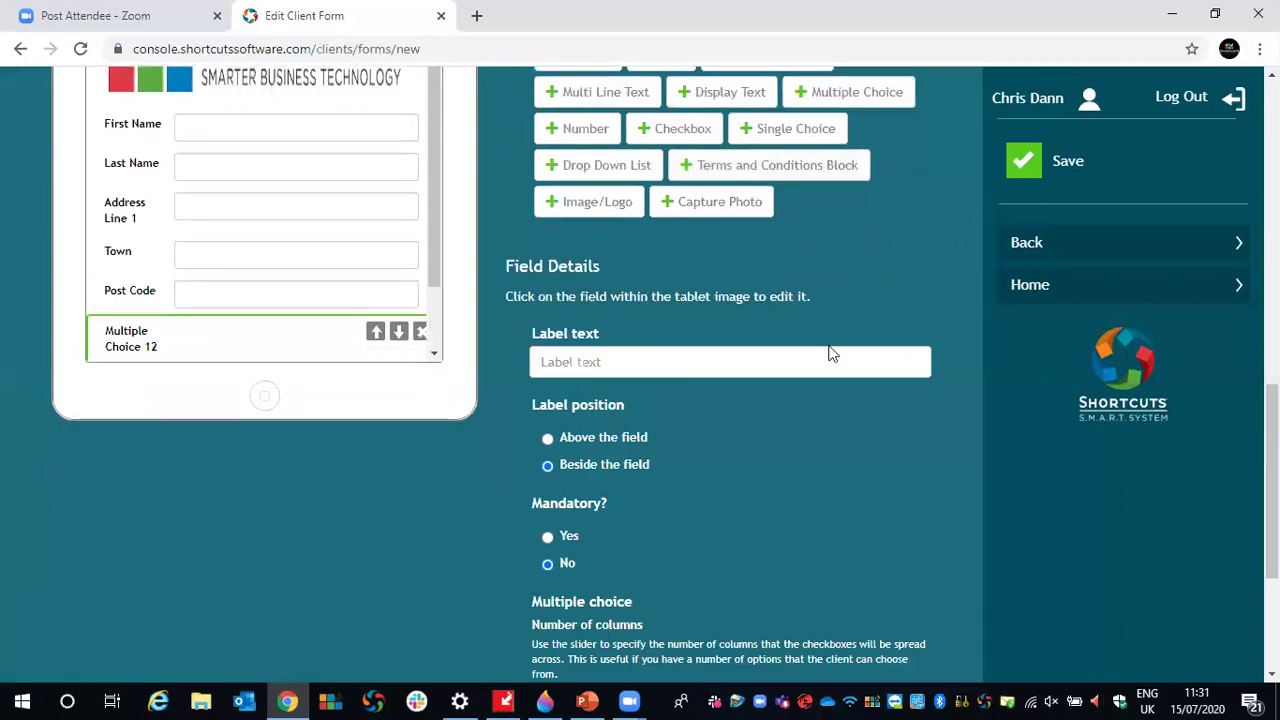
pyautogui.click(593, 361)
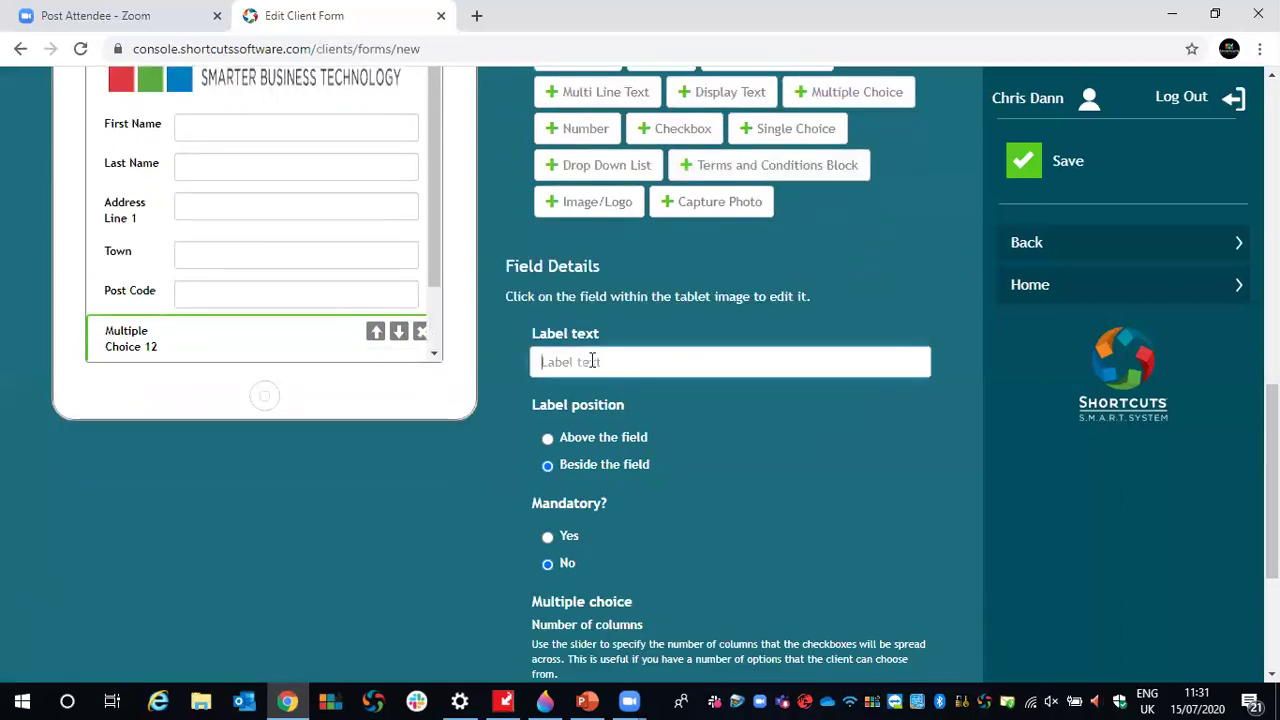
pyautogui.write('Do you hav')
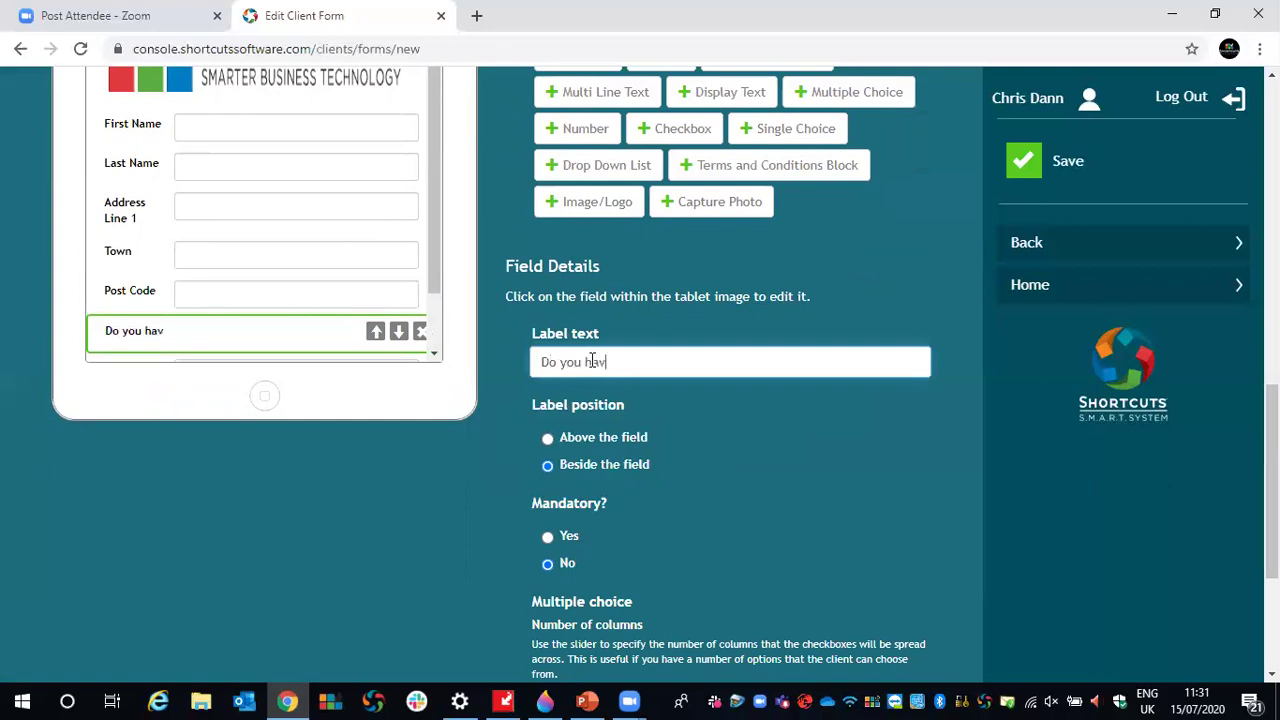
pyautogui.write('e any me')
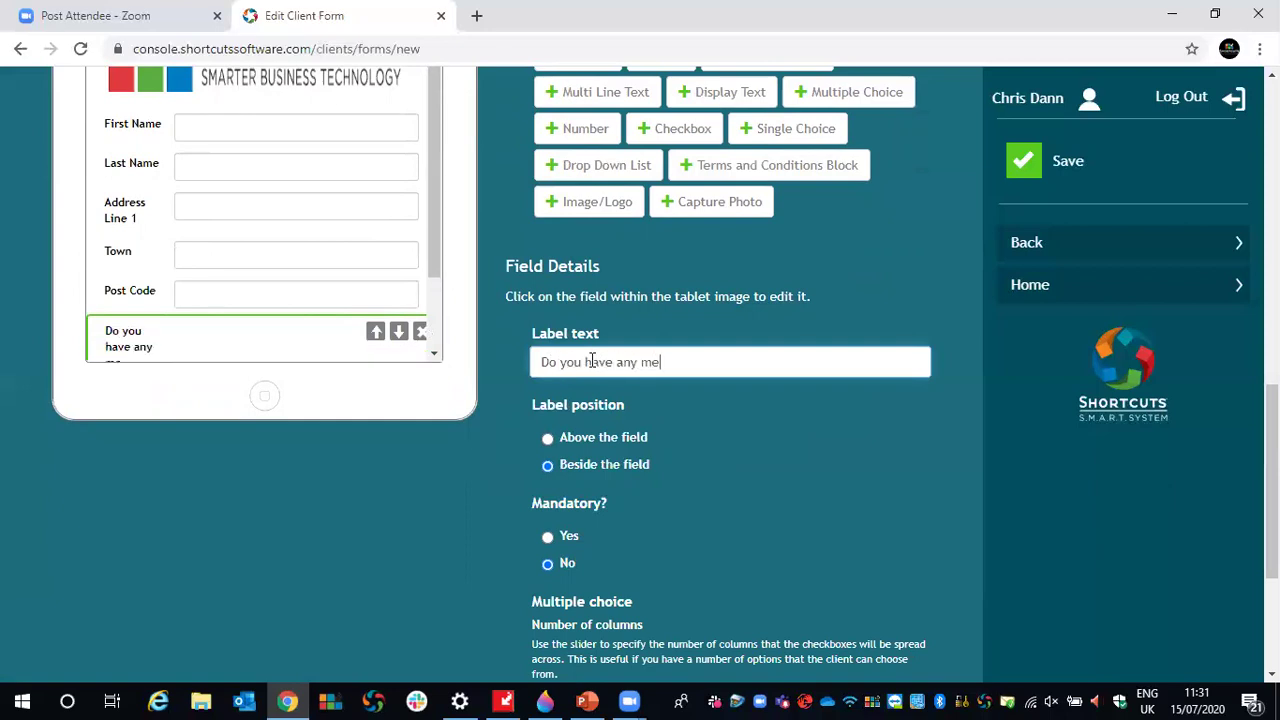
pyautogui.write('dical consditions')
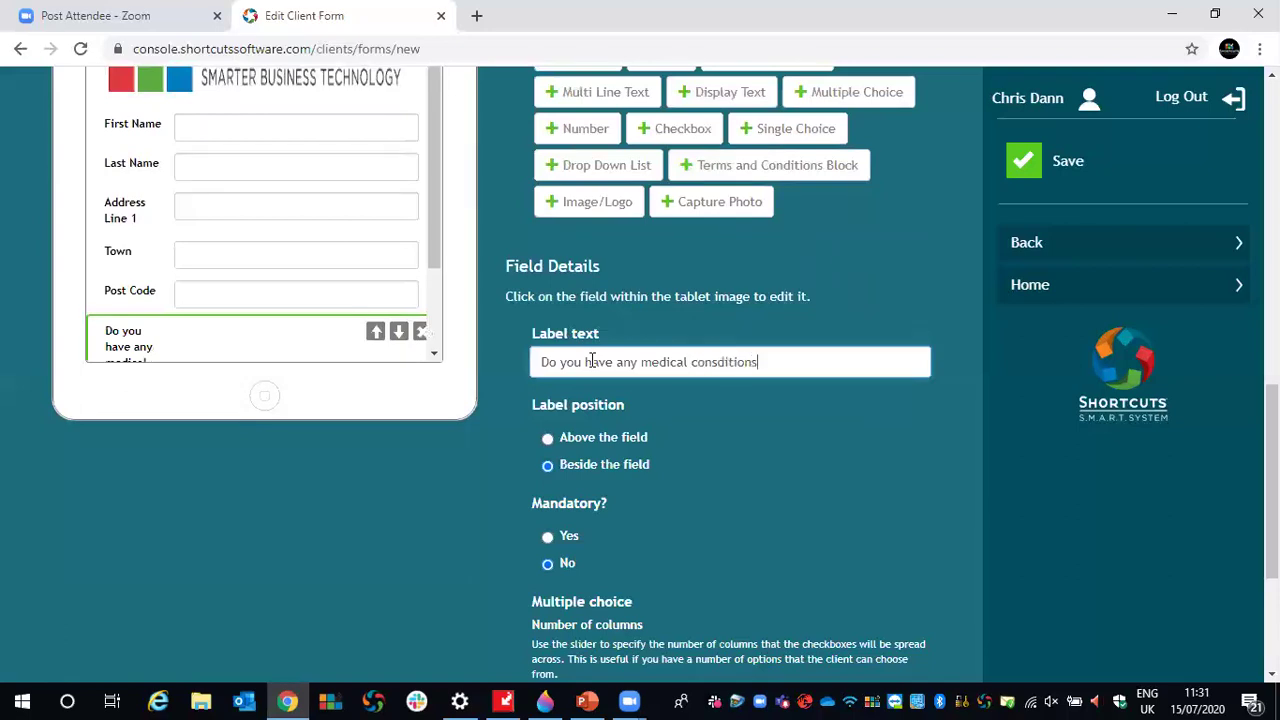
pyautogui.write('?')
pyautogui.scroll(-1, 736, 404)
pyautogui.rightClick(726, 266)
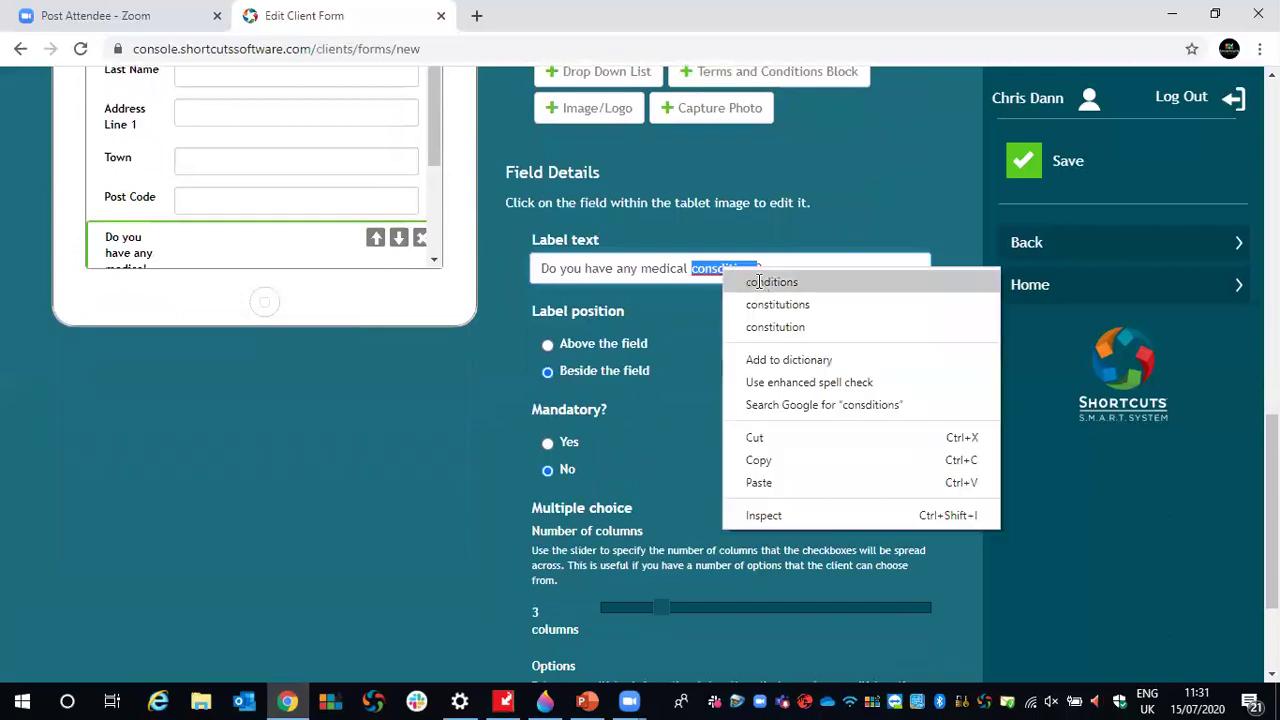
pyautogui.click(758, 282)
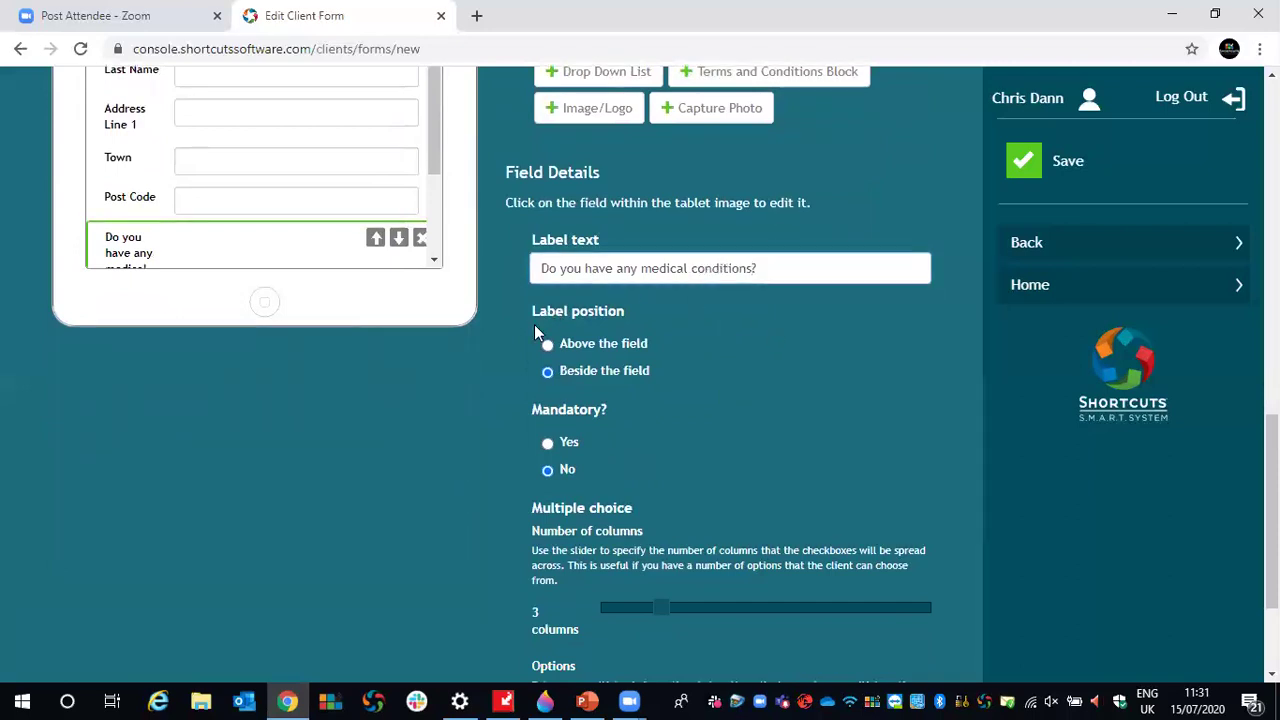
# - Position the question's label above its choices and ready the first answer option
pyautogui.moveTo(433, 150); pyautogui.dragTo(431, 195)
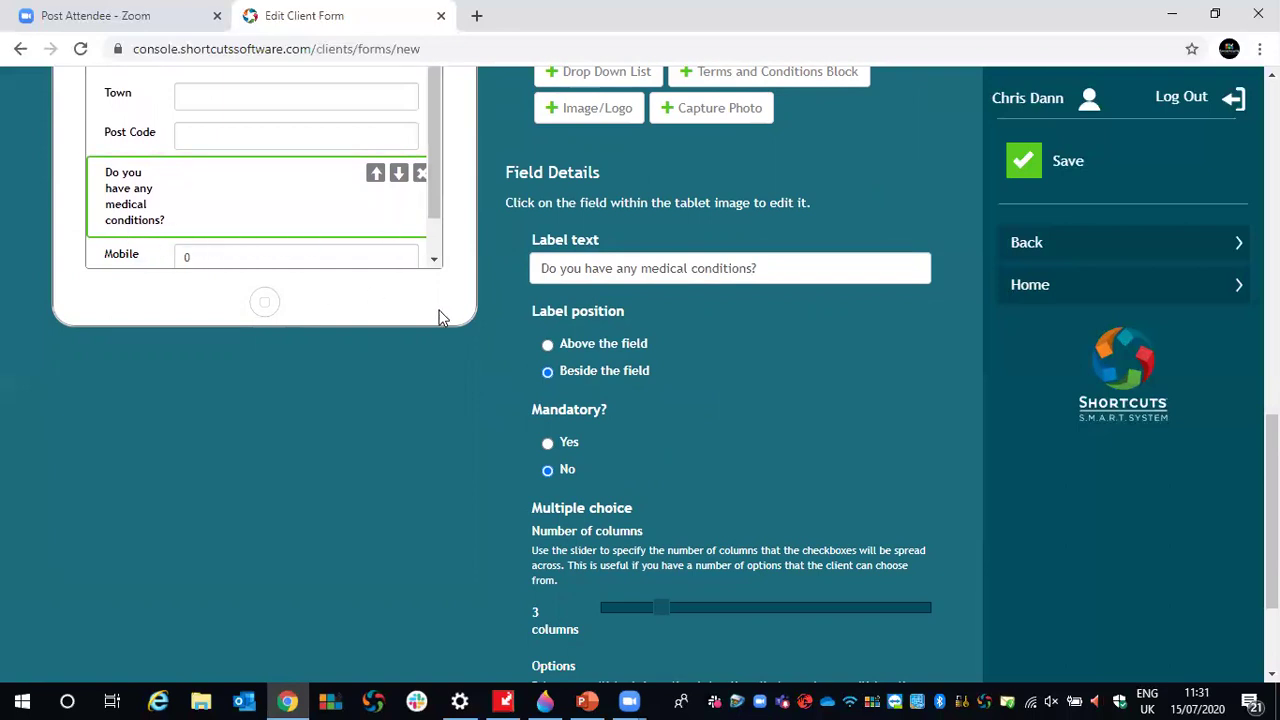
pyautogui.click(547, 345)
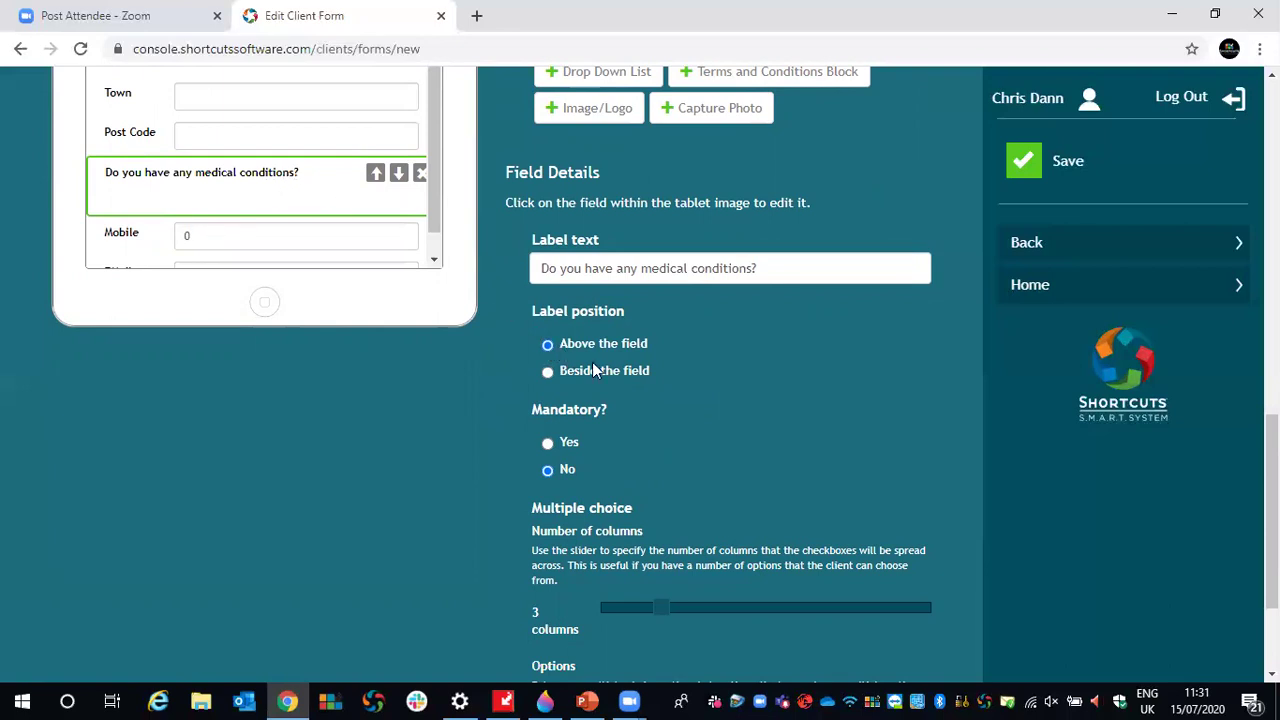
pyautogui.scroll(-1, 592, 366)
pyautogui.scroll(-1, 594, 370)
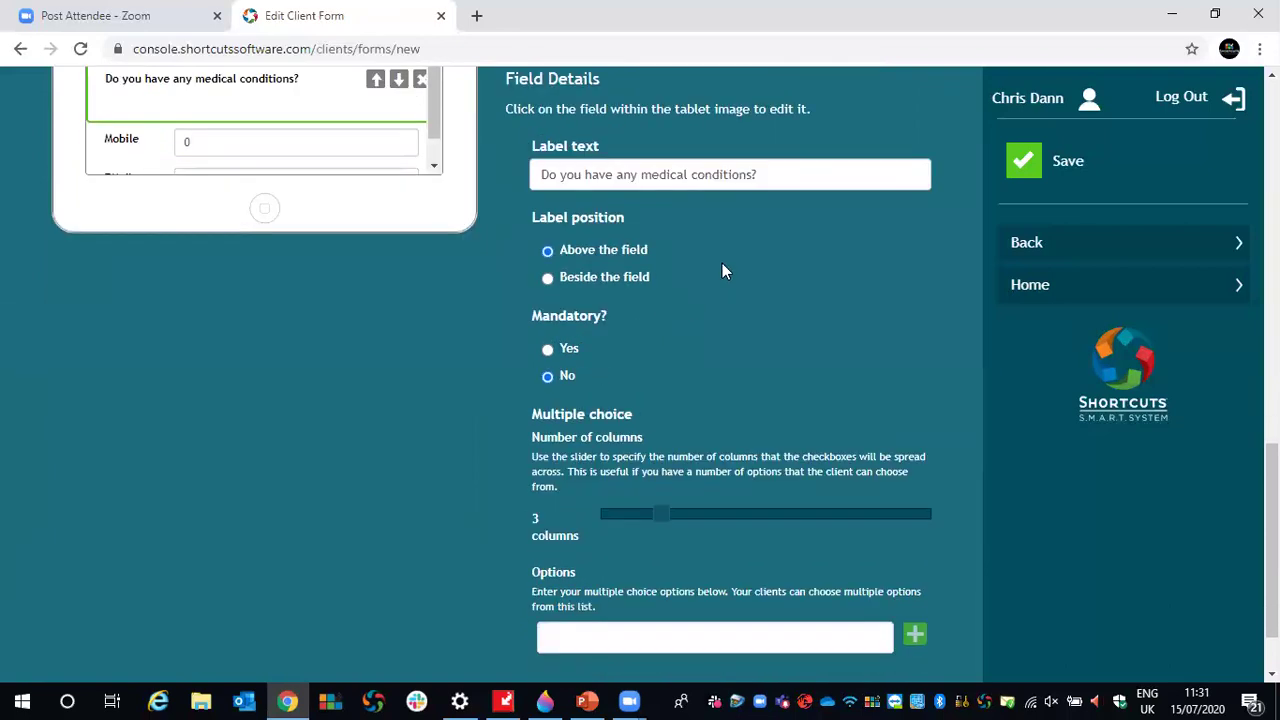
pyautogui.scroll(-1, 722, 263)
pyautogui.click(594, 538)
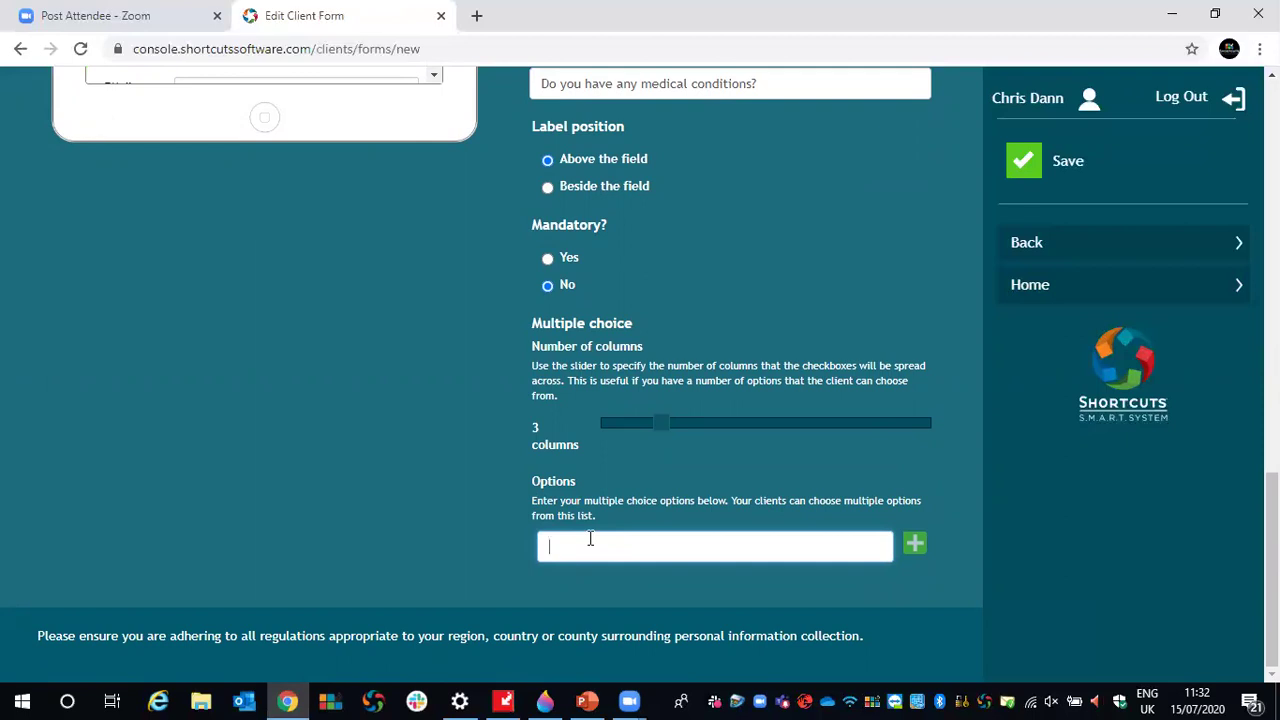
# - Add the answer options DVT, High Blood Pressure and Low Blood Pressure
pyautogui.write('DVT')
pyautogui.click(915, 543)
pyautogui.click(845, 519)
pyautogui.write('High Bl')
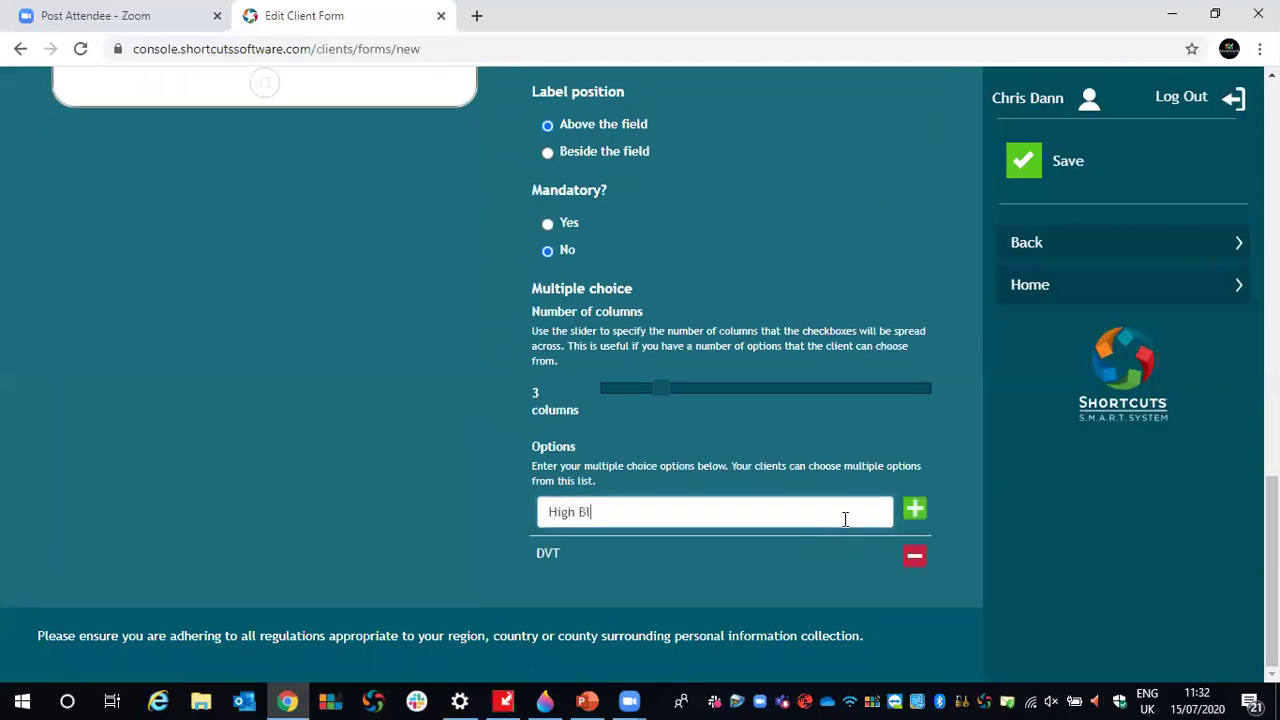
pyautogui.write('ood Pressure')
pyautogui.click(924, 508)
pyautogui.click(613, 506)
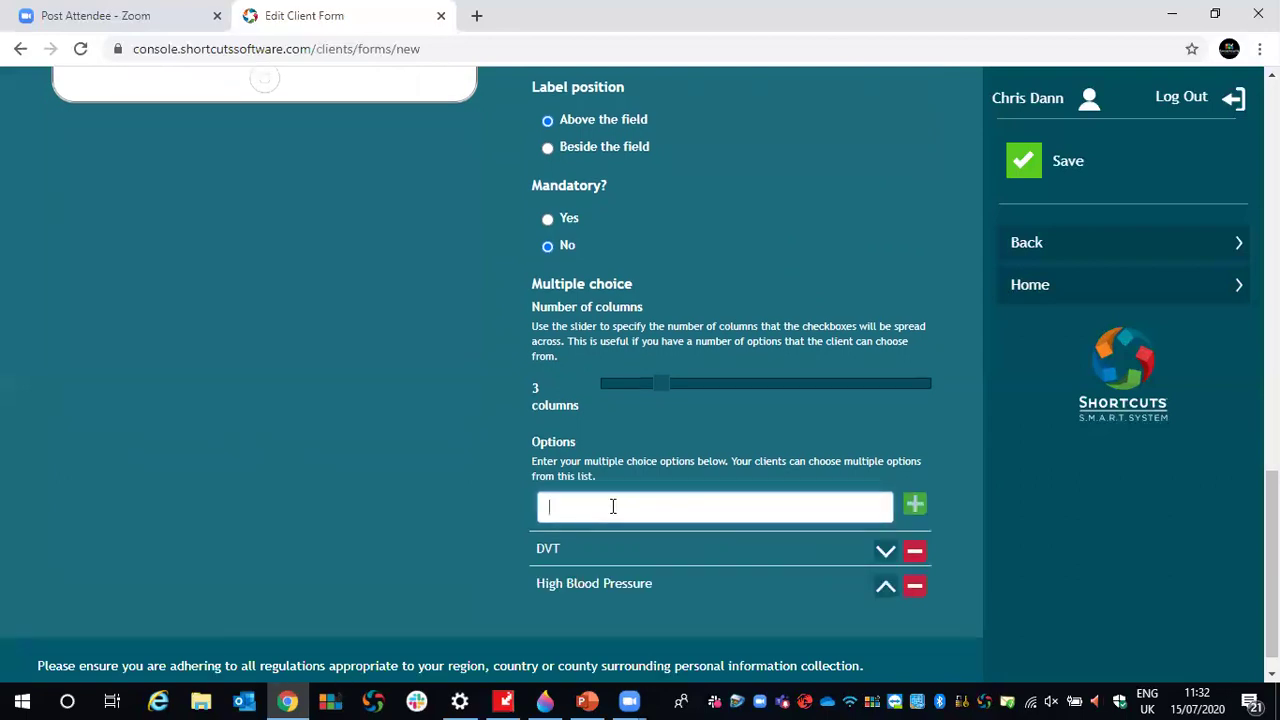
pyautogui.write('Low Blood Pressure')
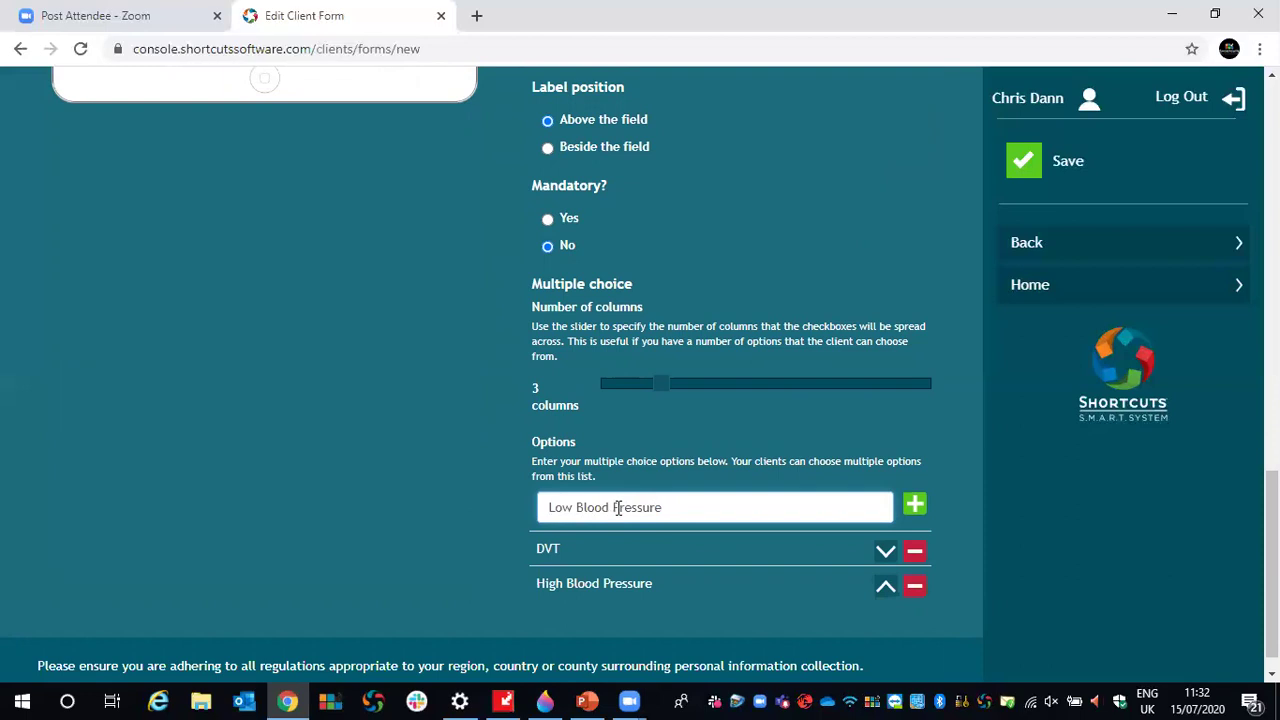
pyautogui.click(913, 505)
# - Test the three checkboxes in the tablet preview, leaving High Blood Pressure ticked
pyautogui.scroll(4, 455, 504)
pyautogui.click(121, 349)
pyautogui.click(229, 351)
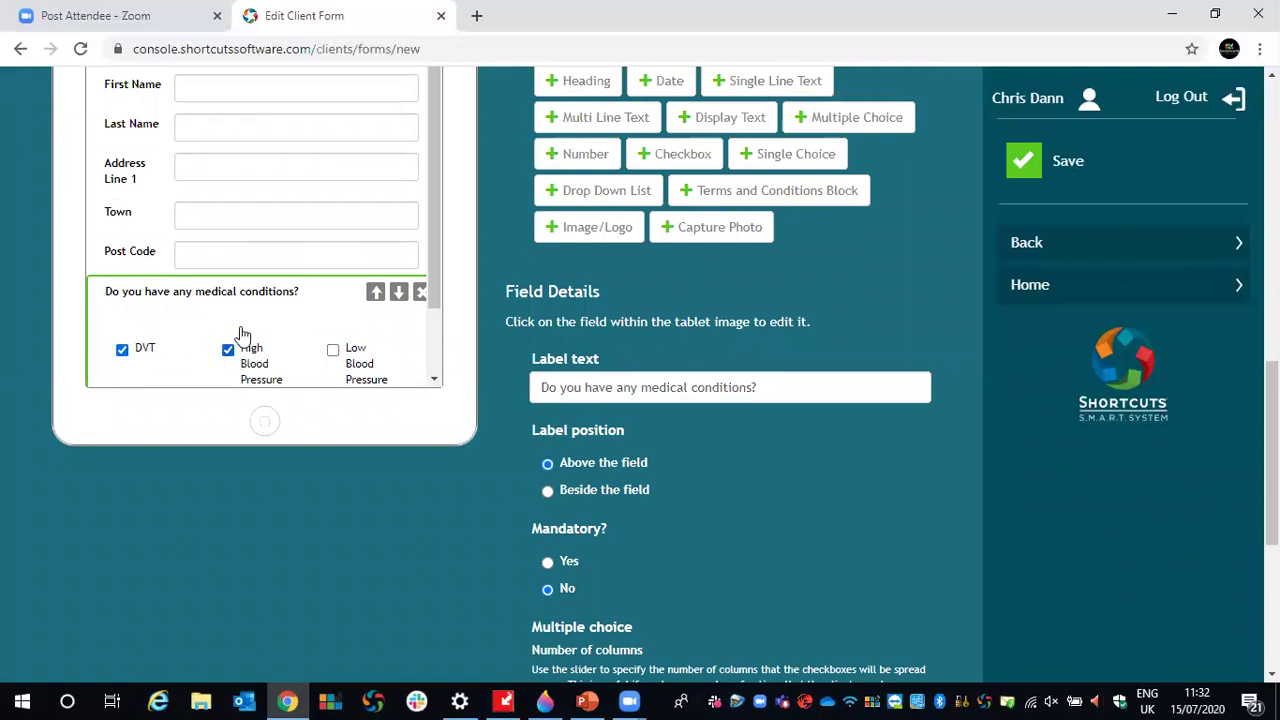
pyautogui.click(332, 350)
pyautogui.click(332, 350)
pyautogui.click(228, 351)
pyautogui.click(122, 350)
pyautogui.click(228, 350)
pyautogui.scroll(-2, 605, 422)
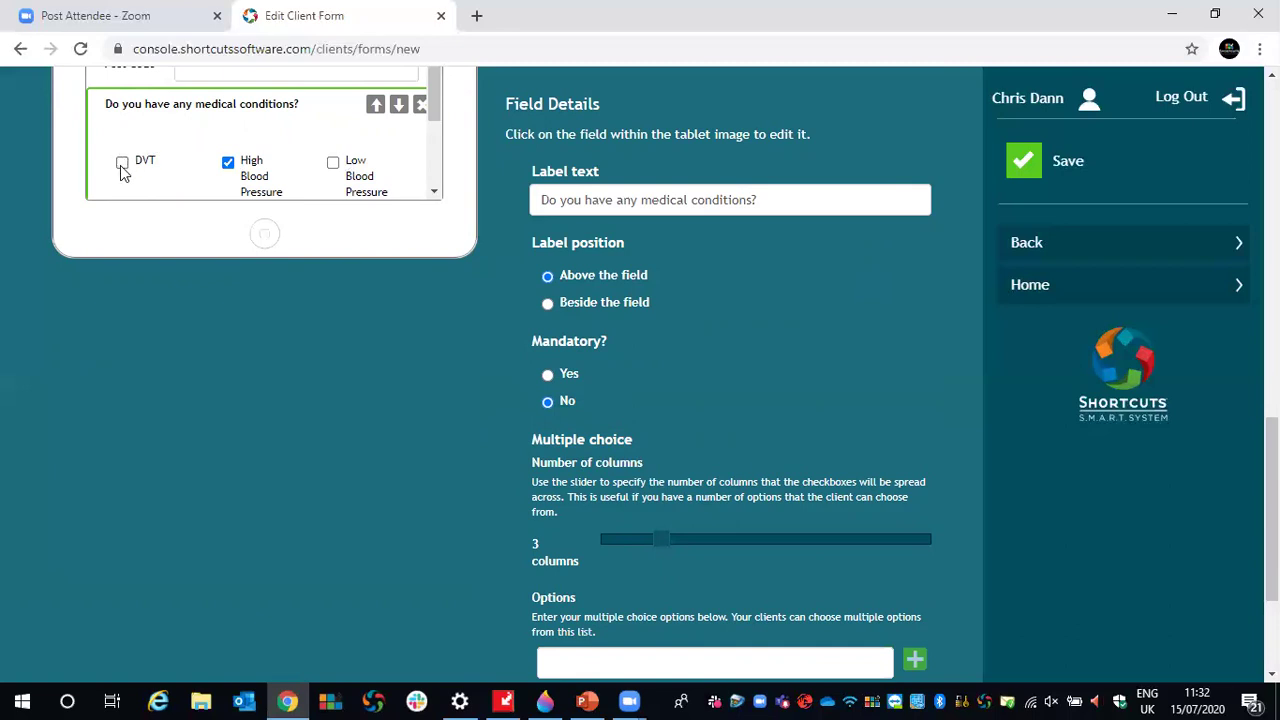
pyautogui.moveTo(660, 538); pyautogui.dragTo(643, 540)
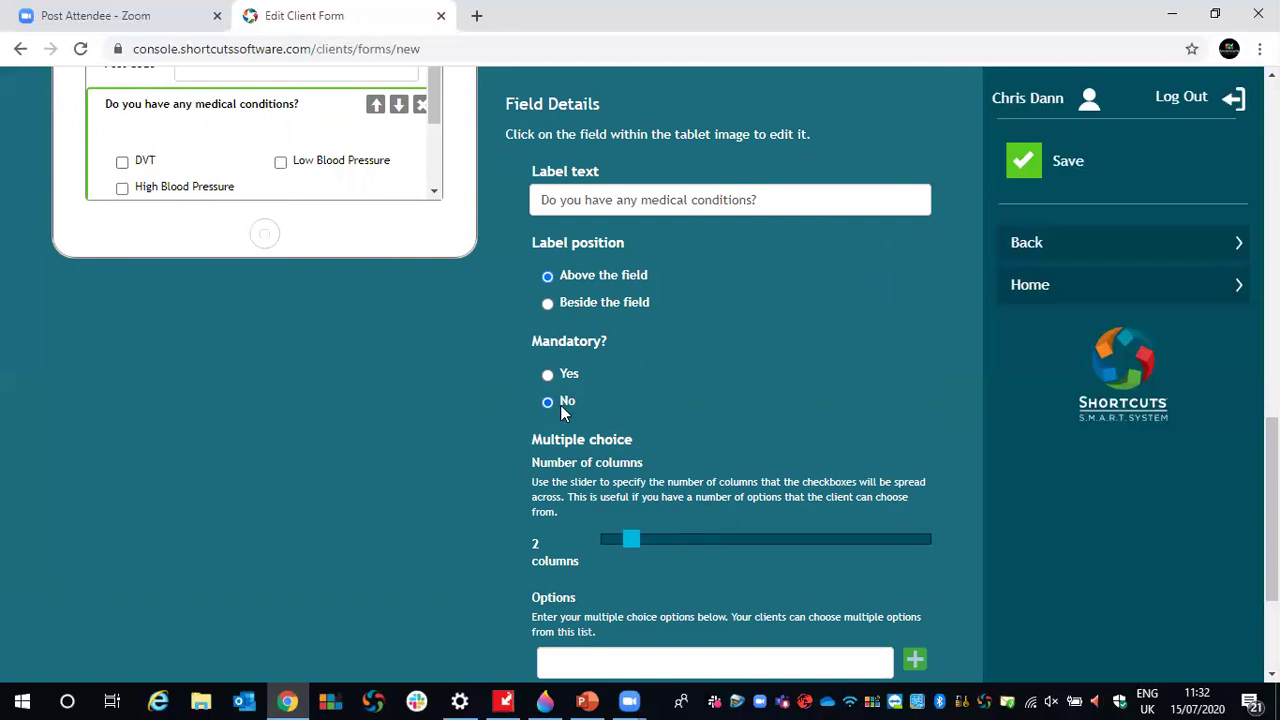
pyautogui.moveTo(633, 545); pyautogui.dragTo(650, 548)
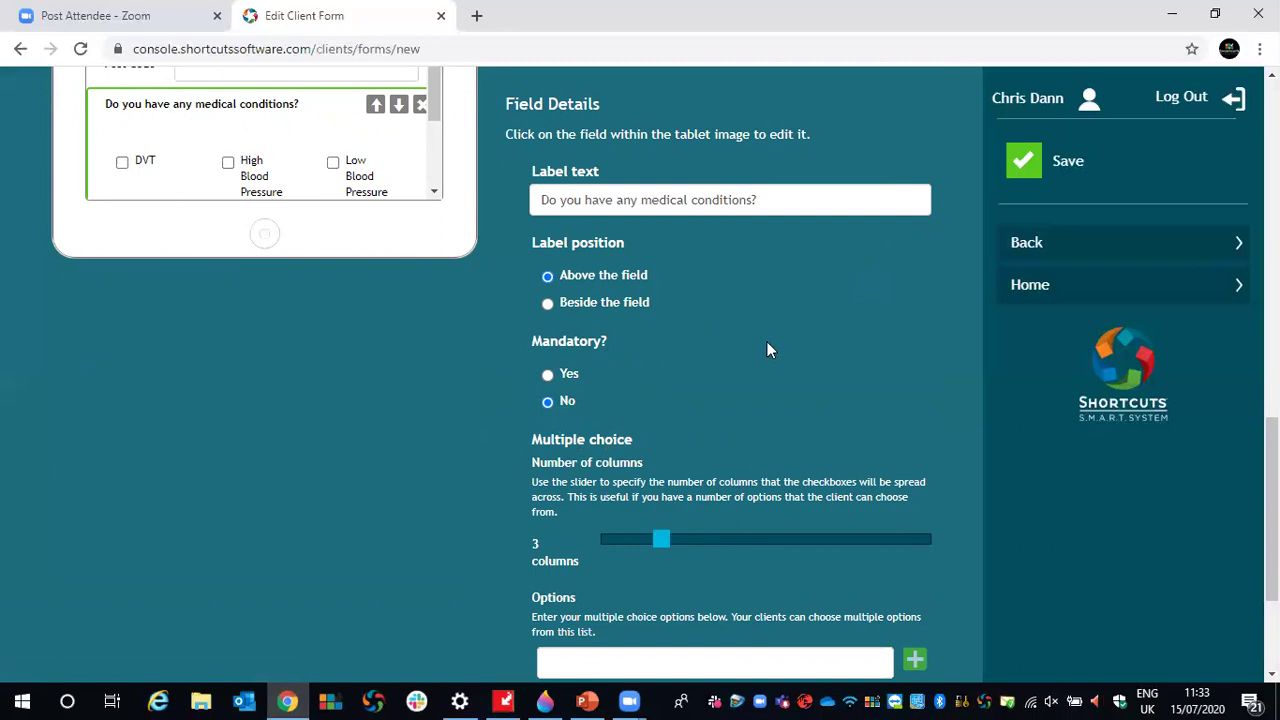
pyautogui.scroll(3, 768, 349)
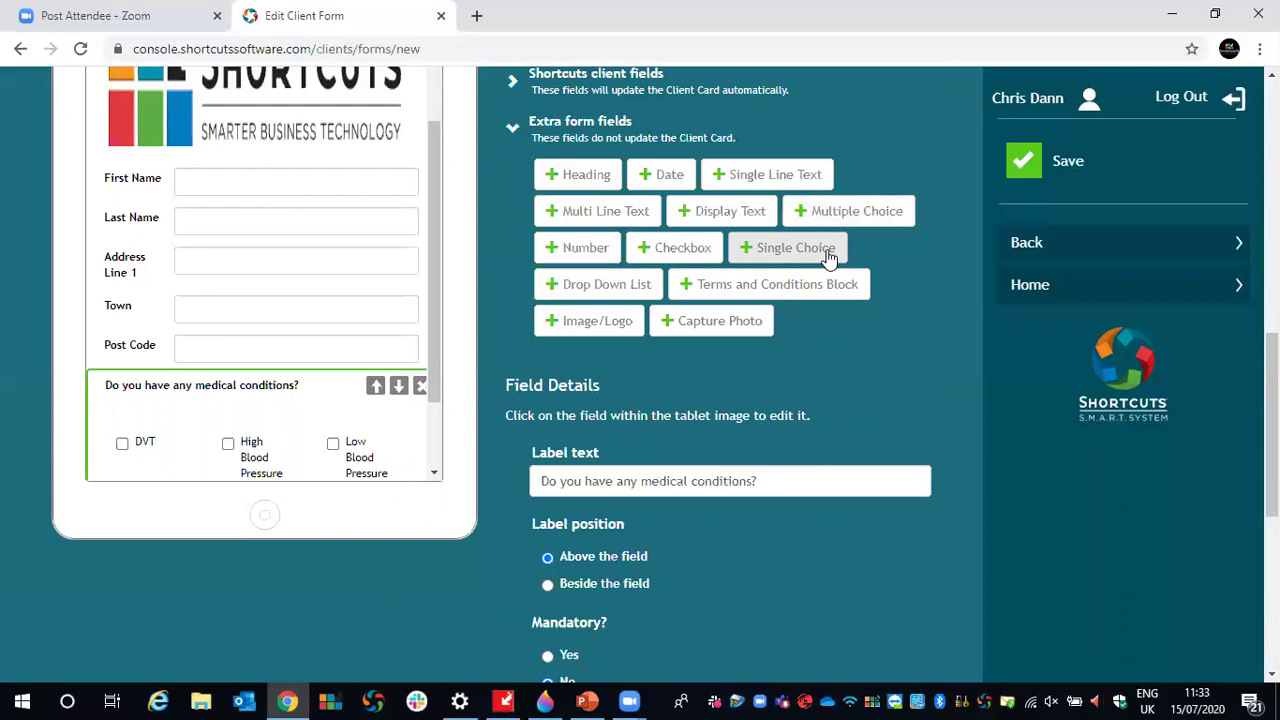
# - Add a single-choice question labelled 'Do you smoke?'
pyautogui.click(785, 258)
pyautogui.scroll(-1, 707, 355)
pyautogui.click(585, 388)
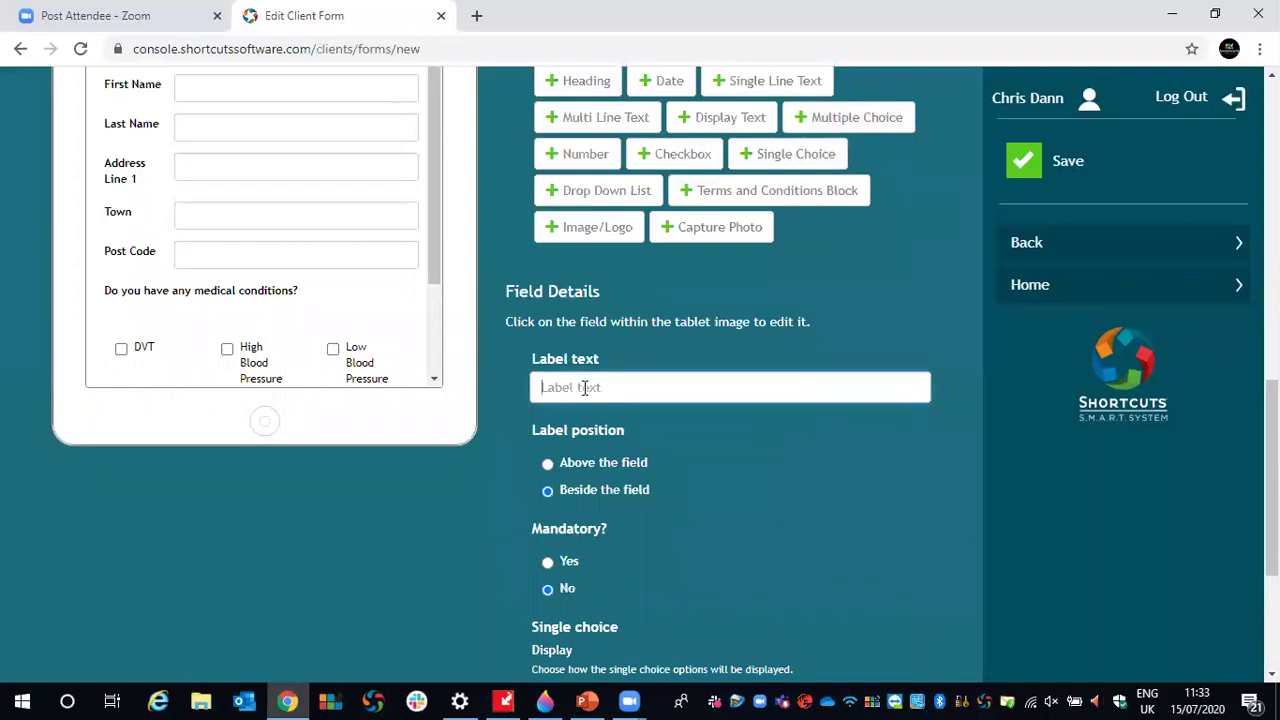
pyautogui.write('Do you smoke?')
# - Keep the smoking question's label beside its field with options shown horizontally
pyautogui.scroll(-2, 420, 300)
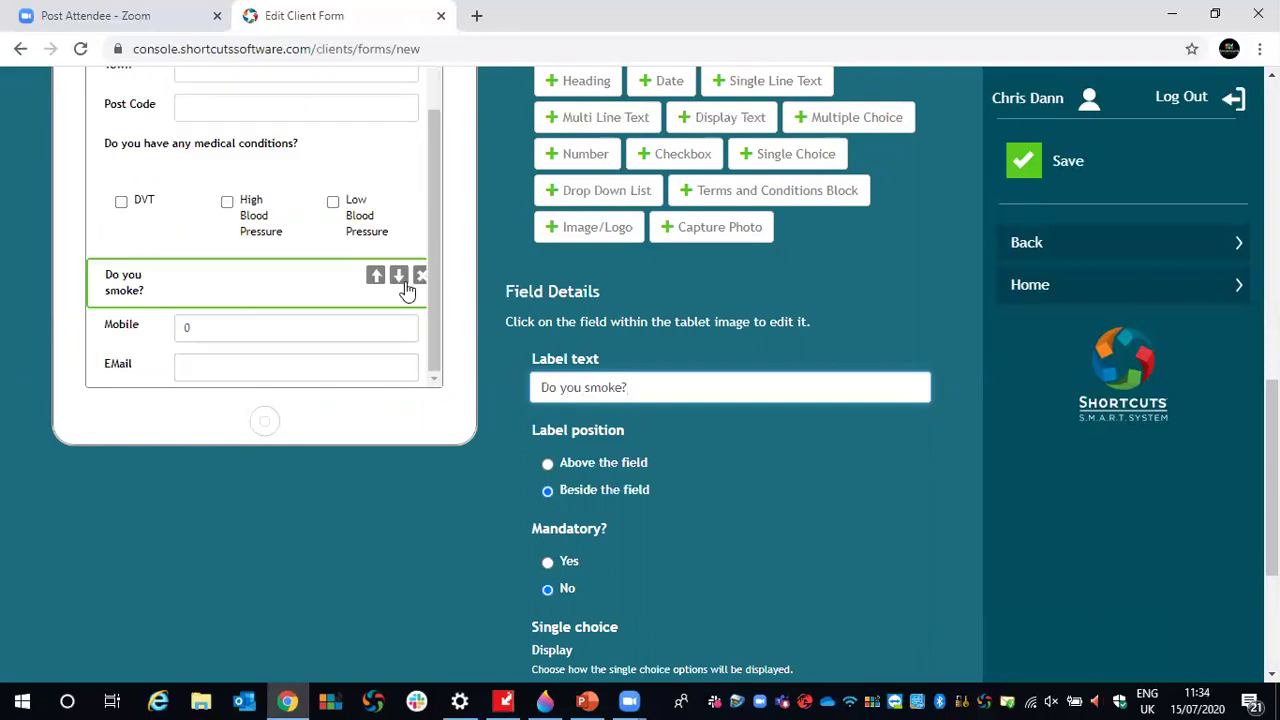
pyautogui.click(547, 463)
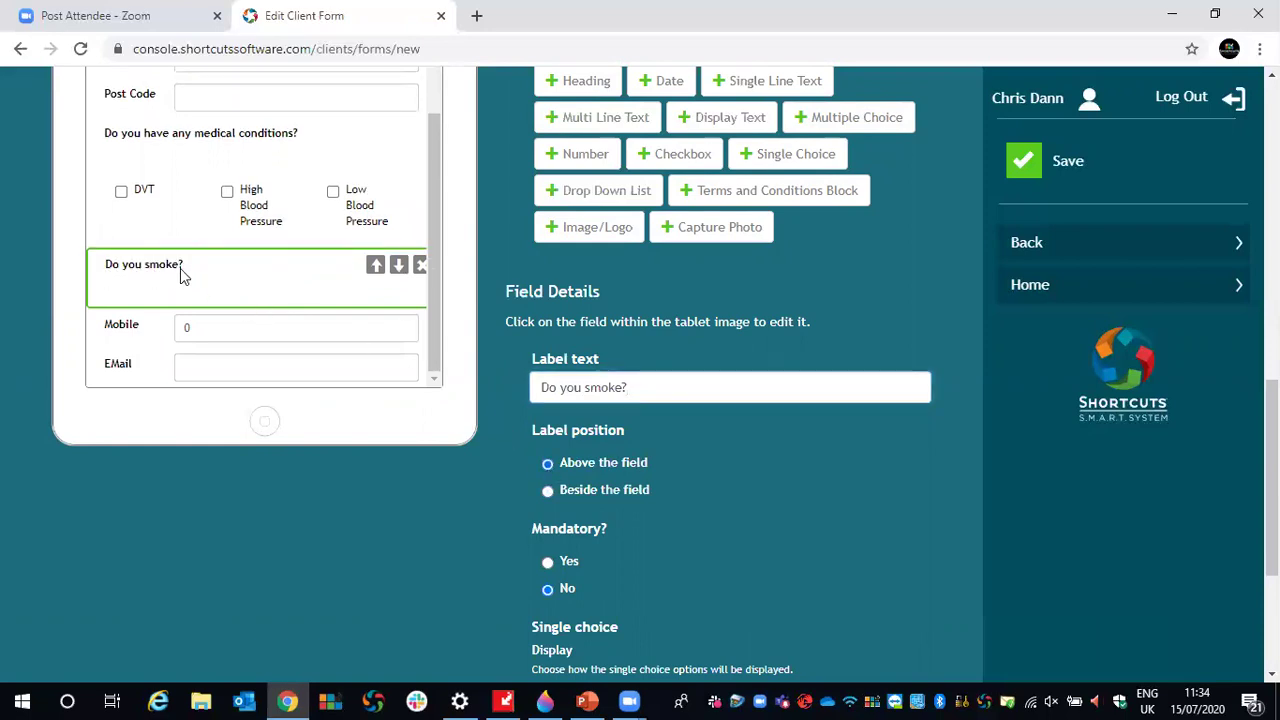
pyautogui.click(545, 491)
pyautogui.scroll(-2, 611, 489)
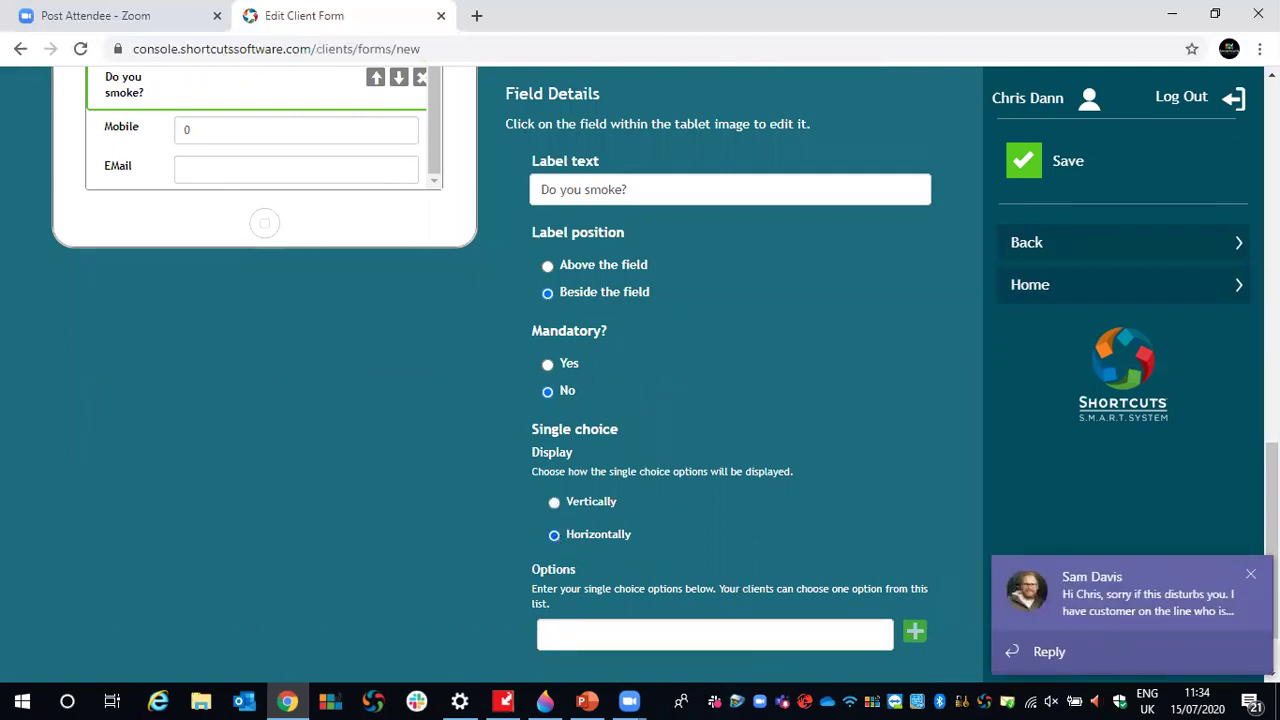
pyautogui.click(1251, 574)
pyautogui.click(600, 630)
pyautogui.scroll(1, 598, 611)
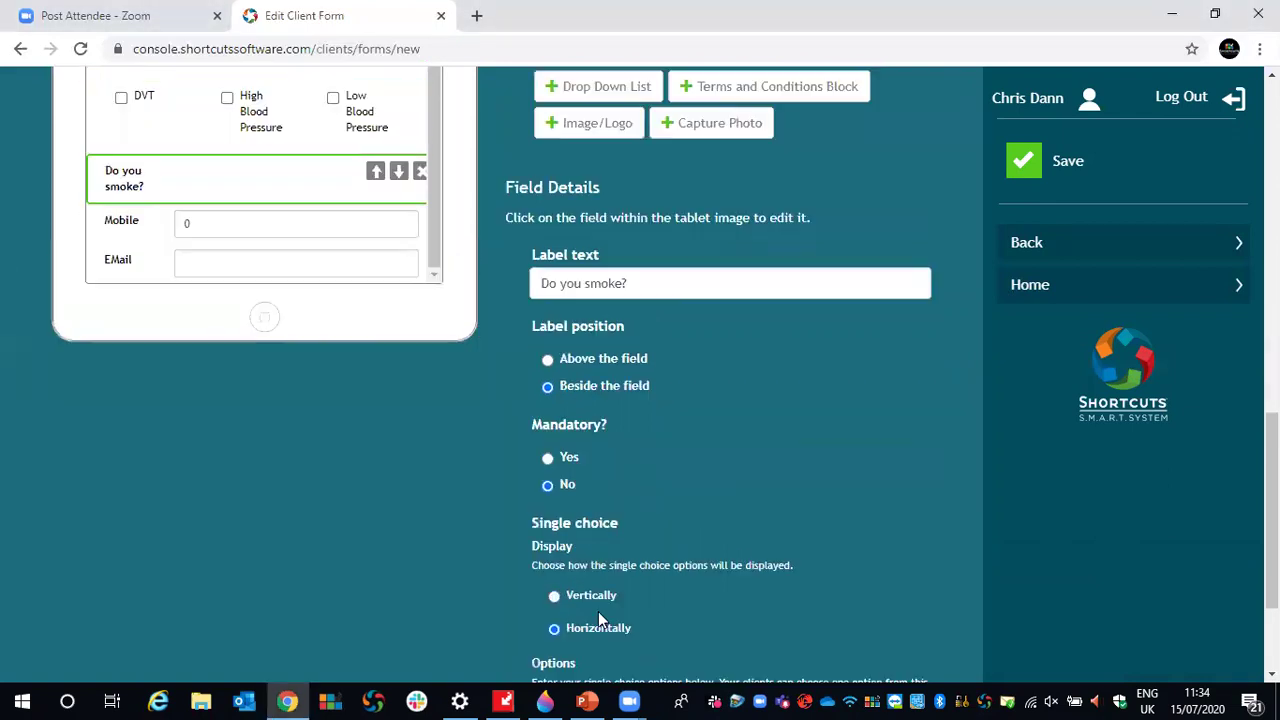
pyautogui.scroll(-1, 609, 561)
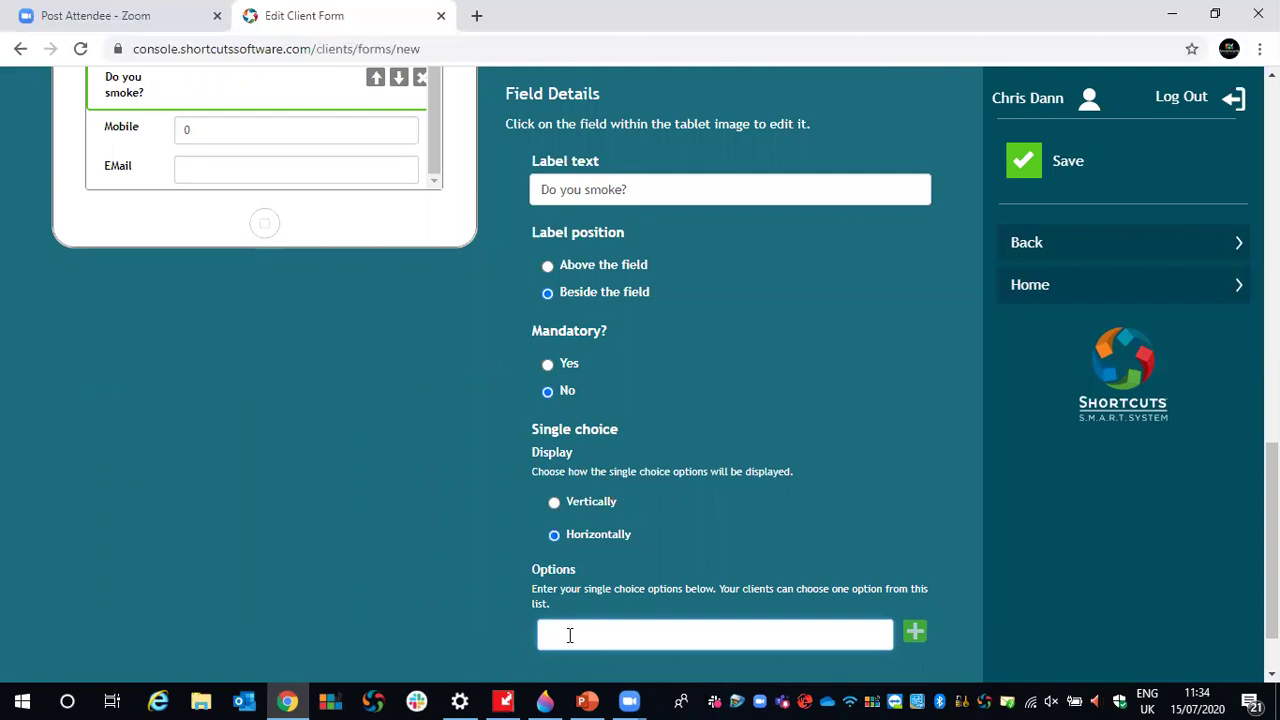
# - Add Yes and No as the smoking question's answer options
pyautogui.write('Yes')
pyautogui.click(914, 630)
pyautogui.click(620, 643)
pyautogui.write('No')
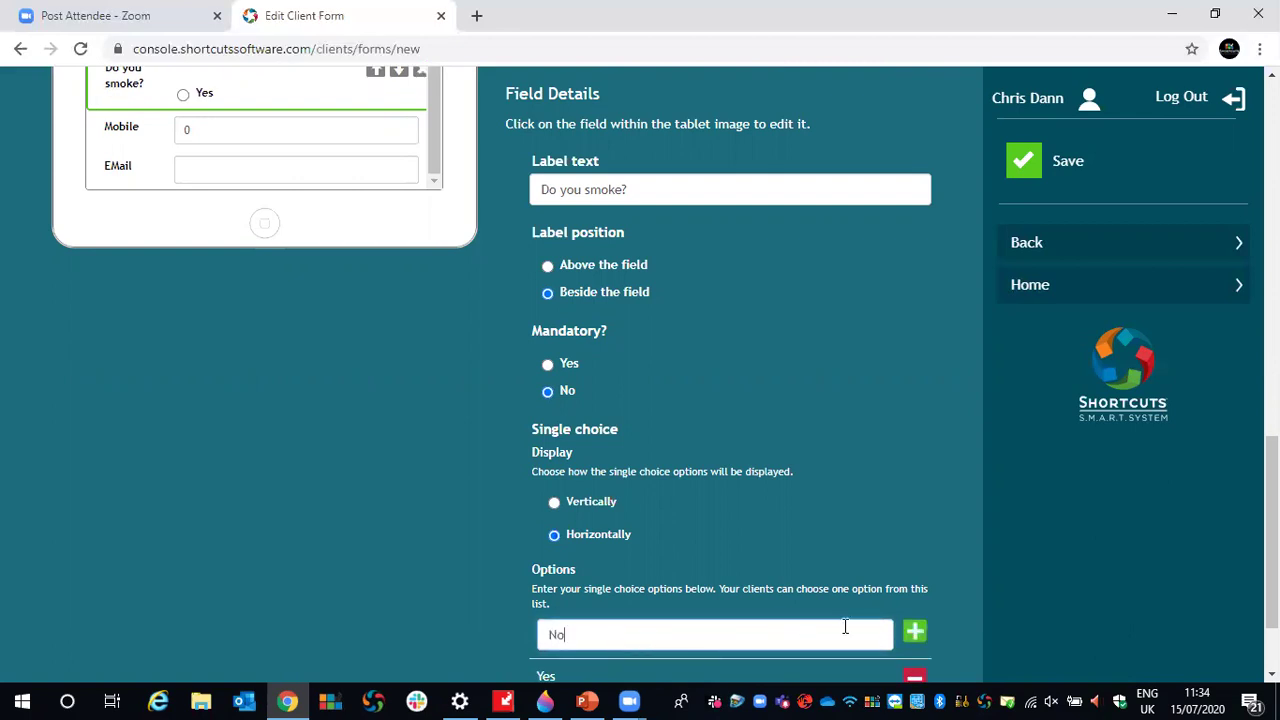
pyautogui.click(914, 632)
# - Try the Yes and No radios in the tablet preview, ending on No
pyautogui.scroll(2, 289, 545)
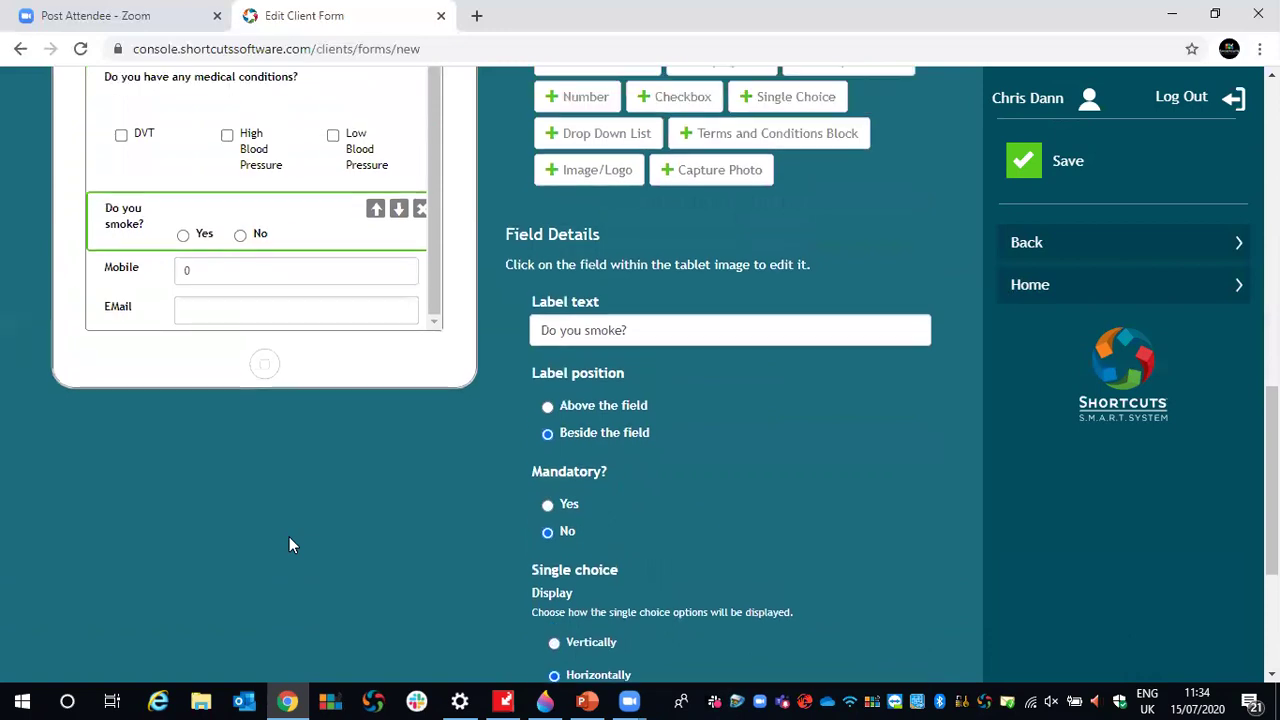
pyautogui.click(183, 283)
pyautogui.click(240, 281)
pyautogui.click(185, 281)
pyautogui.click(241, 283)
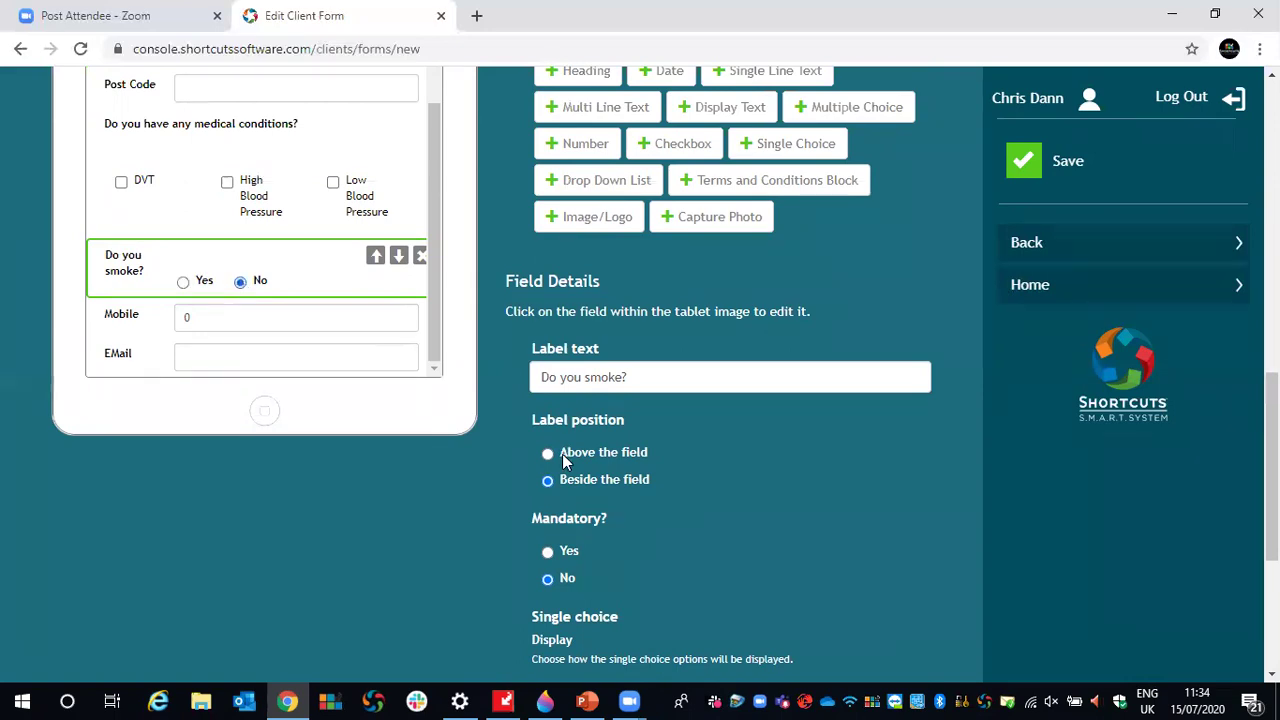
pyautogui.scroll(1, 566, 454)
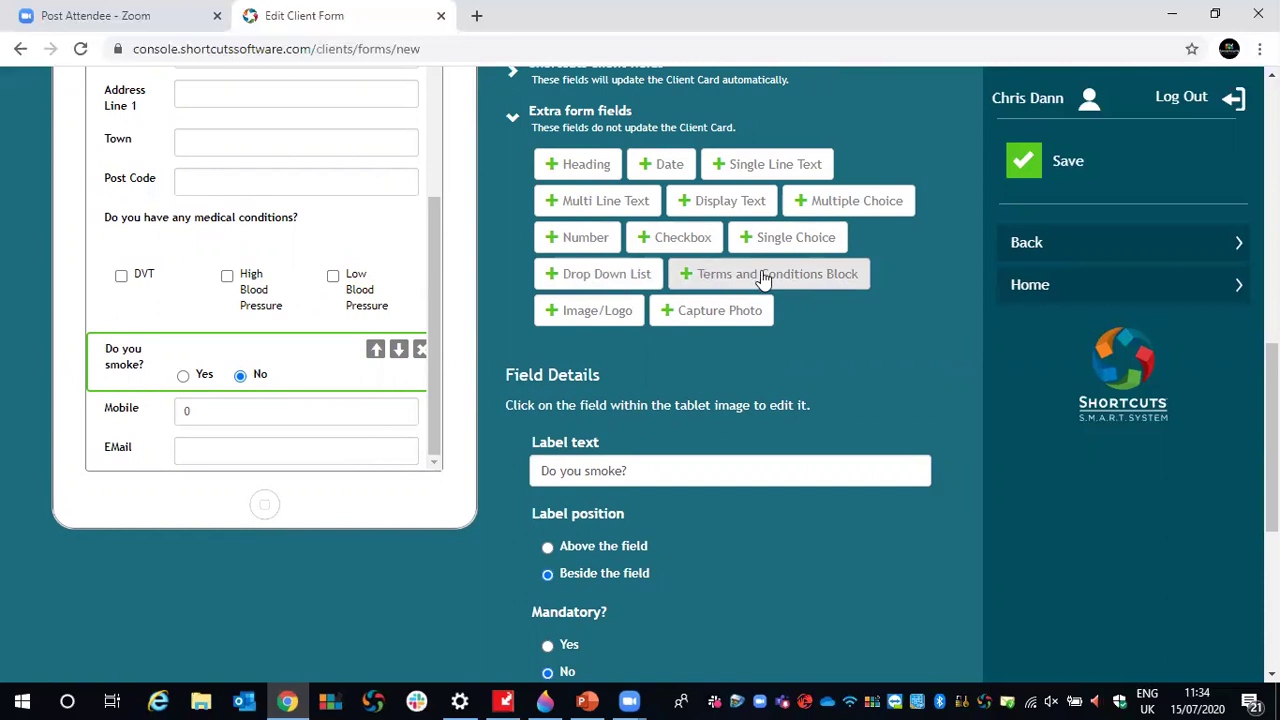
# - Add a Terms and Conditions block headed 'Chris' Salon's T&C's'
pyautogui.click(763, 279)
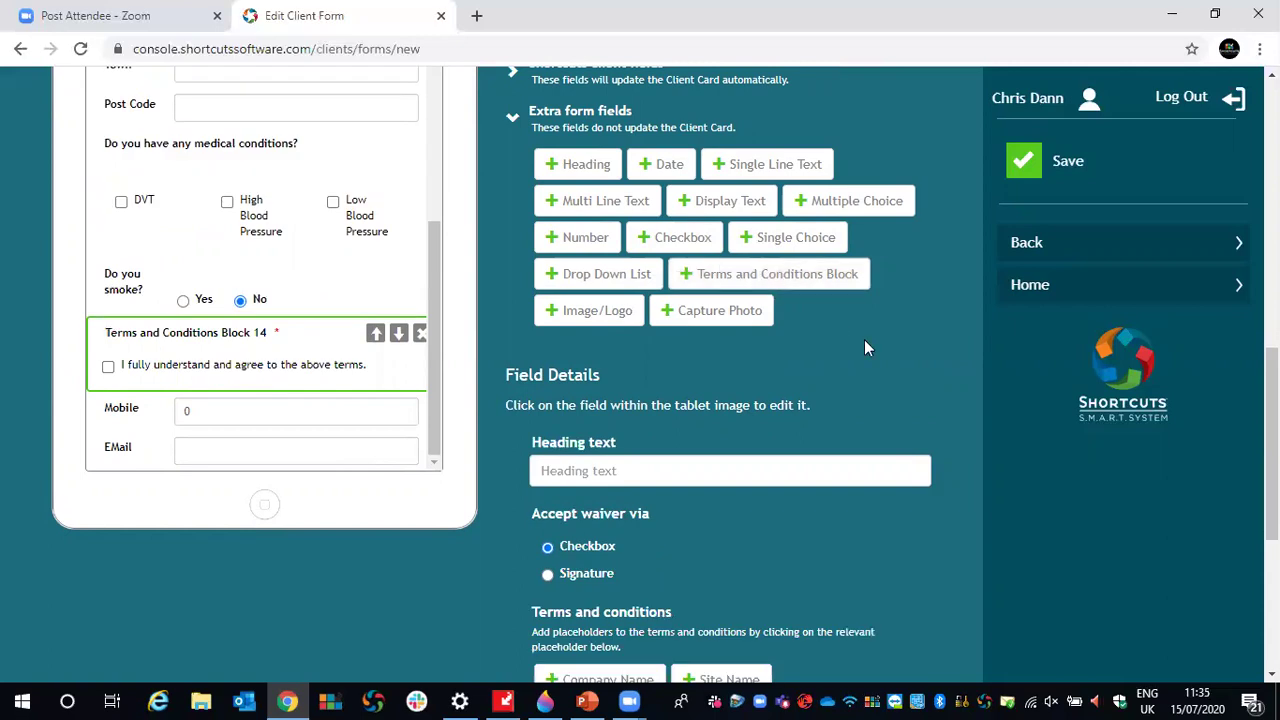
pyautogui.scroll(-1, 864, 339)
pyautogui.click(594, 377)
pyautogui.write("Chris' Salon's T&C's")
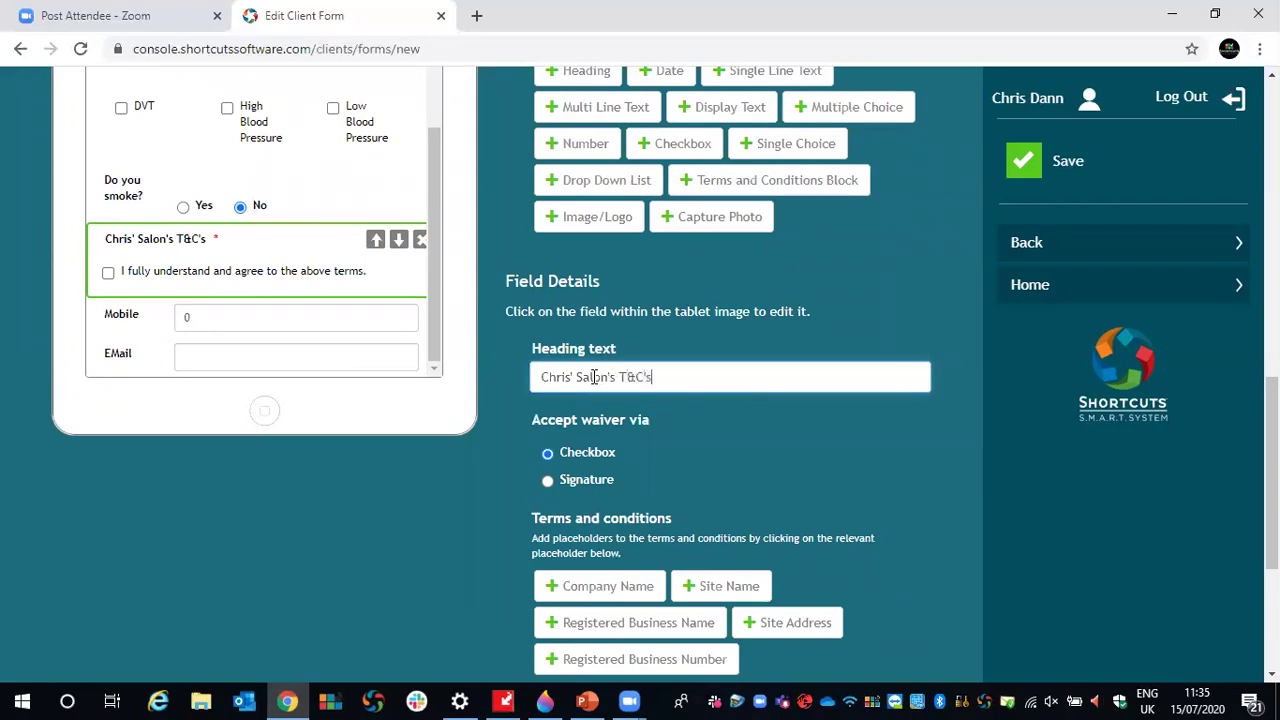
# - Make clients accept the waiver by Signature instead of the agreement tickbox
pyautogui.scroll(-1, 765, 415)
pyautogui.scroll(1, 765, 415)
pyautogui.doubleClick(536, 419)
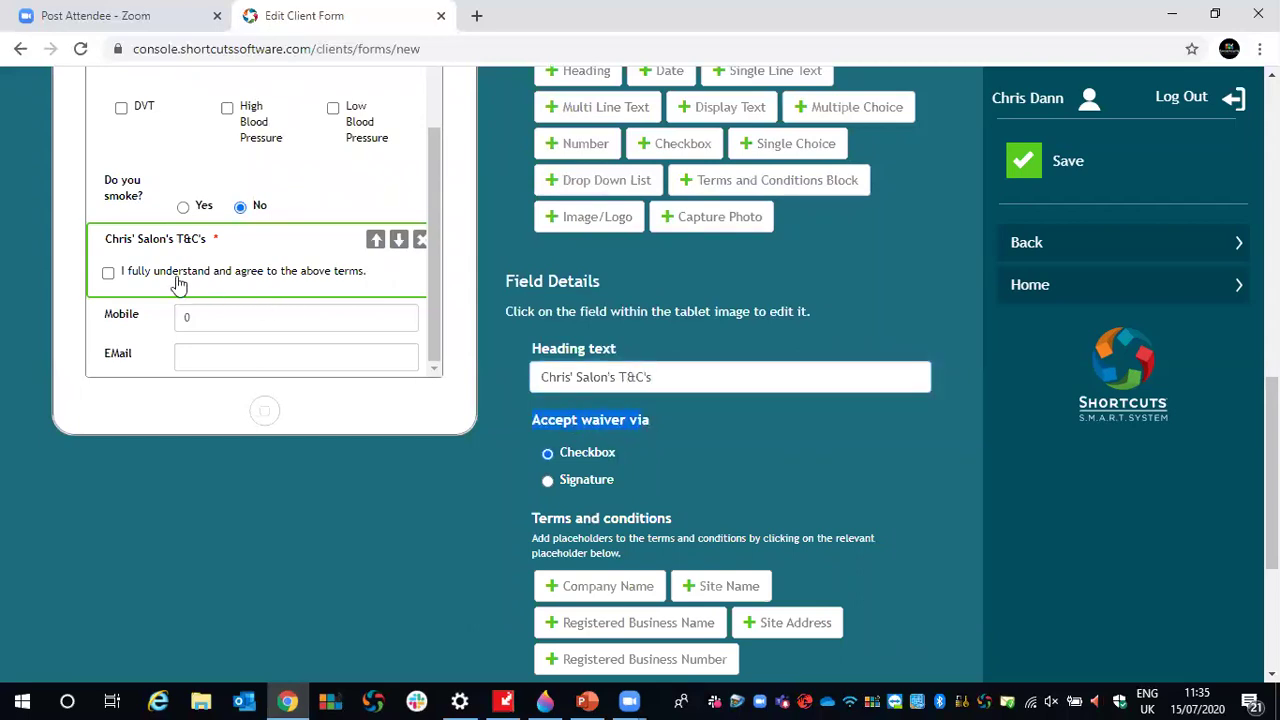
pyautogui.click(109, 272)
pyautogui.click(110, 273)
pyautogui.click(548, 481)
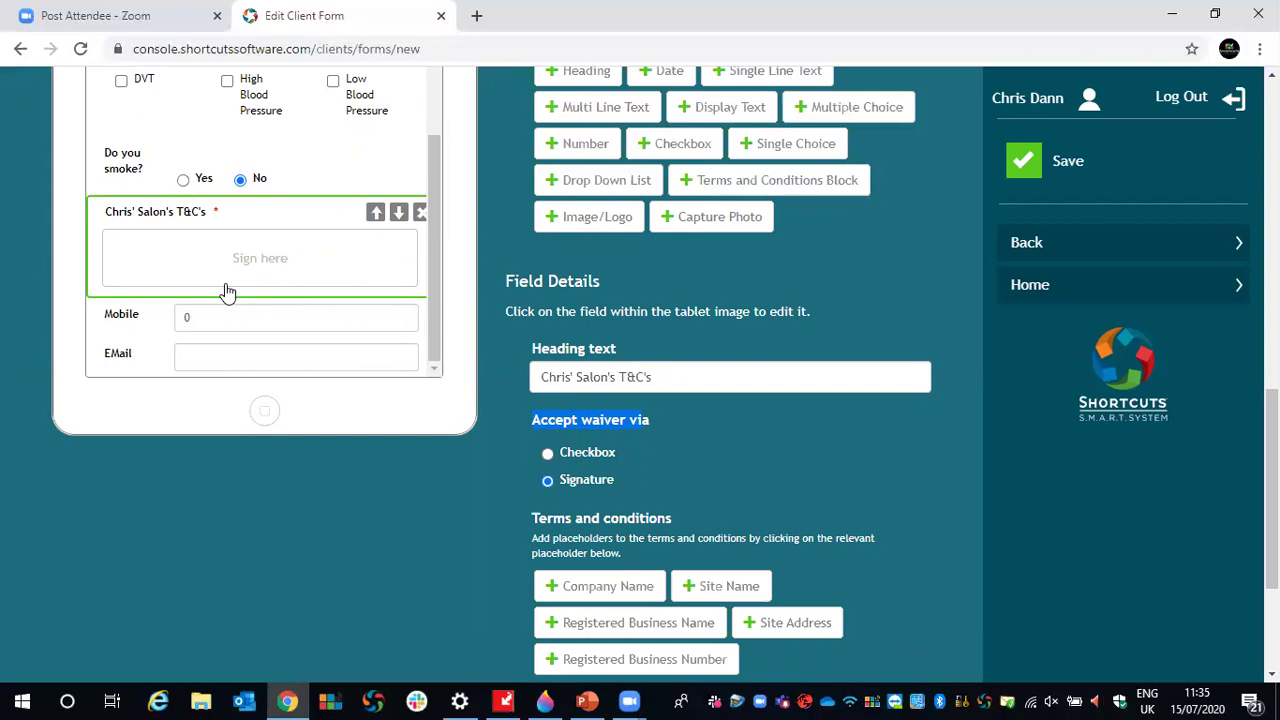
# - Insert the {Company Name} placeholder into the terms text
pyautogui.scroll(-2, 780, 396)
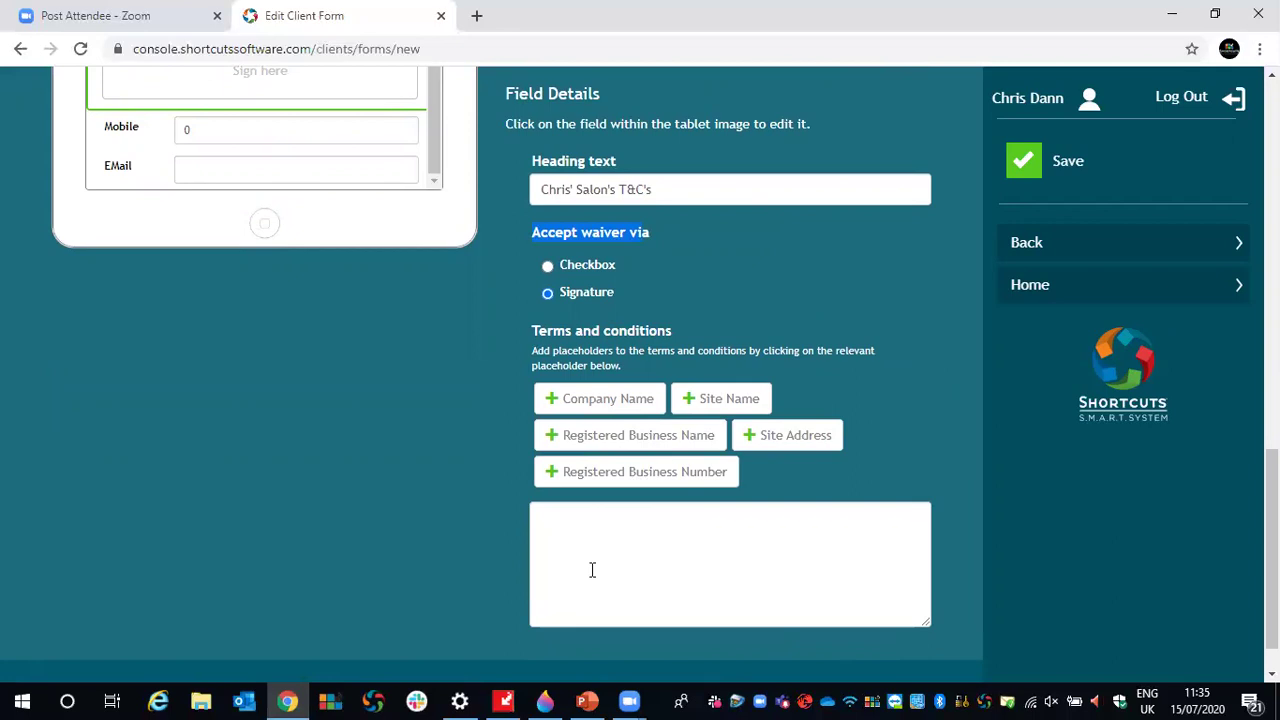
pyautogui.click(565, 537)
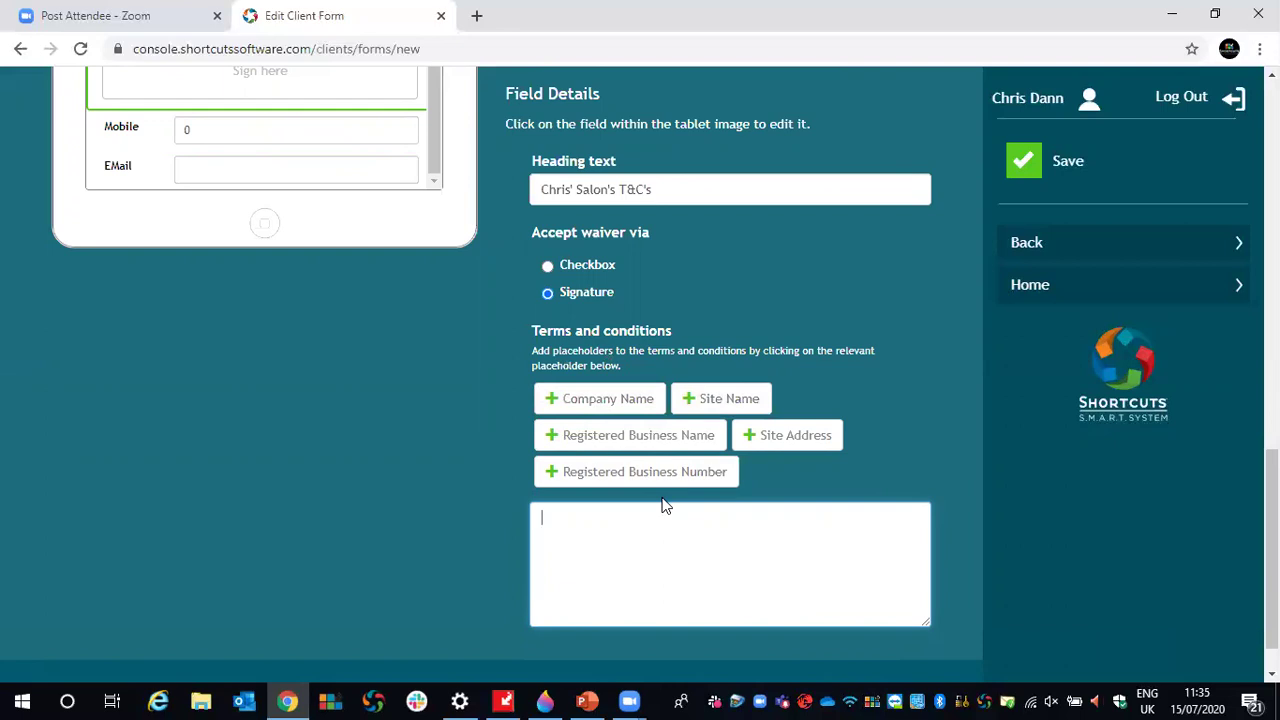
pyautogui.click(608, 400)
pyautogui.scroll(-1, 651, 503)
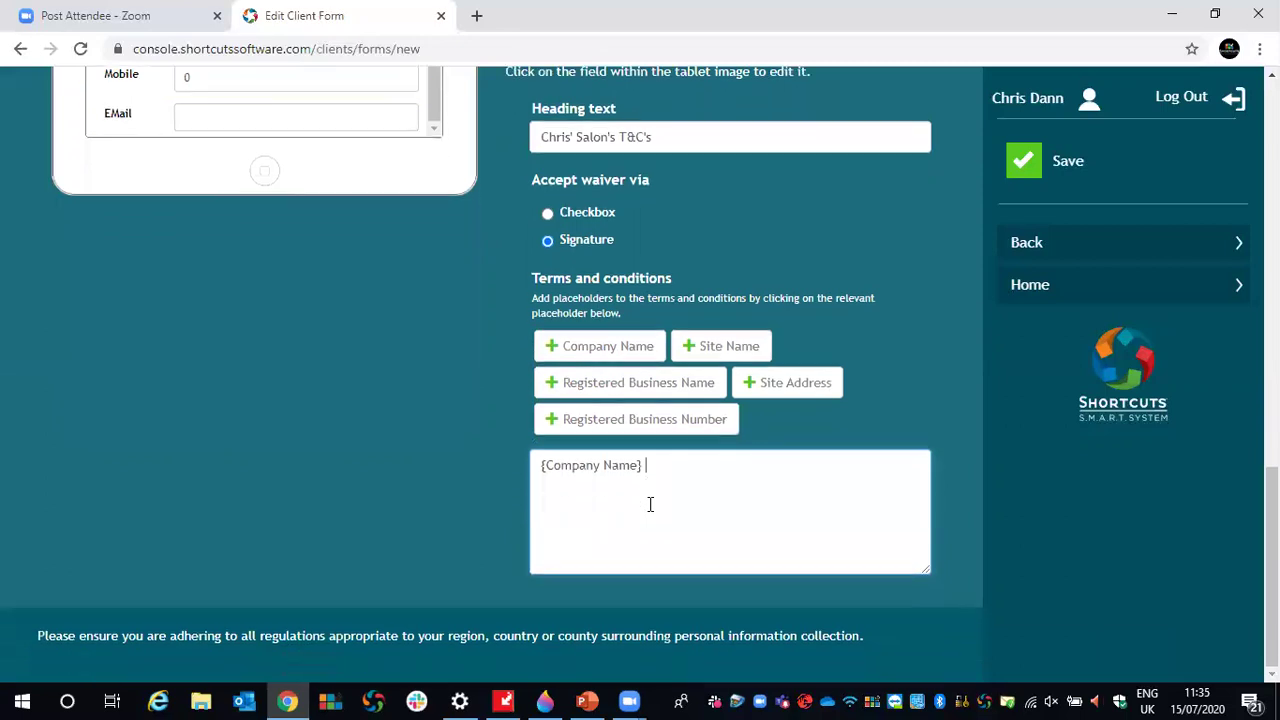
pyautogui.moveTo(642, 466); pyautogui.dragTo(538, 465)
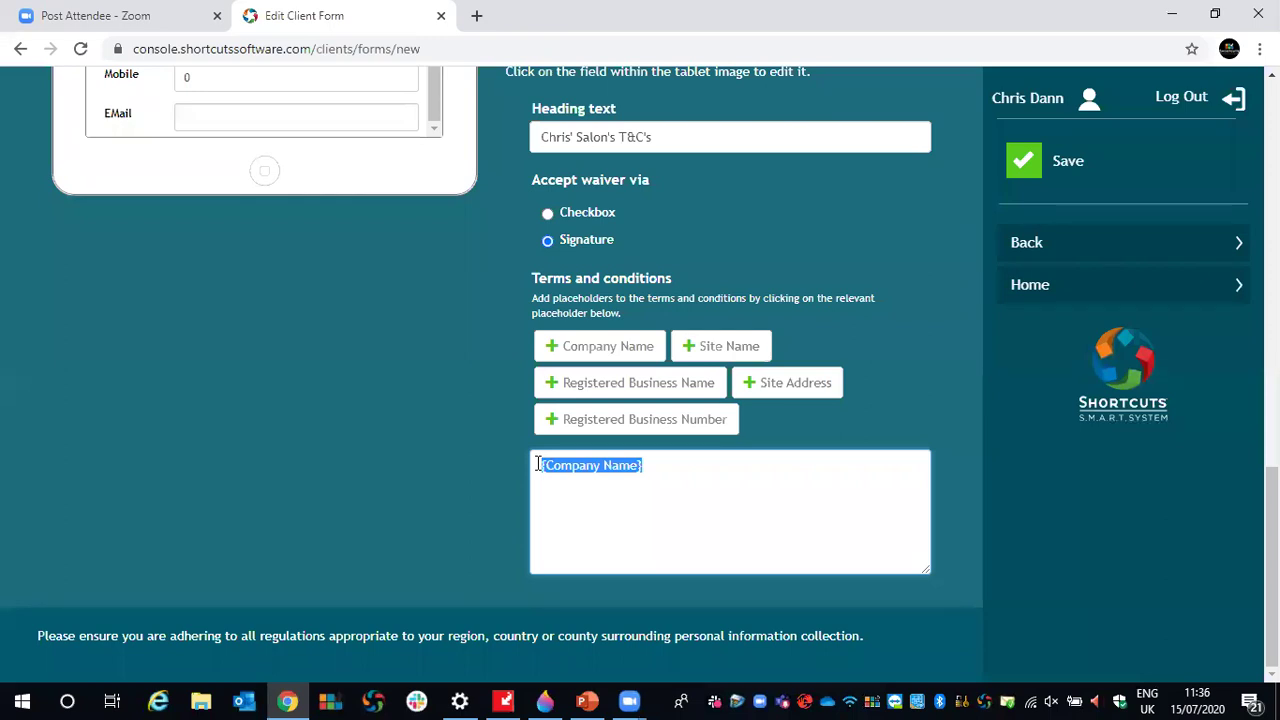
pyautogui.click(666, 483)
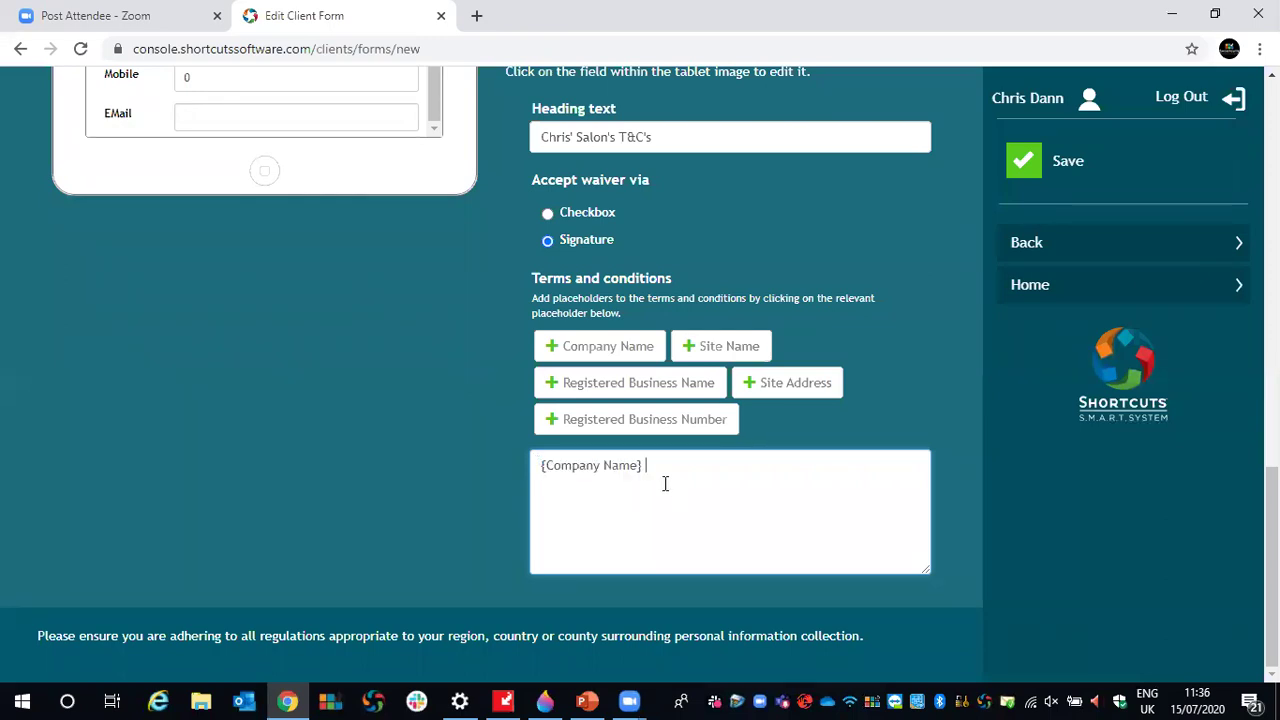
pyautogui.scroll(4, 677, 496)
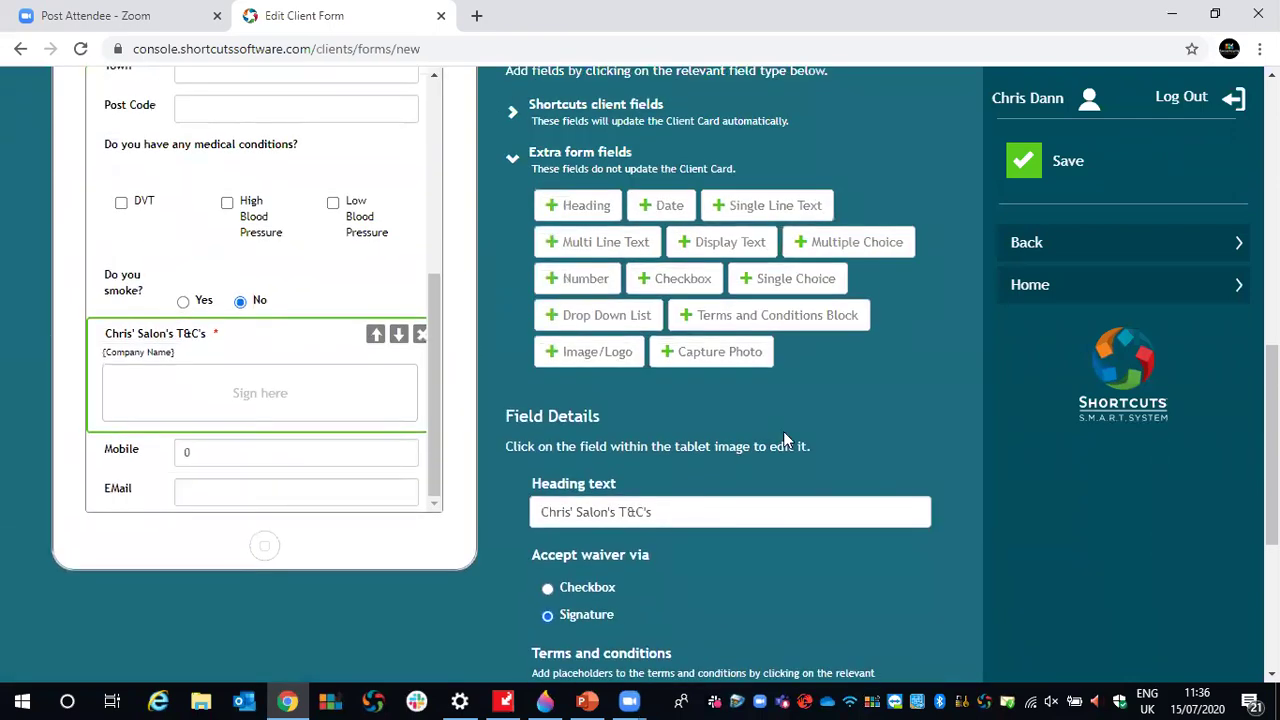
# - Add a Capture Photo field, delete the stray Date 2 field, and save the form
pyautogui.click(740, 353)
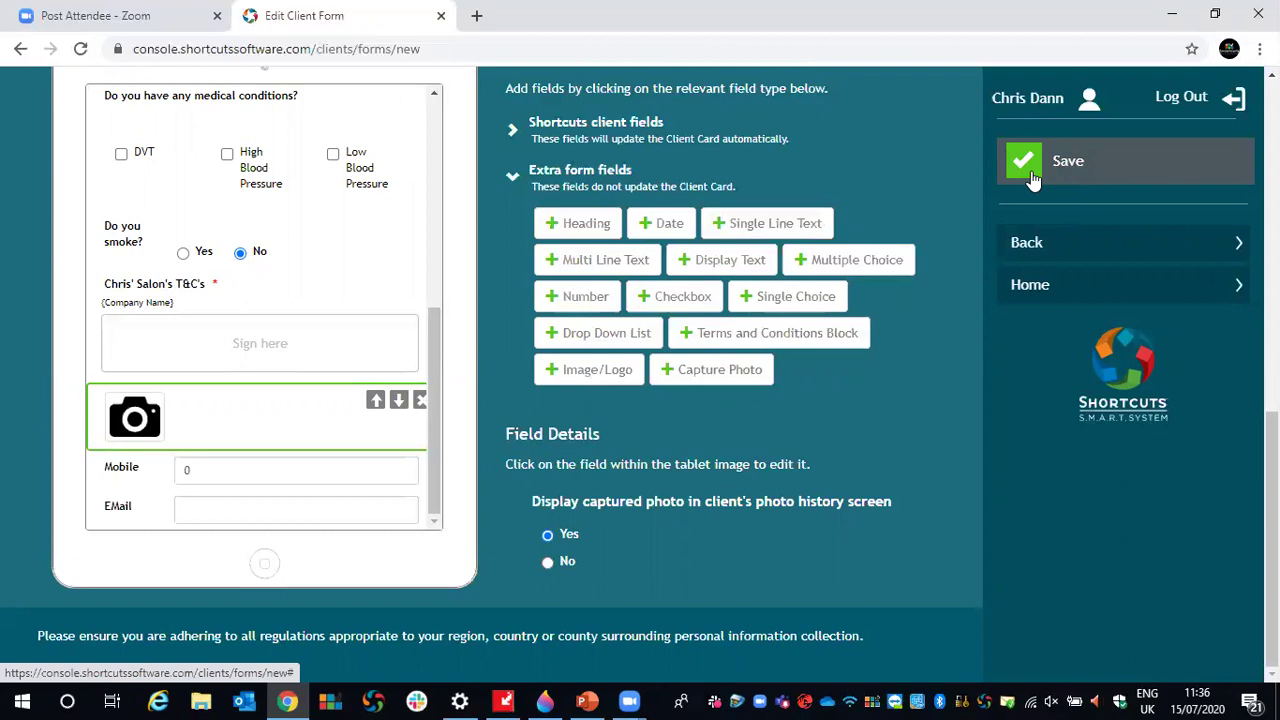
pyautogui.click(1032, 178)
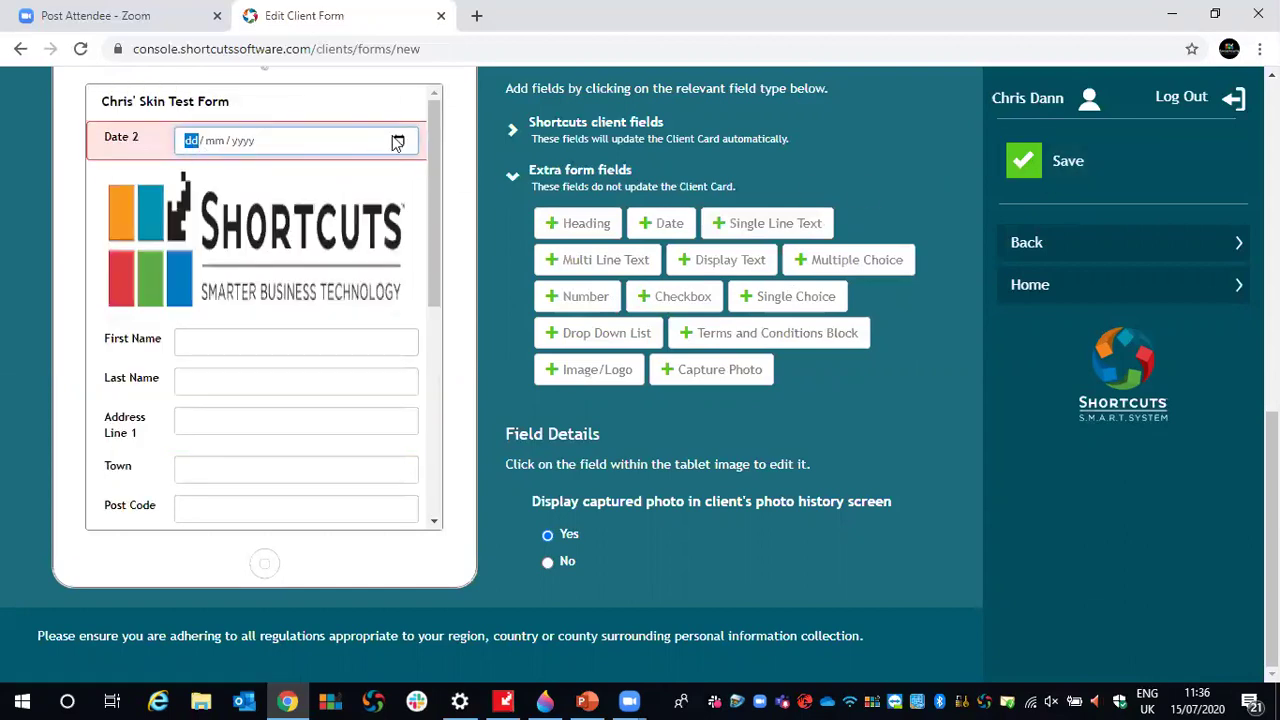
pyautogui.click(355, 142)
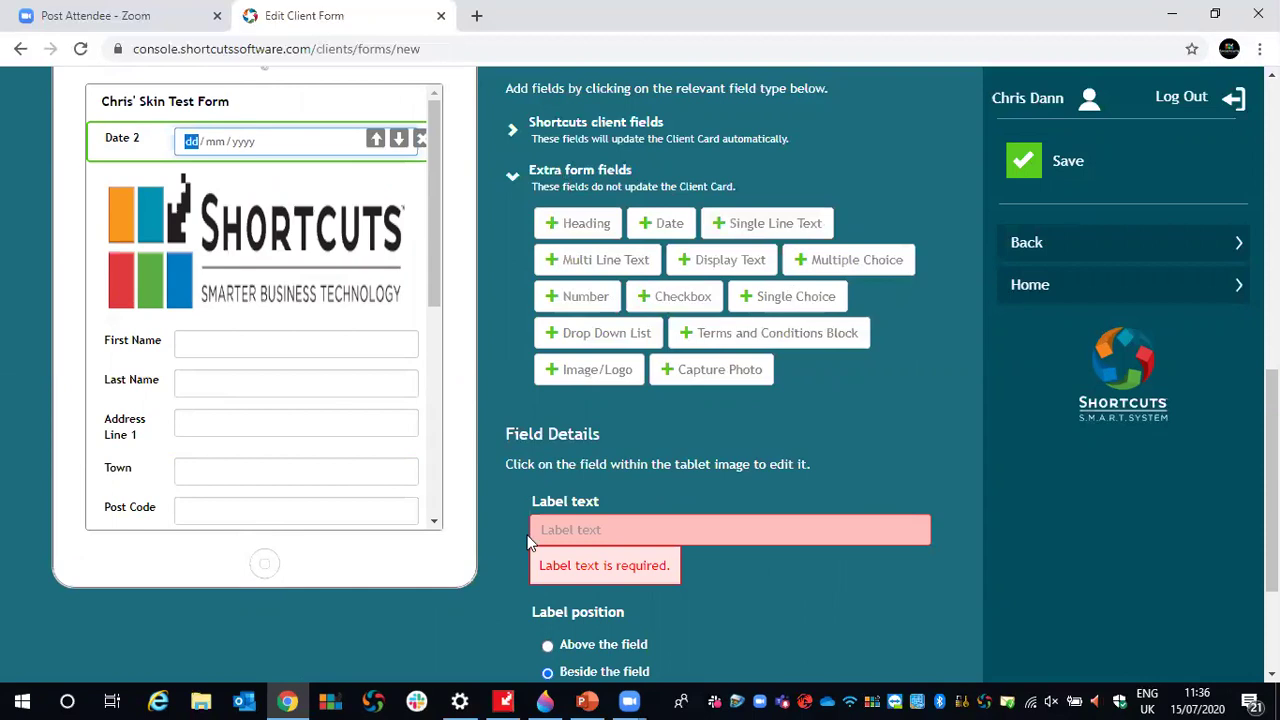
pyautogui.click(418, 146)
pyautogui.click(1033, 160)
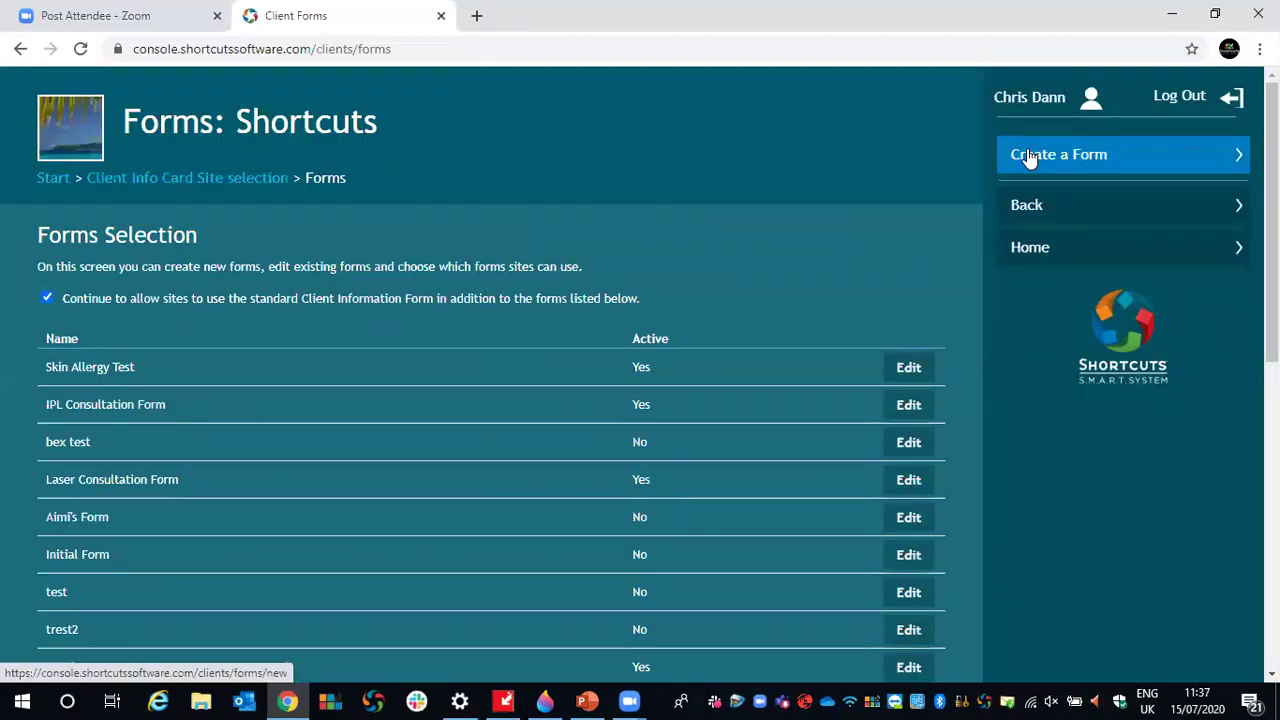
# - Scroll through the Forms Selection list, then return to the Start page
pyautogui.scroll(-6, 785, 251)
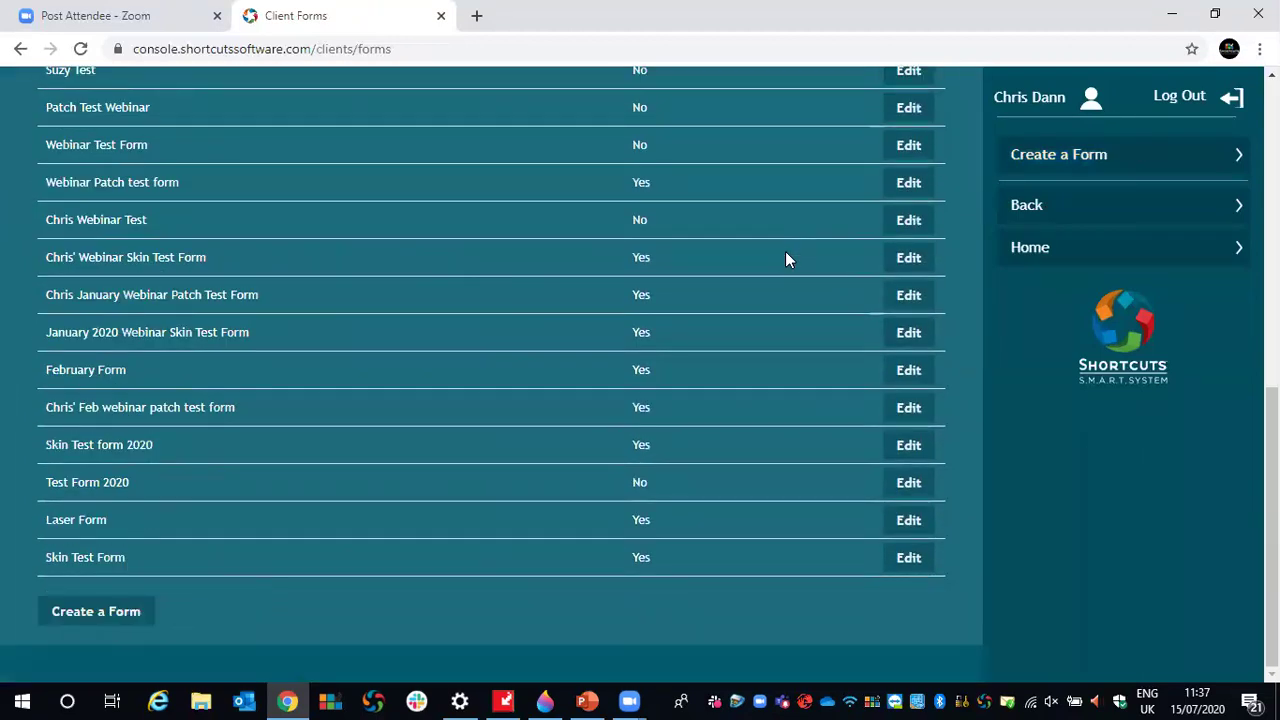
pyautogui.scroll(4, 806, 345)
pyautogui.scroll(2, 808, 350)
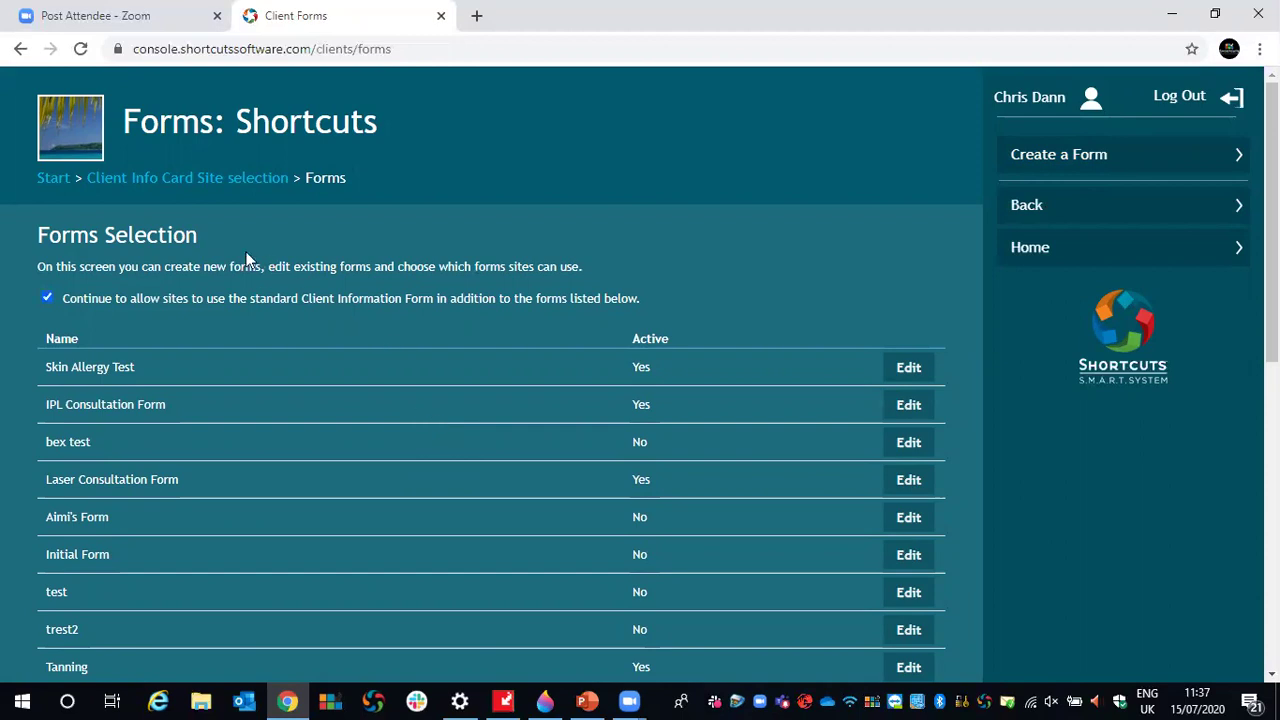
pyautogui.click(54, 180)
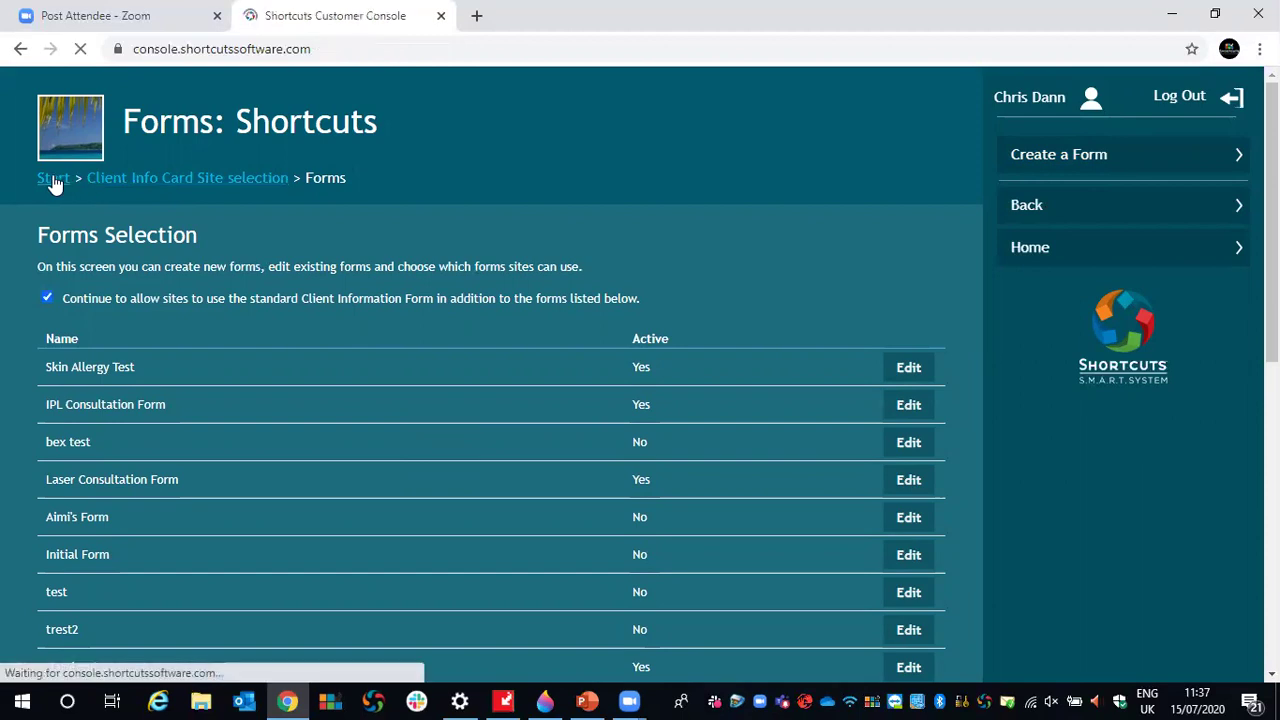
# - Open Shortcuts Retreat Birmingham in client mode and unlock it with the four-digit security PIN
pyautogui.click(1098, 560)
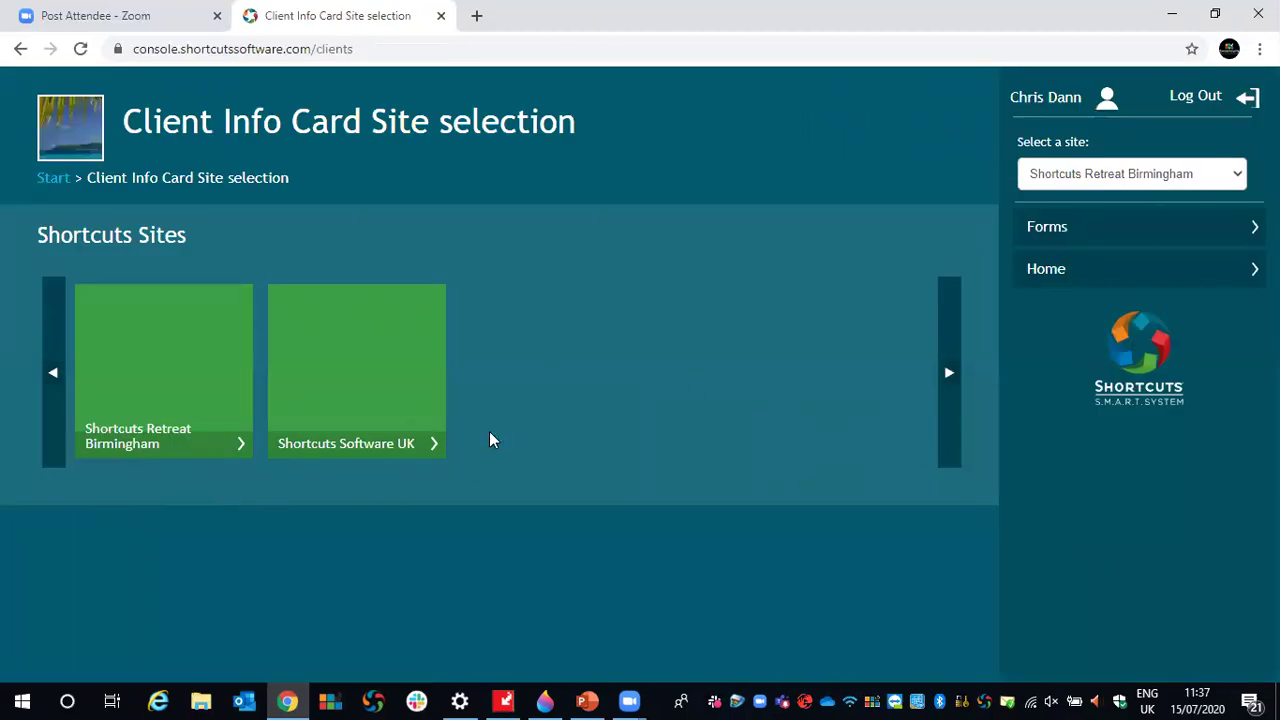
pyautogui.click(143, 380)
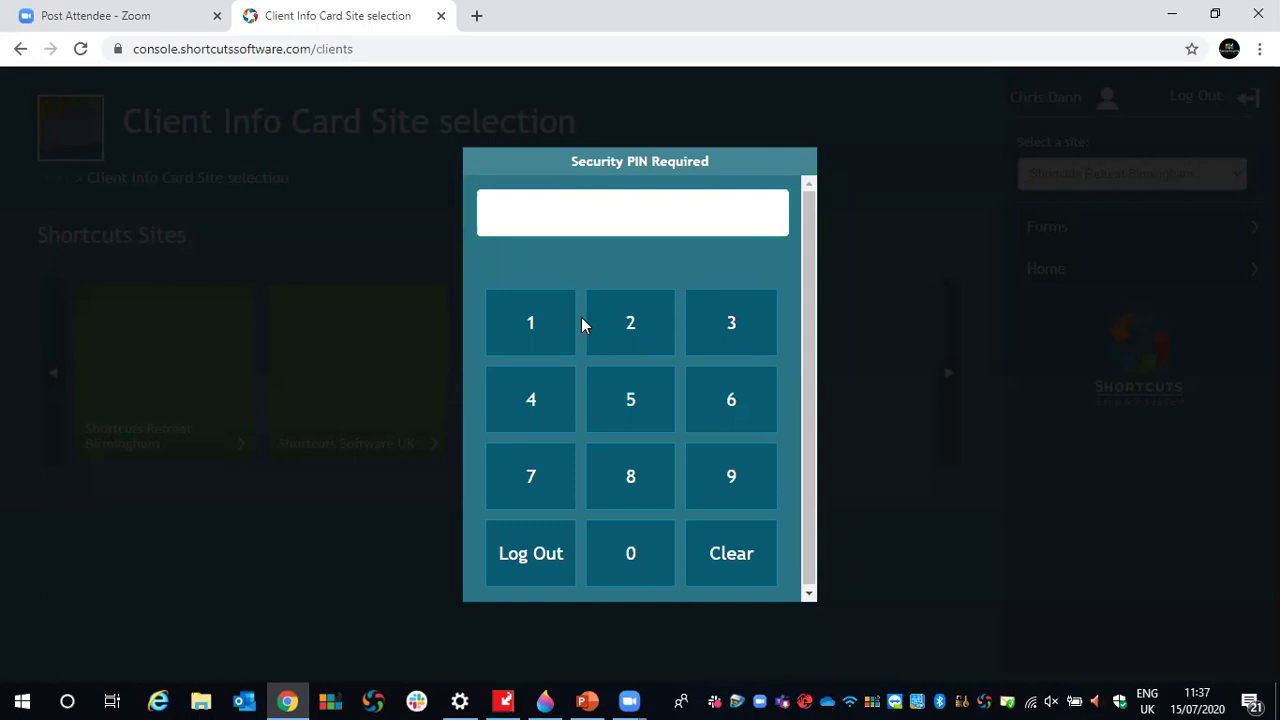
pyautogui.click(531, 320)
pyautogui.click(632, 308)
pyautogui.click(716, 320)
pyautogui.click(535, 390)
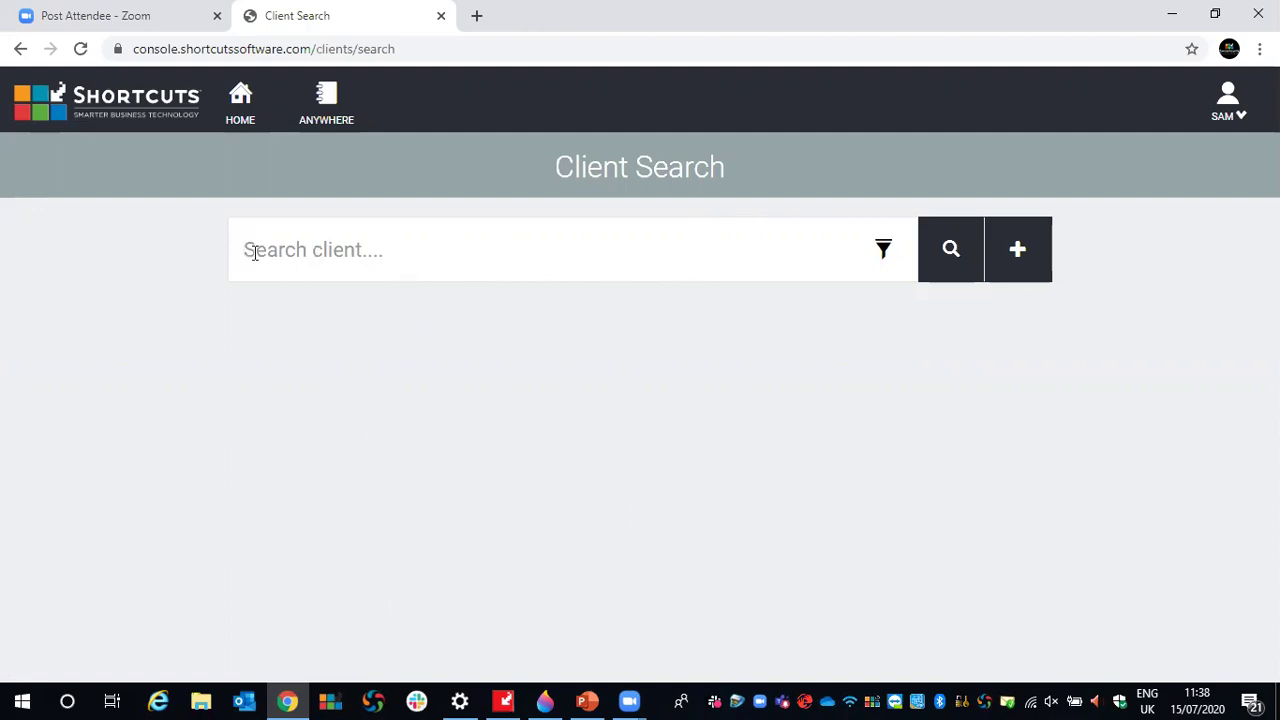
# - Search for a client by name and scroll the matching results
pyautogui.write('chris')
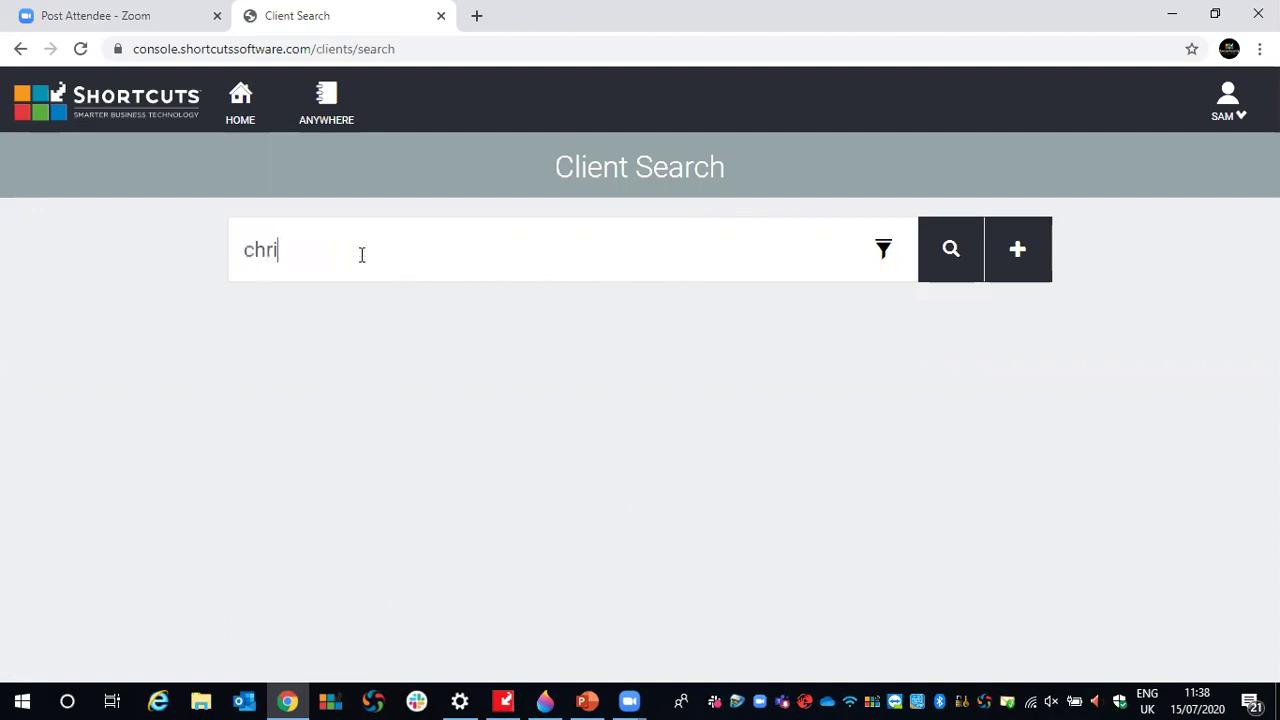
pyautogui.press('BackSpace')
pyautogui.press('BackSpace')
pyautogui.press('BackSpace')
pyautogui.press('BackSpace')
pyautogui.press('BackSpace')
pyautogui.write('aimi')
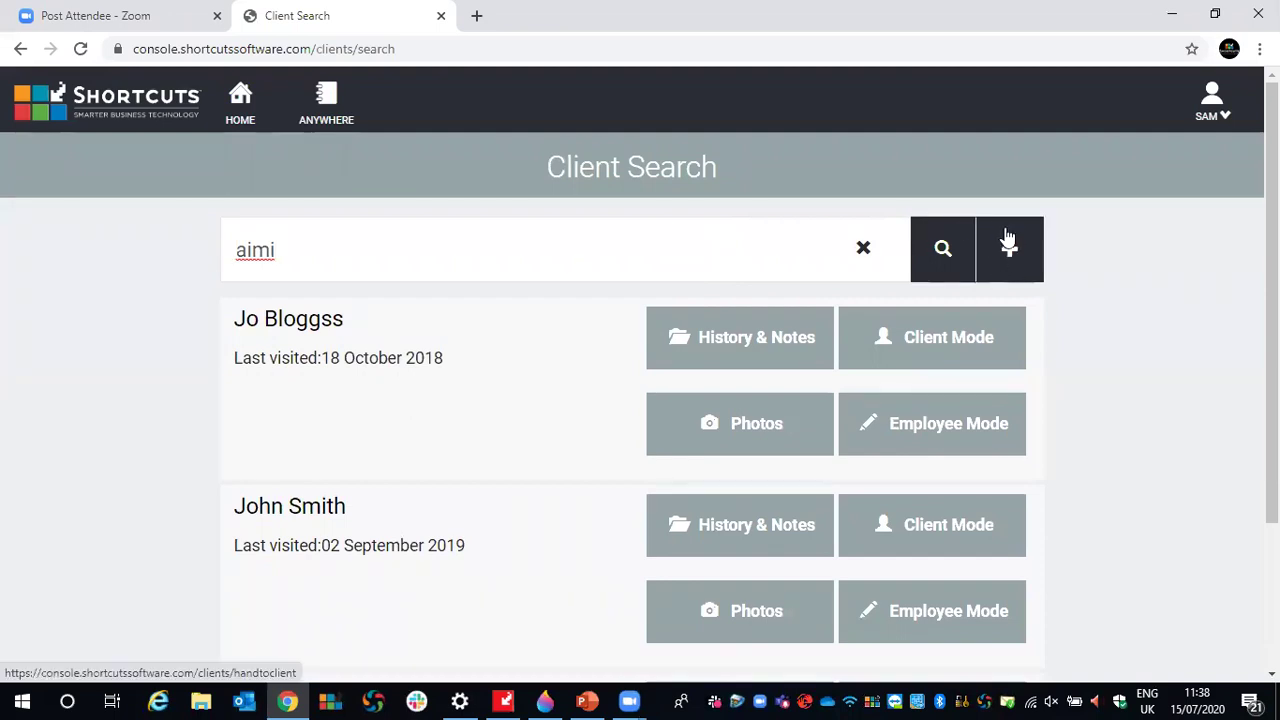
pyautogui.scroll(-1, 1132, 292)
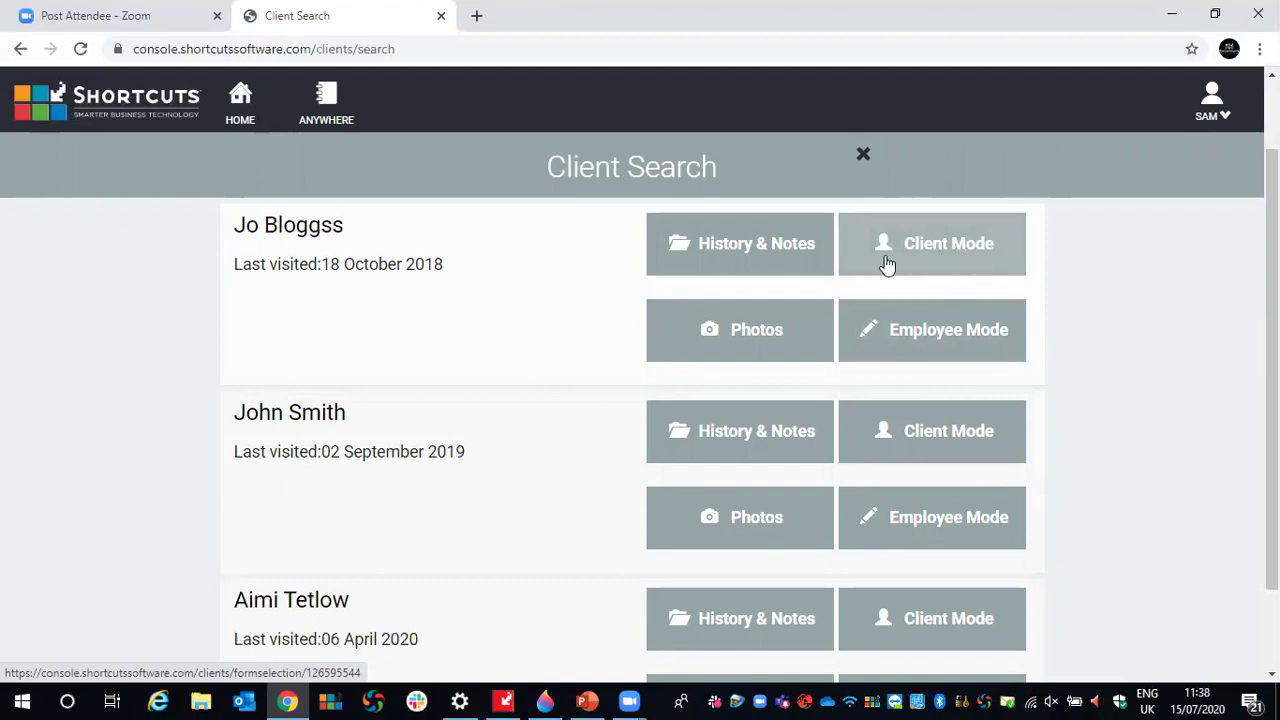
# - Enter client mode for the first result and open Chris' Webinar Skin Test Form
pyautogui.click(943, 265)
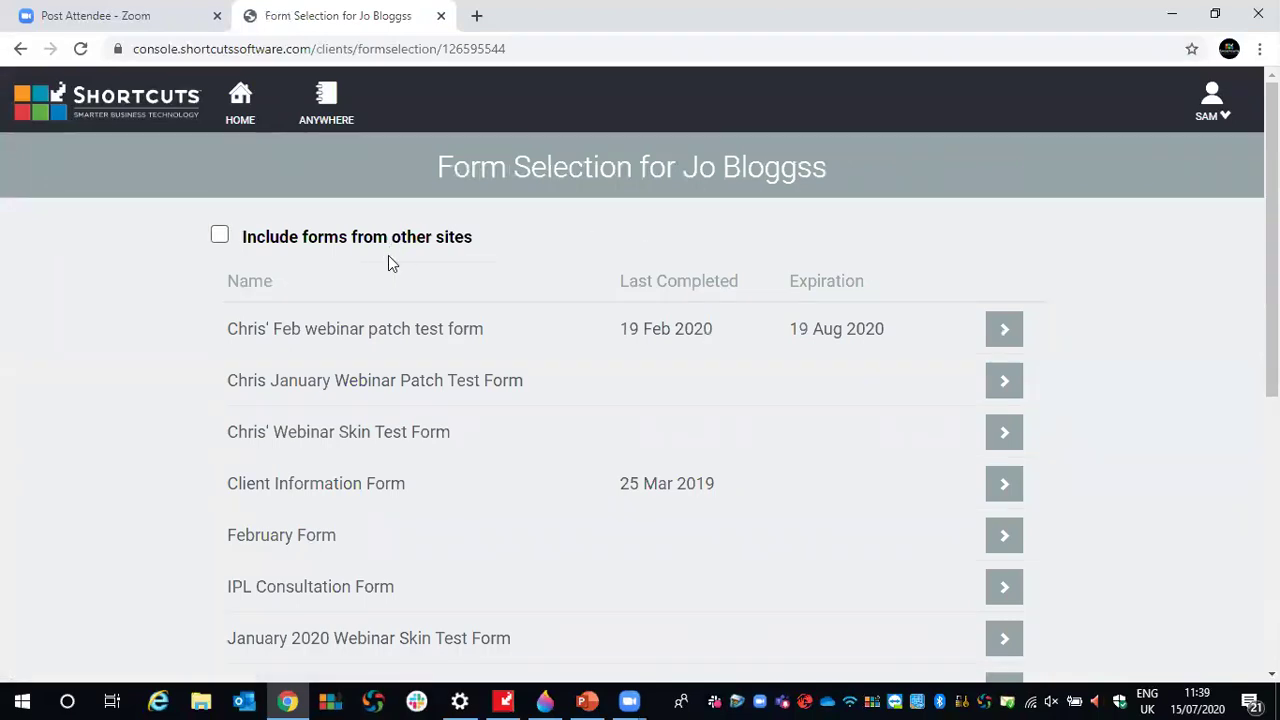
pyautogui.scroll(-5, 375, 287)
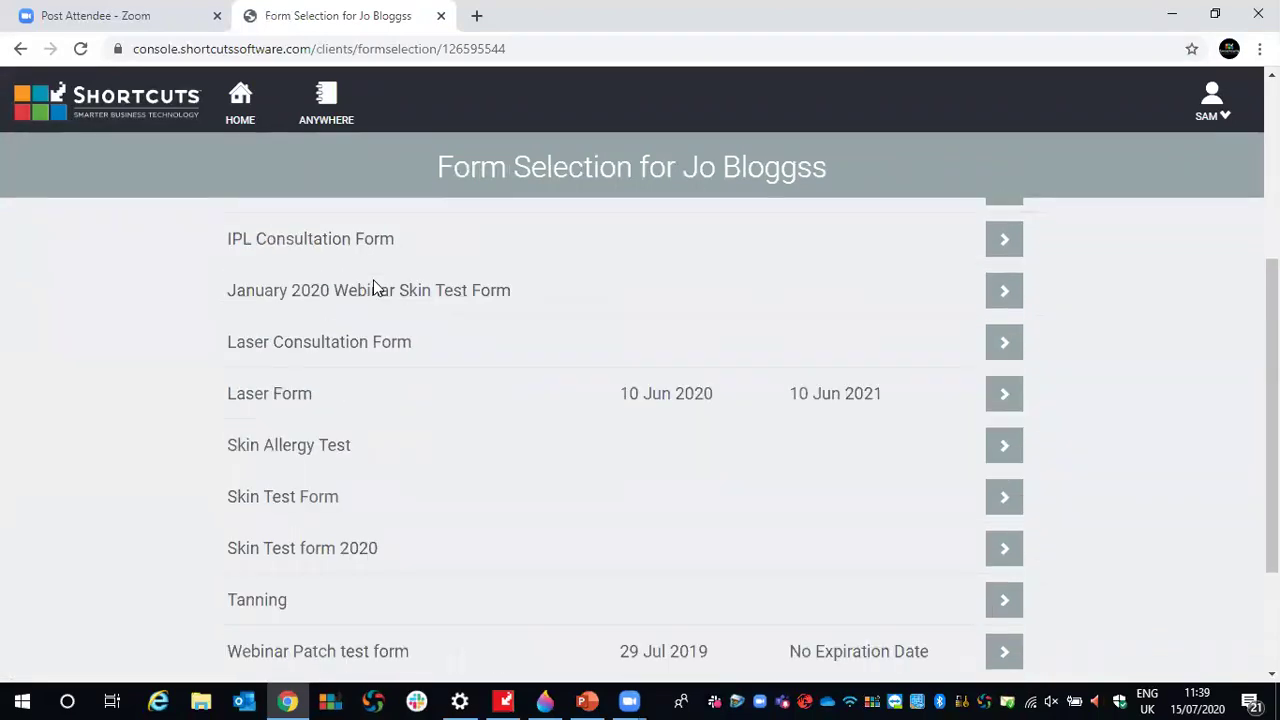
pyautogui.scroll(5, 354, 520)
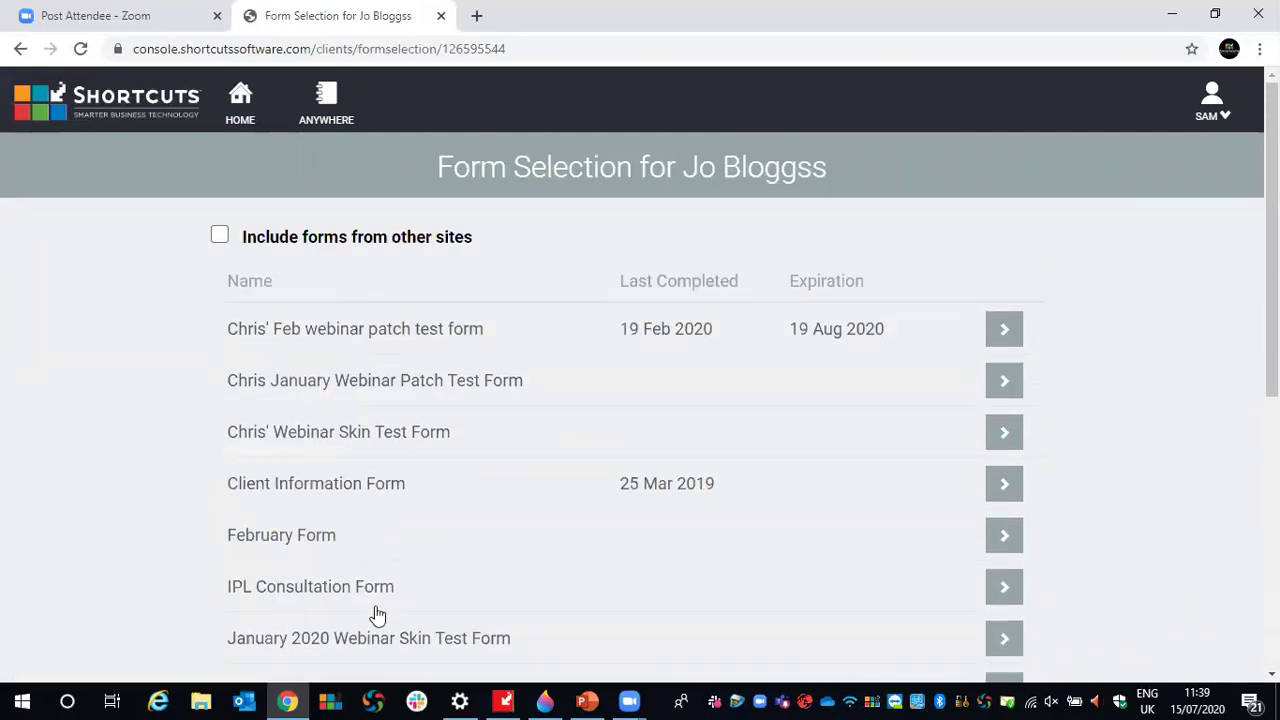
pyautogui.scroll(-5, 391, 349)
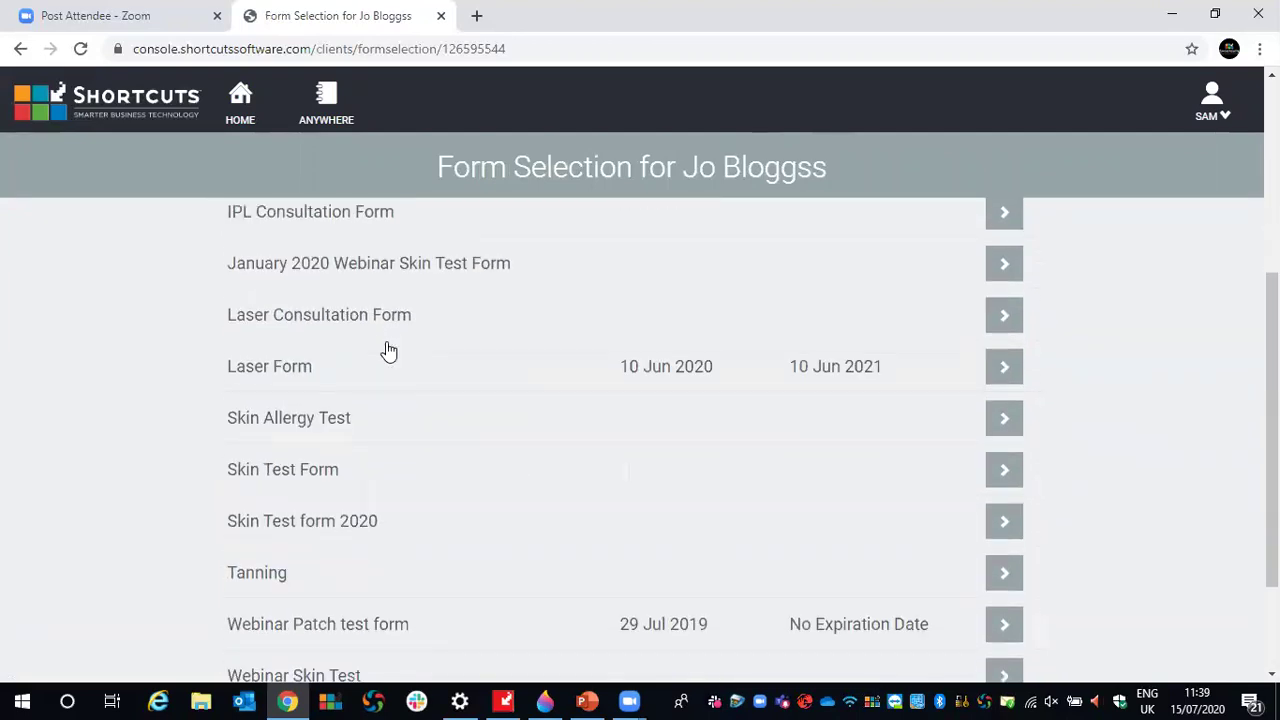
pyautogui.scroll(-1, 540, 414)
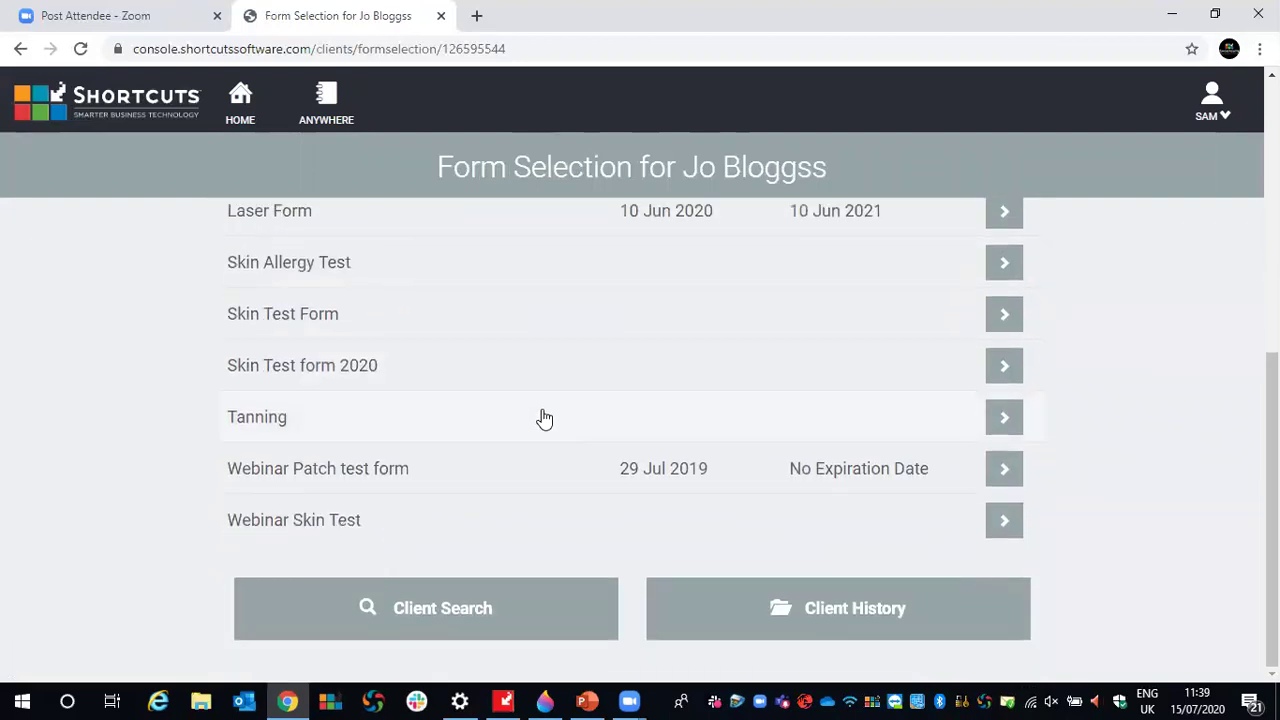
pyautogui.scroll(3, 589, 477)
pyautogui.scroll(2, 589, 477)
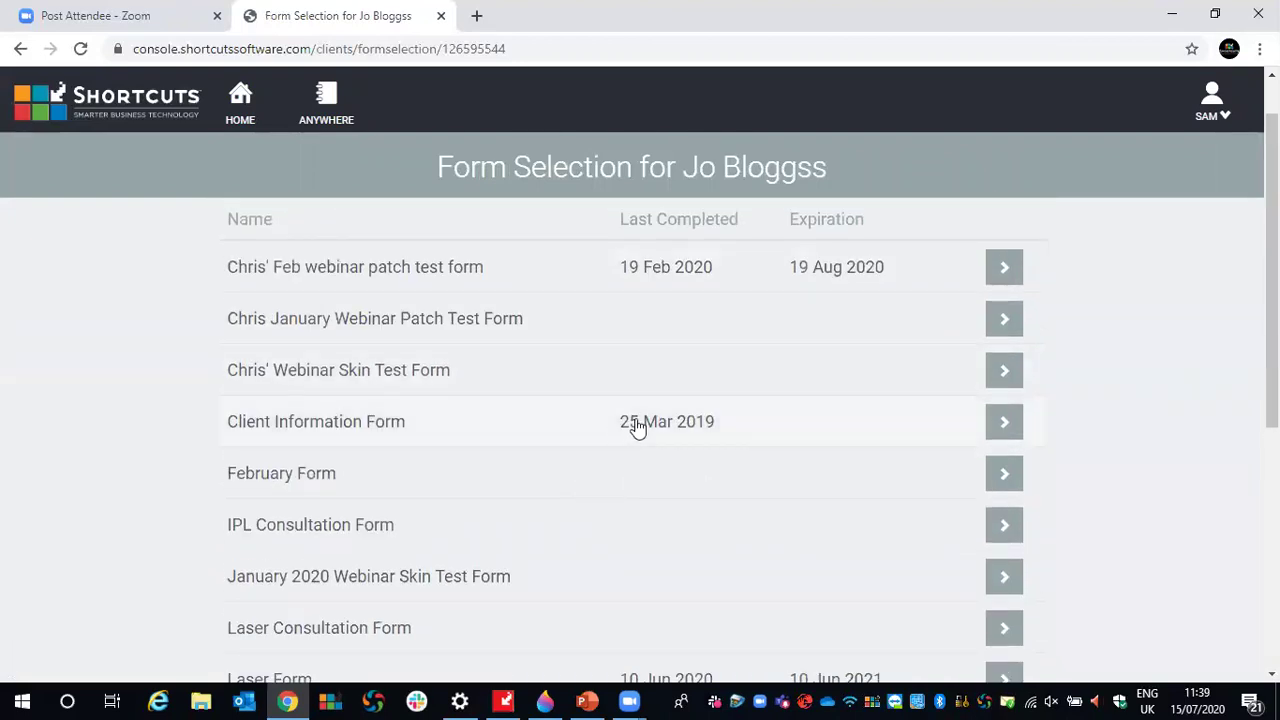
pyautogui.click(994, 372)
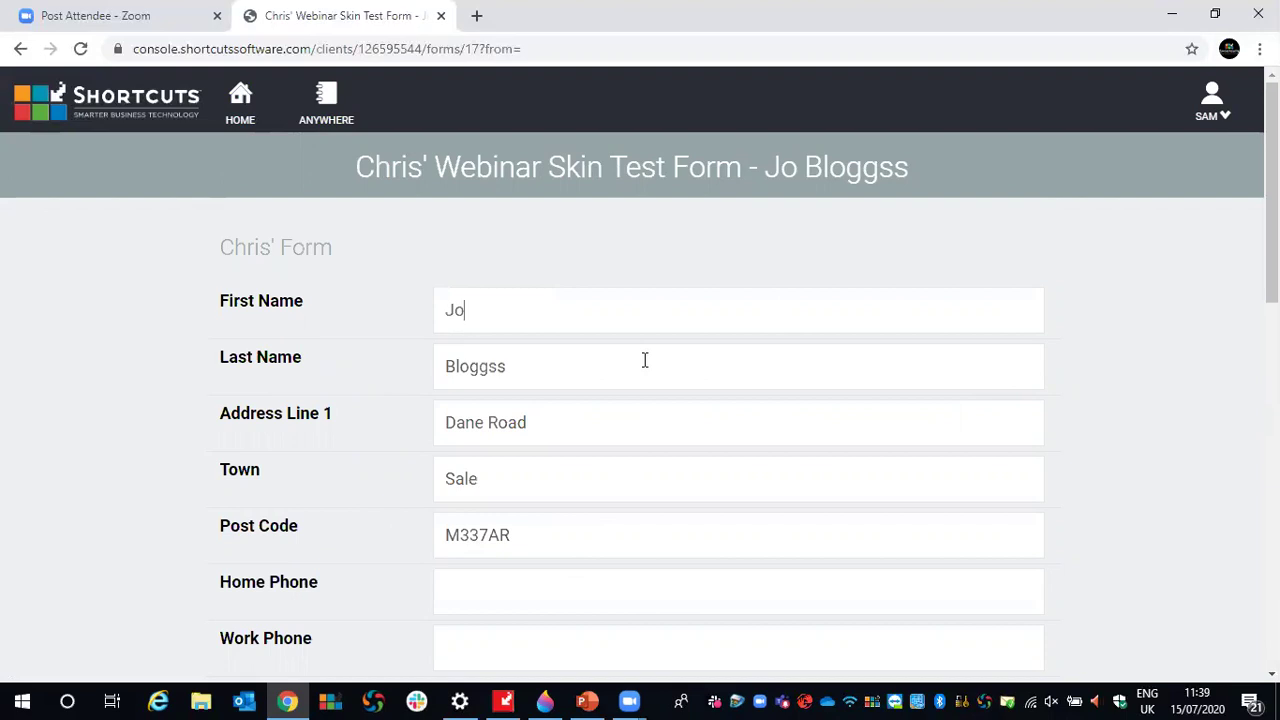
# - Try submitting the form, then fill in the required Home Phone field with the client's number
pyautogui.scroll(-3, 640, 420)
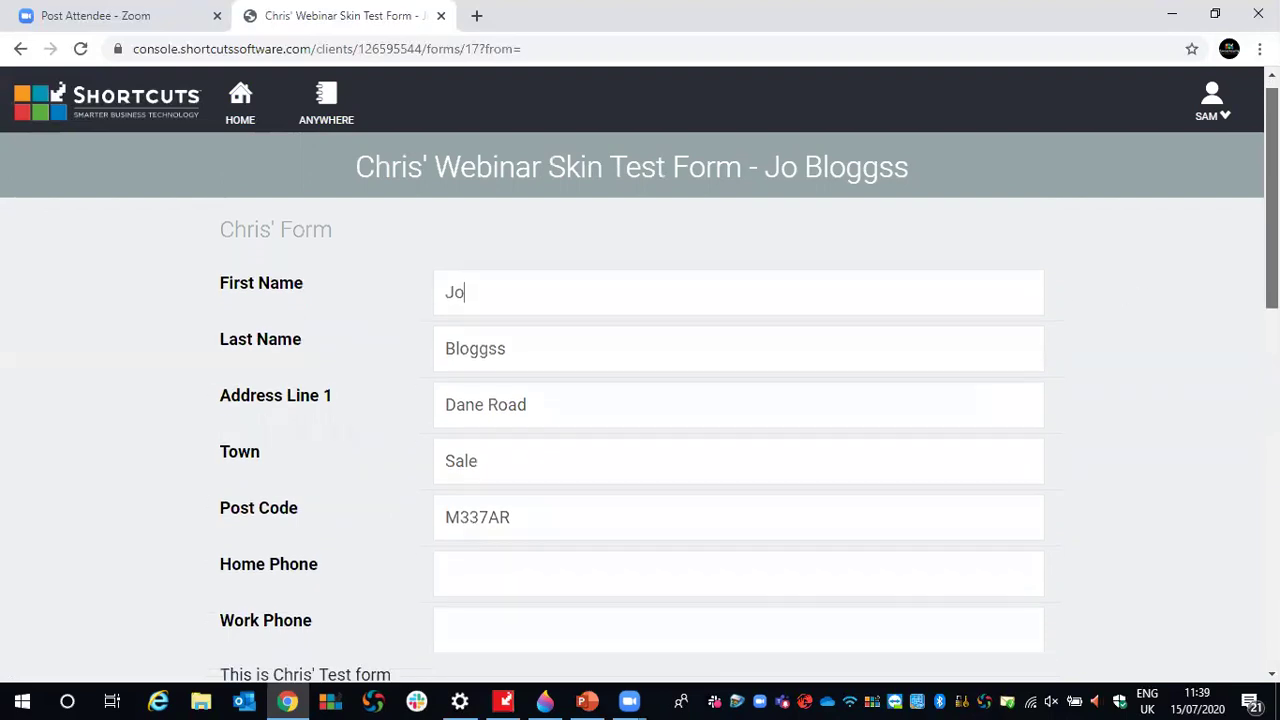
pyautogui.scroll(-6, 640, 440)
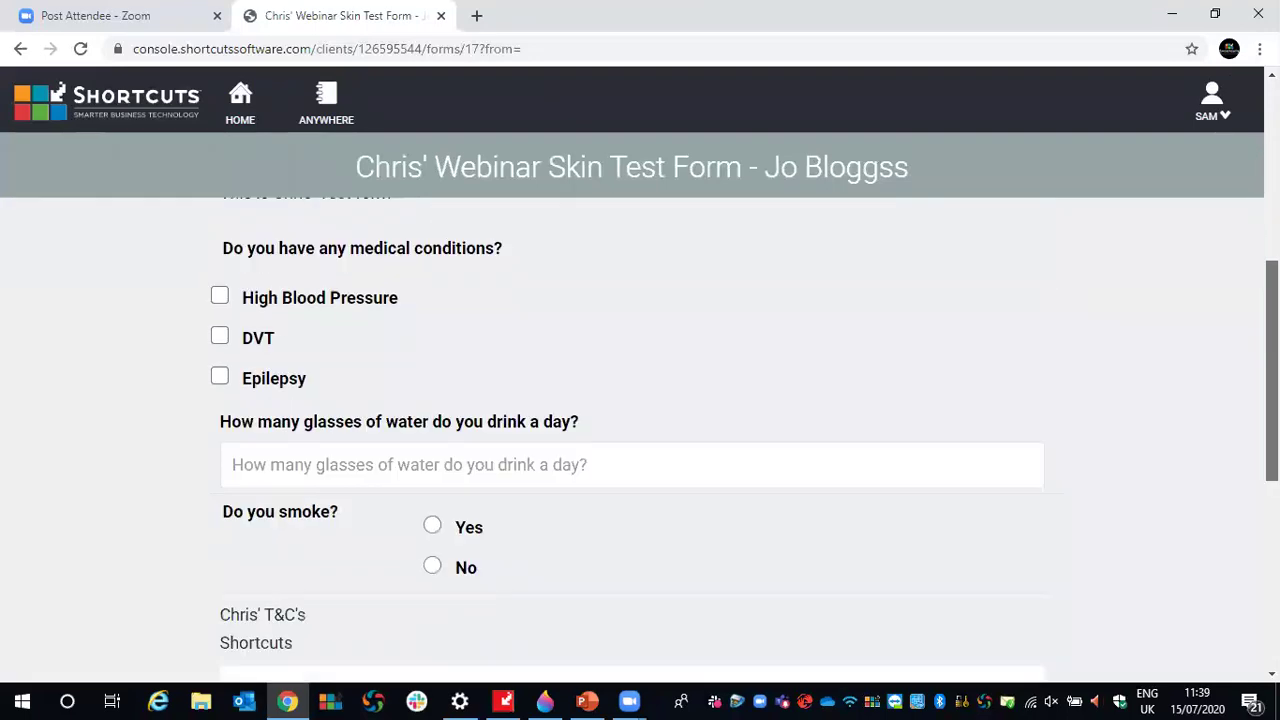
pyautogui.scroll(-3, 640, 440)
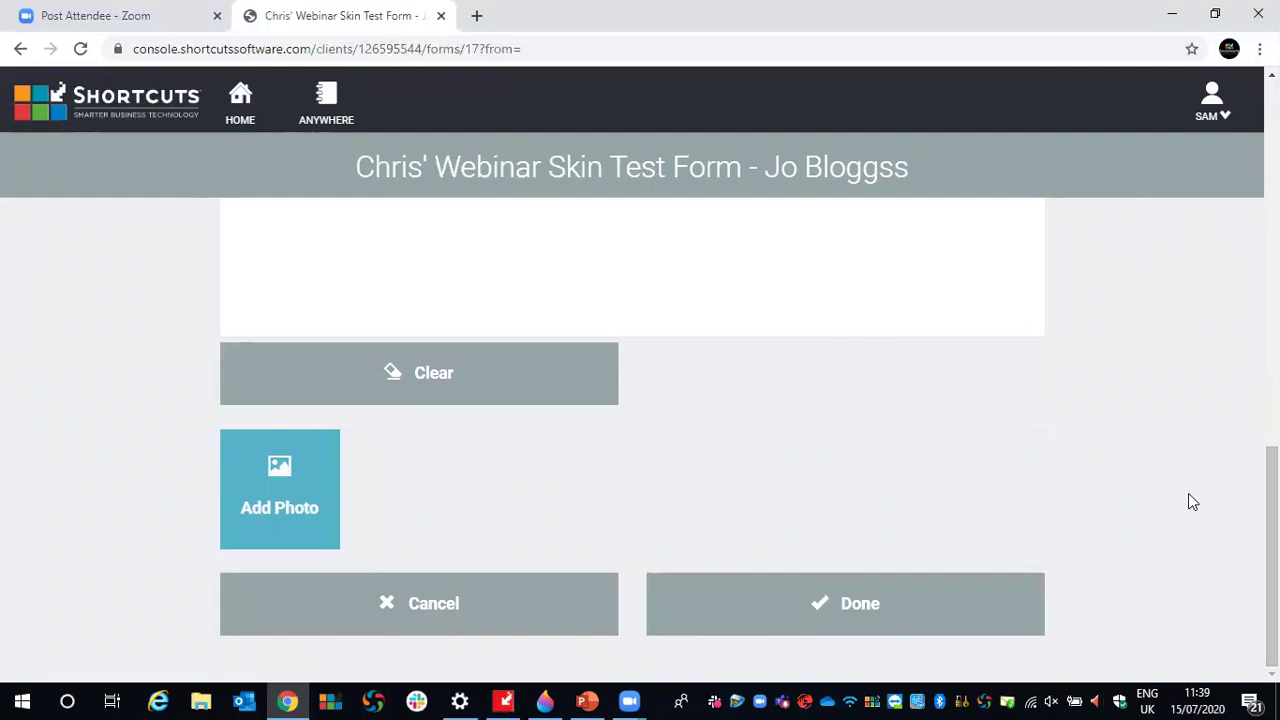
pyautogui.click(830, 604)
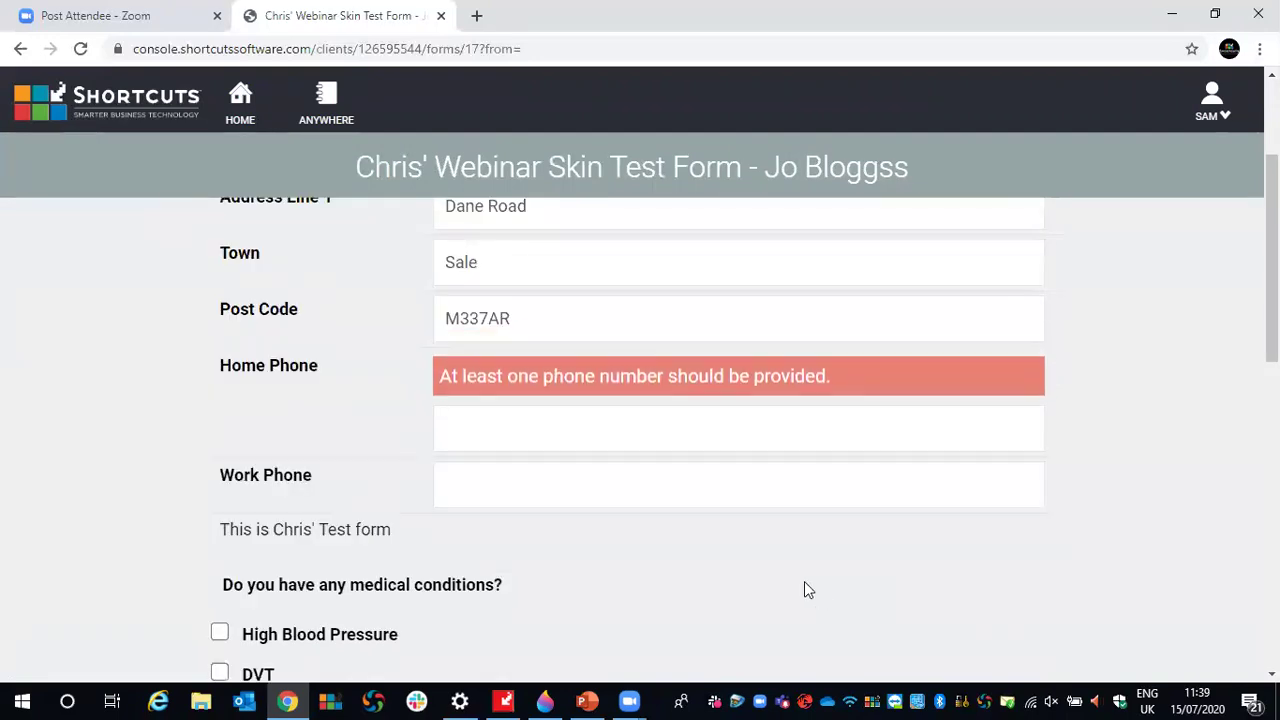
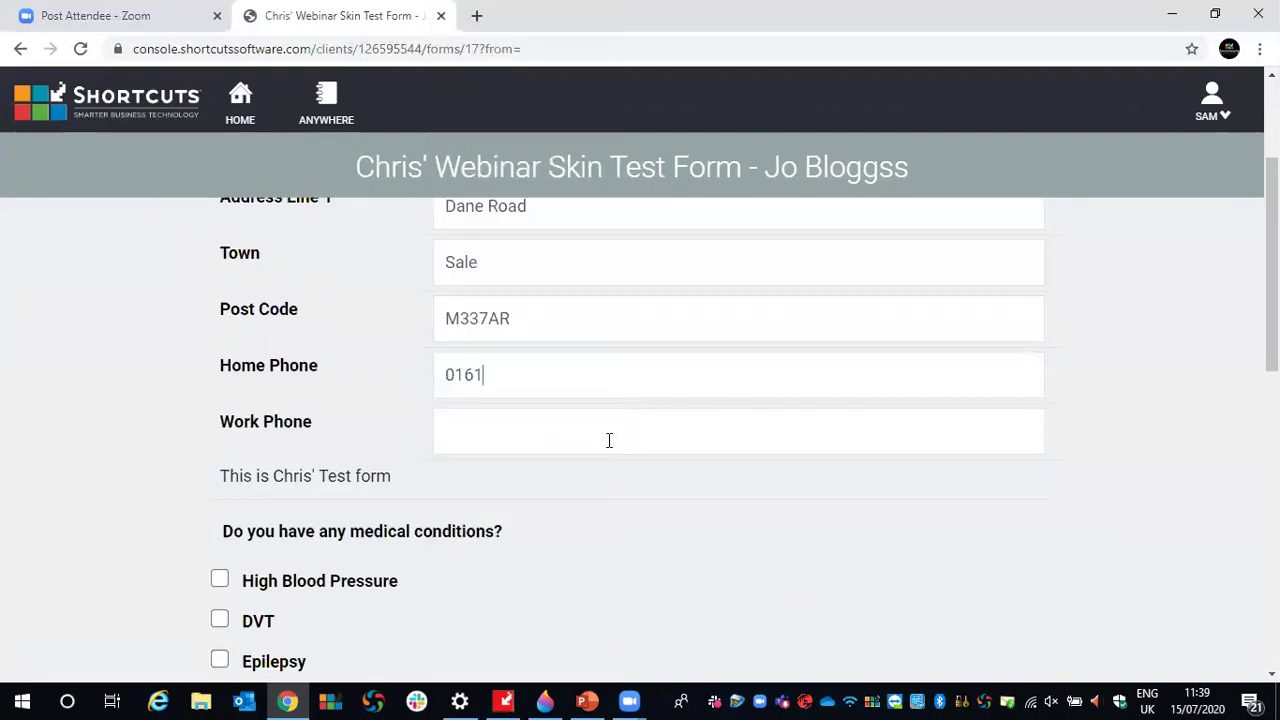
# - Resubmit the form and draw a signature in the waiver signature pad
pyautogui.scroll(-8, 630, 440)
pyautogui.scroll(-2, 530, 496)
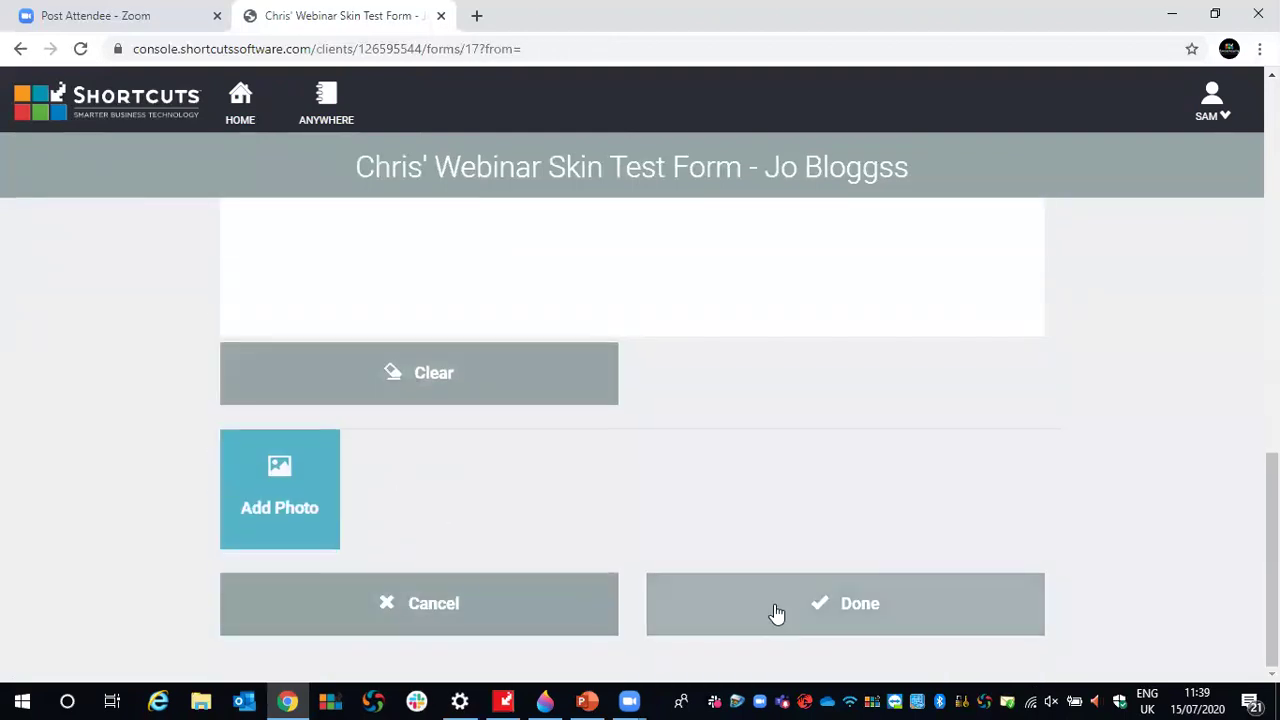
pyautogui.click(776, 613)
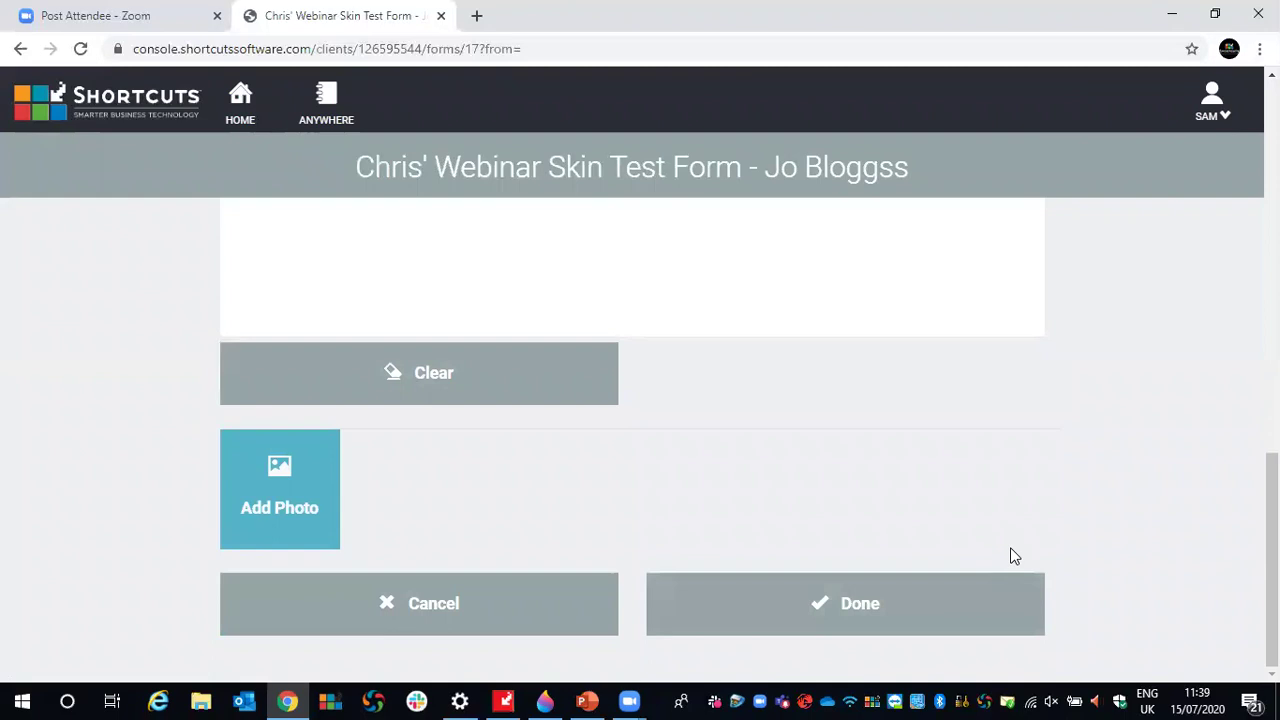
pyautogui.moveTo(631, 511); pyautogui.dragTo(342, 541)
pyautogui.moveTo(458, 583)
pyautogui.mouseDown()
pyautogui.moveTo(563, 497)
pyautogui.moveTo(746, 503)
pyautogui.moveTo(774, 563)
pyautogui.moveTo(891, 519)
pyautogui.mouseUp()
pyautogui.scroll(-3, 1200, 423)
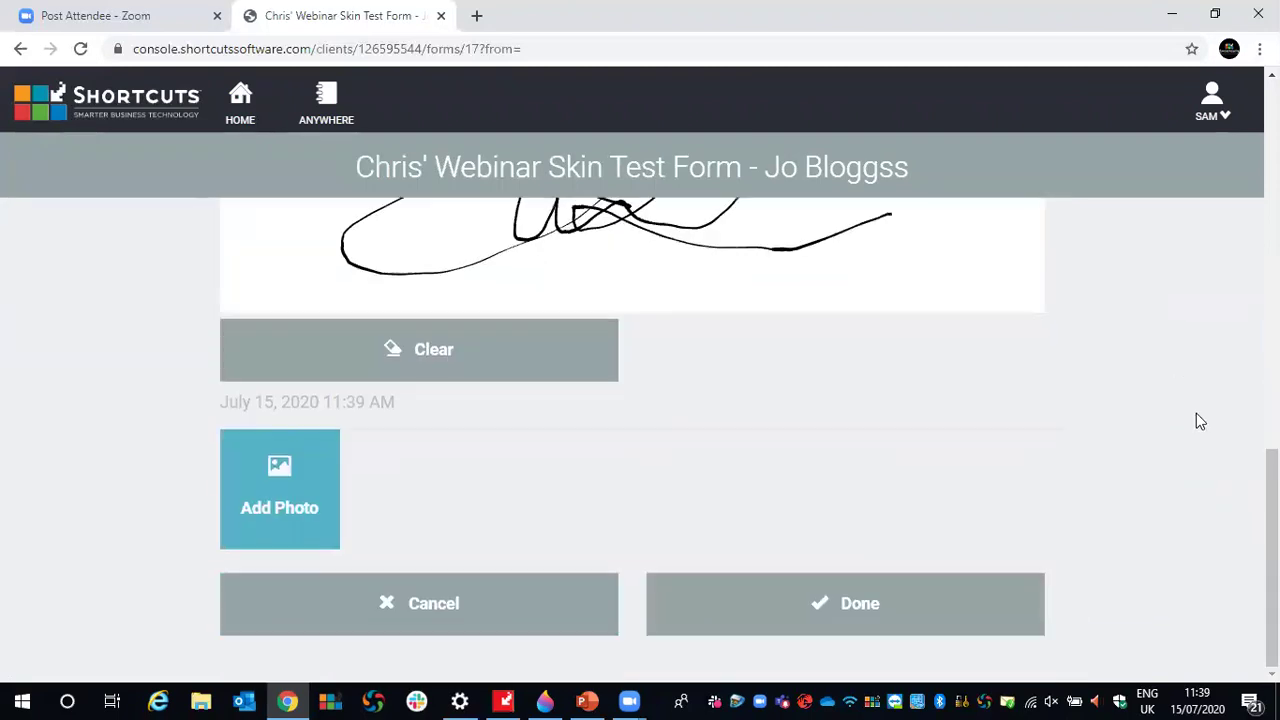
# - Save the signed skin test form and return to the PIN-locked Client Search page
pyautogui.click(860, 597)
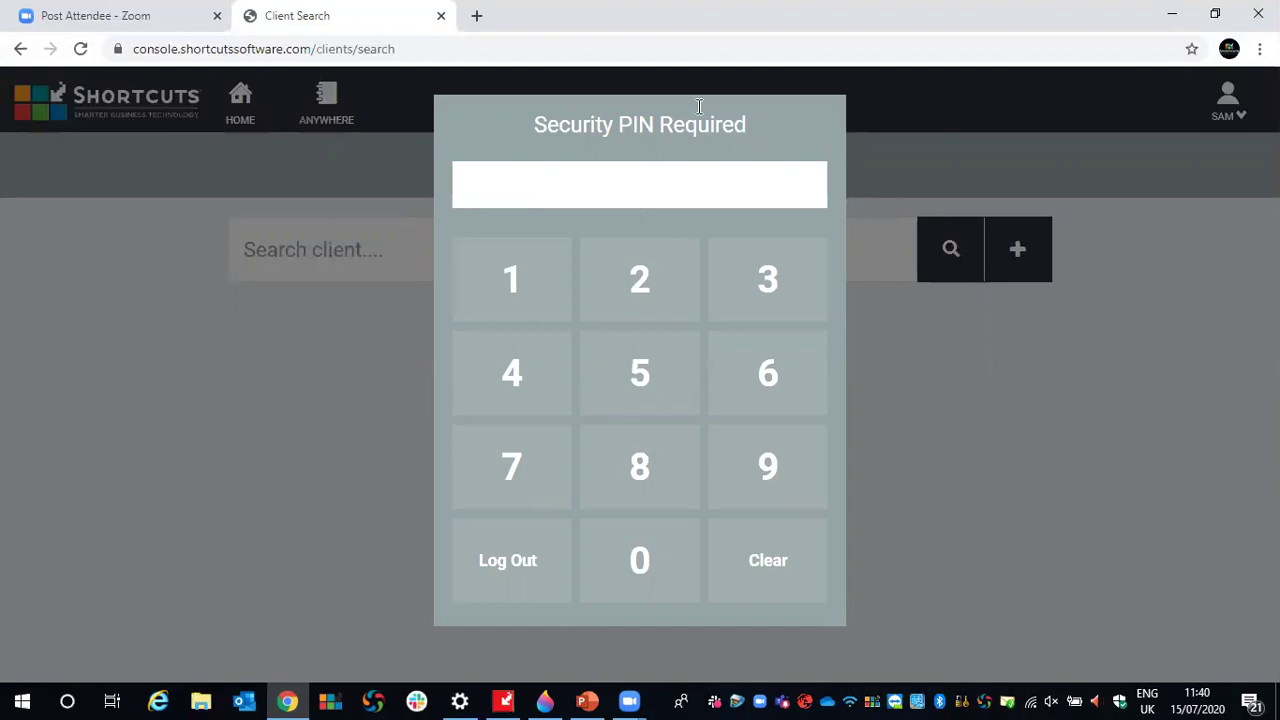
# - Select the Client Search page's web address in the address bar
pyautogui.moveTo(405, 55); pyautogui.dragTo(130, 55)
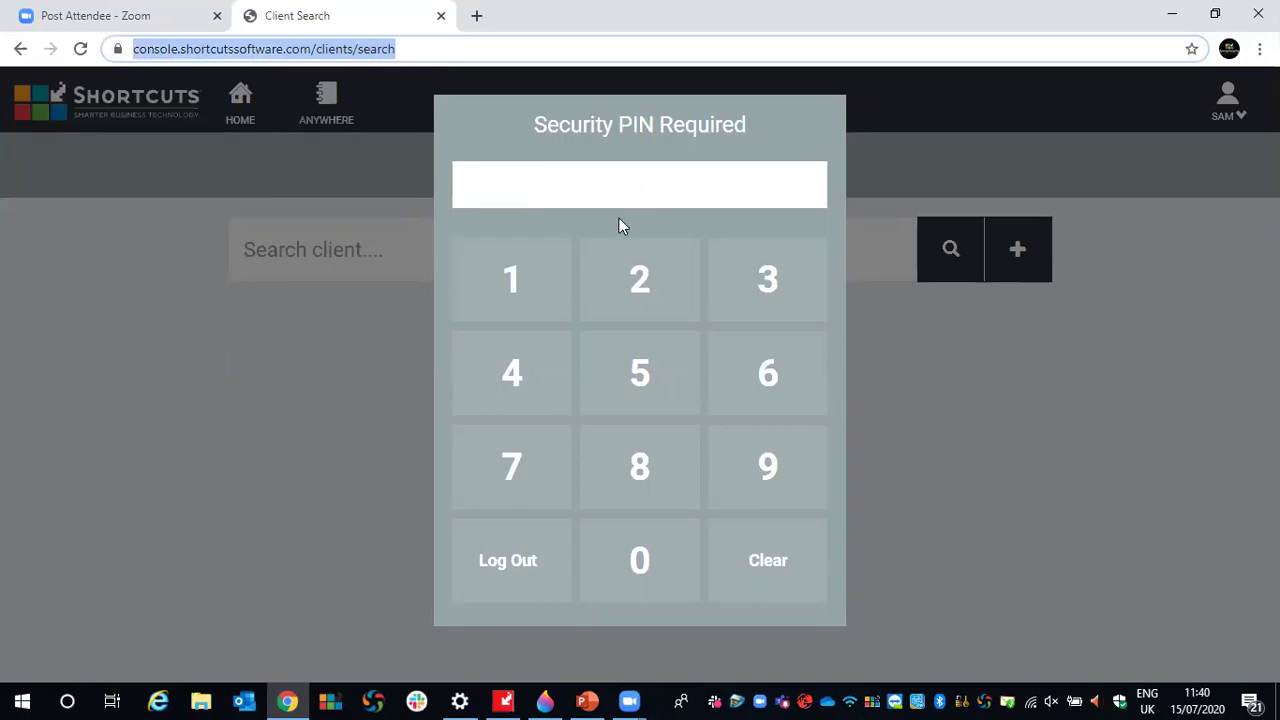